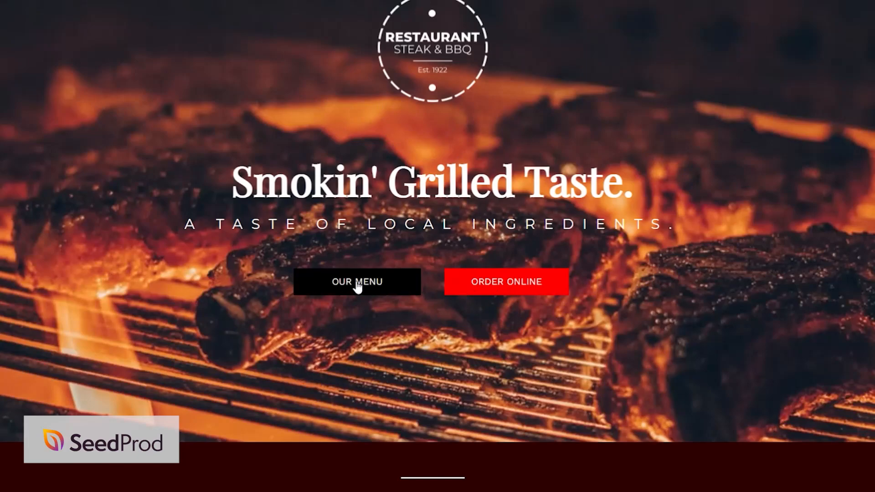
Look over the sample restaurant website's hero area and the sections further down the page
click(357, 286)
click(165, 33)
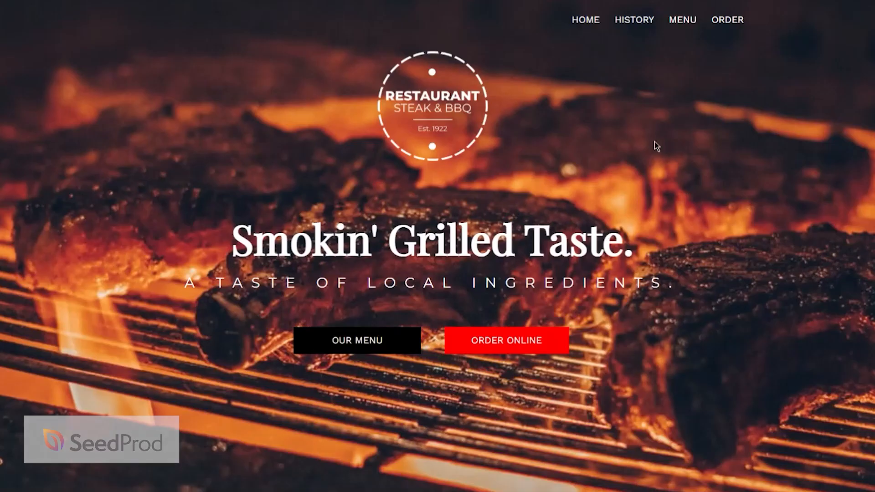
scroll(588, 141, down, 15)
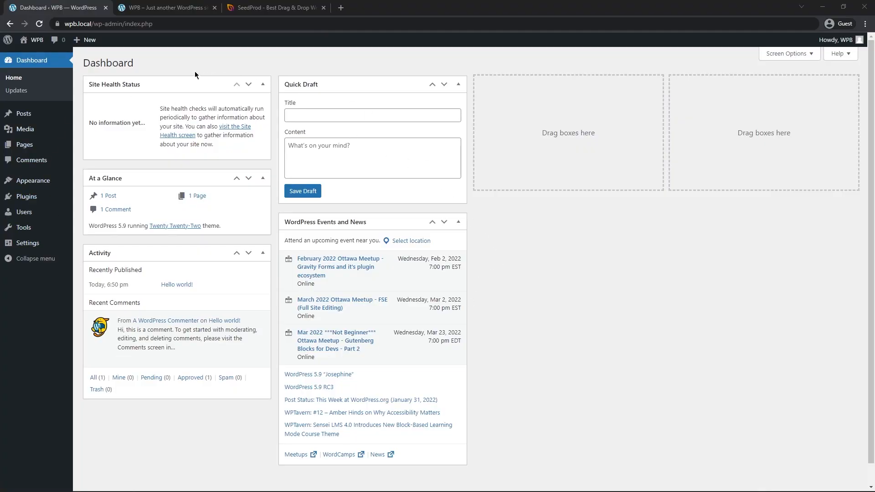
Sign in to the SeedProd account from its website and download the Landing Page Pro 6.9.0.10 plugin file
click(146, 8)
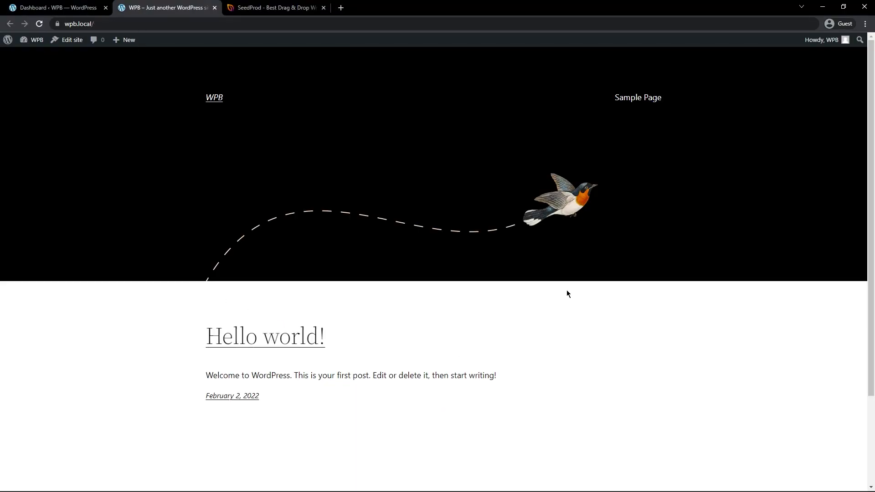
click(263, 9)
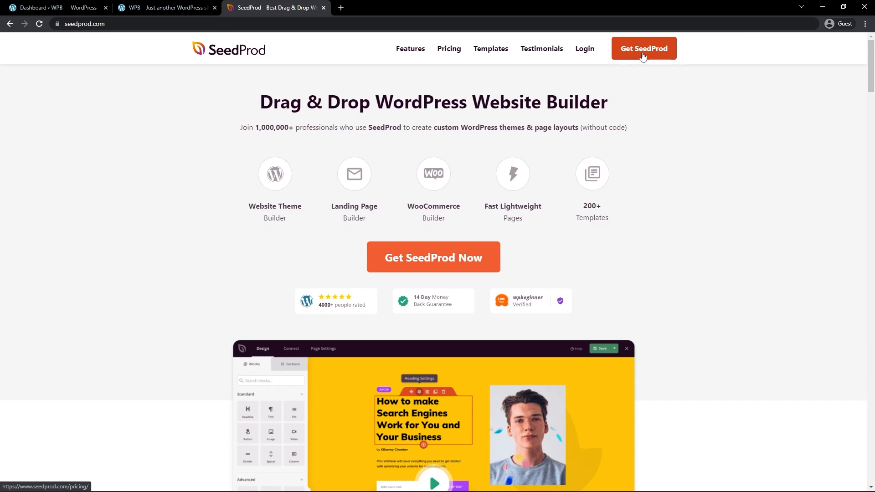
click(585, 49)
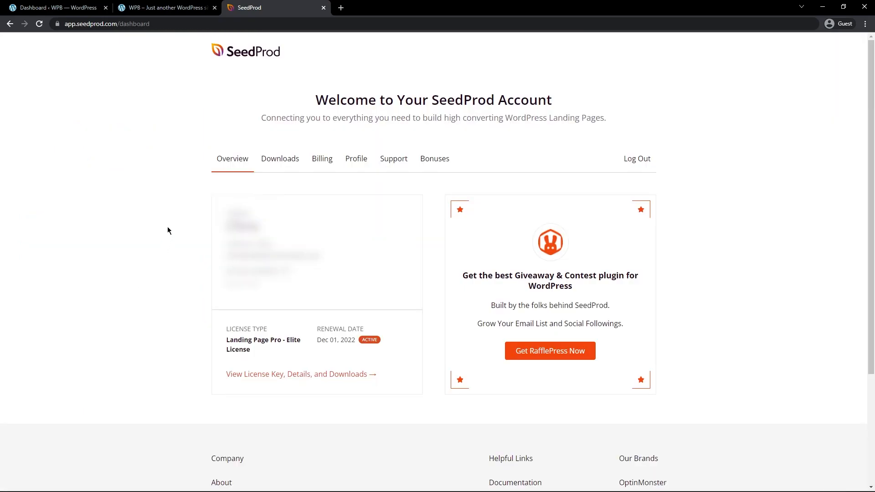
click(283, 164)
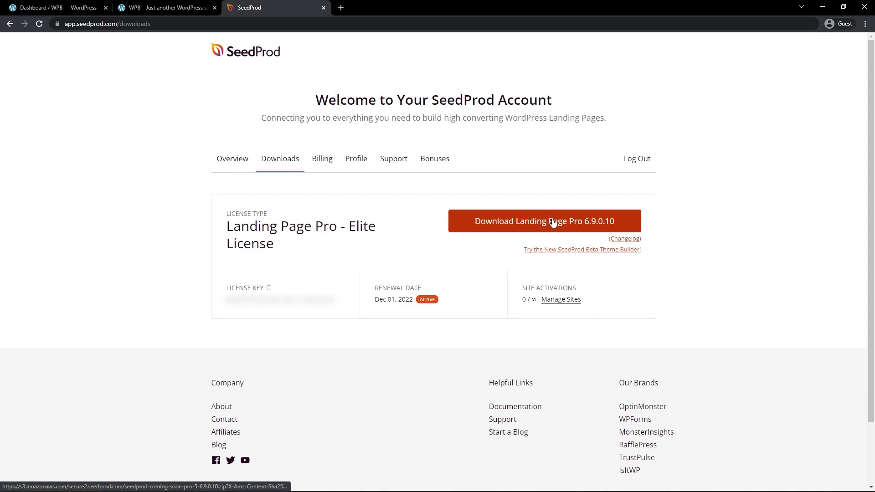
click(553, 222)
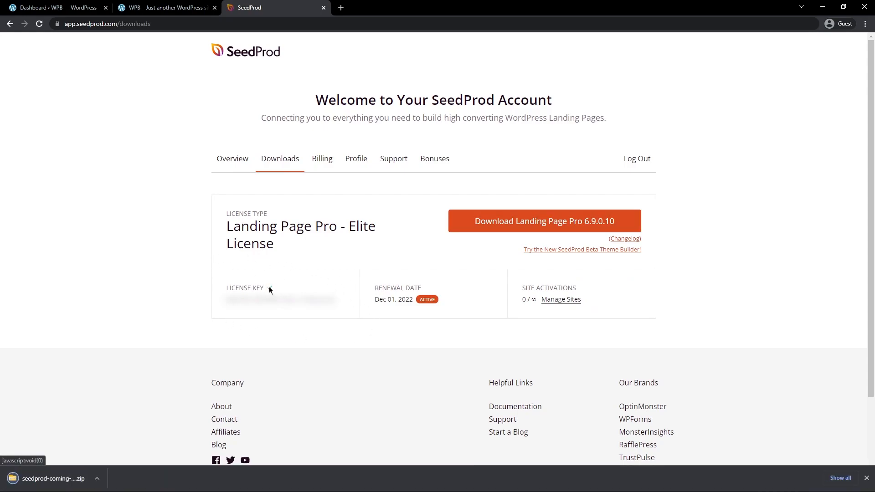
Upload the downloaded SeedProd plugin zip to the WordPress site, then install and activate it
click(324, 7)
click(59, 9)
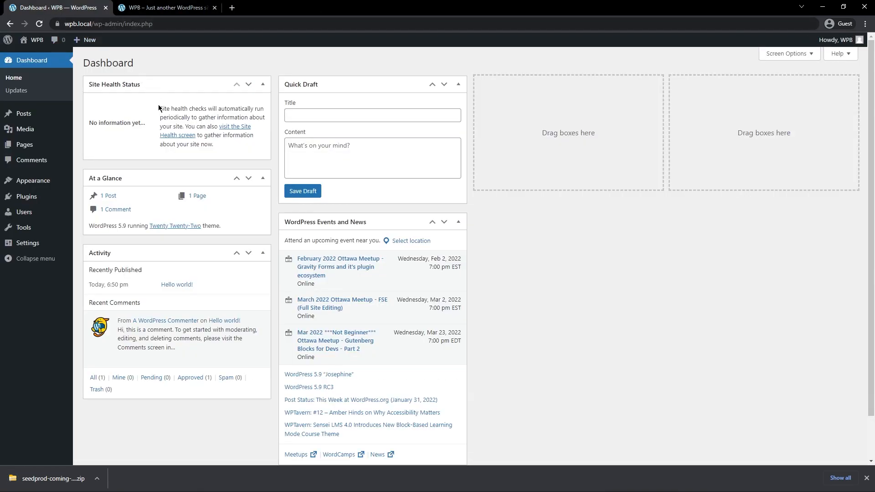
mouse_move(29, 198)
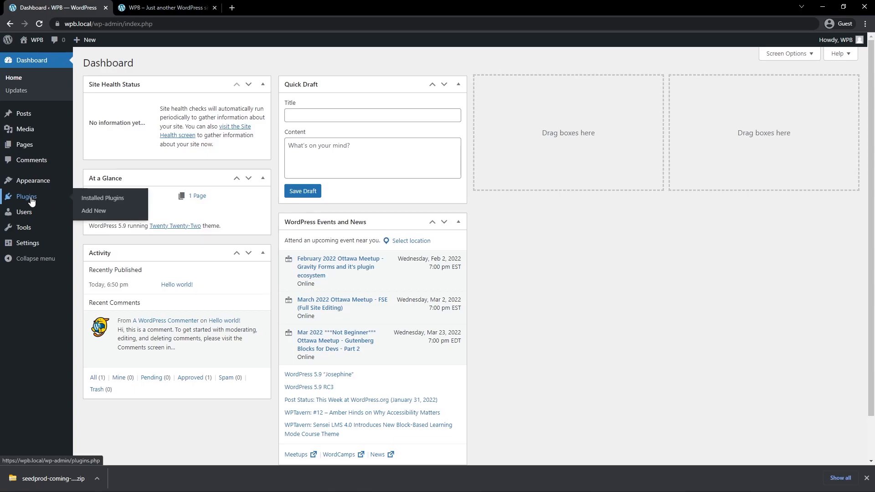
click(94, 212)
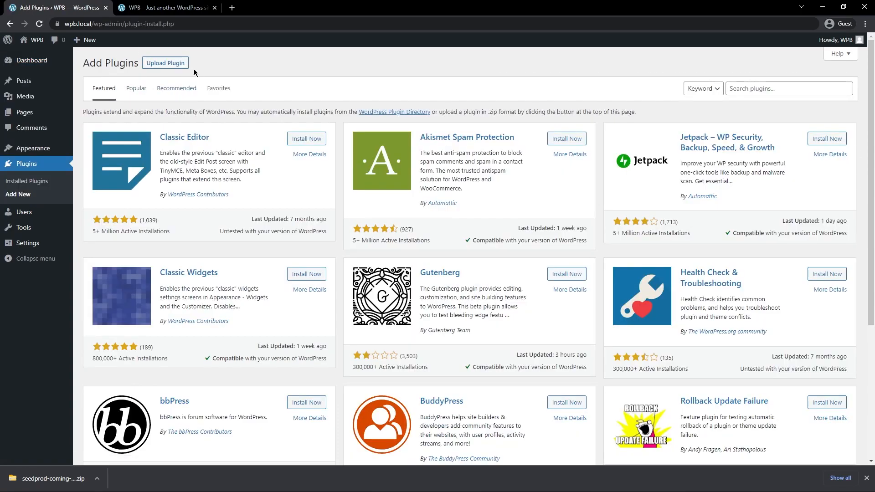
click(174, 66)
drag(48, 479, 402, 153)
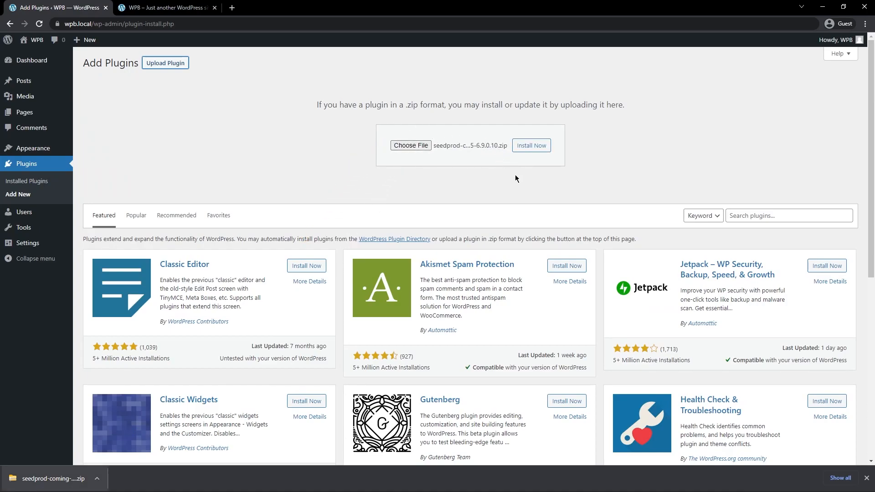
click(531, 147)
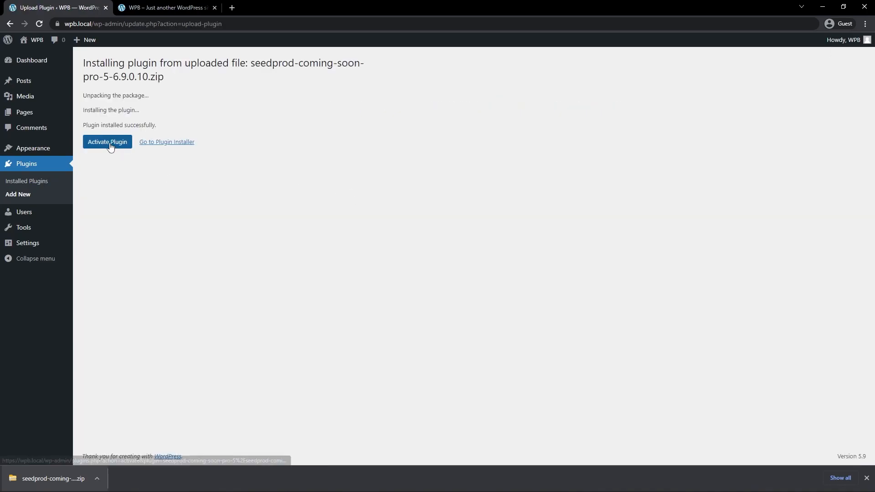
click(109, 143)
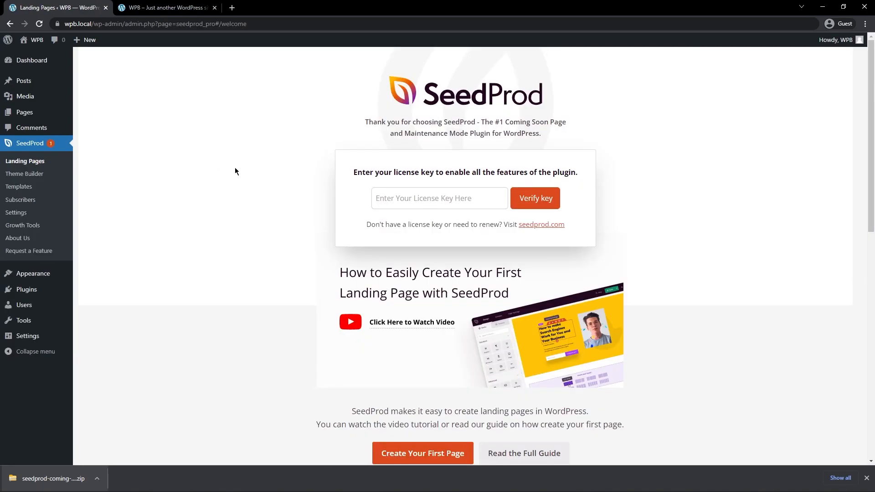
Paste the SeedProd license key into the license key field and verify it
click(403, 196)
right_click(399, 193)
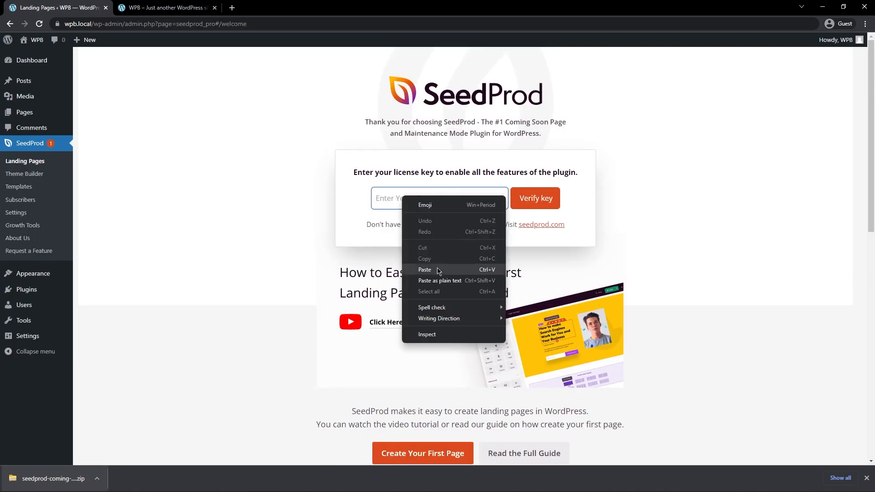
click(439, 271)
click(541, 206)
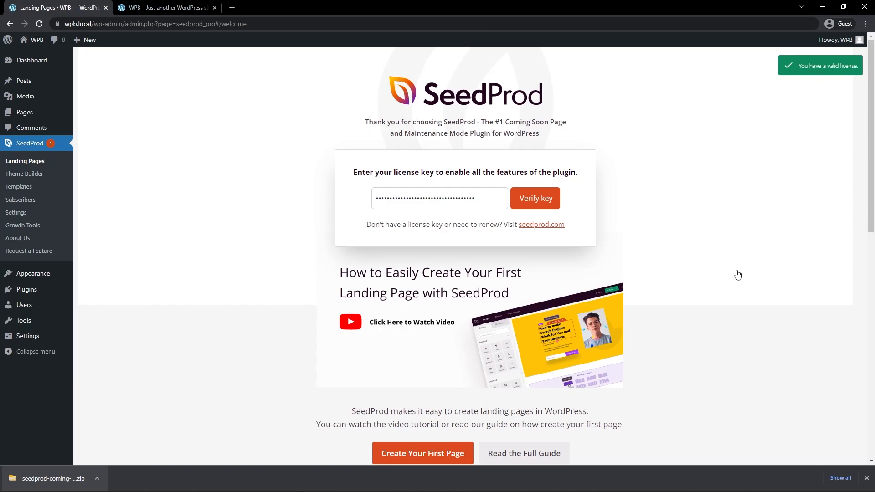
click(866, 478)
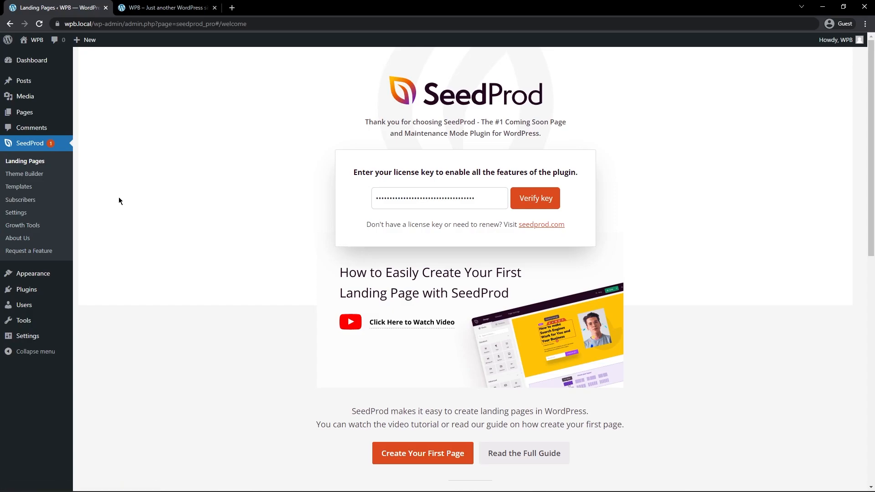
Import the Restaurant Theme from the theme library in SeedProd's Theme Builder
click(21, 175)
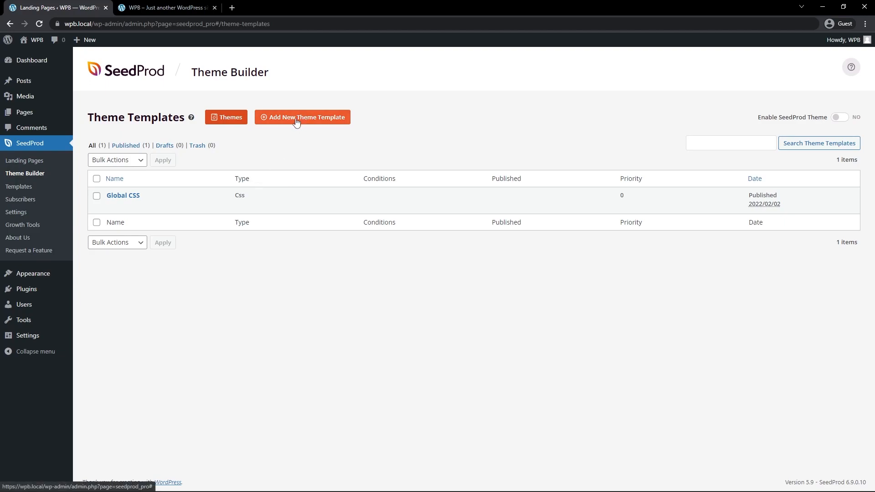
click(231, 119)
scroll(586, 159, down, 12)
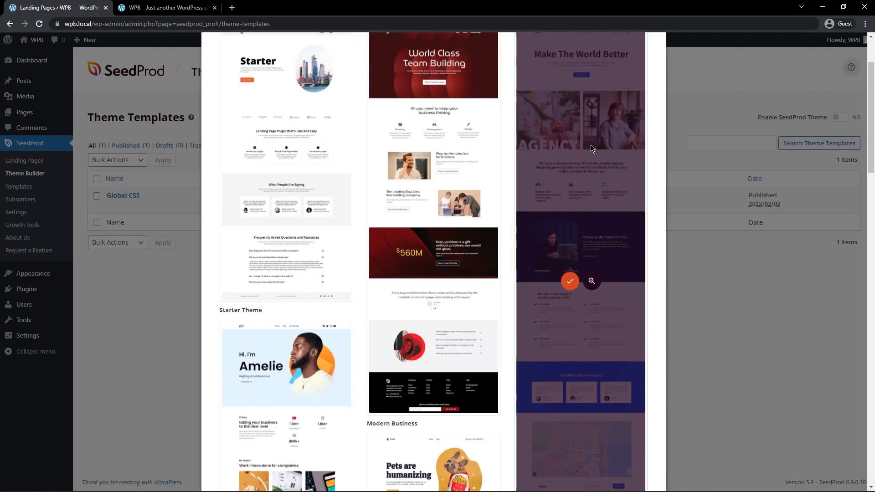
scroll(586, 159, down, 10)
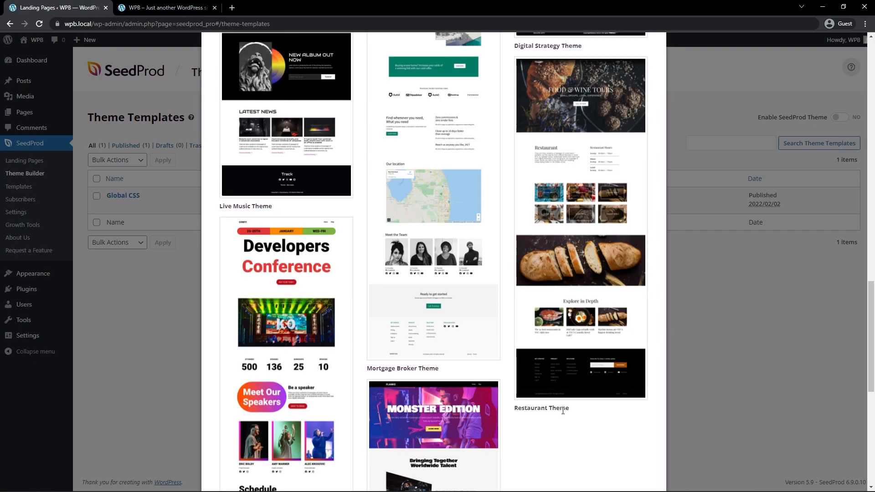
click(570, 229)
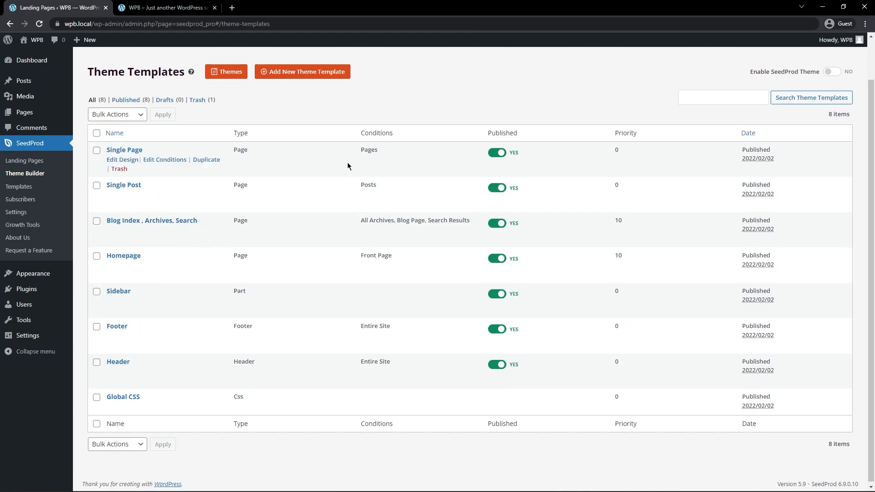
Reload the site's front page to check its current look, and return to the theme templates
click(167, 8)
click(40, 25)
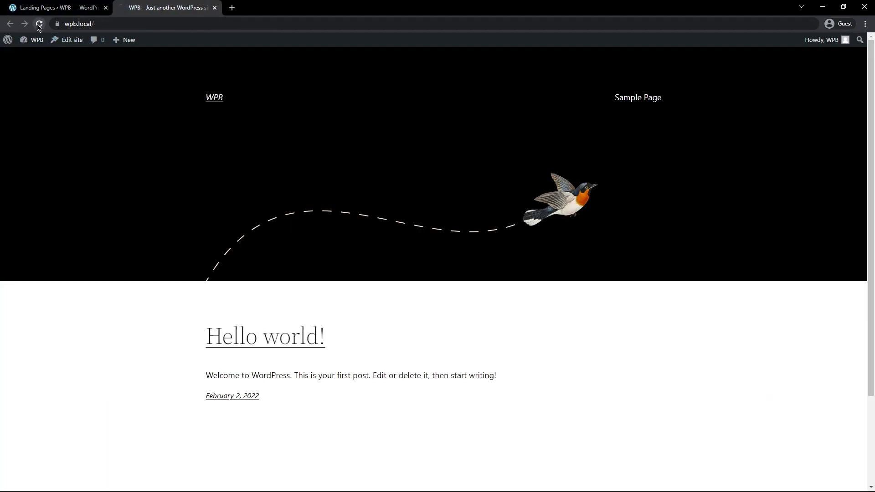
click(52, 11)
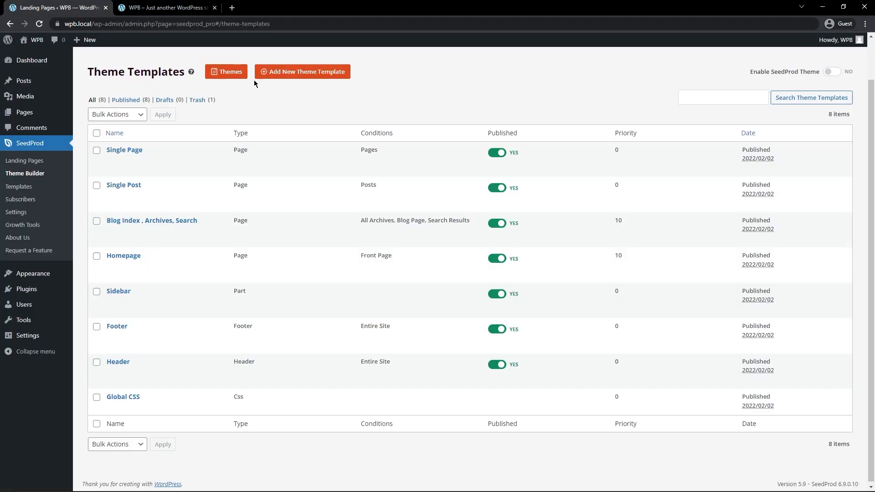
Enable the SeedProd theme and accept the automatic creation of static Home and Blog pages
drag(755, 116, 804, 117)
click(796, 131)
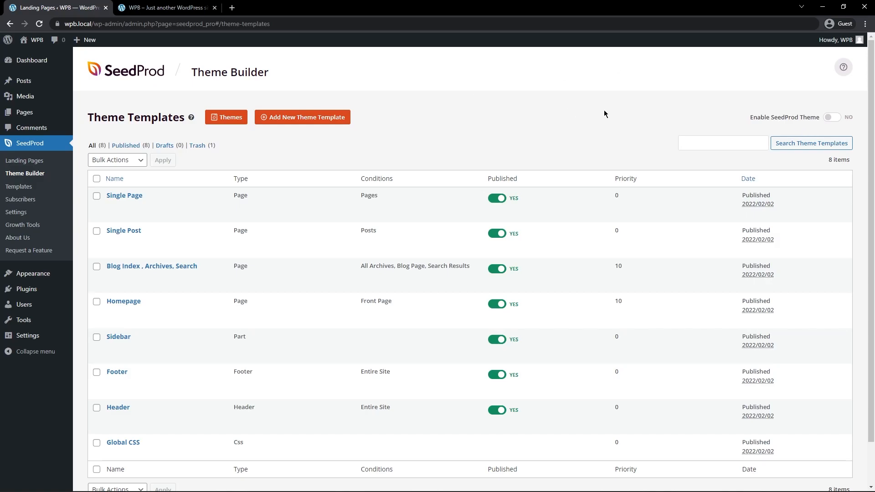
click(832, 117)
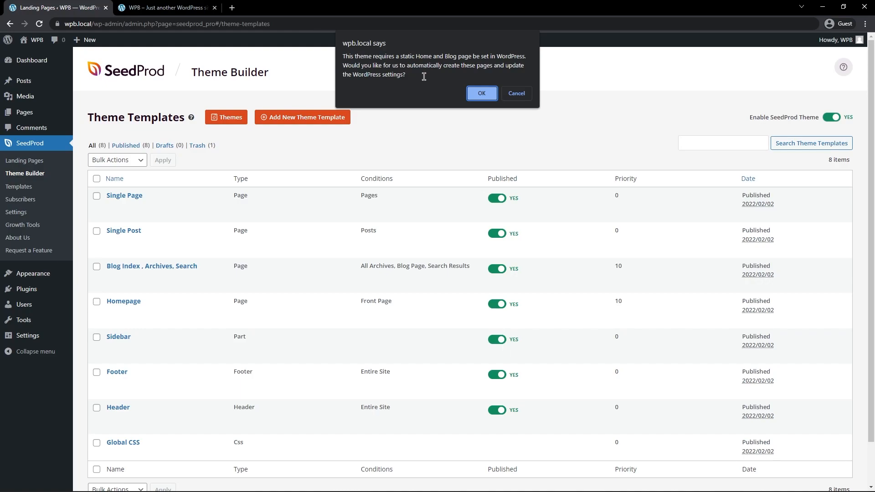
click(482, 94)
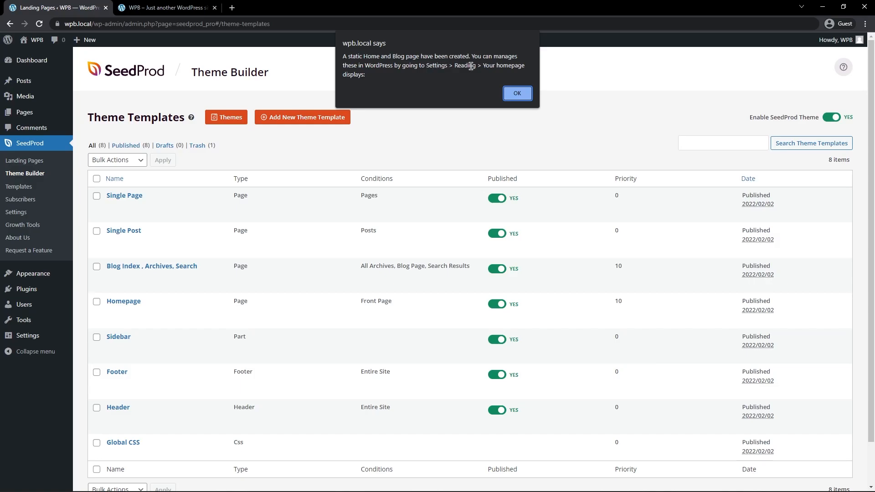
click(517, 93)
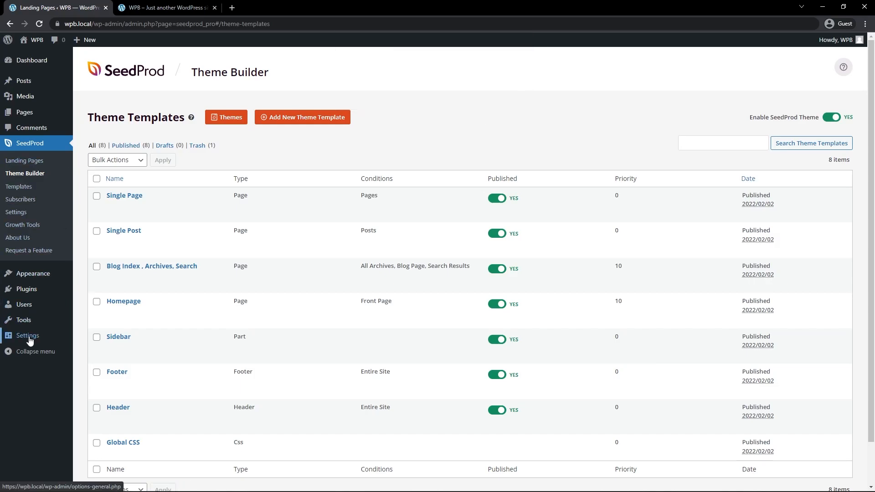
Review which pages are assigned as the homepage and posts page in the WordPress Reading settings
mouse_move(30, 339)
click(89, 364)
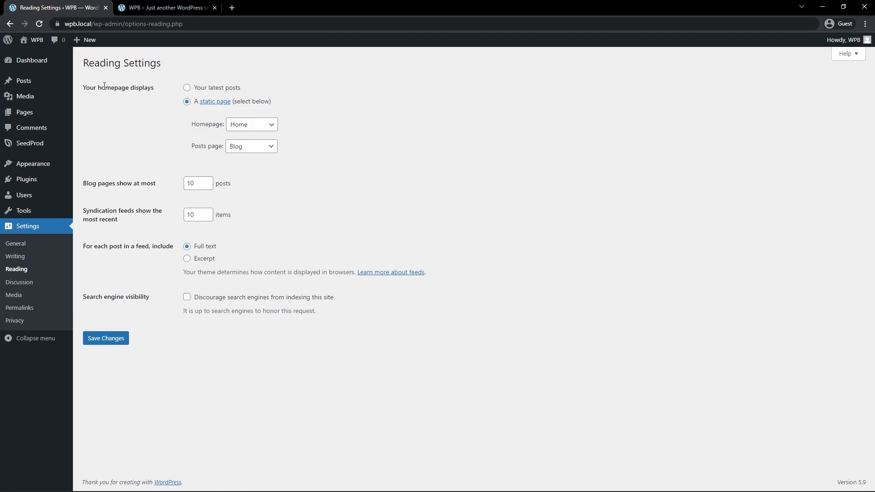
click(267, 128)
click(246, 155)
click(251, 147)
click(237, 145)
click(262, 146)
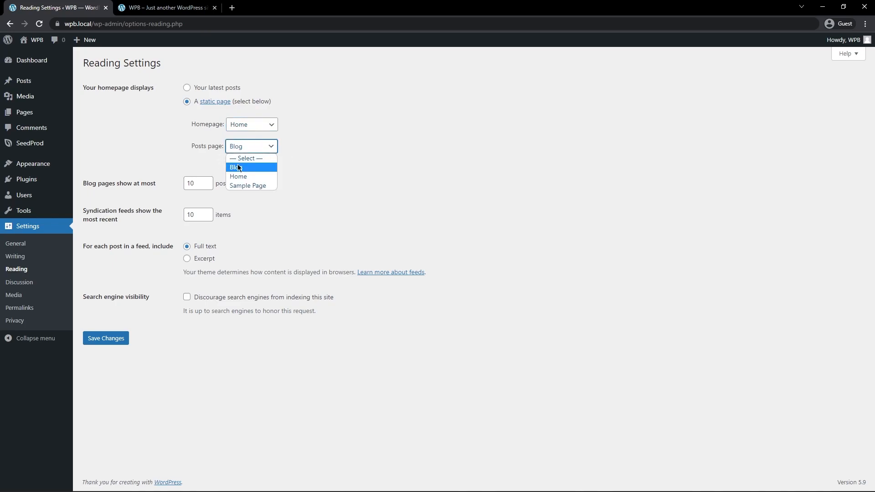
click(154, 149)
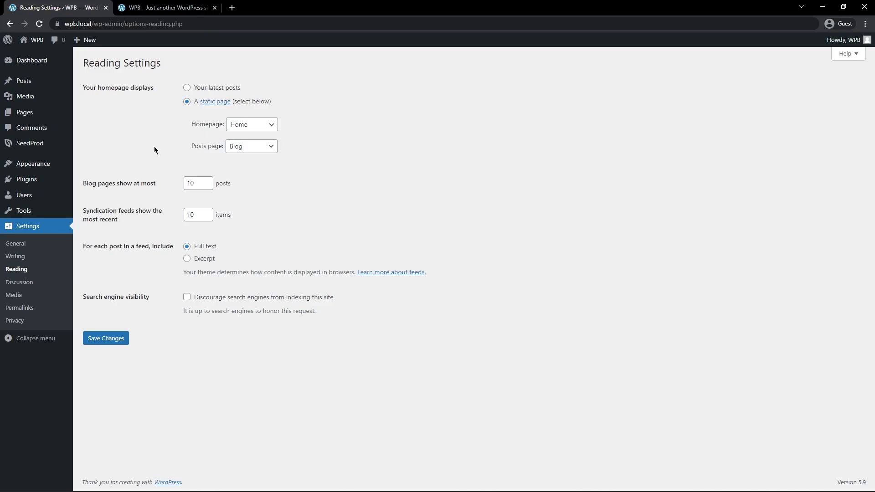
Go back to the Theme Builder and reload the live site to inspect the restaurant theme on the front page
mouse_move(39, 144)
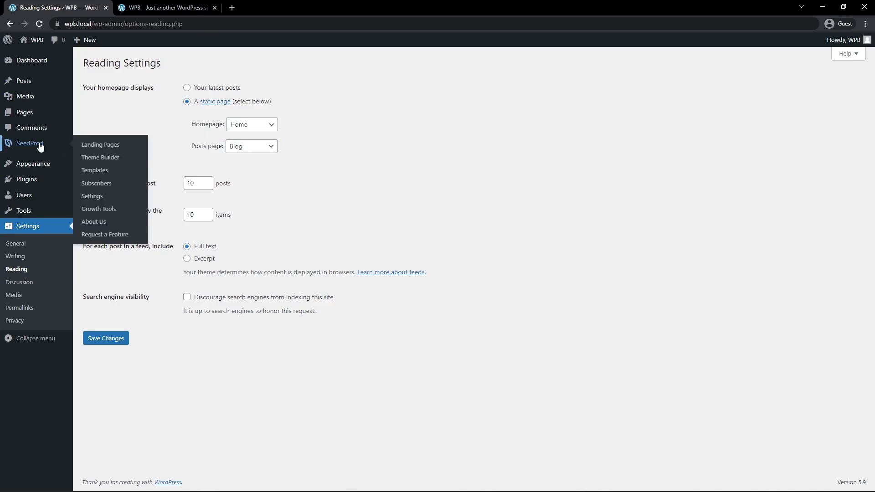
click(107, 162)
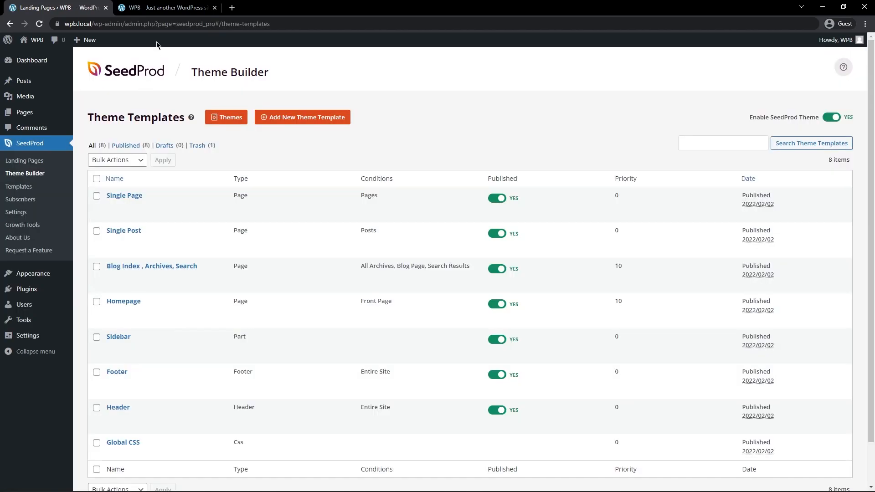
click(150, 10)
click(39, 24)
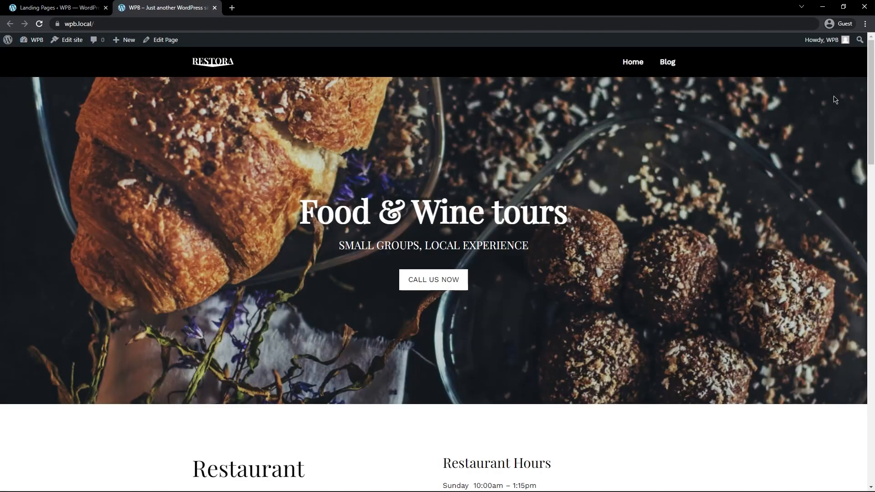
drag(871, 55, 828, 27)
Return to the WordPress admin, add a new page titled History, and publish it
click(53, 8)
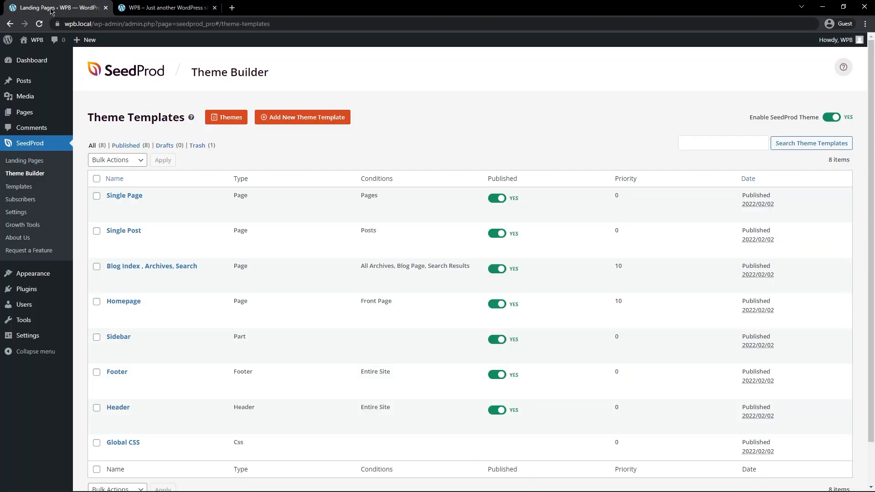
mouse_move(24, 112)
click(96, 127)
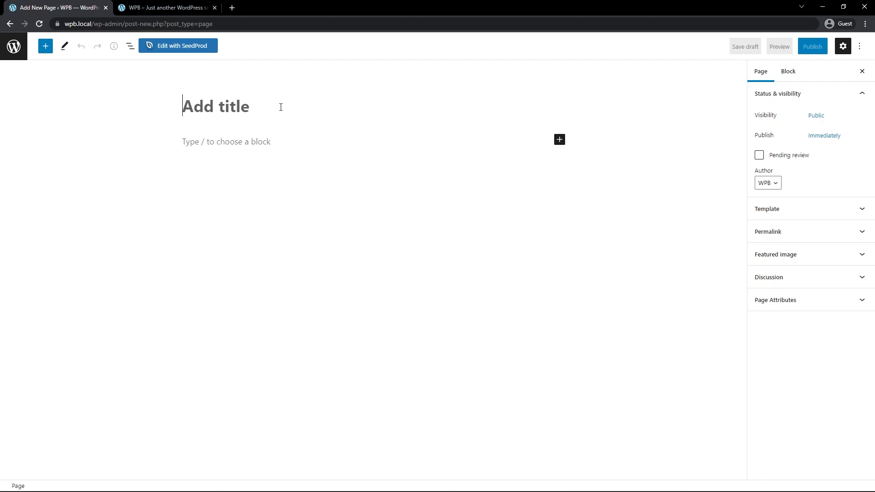
text(History)
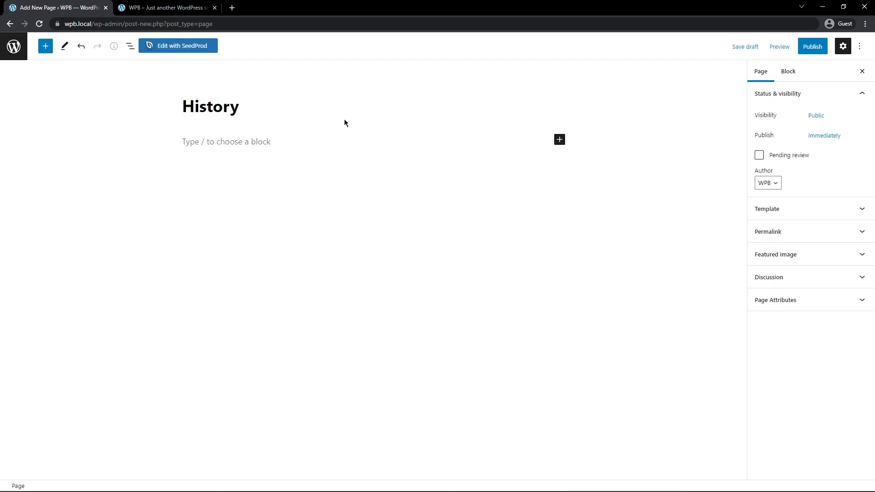
click(813, 46)
click(785, 47)
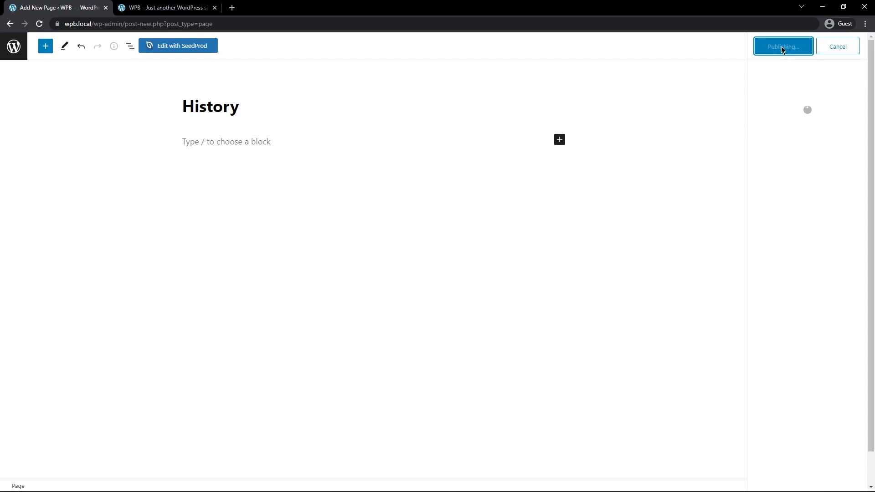
Add another new page titled Menu and publish it
click(841, 146)
text(Menu)
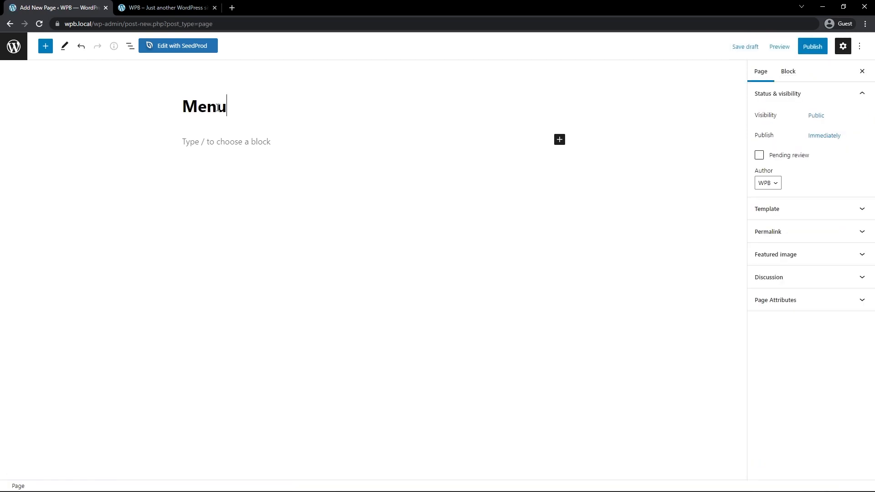
click(812, 46)
click(793, 48)
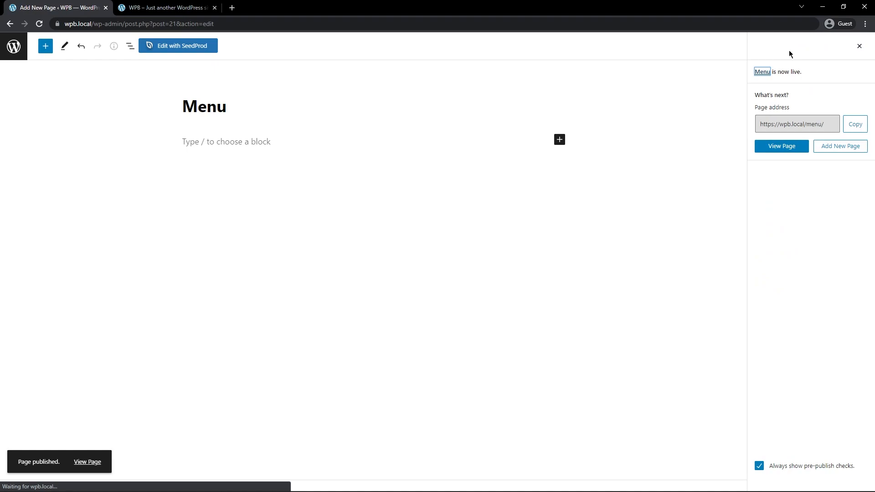
Add and publish a page titled Order, skimming and closing the WPBeginner guide on online food ordering along the way
click(836, 147)
text(Orde)
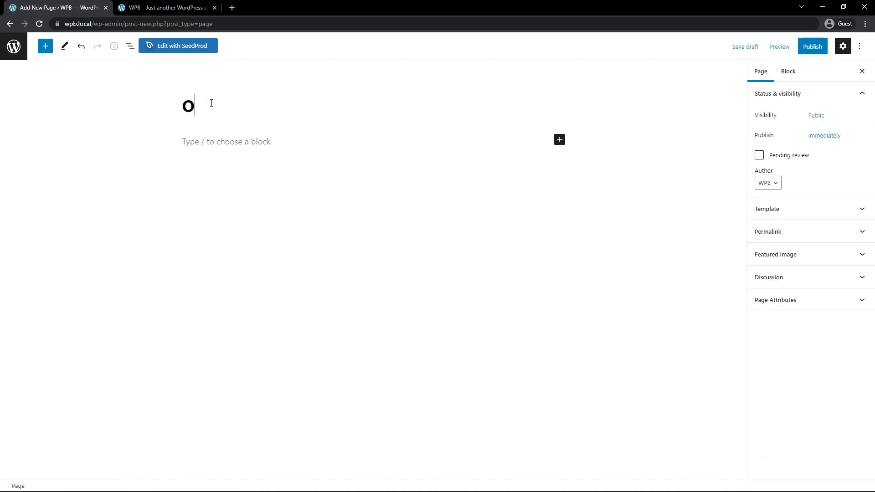
text(r)
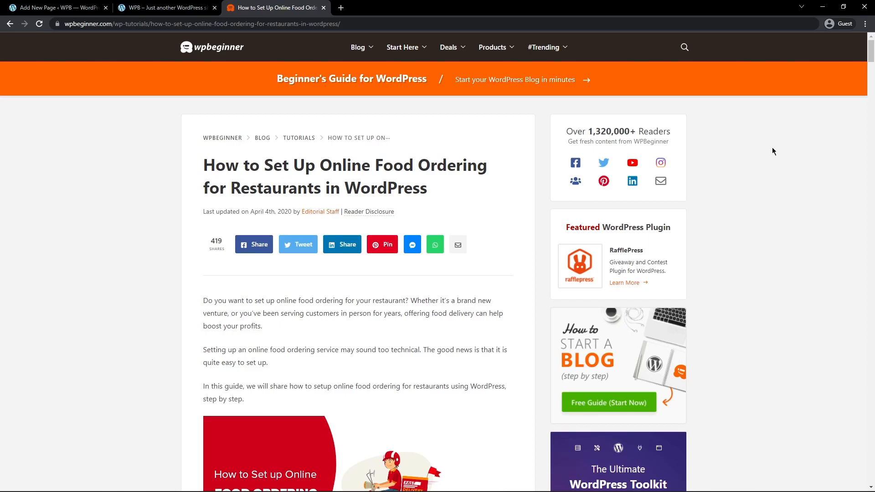
scroll(780, 146, down, 9)
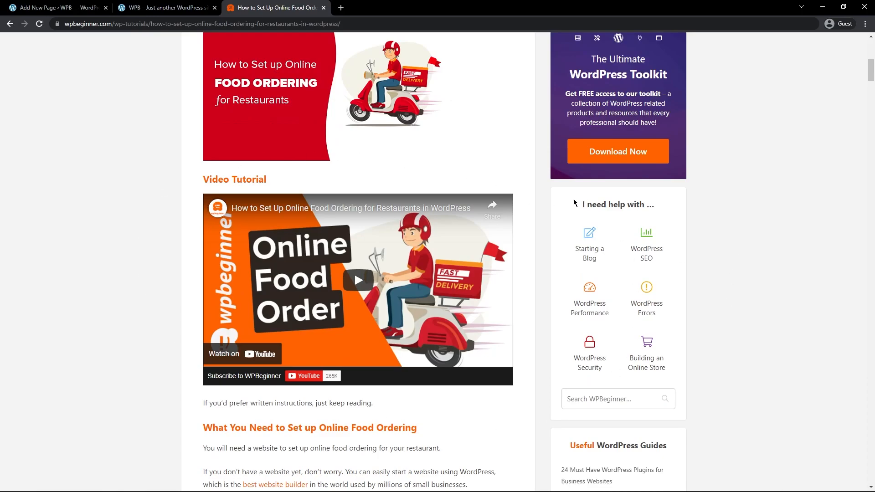
key(ctrl+w)
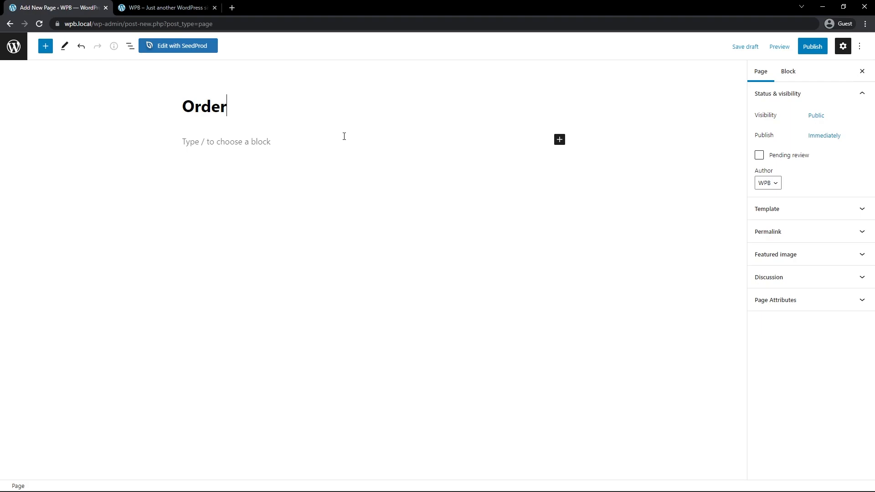
click(813, 46)
click(791, 48)
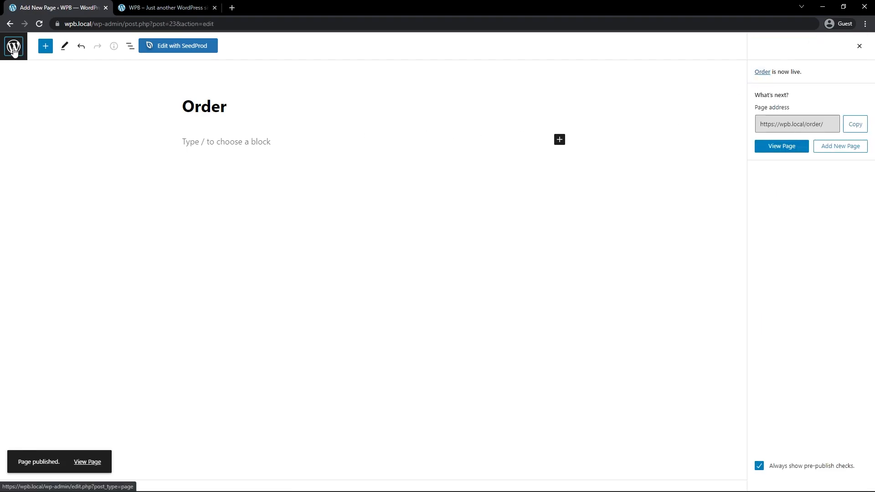
In the list of all pages, move the Privacy Policy and Sample Page entries to the trash
click(13, 45)
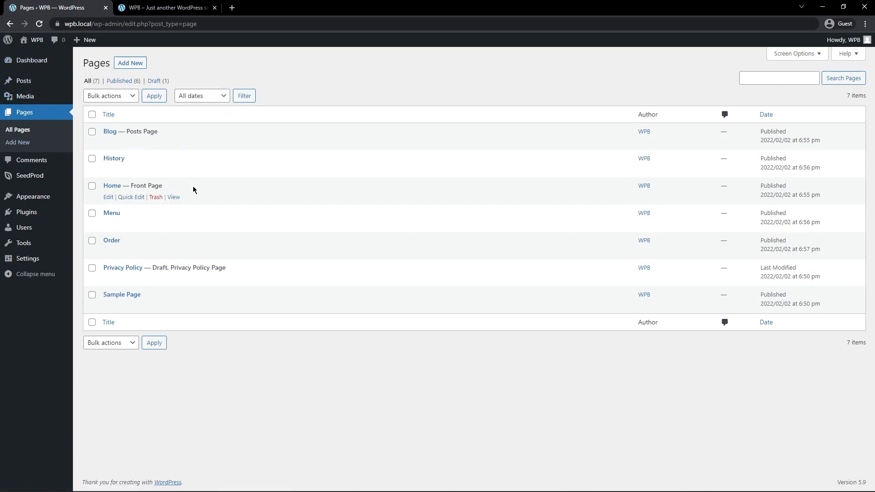
click(92, 268)
click(92, 295)
click(122, 343)
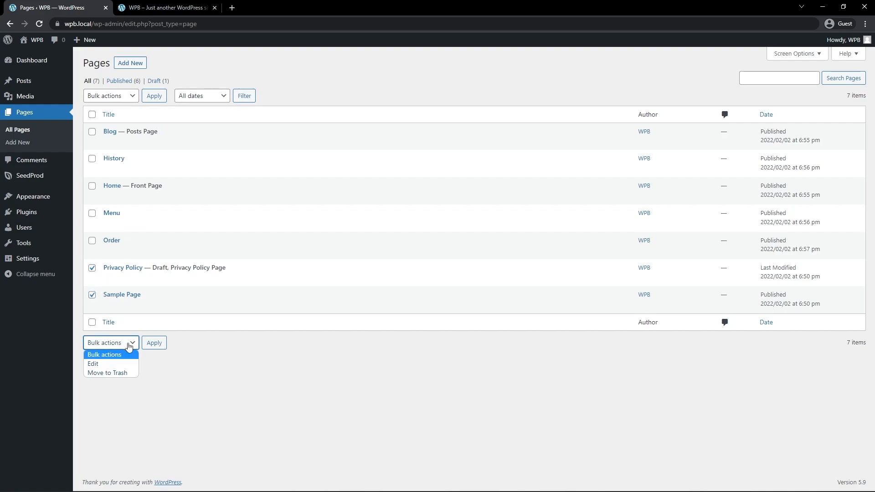
click(130, 371)
click(154, 343)
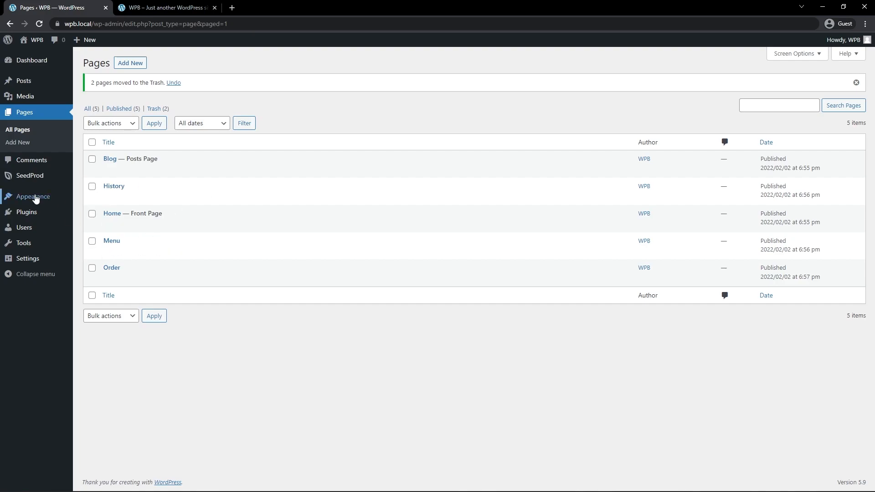
Start a navigation menu named Main Menu and place the History item directly below Home
mouse_move(26, 199)
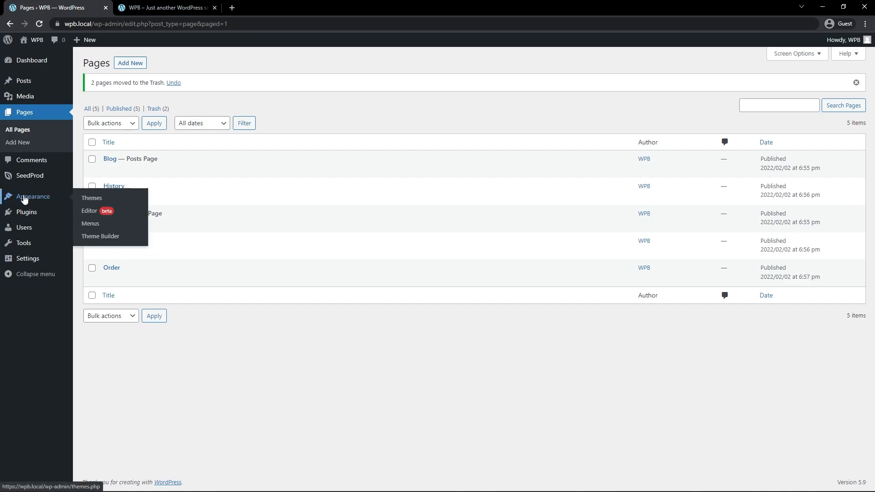
click(90, 224)
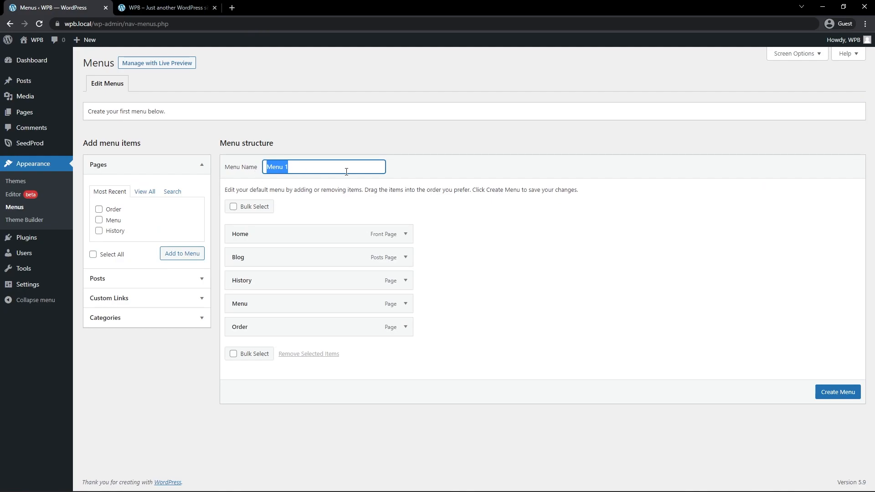
text(Main)
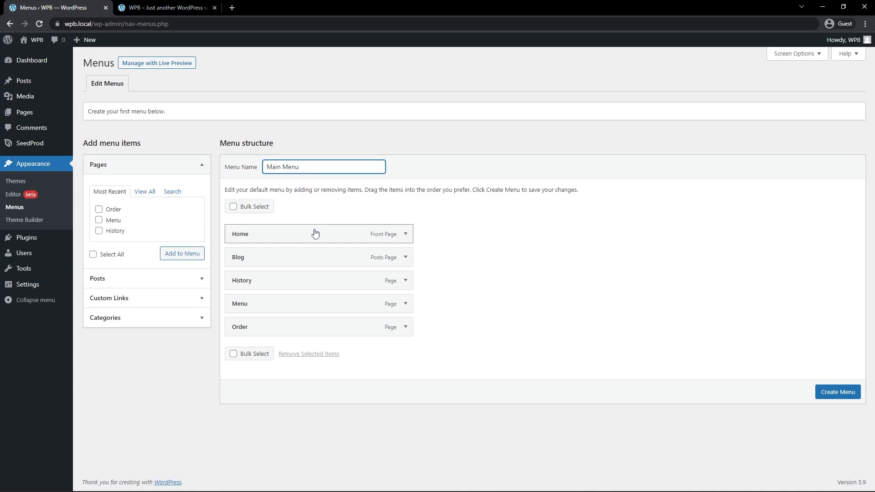
drag(258, 277, 242, 260)
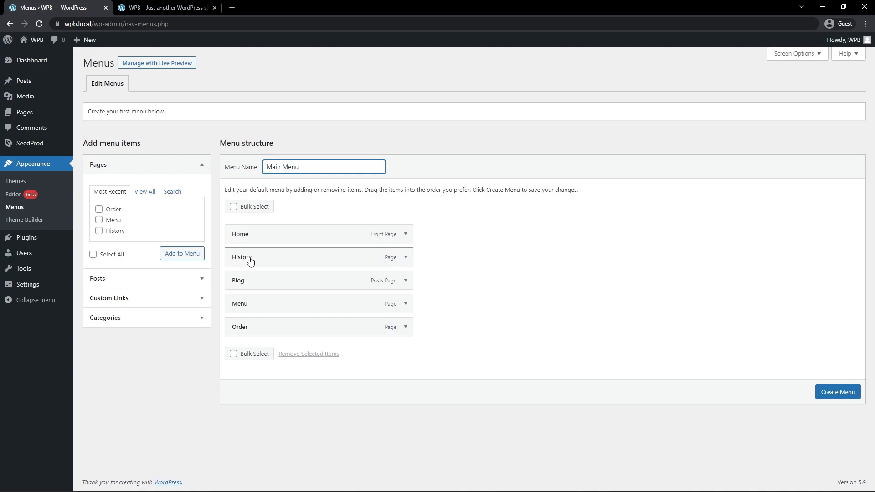
Remove the Blog item from the menu structure and create the menu
click(406, 280)
click(239, 365)
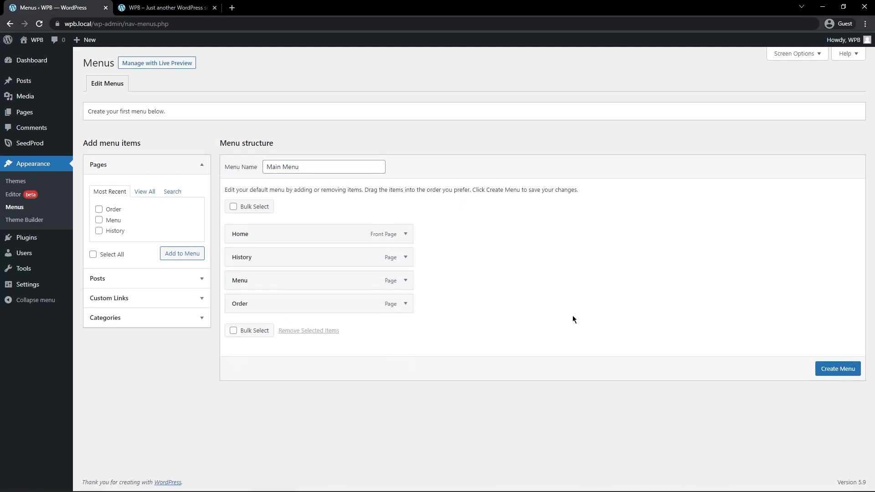
click(839, 370)
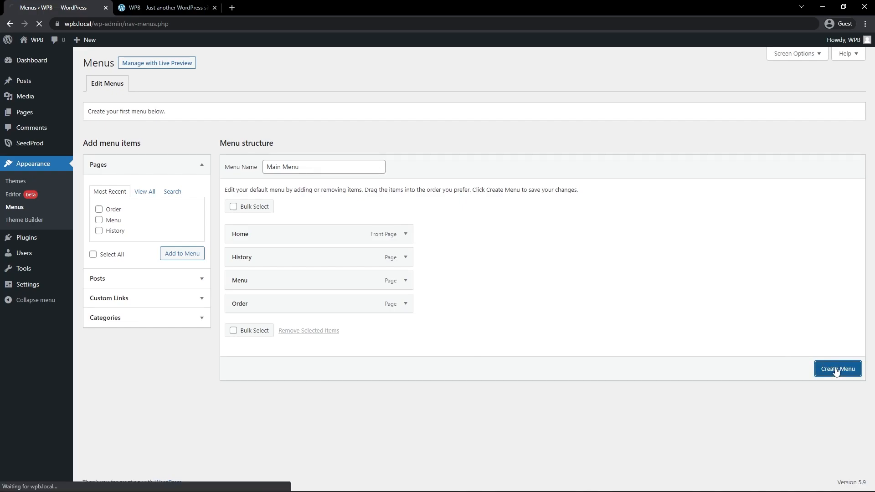
Check the live front page's navigation, and go back to the SeedProd Theme Builder templates
click(160, 11)
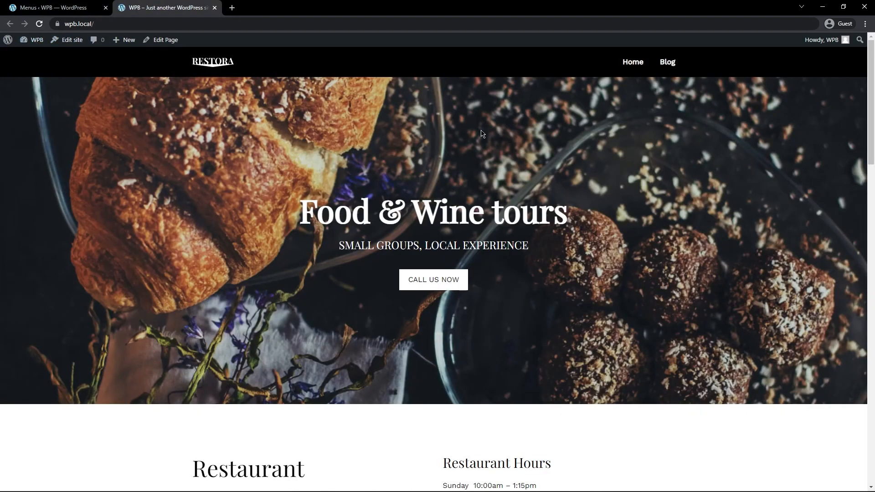
click(73, 11)
mouse_move(30, 144)
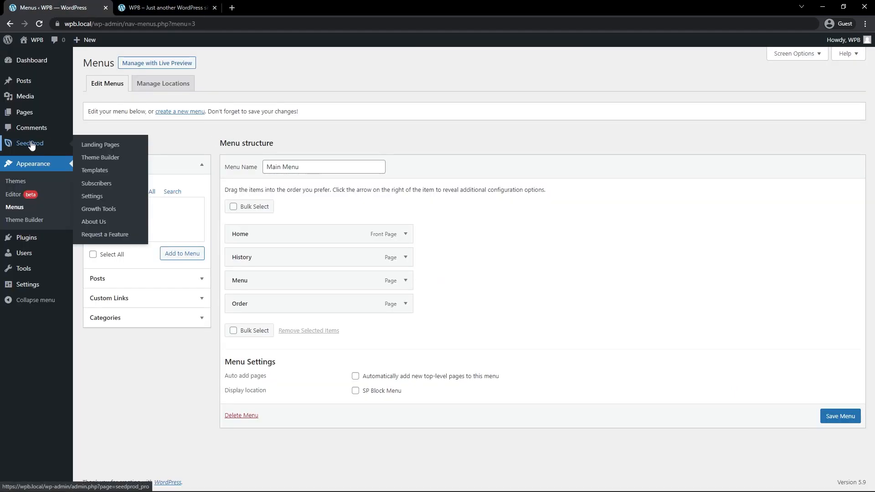
click(101, 158)
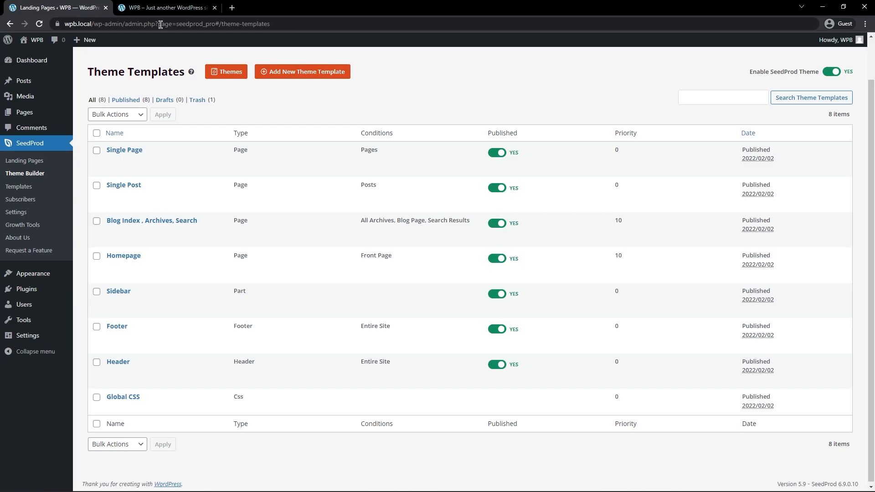
Compare the theme templates with the live site by viewing the front page and the Blog page
click(156, 9)
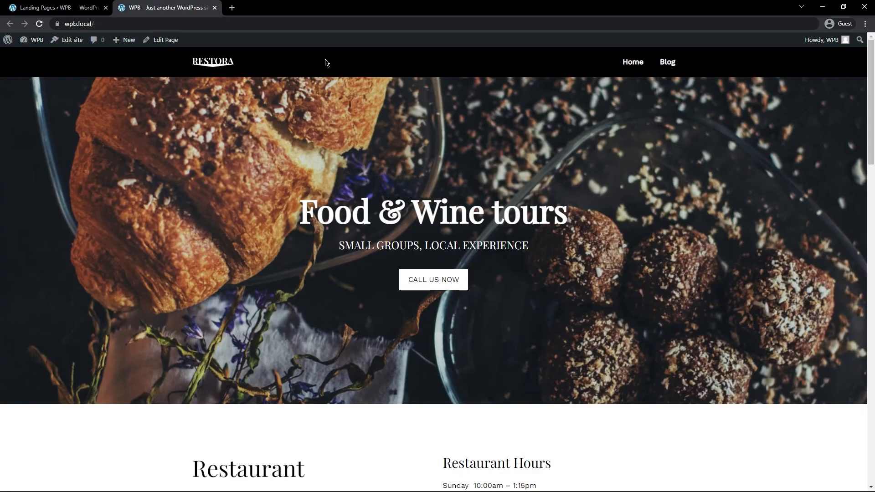
click(85, 8)
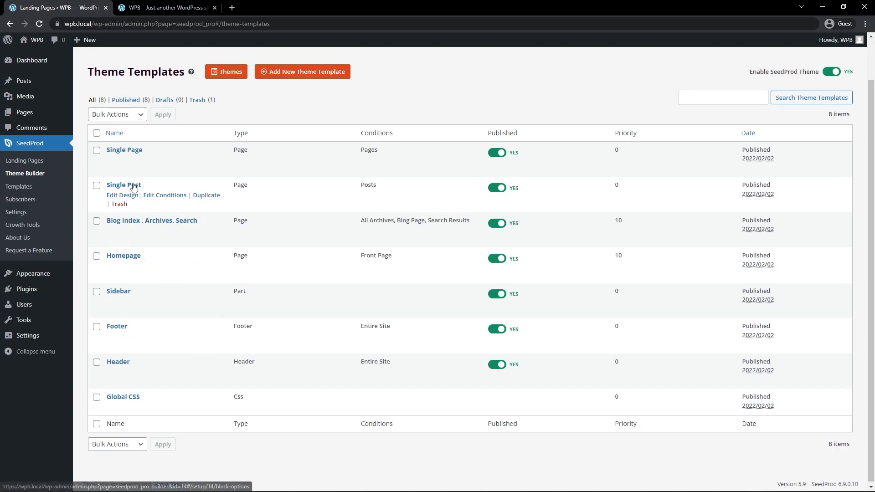
key(ctrl+Tab)
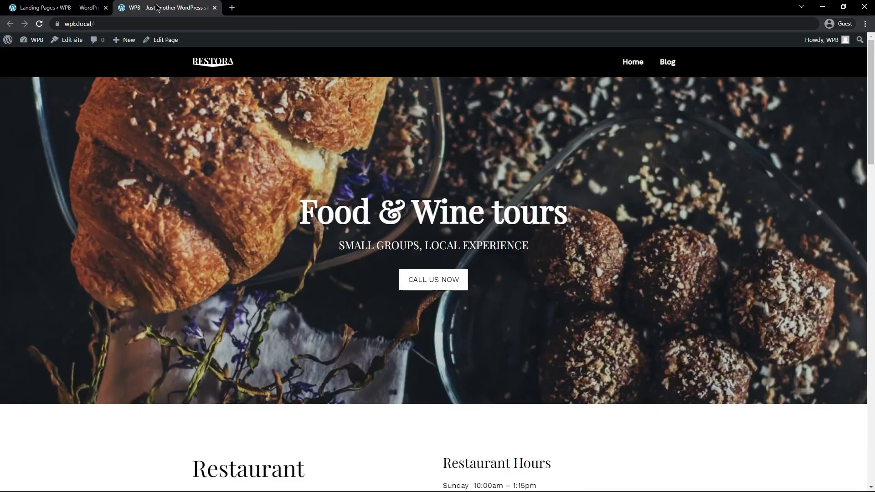
click(669, 62)
key(ctrl+shift+Tab)
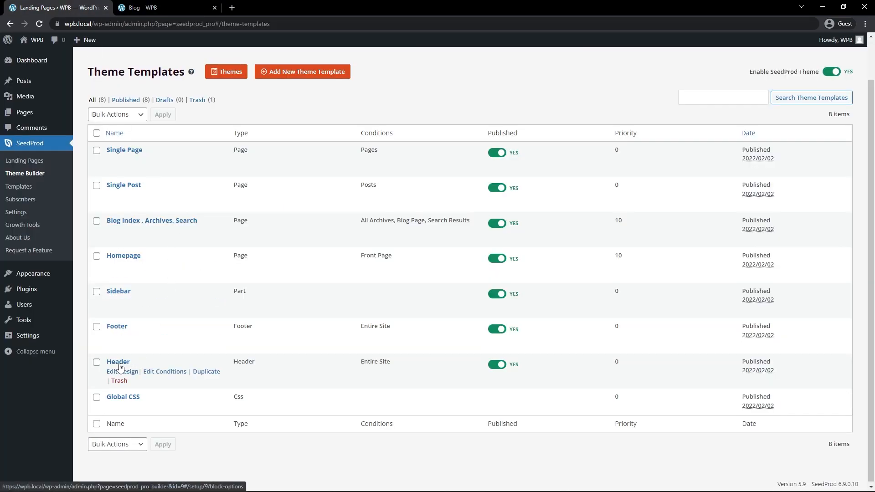
Open the Header template's design for editing and look through the available blocks
click(120, 372)
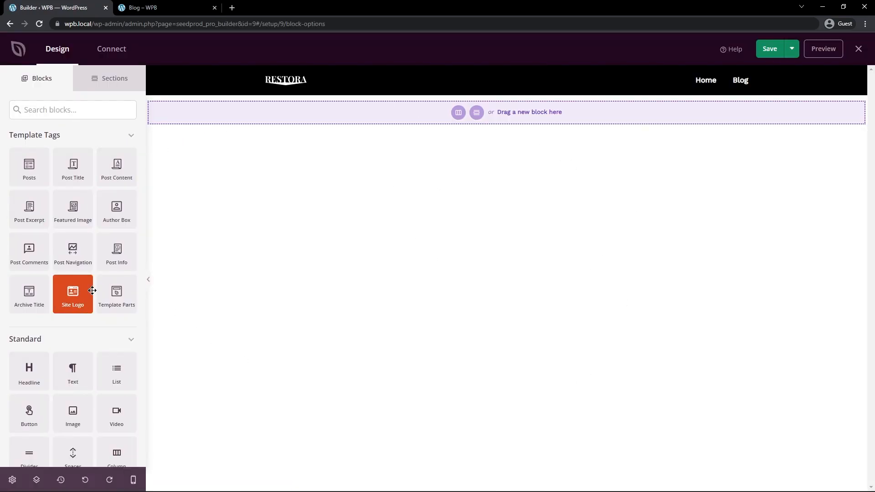
scroll(40, 252, down, 3)
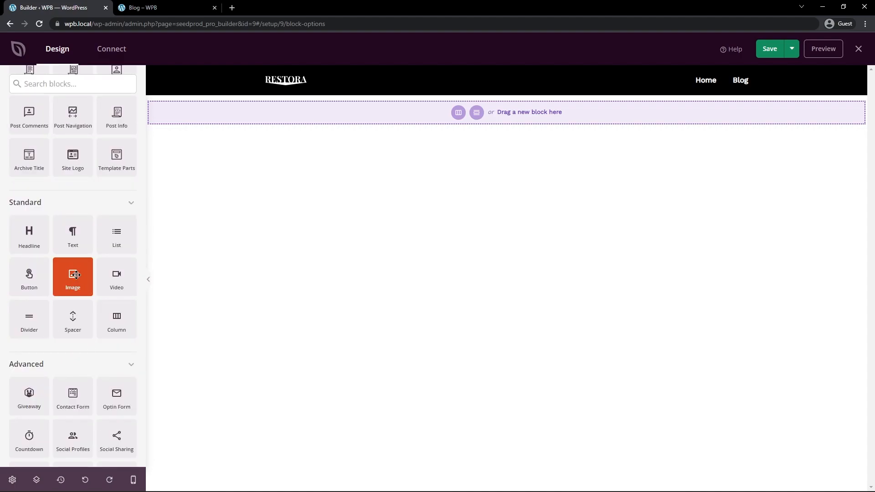
scroll(69, 314, down, 4)
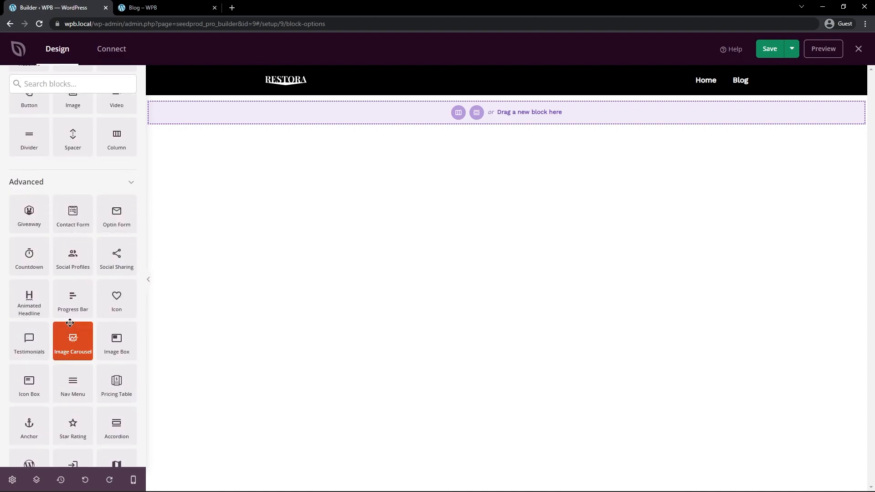
scroll(68, 319, down, 6)
scroll(67, 318, up, 13)
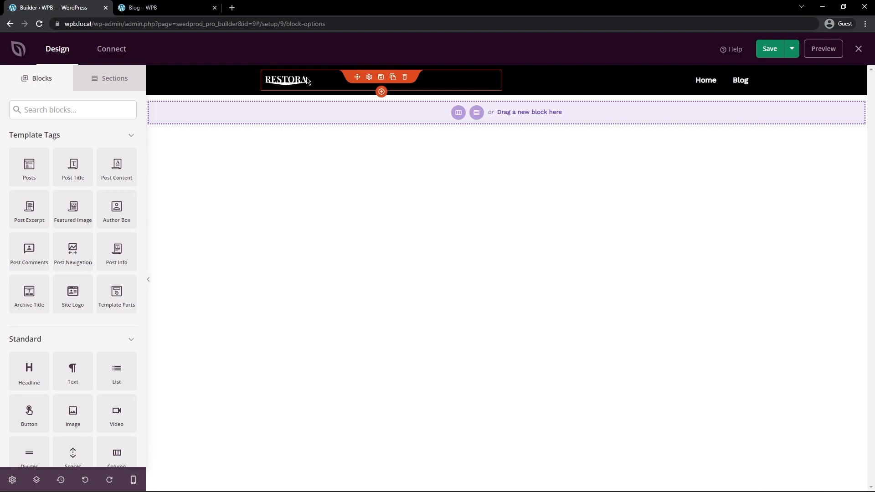
Show the header's layer structure and delete the entire section containing the logo image and Nav Menu
click(204, 80)
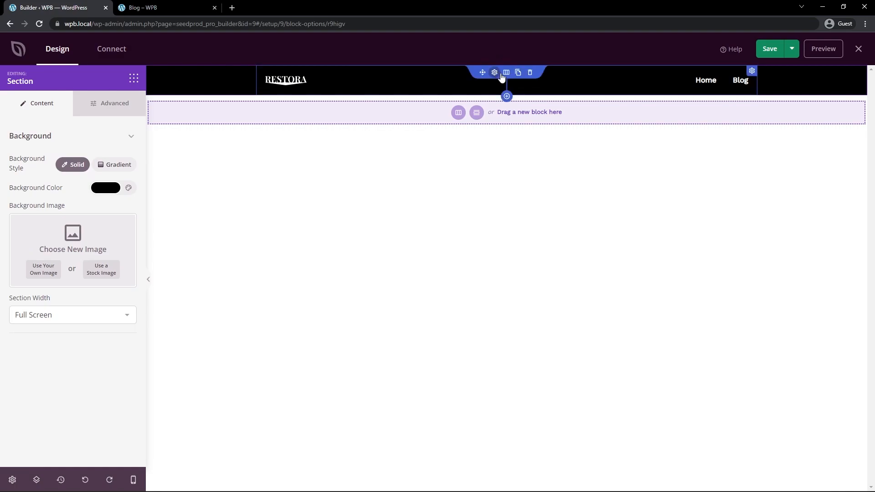
click(36, 480)
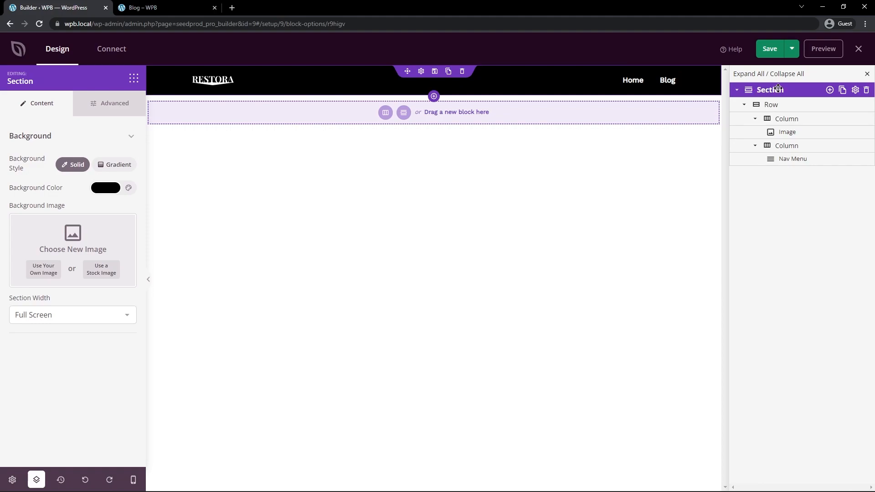
click(866, 90)
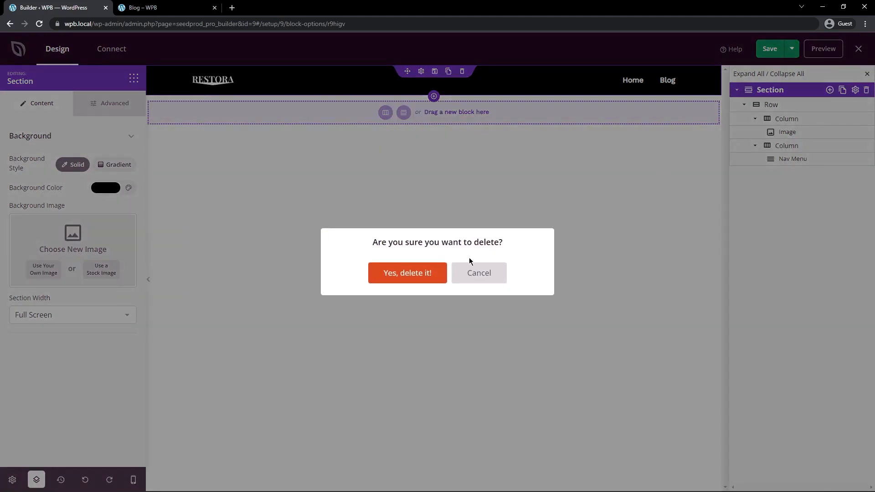
click(413, 274)
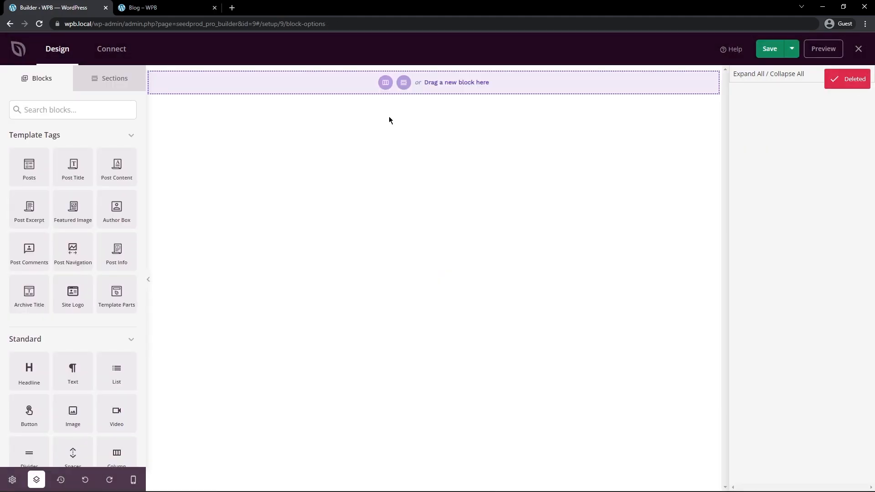
Add a new section with a layout of three equal columns to the empty header and hide the layer structure
click(386, 82)
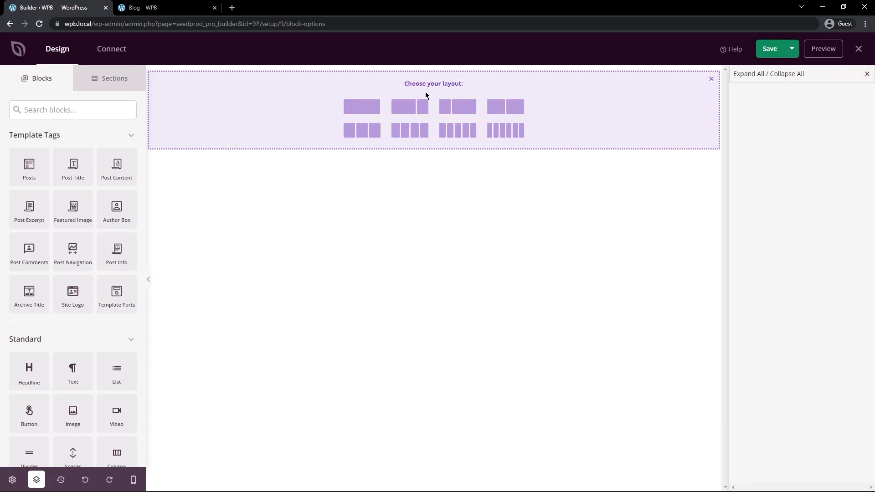
click(363, 132)
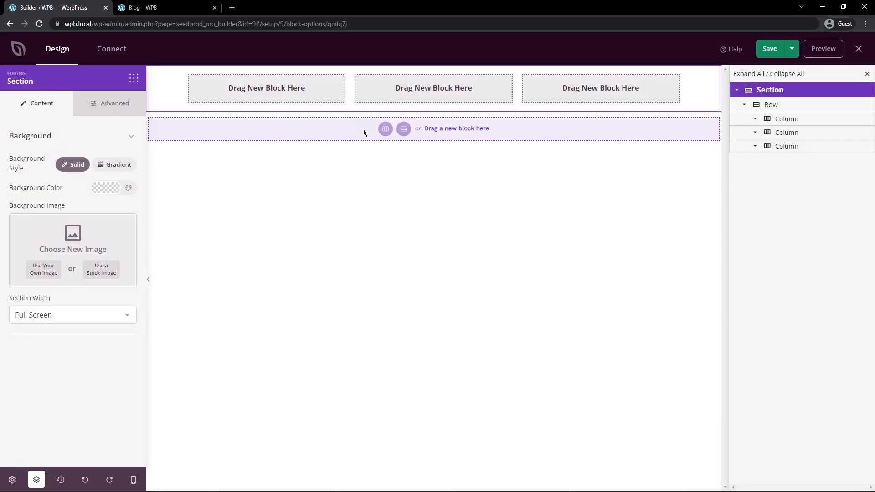
click(867, 74)
Resize the header row's columns so the first and third are narrow and the middle one is wide
mouse_move(501, 87)
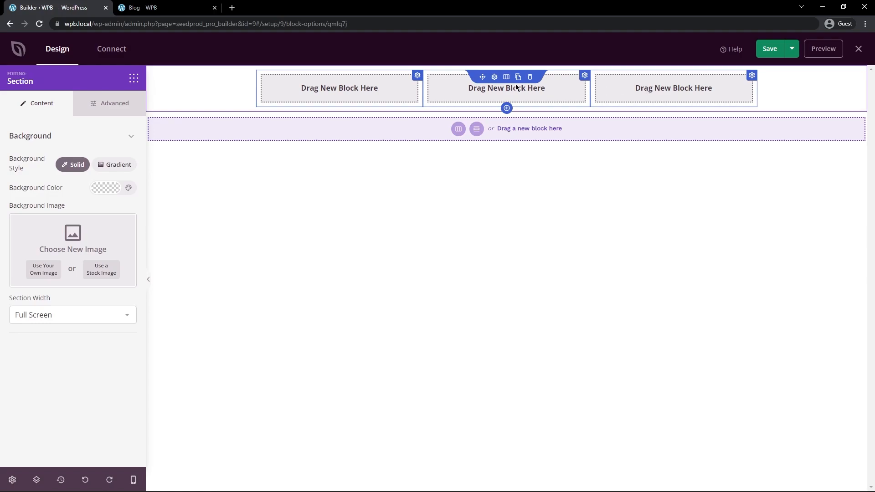
click(507, 78)
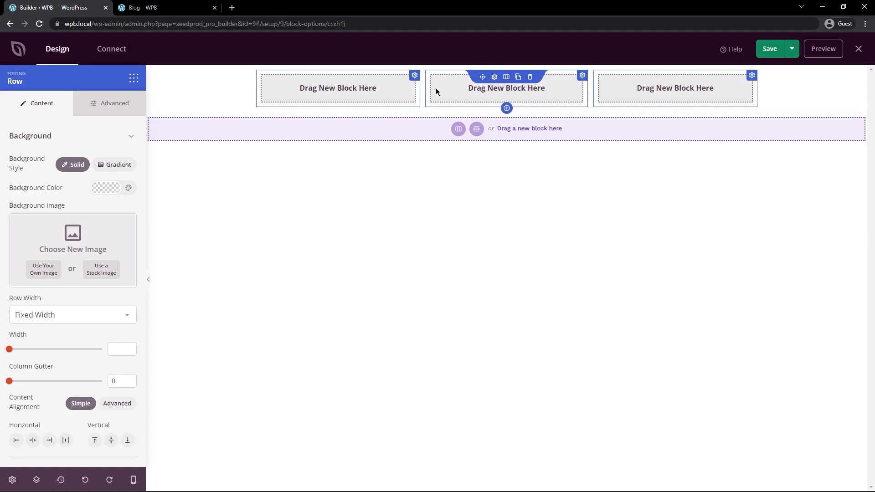
drag(423, 89, 332, 88)
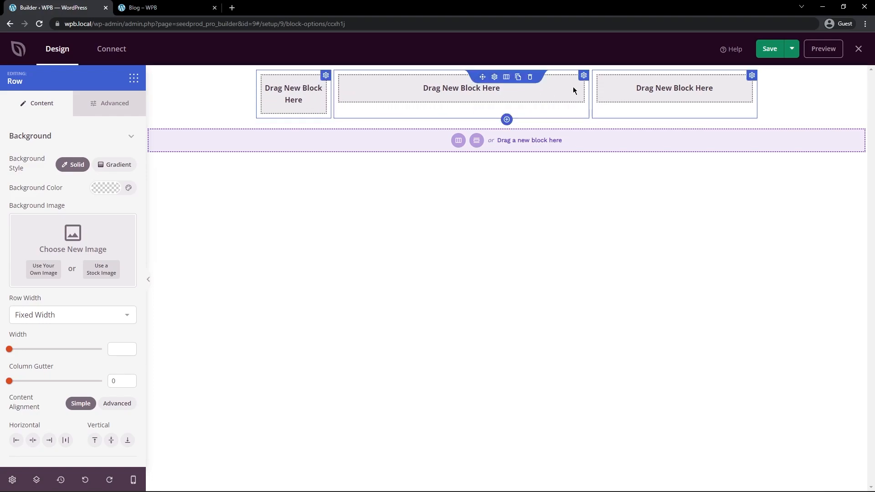
drag(590, 85, 644, 87)
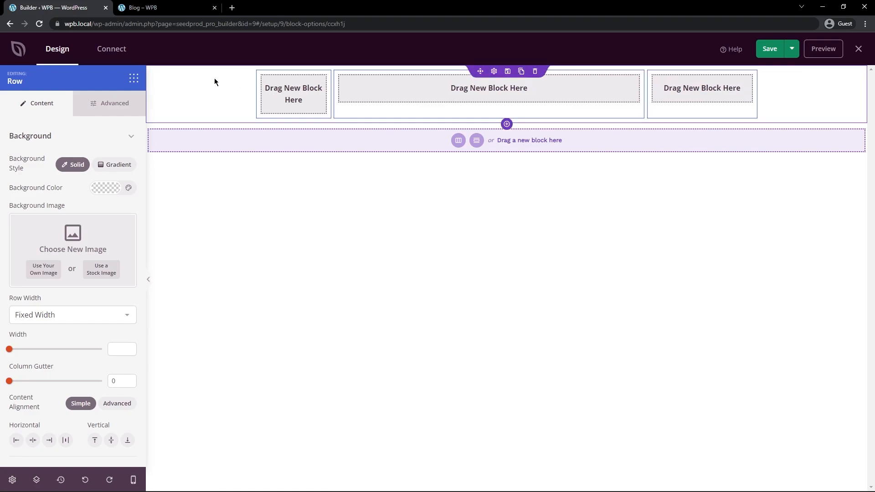
Set the header section's background color to black (#000000)
click(192, 79)
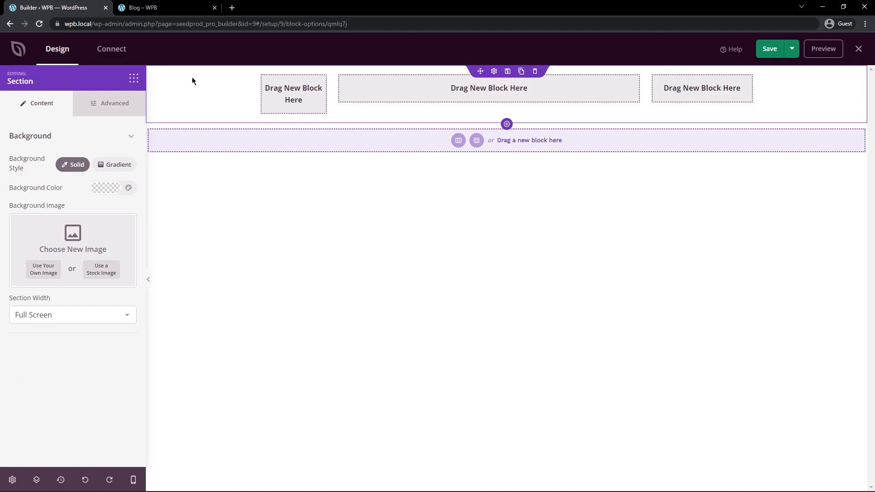
click(98, 188)
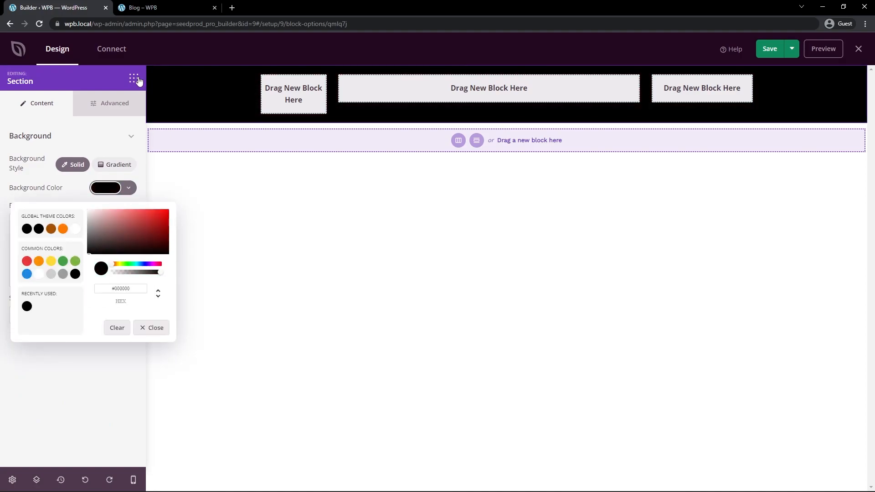
click(134, 79)
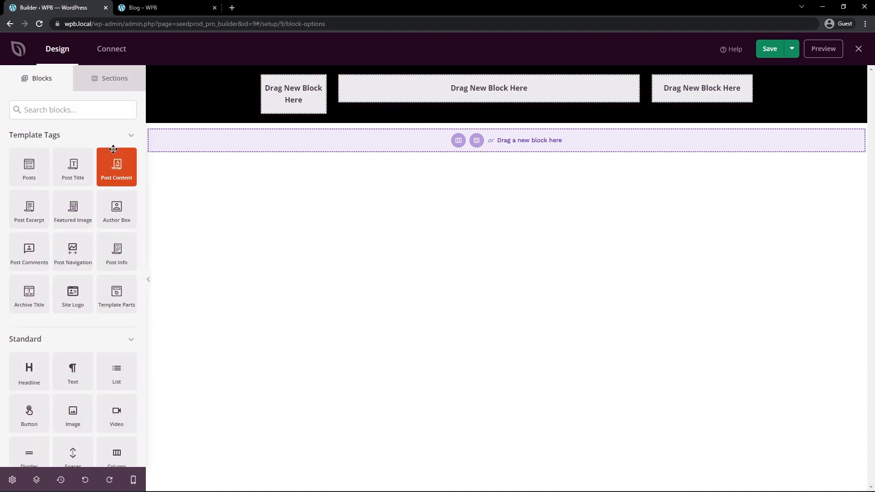
Place an Image block in the first column and use logo.png from the Media Library as its image
scroll(91, 205, down, 2)
drag(73, 321, 292, 88)
click(283, 82)
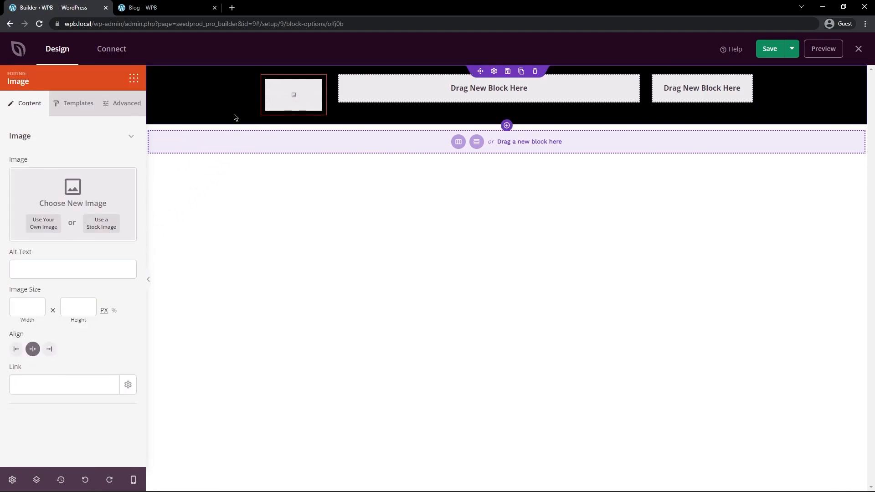
click(45, 223)
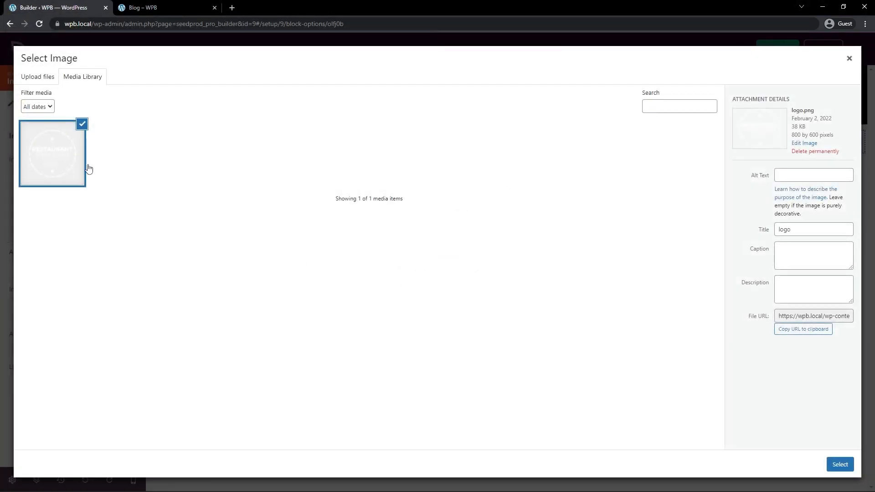
click(840, 465)
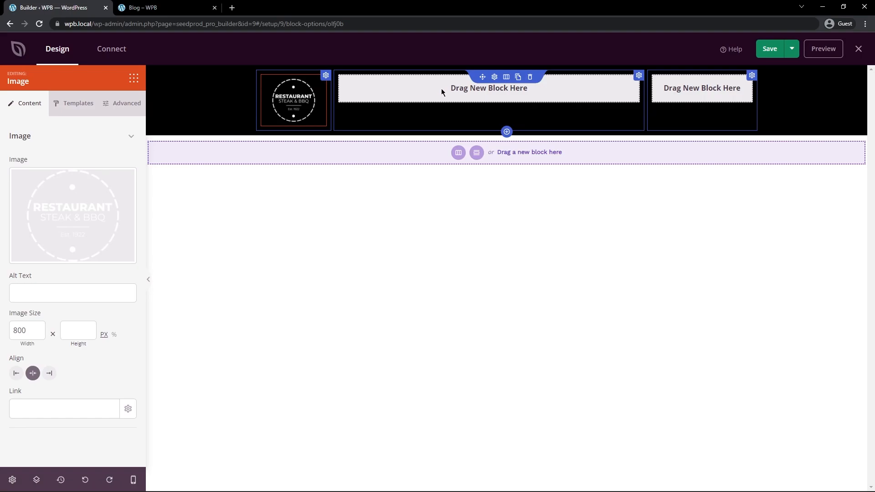
Search the blocks for "menu" and place a Nav Menu block in the middle column
click(134, 78)
click(39, 108)
text(menu)
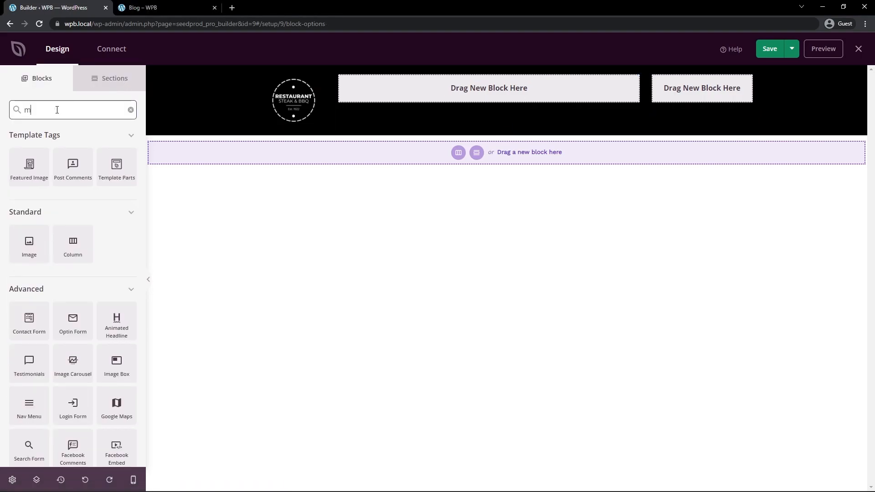
drag(29, 241, 506, 92)
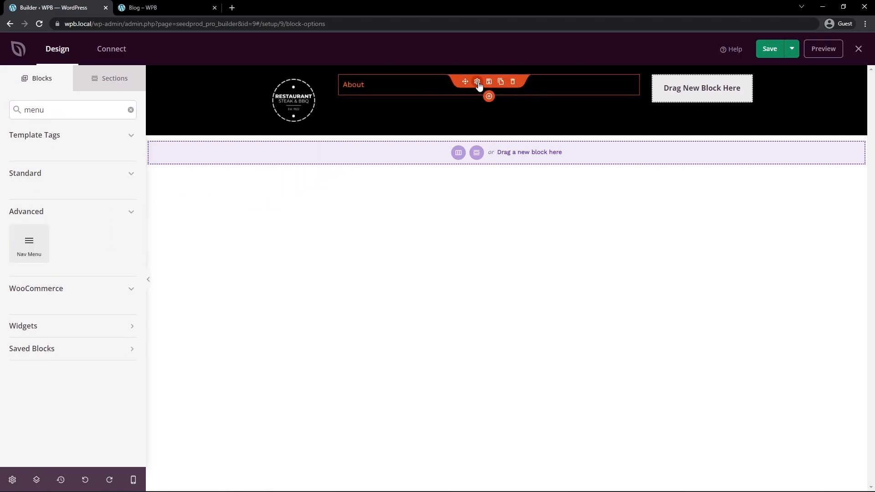
Set the Nav Menu block's type to WordPress Menu and choose Main Menu as its menu
click(479, 86)
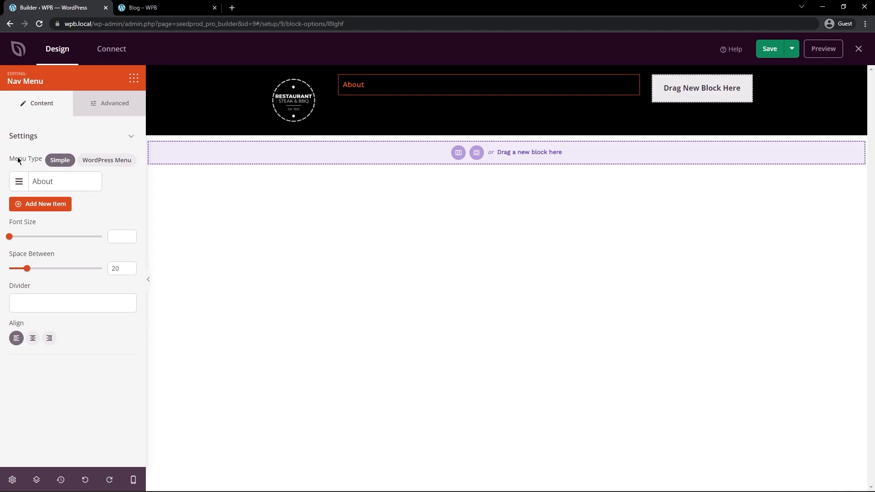
click(108, 162)
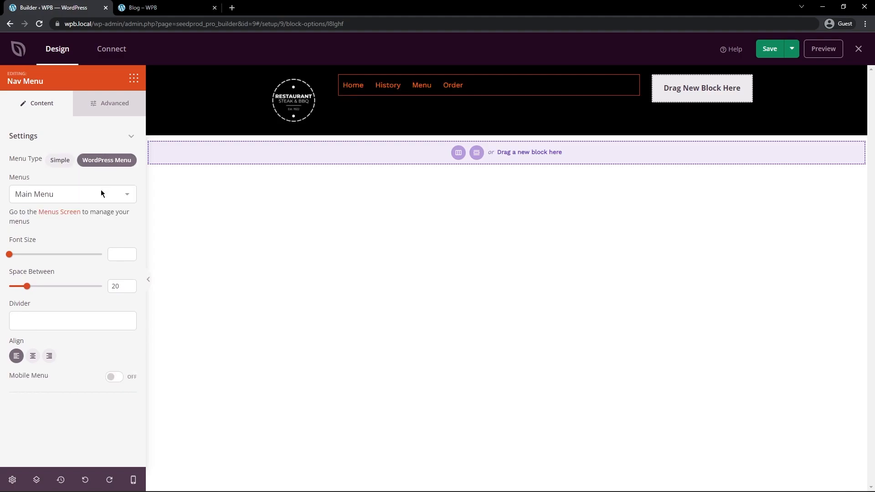
click(78, 196)
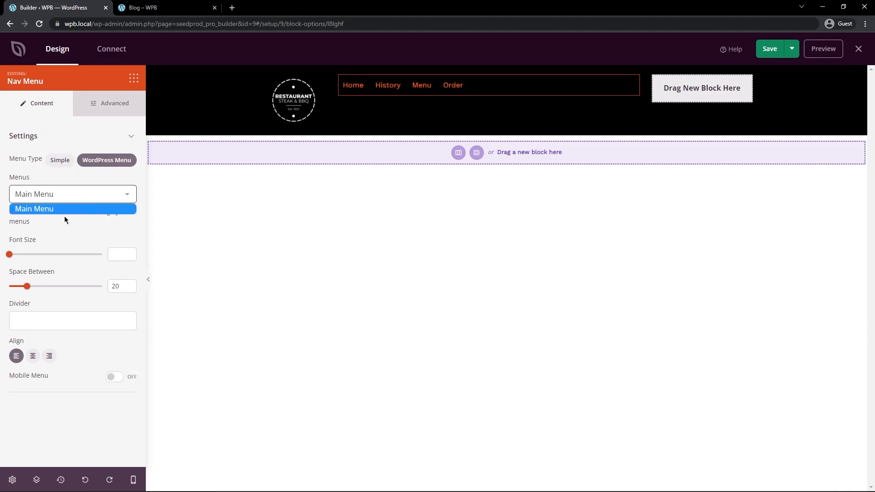
click(30, 210)
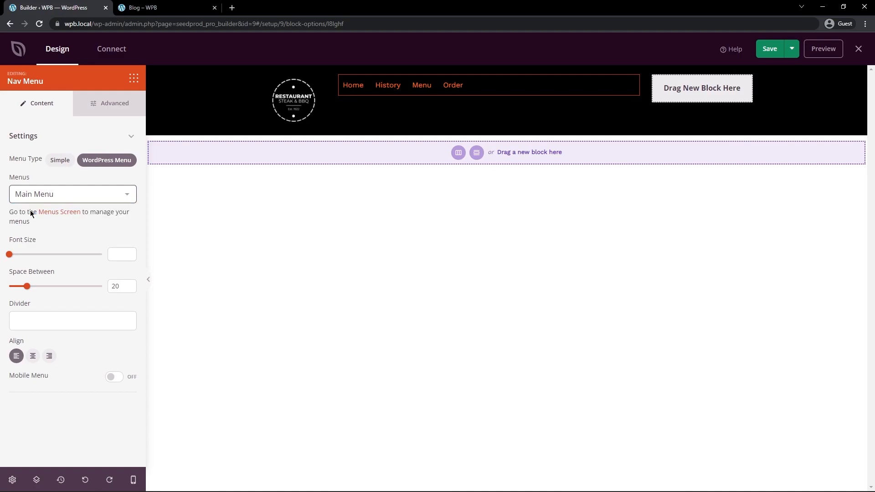
Set the navigation menu's text color to white (#FFFFFF)
click(114, 105)
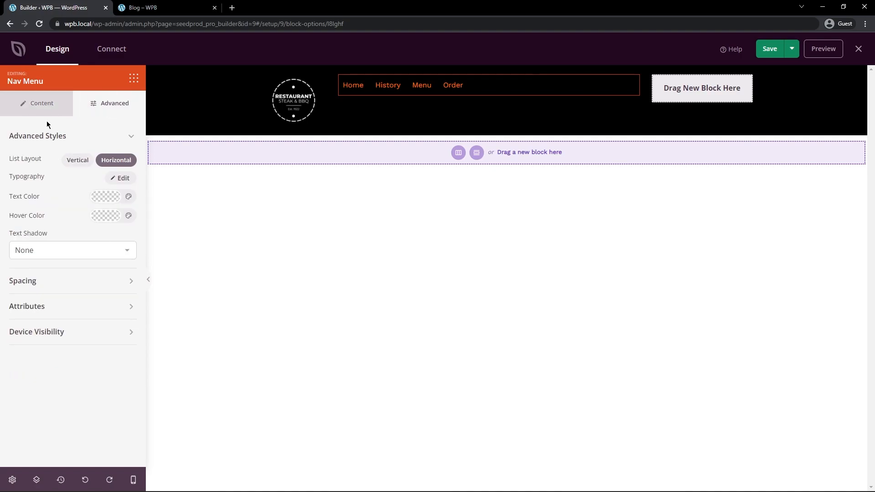
click(105, 196)
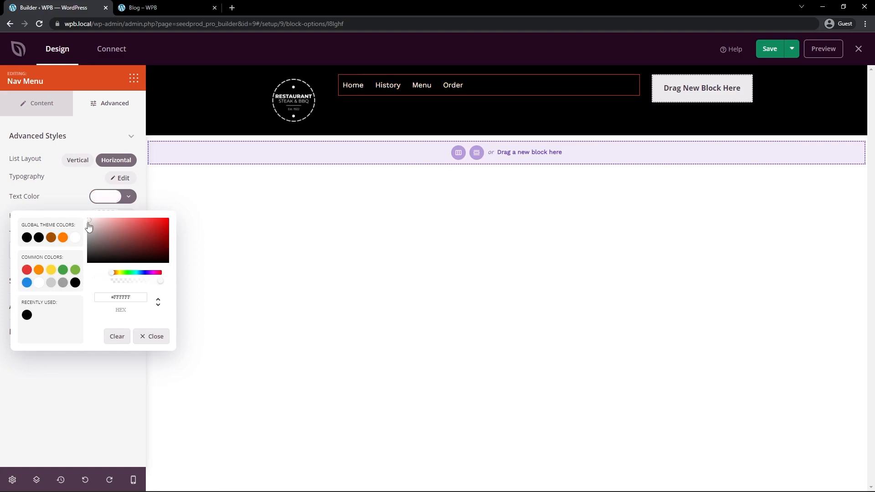
click(79, 423)
Clear the block search and place a Button block in the third column
click(134, 79)
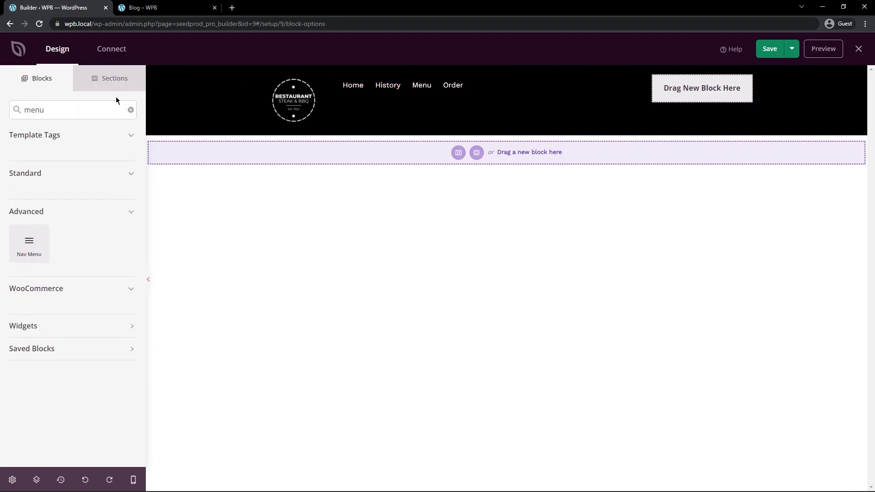
click(132, 110)
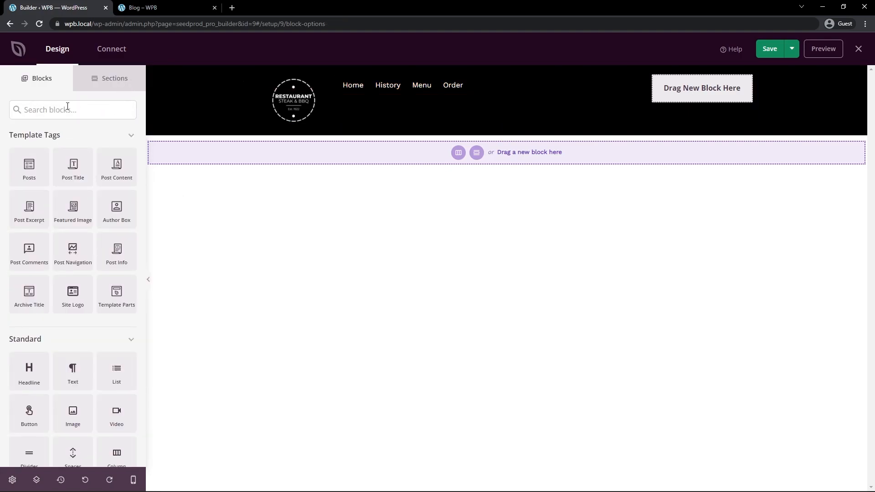
scroll(97, 281, down, 1)
drag(29, 367, 706, 88)
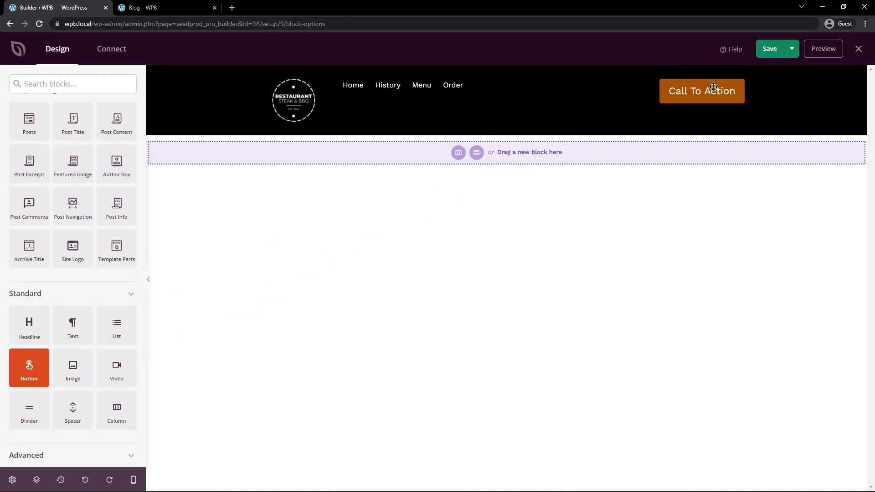
Change the button text to "Order Online", align the button right, and set its size to Medium
click(690, 84)
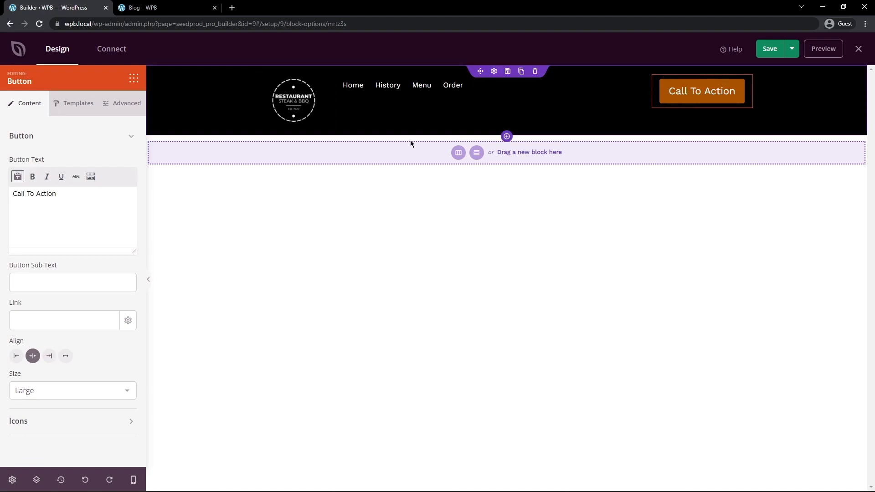
drag(73, 191, 32, 200)
text(Order On)
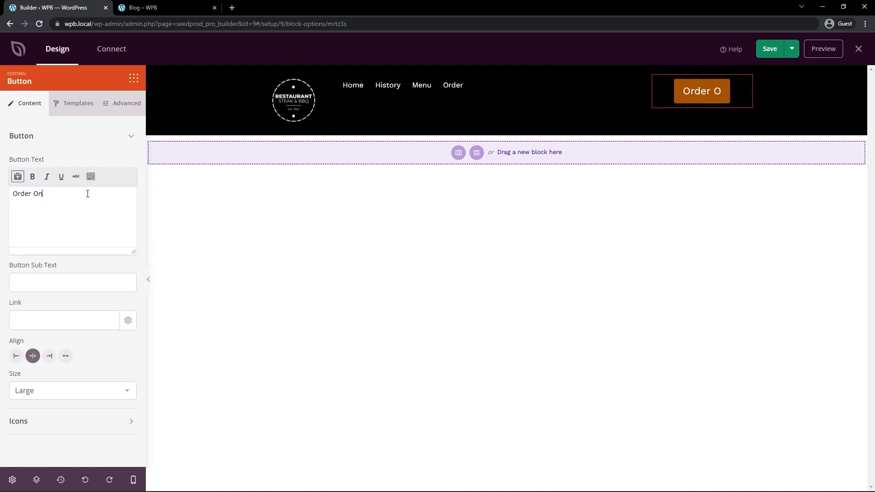
text(line)
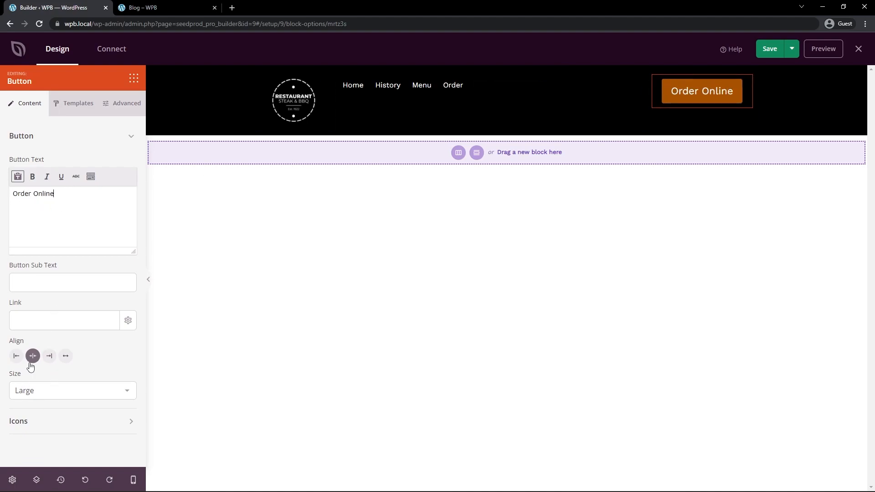
click(49, 357)
click(72, 390)
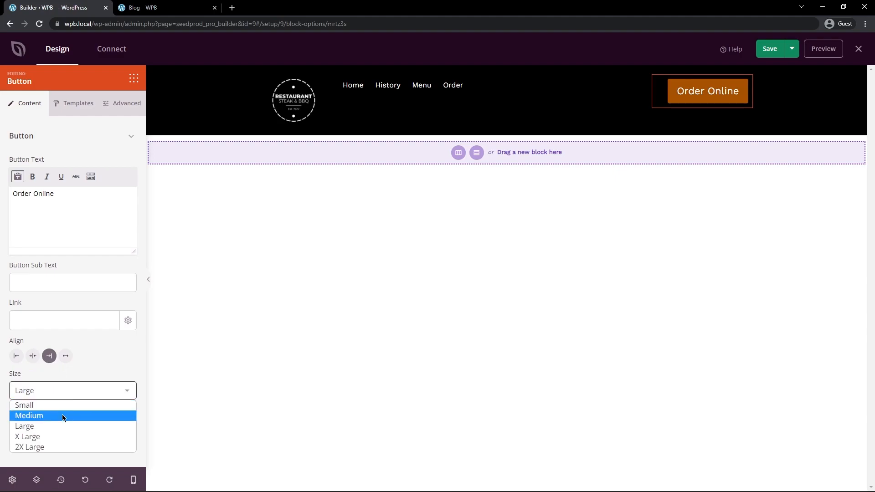
click(63, 414)
Style the Order Online button with a red background (#FF0000) and a border radius of 0
click(123, 108)
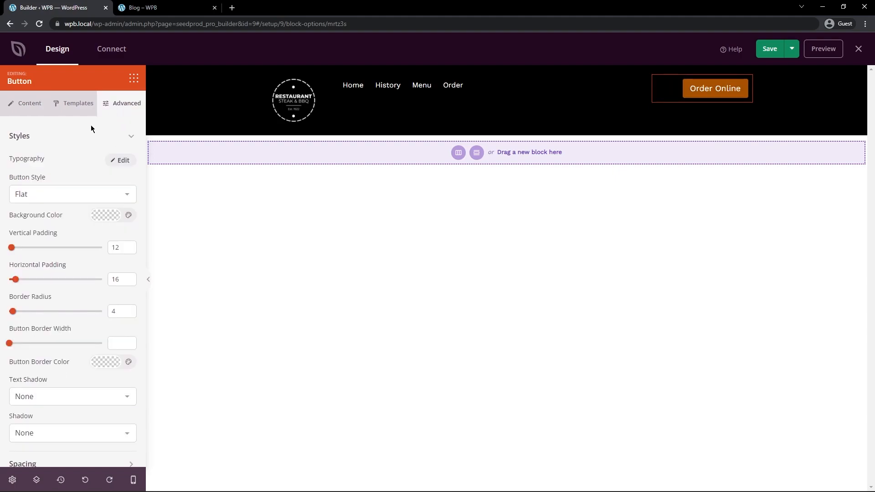
drag(105, 245, 186, 236)
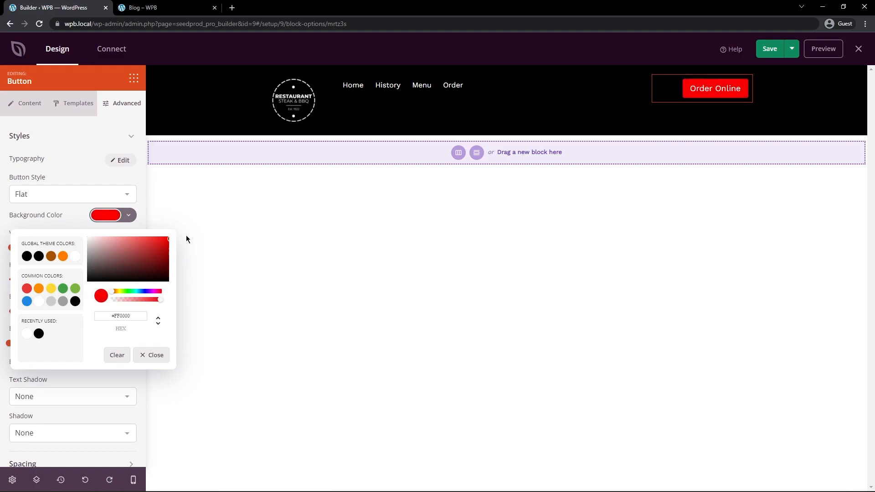
click(186, 236)
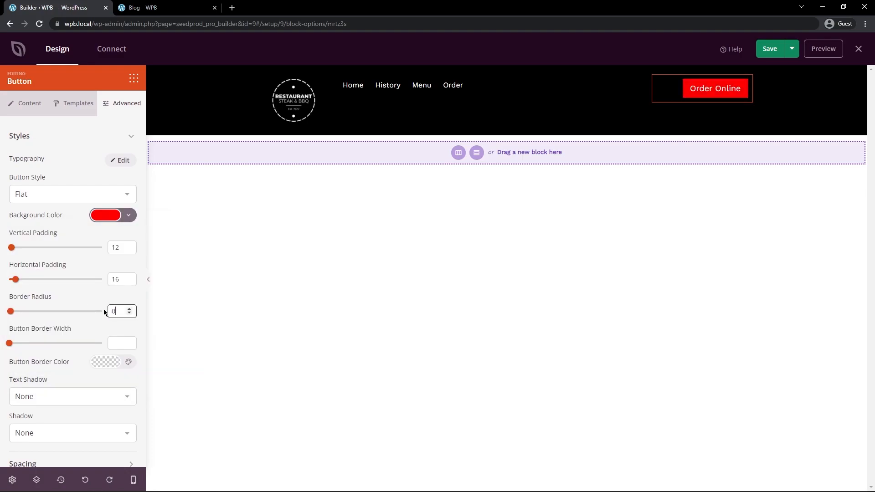
Link the Order Online button to /order/ and the logo image to /
click(17, 101)
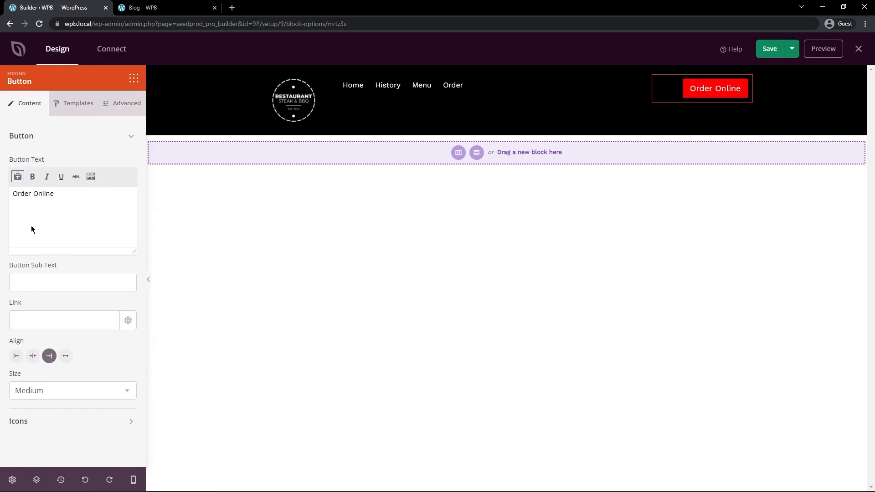
click(39, 320)
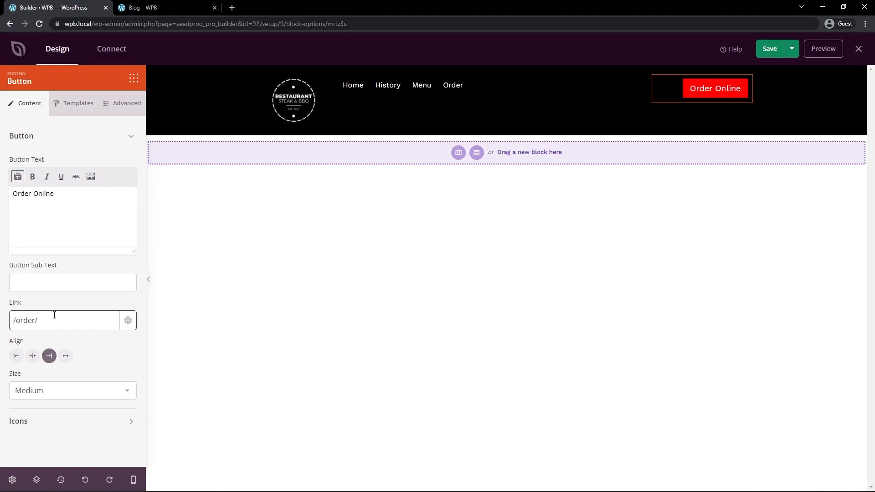
click(294, 101)
click(36, 405)
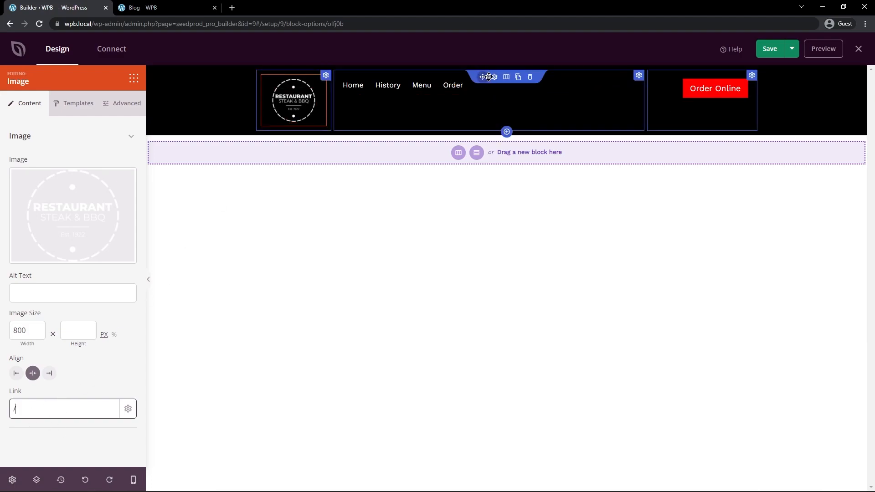
Align the header row's content vertically to the middle
click(495, 77)
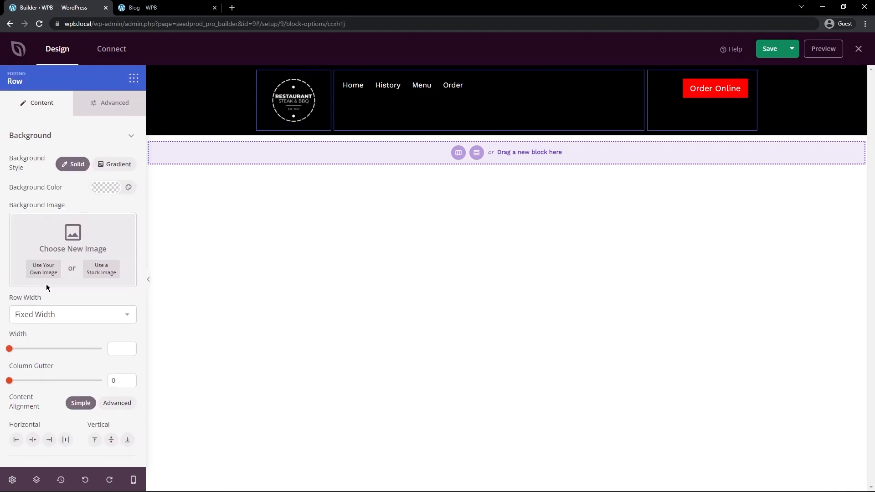
click(112, 441)
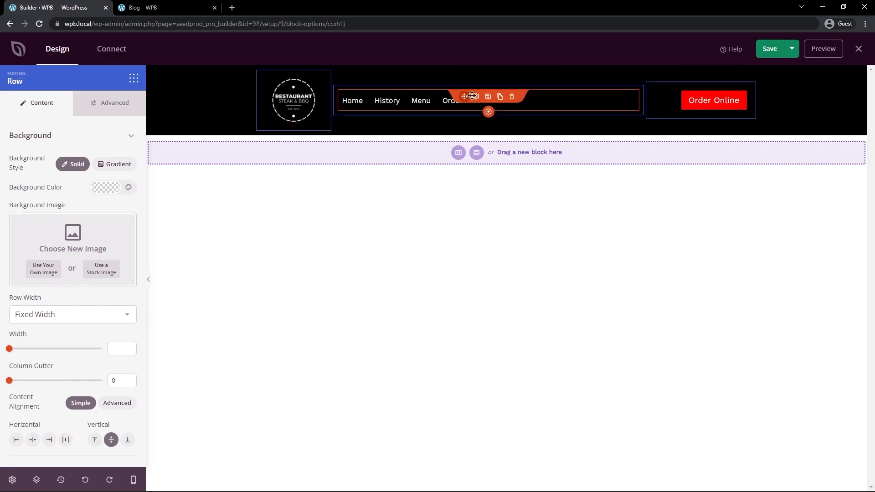
Save the header design and reload the live blog page to show it
click(770, 49)
click(164, 8)
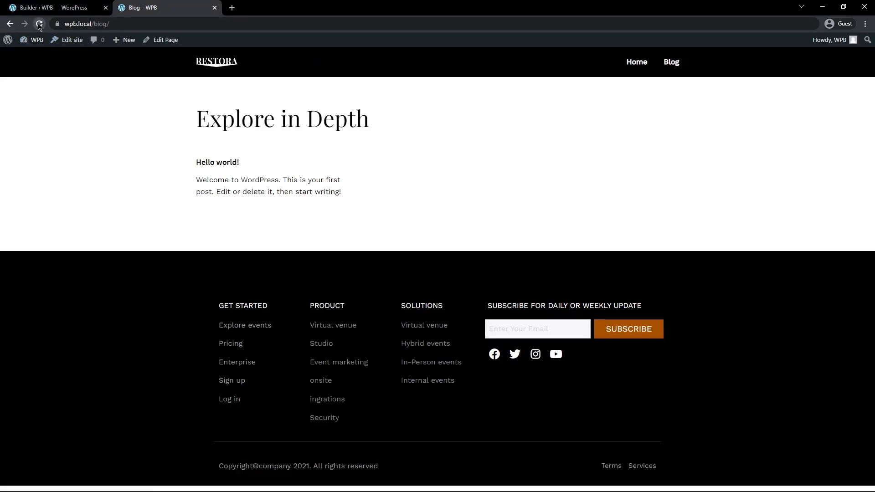
click(39, 23)
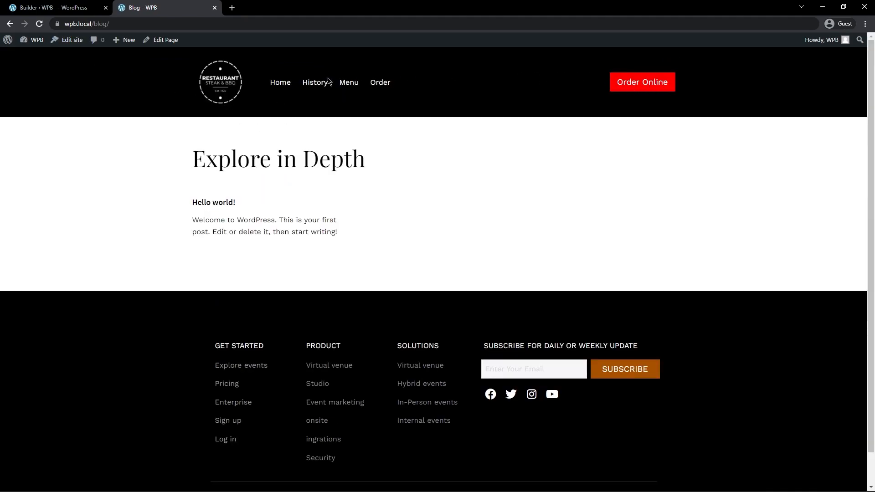
Test the Home, History, Menu, Order and logo links in the live header, and examine the homepage down to its footer
click(280, 86)
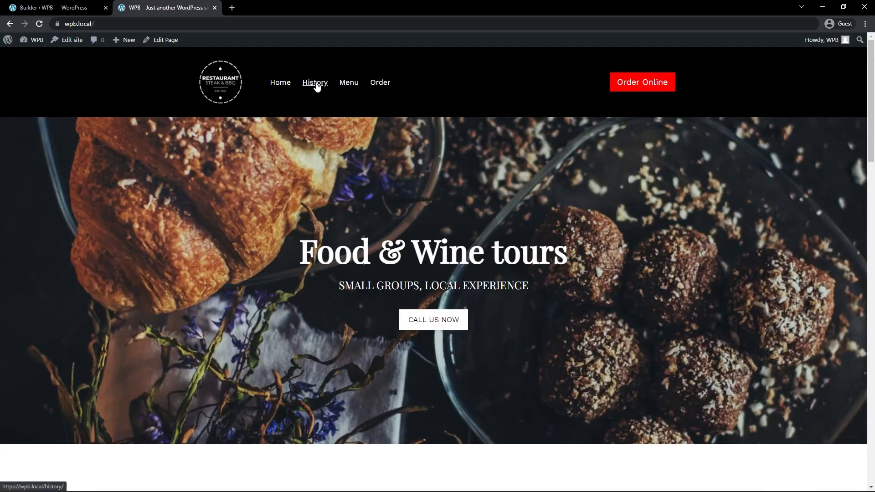
click(314, 83)
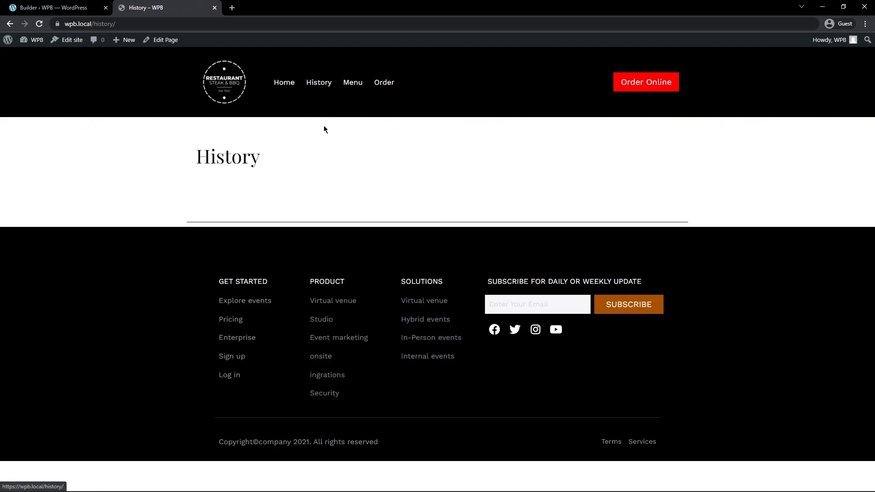
click(353, 83)
click(384, 86)
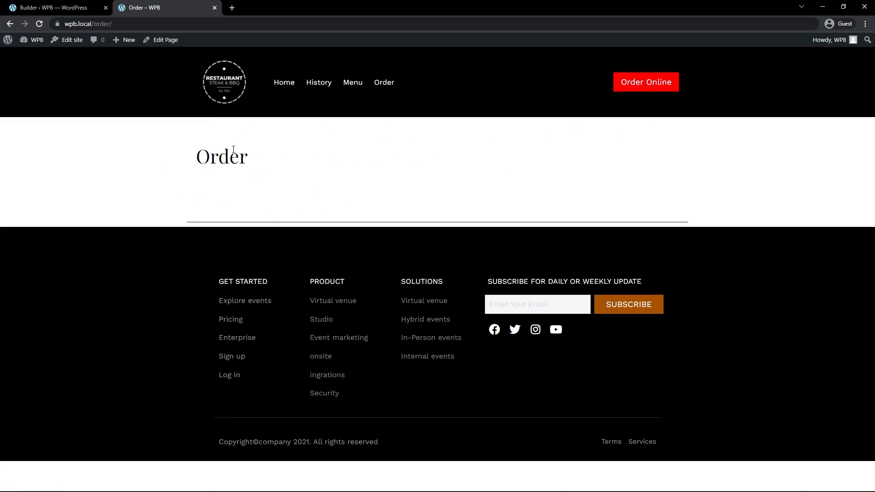
click(226, 108)
scroll(856, 61, down, 20)
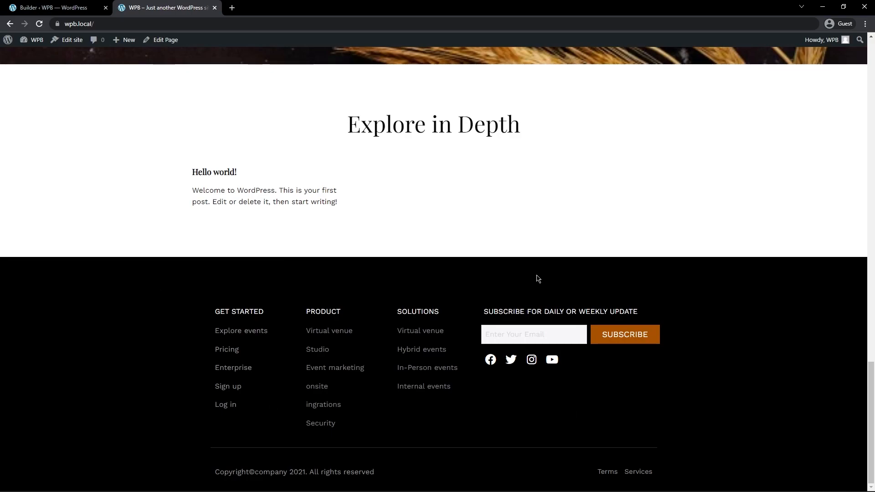
Save and close the header template, and open the Footer template's design for editing
click(82, 8)
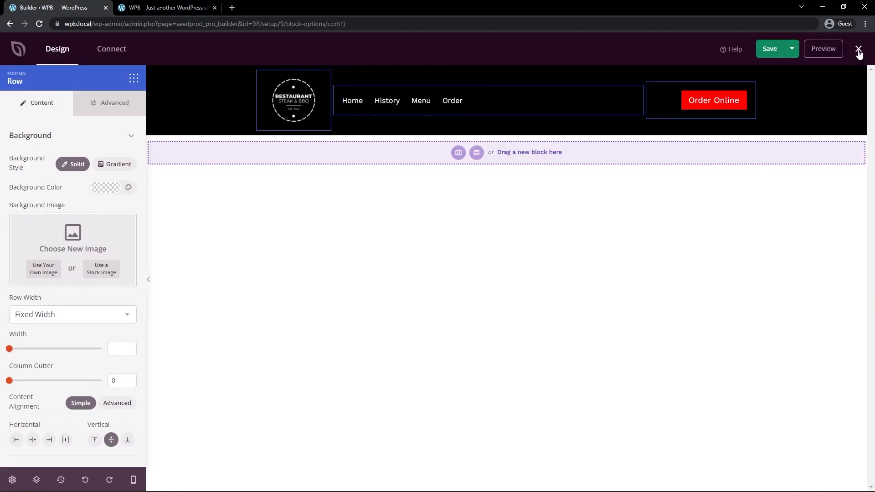
click(780, 51)
click(858, 50)
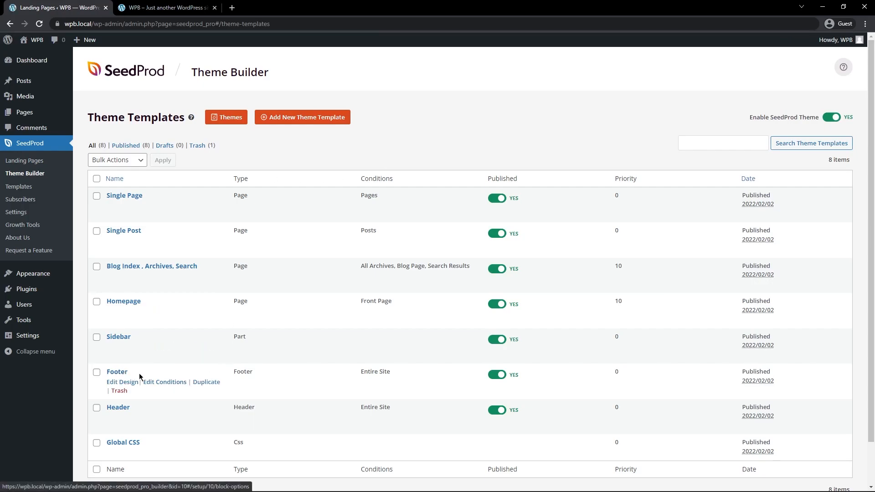
click(122, 382)
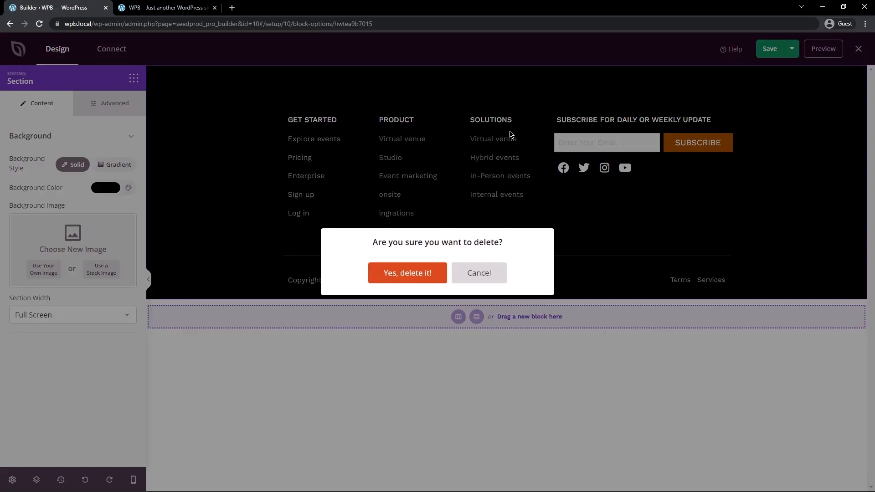
Delete the existing footer section and add a new section with a single-column layout
click(406, 274)
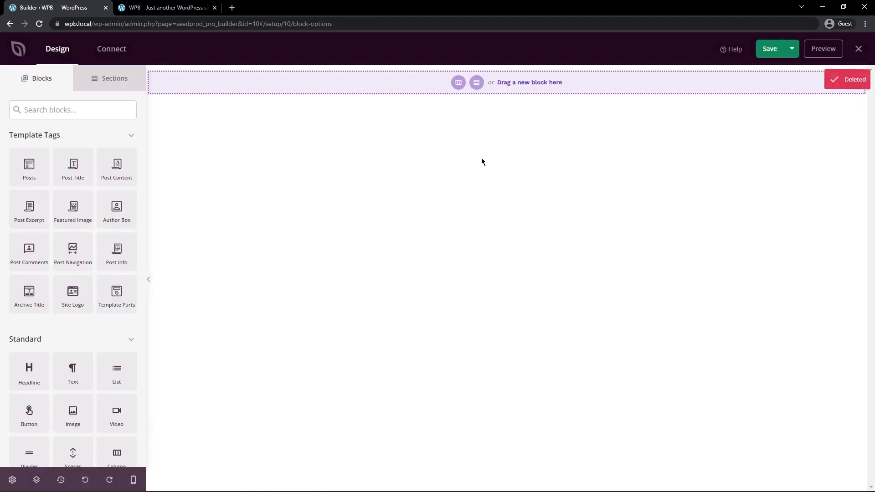
click(458, 83)
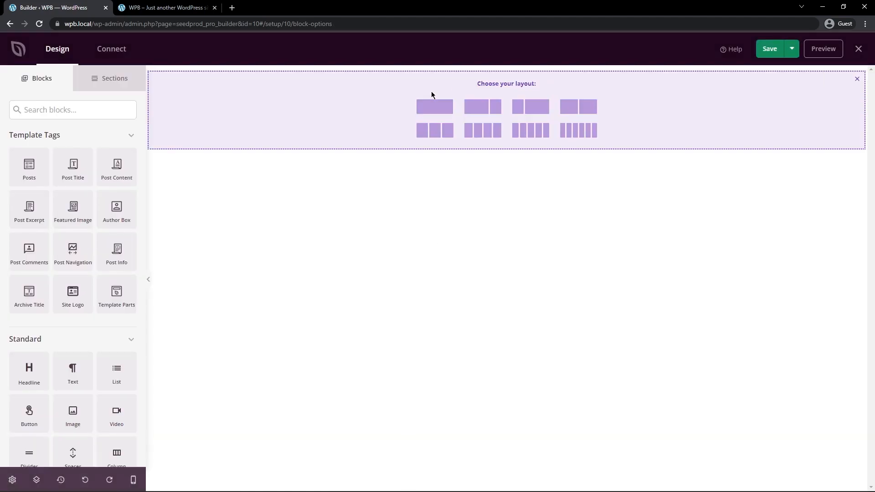
click(441, 108)
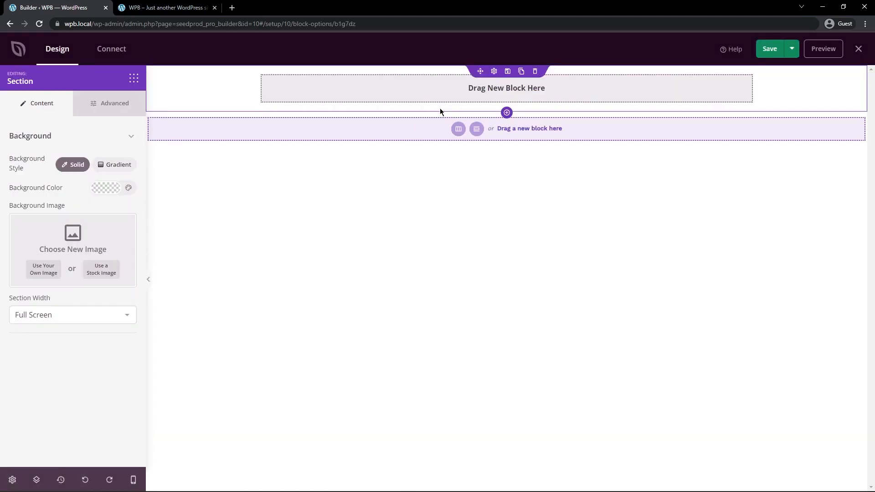
Add a Headline block to the footer section with the text "Get An Instant Coupon!"
click(125, 84)
drag(36, 370, 501, 87)
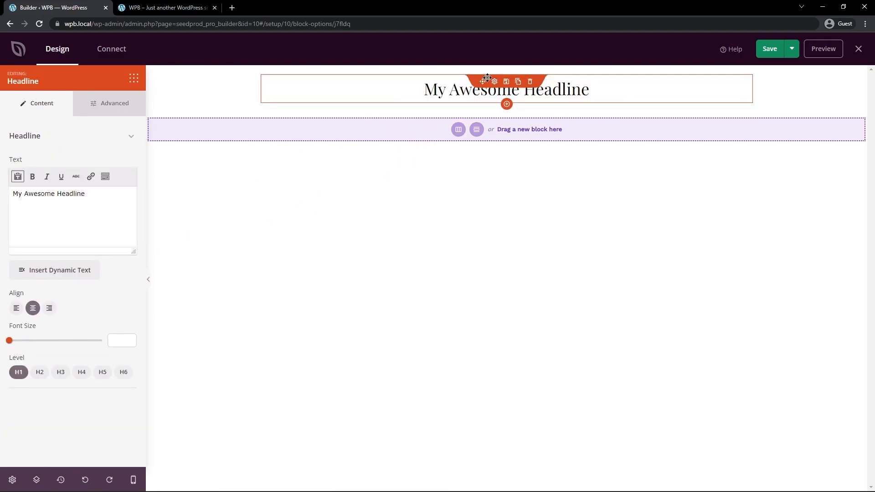
drag(56, 224, 1, 196)
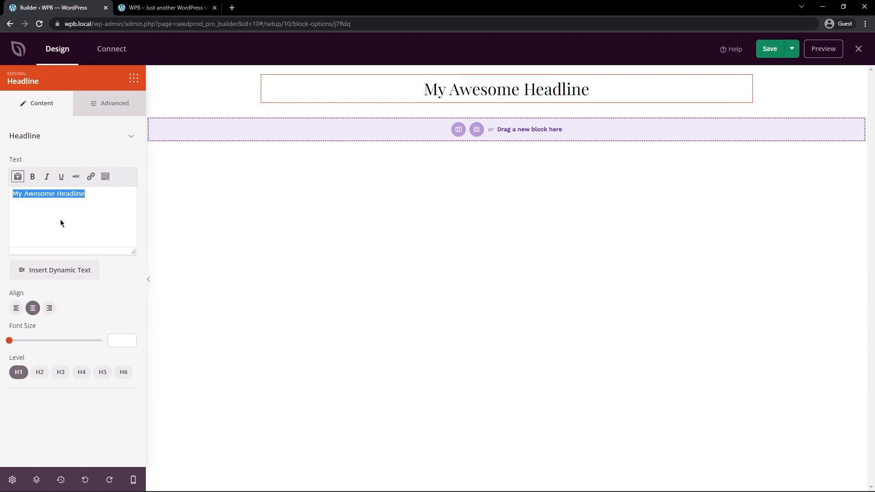
text(Get An Instant Coupon!)
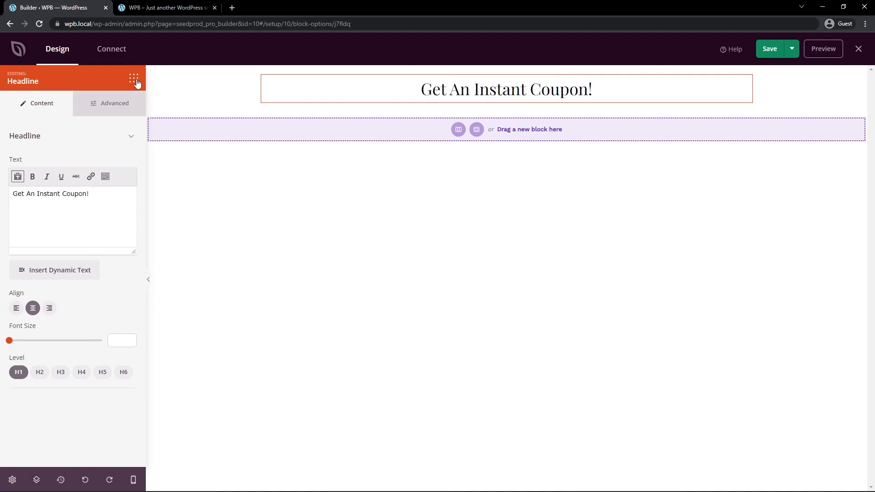
Add an Optin Form block below the headline and hide its Name field
click(133, 79)
scroll(102, 348, down, 1)
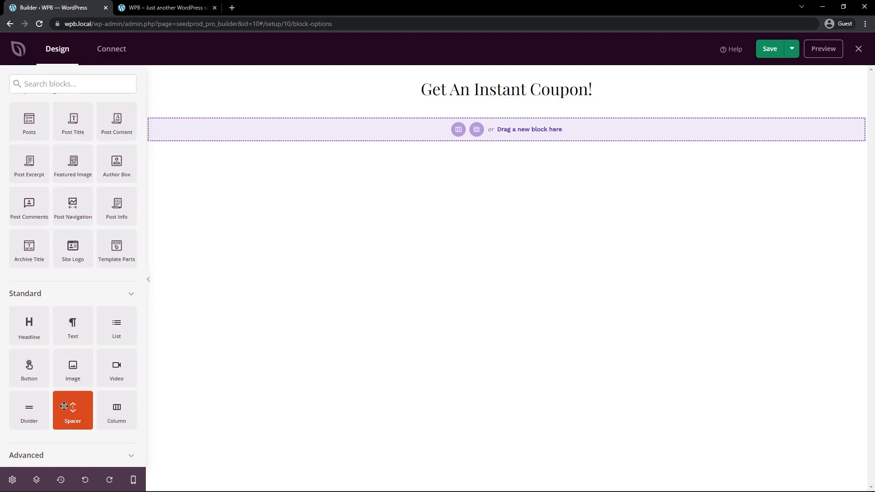
scroll(86, 402, down, 1)
scroll(86, 403, down, 2)
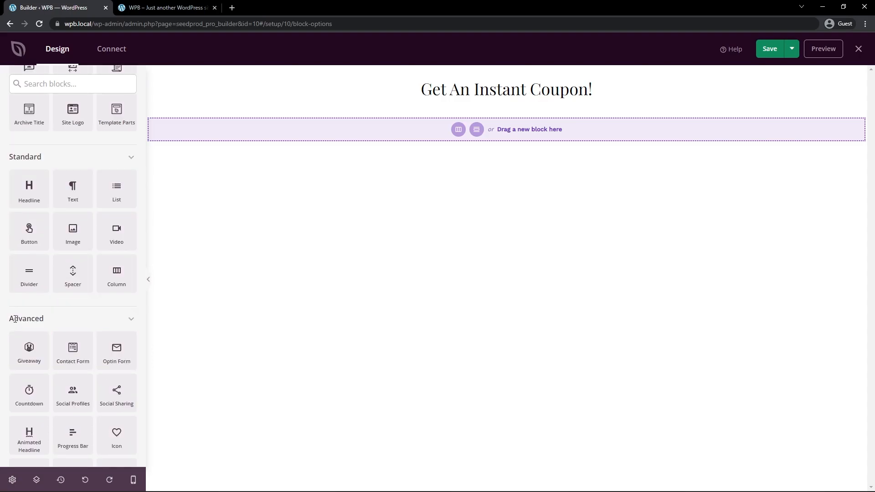
drag(116, 350, 479, 112)
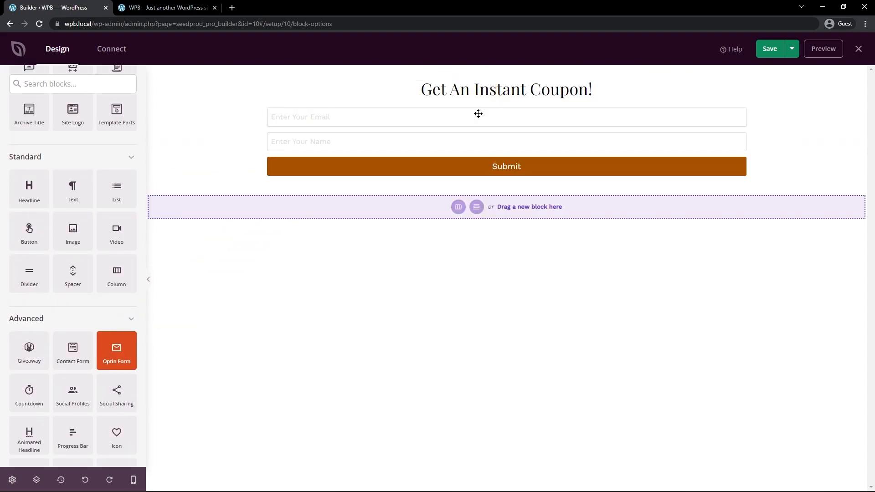
click(495, 98)
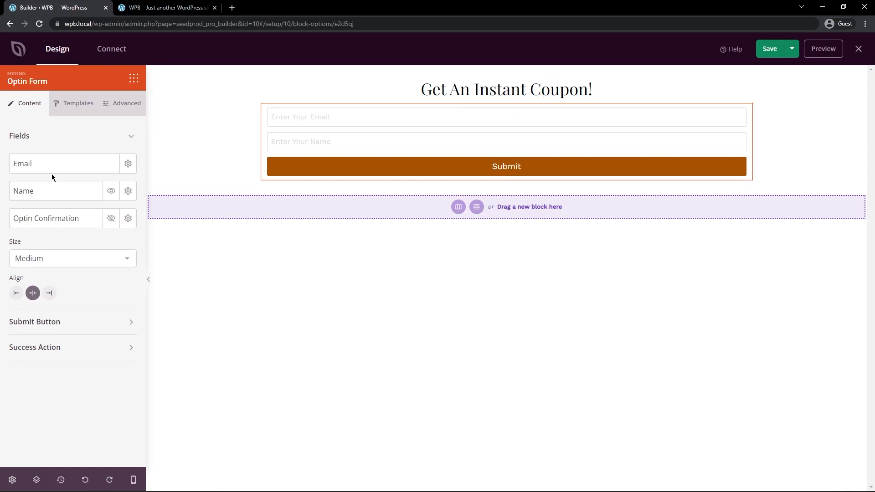
click(111, 191)
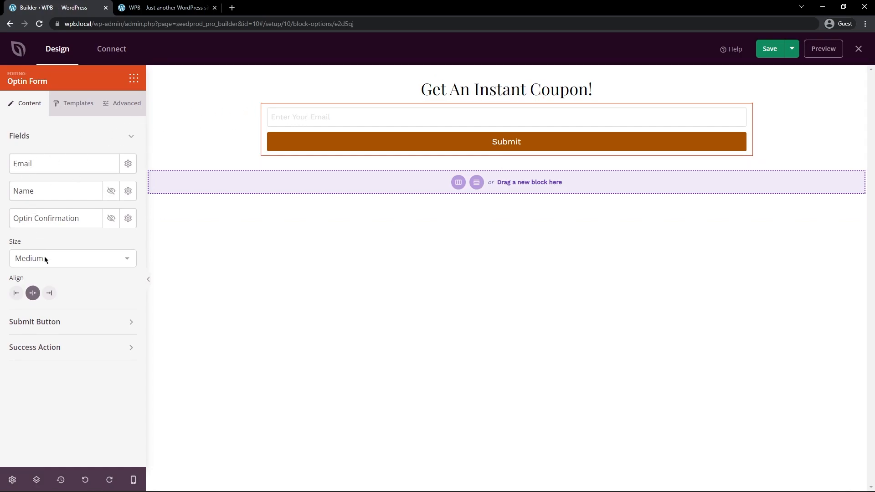
Set the optin form's submit button text to "JOIN NEWSLETTER" and its background color to red
click(77, 321)
double_click(54, 206)
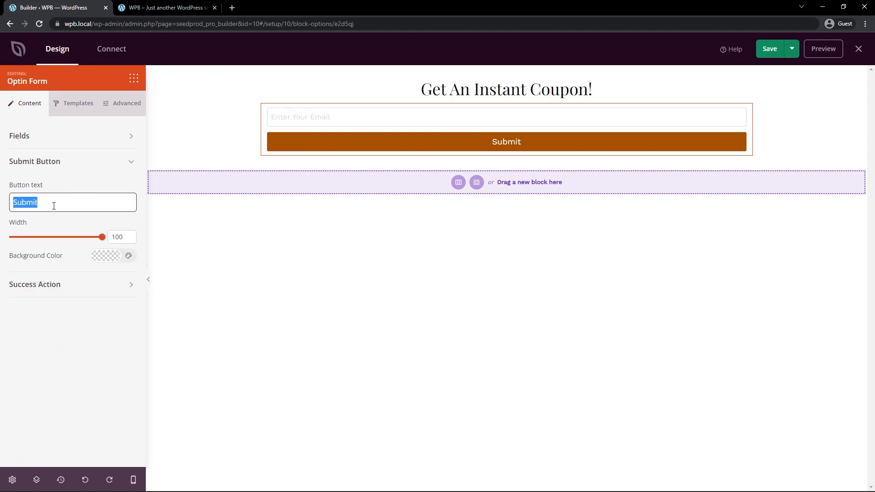
text(JOIN NEWSLETTER)
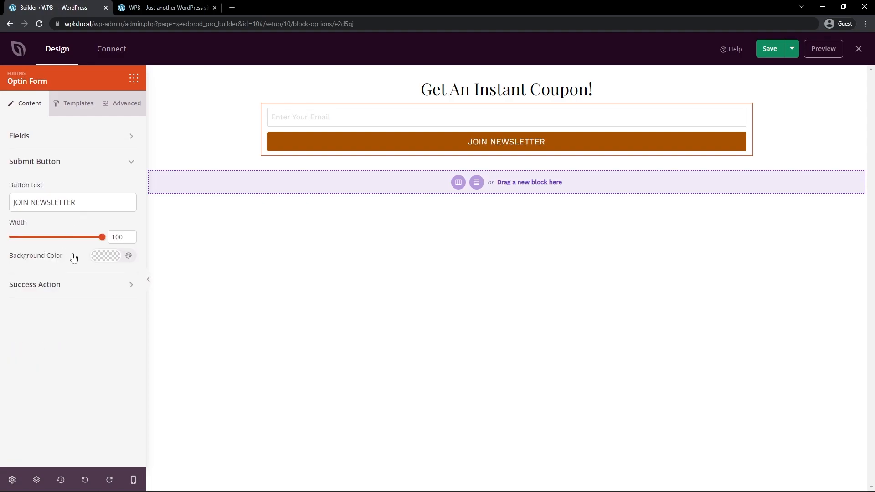
click(106, 255)
drag(134, 296, 176, 274)
click(177, 275)
Lower the optin form's border radius to give the button and field square corners
click(123, 103)
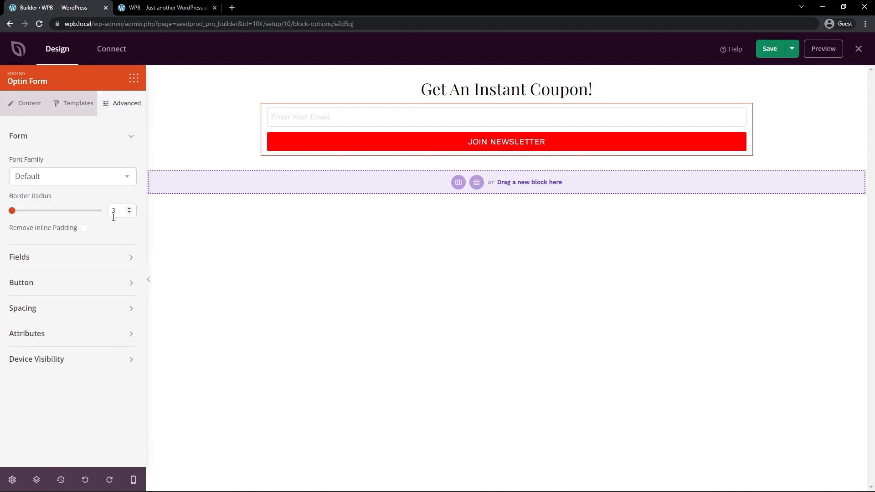
click(129, 213)
click(129, 213)
Set the width of the row containing the headline and optin form to 500
click(256, 113)
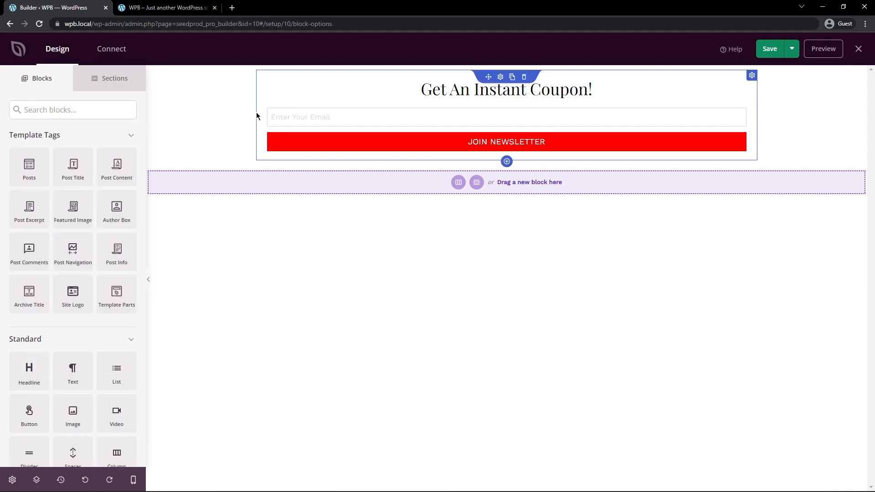
click(257, 114)
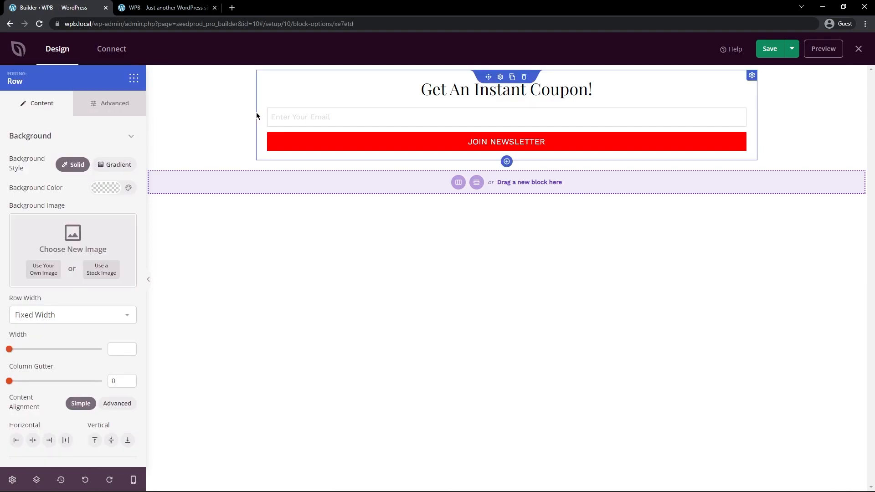
drag(11, 351, 18, 353)
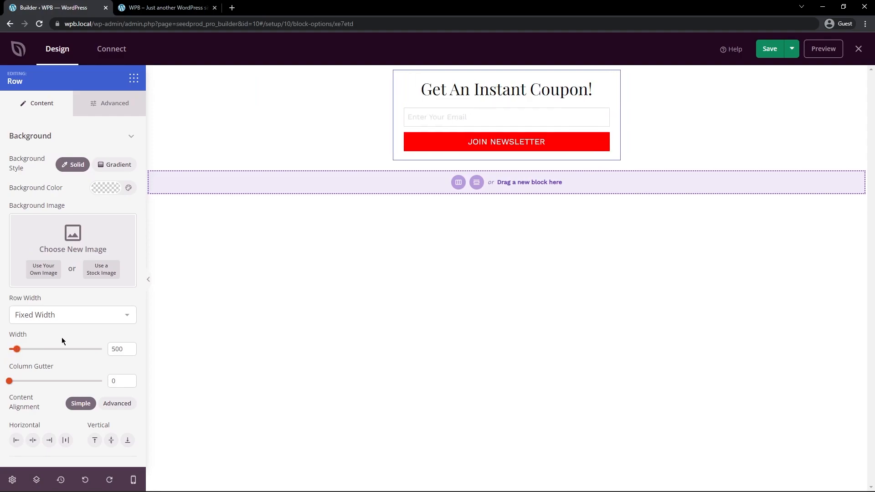
Add a Column block with a single-column layout below the newsletter row in the same section
click(476, 185)
scroll(100, 297, down, 3)
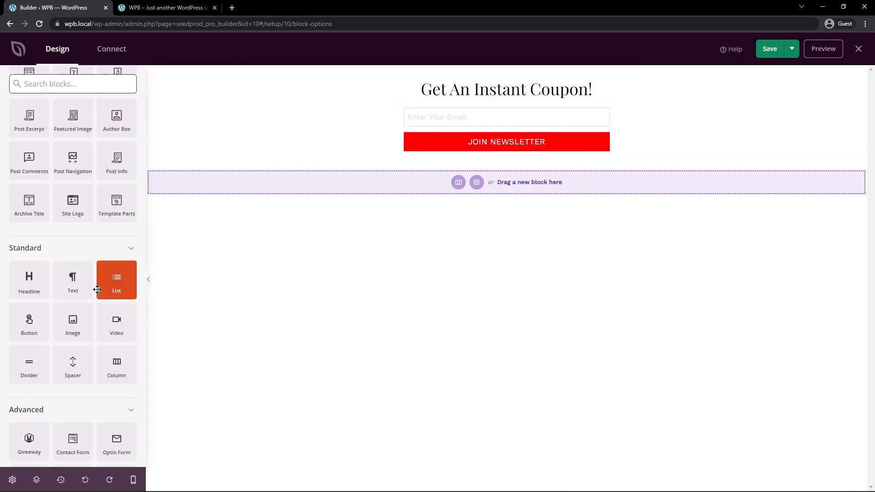
drag(117, 361, 515, 160)
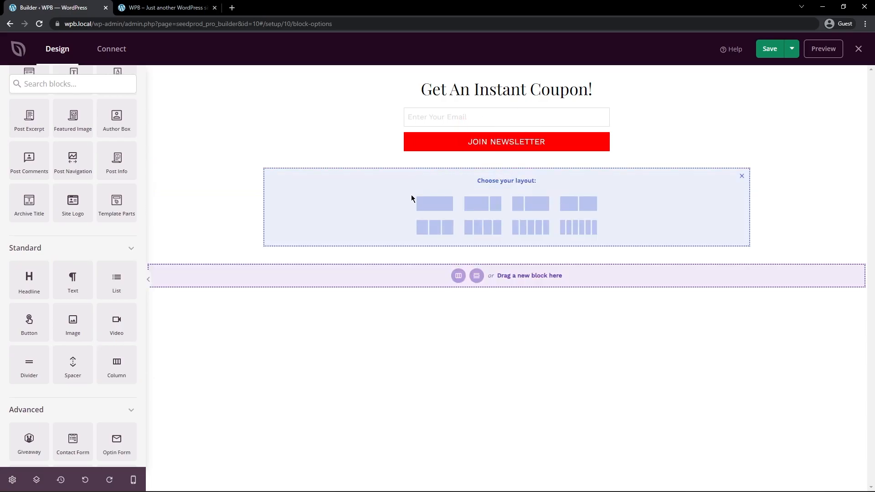
click(428, 203)
Find the Divider block by searching for "divi", place it in the new empty row, and clear the block search
click(68, 86)
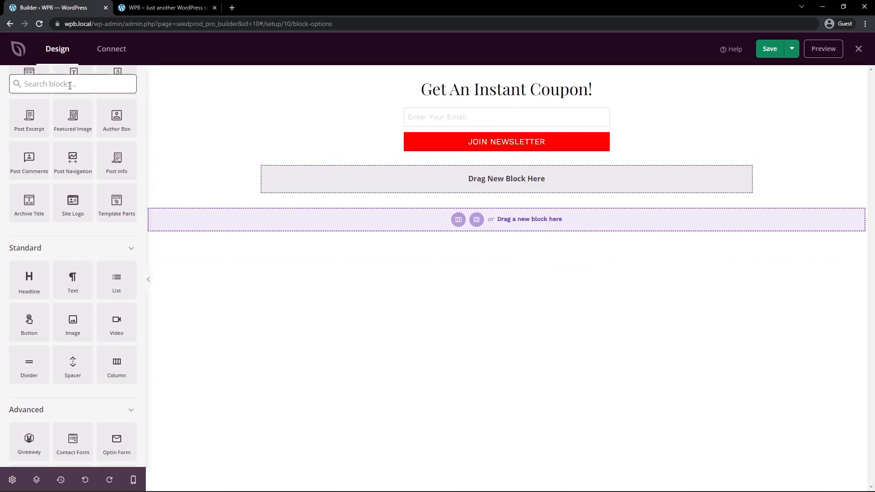
text(divi)
drag(29, 203, 444, 171)
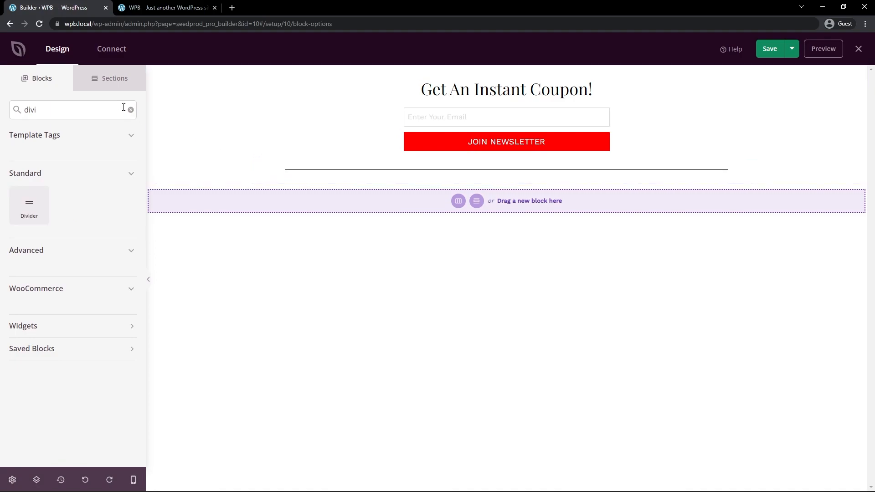
double_click(55, 114)
key(BackSpace)
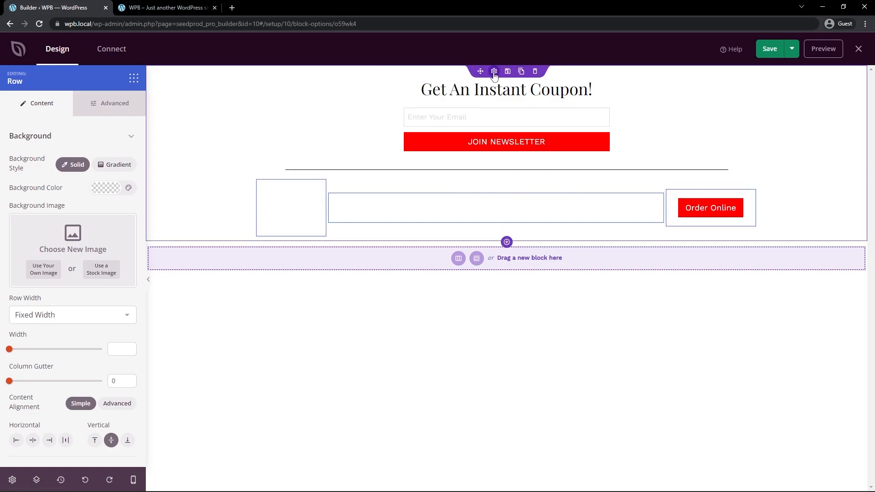
Set the footer section's padding to 100 on all sides
click(495, 72)
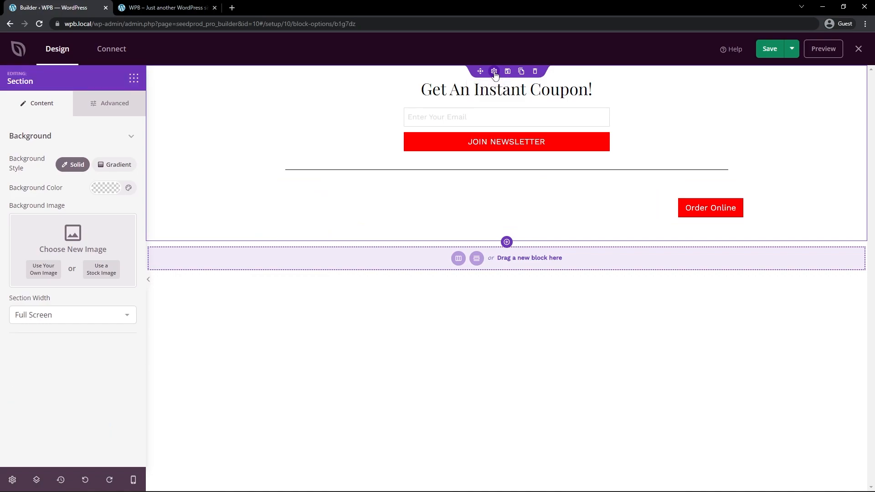
click(111, 107)
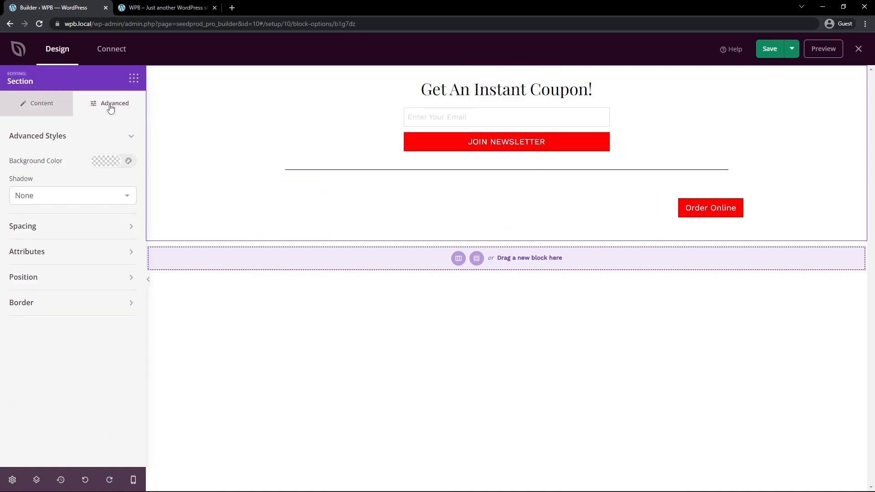
click(24, 226)
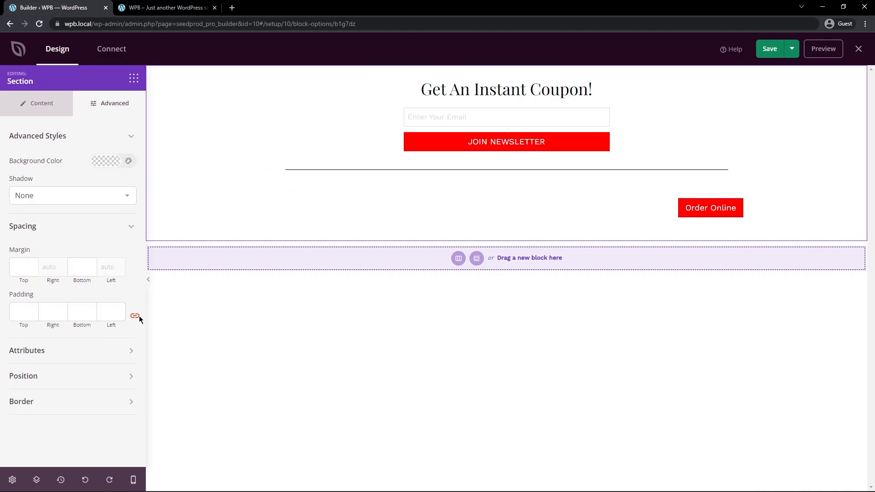
click(22, 312)
text(00)
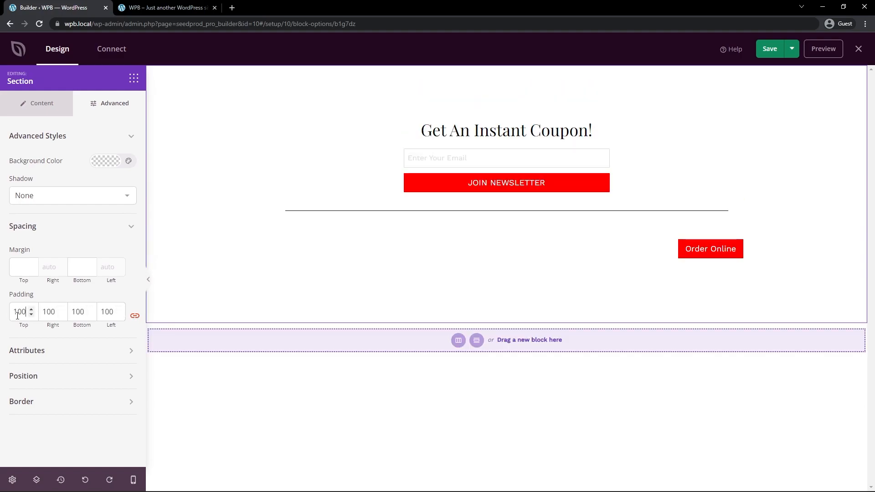
Clear the footer section's padding on all sides and set only the top padding to 100
key(BackSpace)
key(BackSpace)
key(BackSpace)
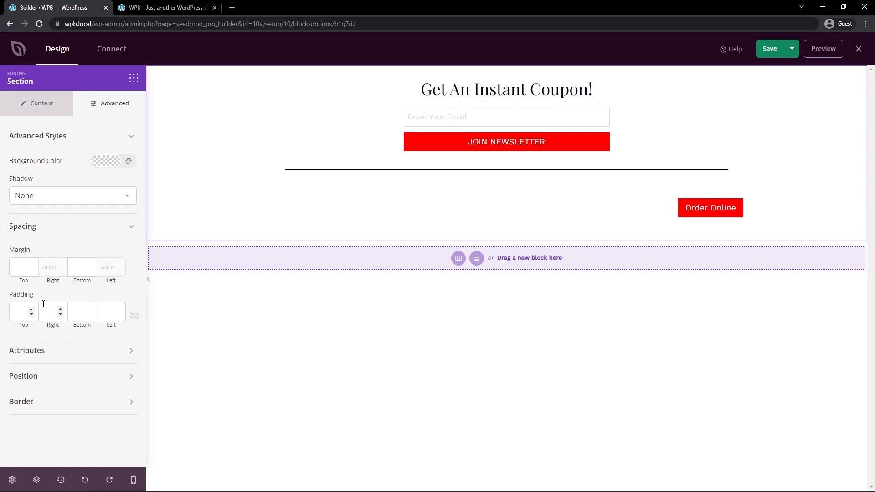
text(100)
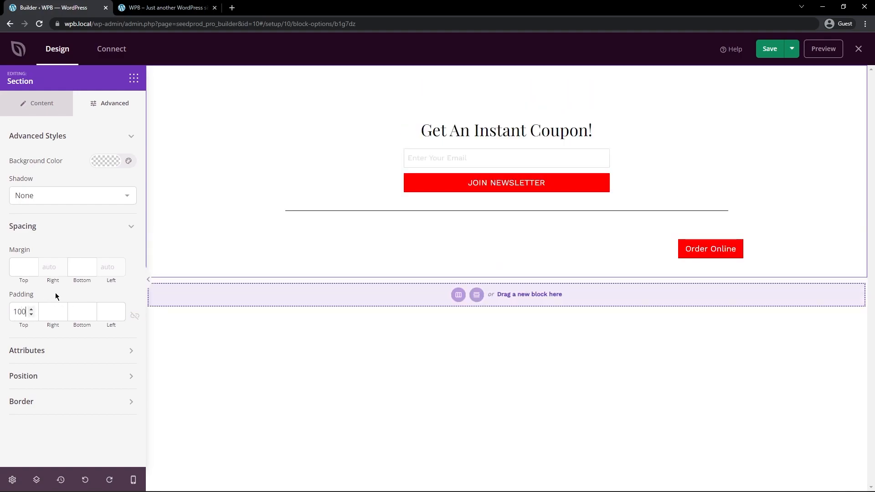
Search the stock images for "fire" and use an orange flame on black as the footer section's background image
click(38, 108)
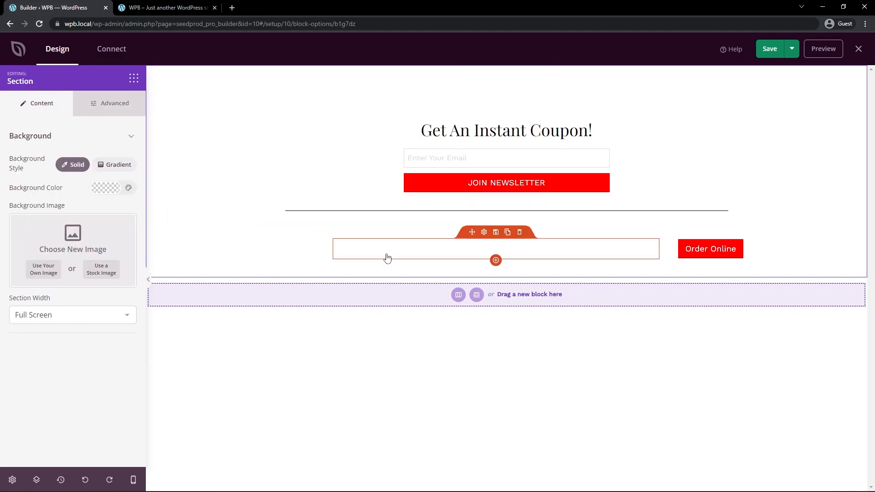
click(102, 271)
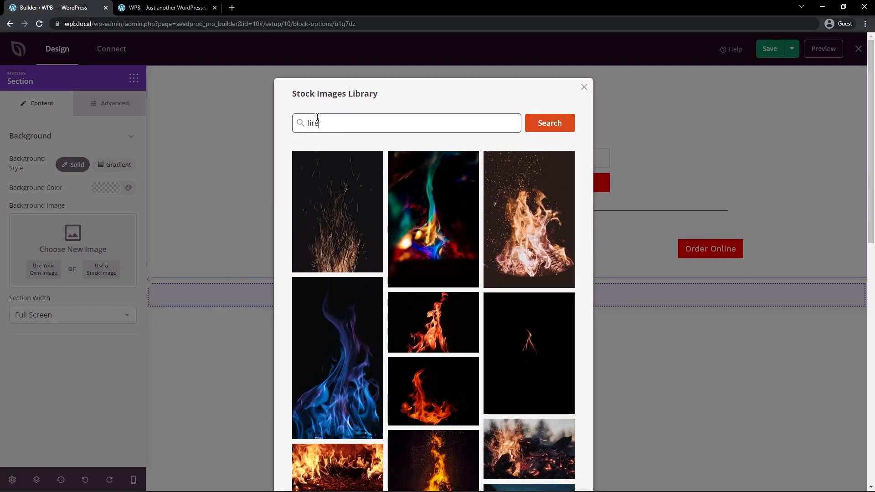
scroll(459, 207, down, 4)
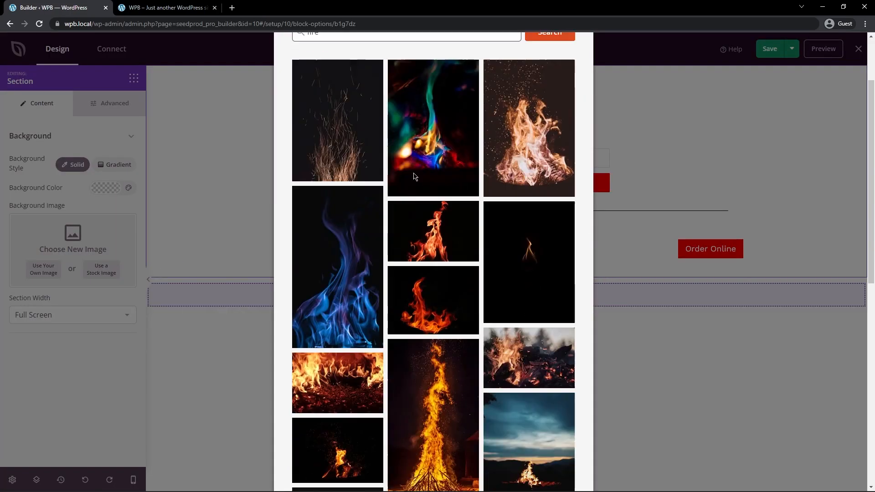
scroll(442, 228, up, 1)
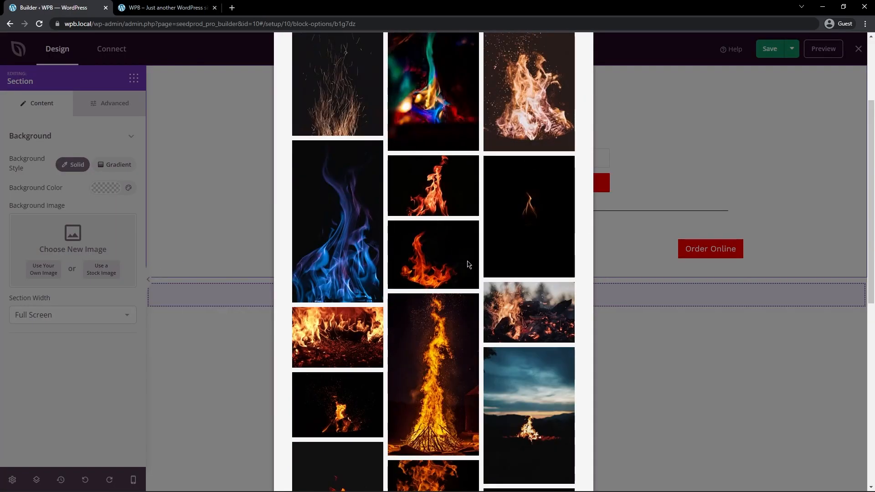
click(449, 199)
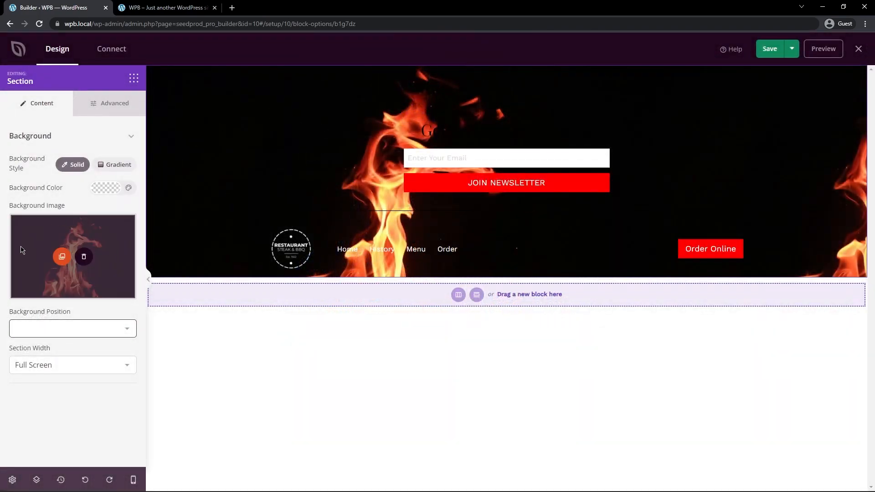
Try the 100% Width Top and 100% Width Bottom background positions for the footer's fire image
click(96, 330)
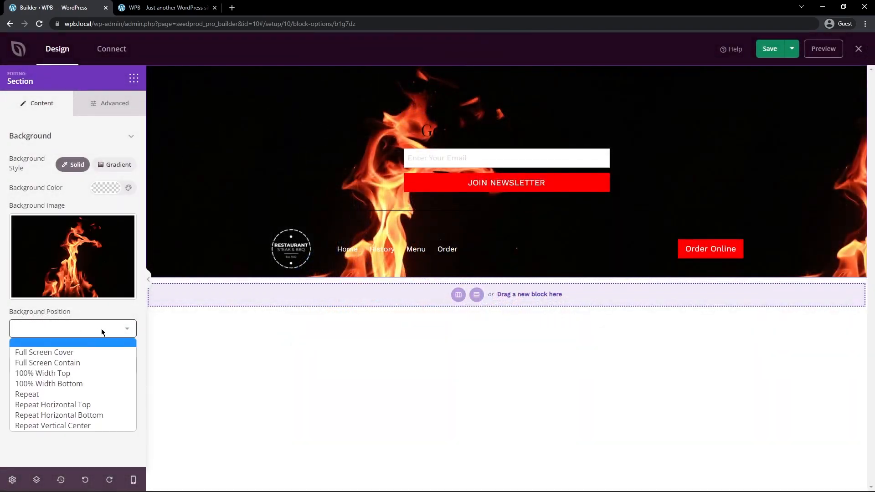
click(64, 375)
click(56, 335)
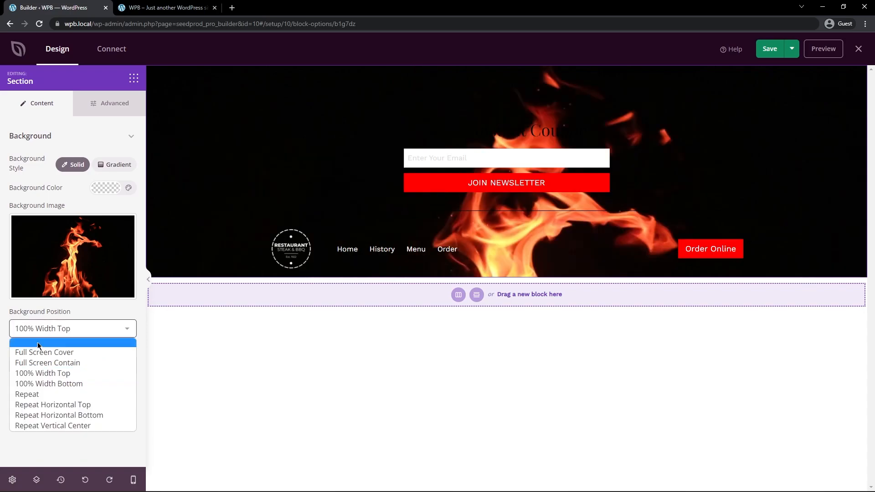
click(62, 384)
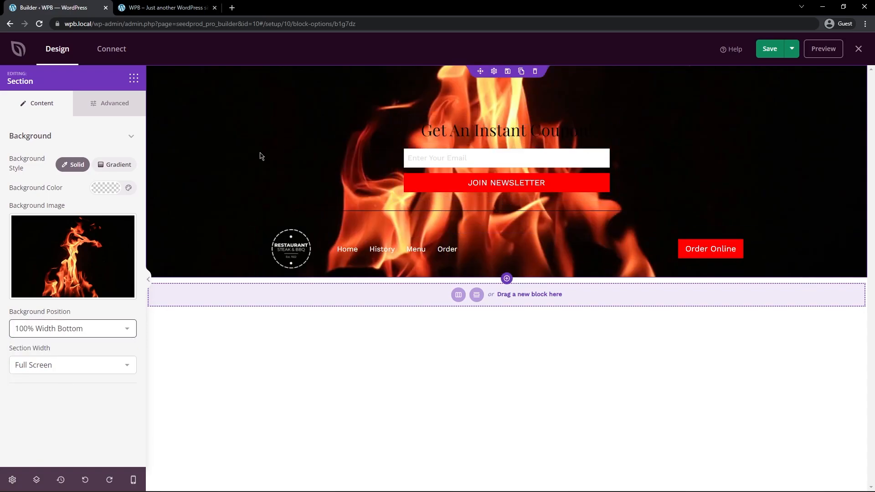
Change the color of the "Get An Instant Coupon!" headline to white
click(493, 123)
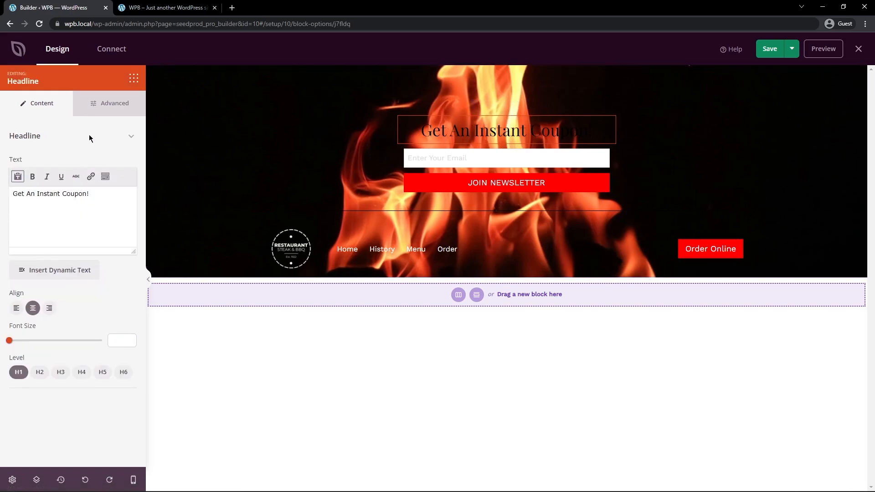
click(108, 104)
click(105, 179)
click(68, 184)
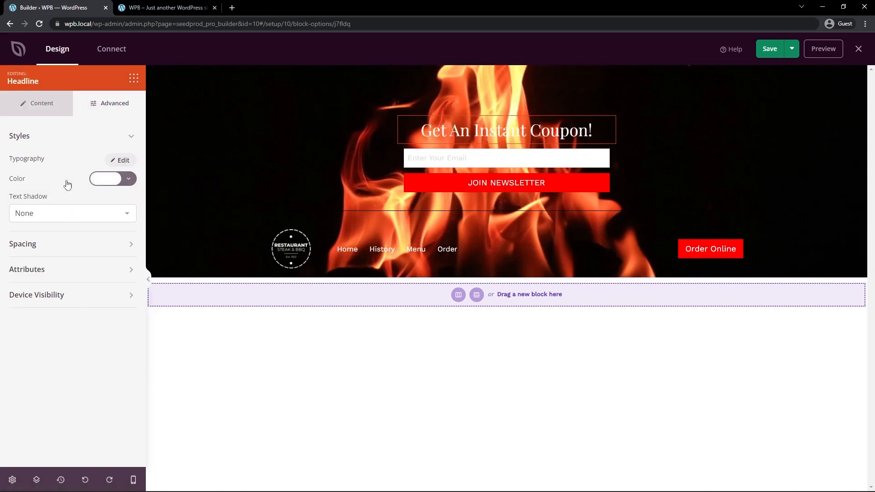
click(37, 103)
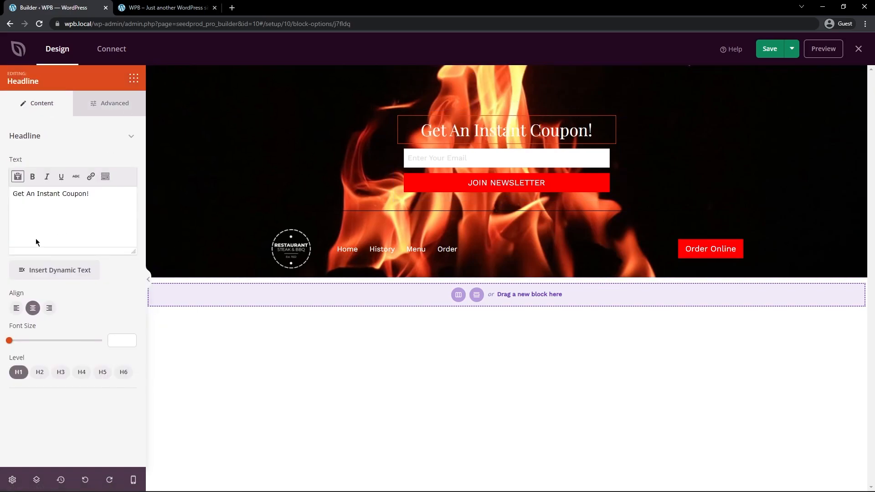
Set the footer section's background position to 100% Width Top
click(213, 124)
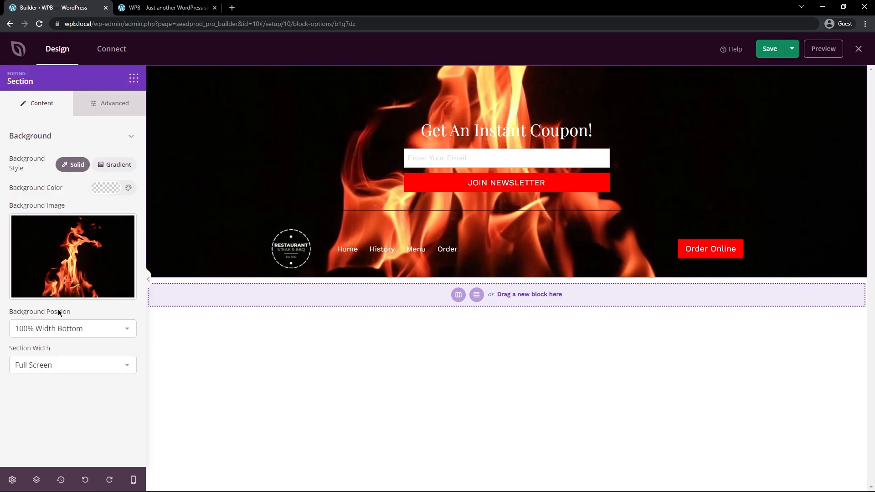
click(61, 329)
click(74, 373)
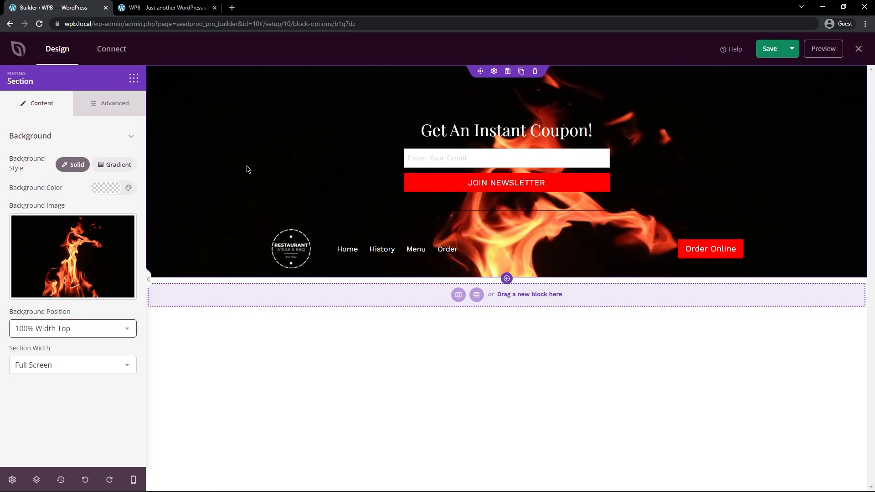
Set the height of the footer's divider to 2 and its color to white
click(495, 201)
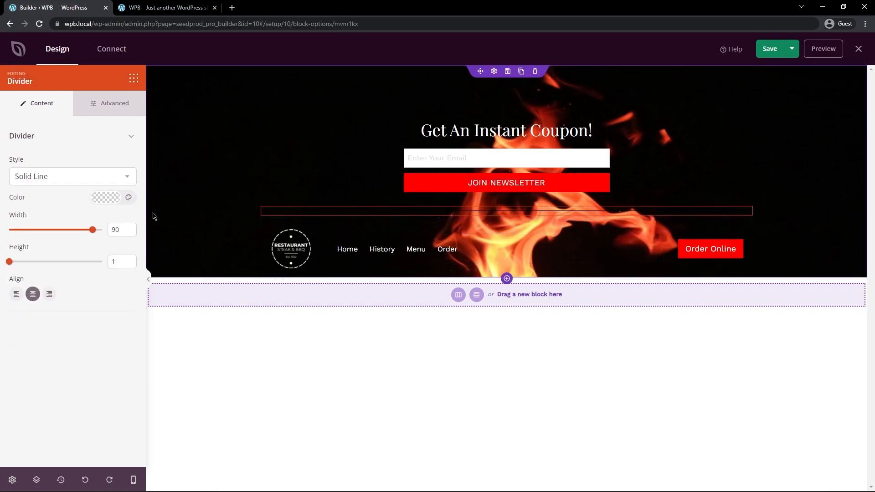
click(130, 260)
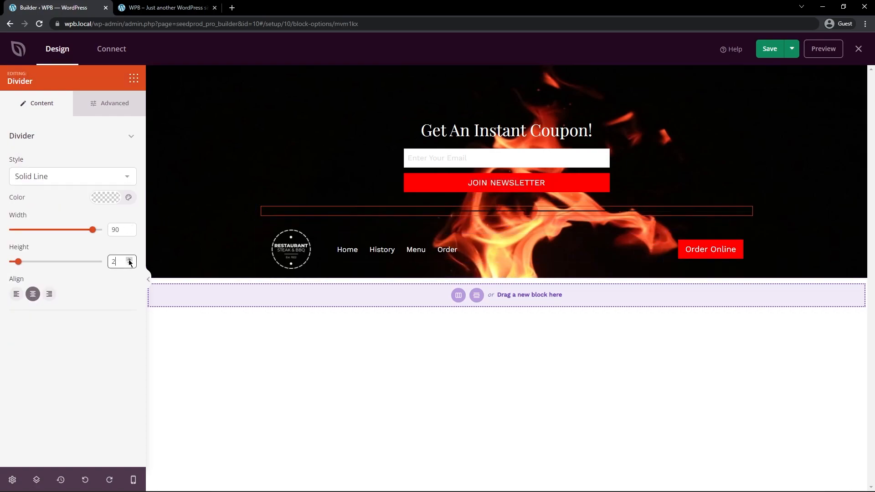
click(106, 197)
click(77, 334)
Save the footer template and close the builder
click(769, 49)
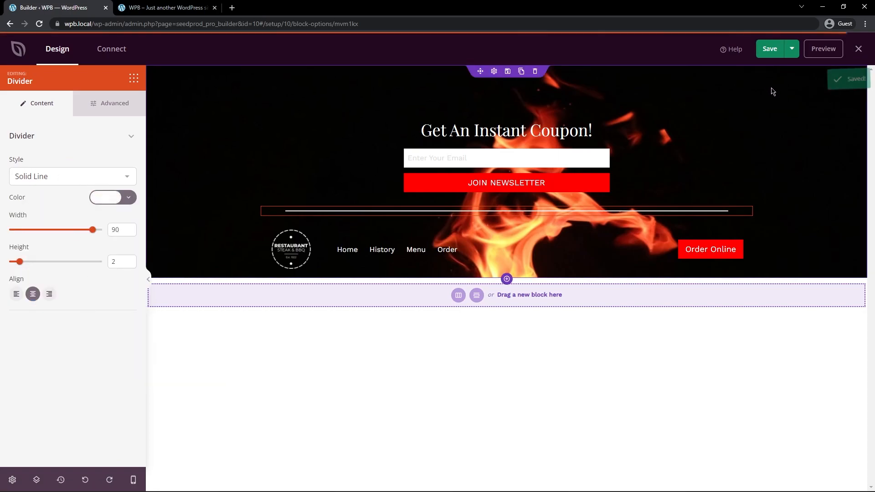
click(858, 50)
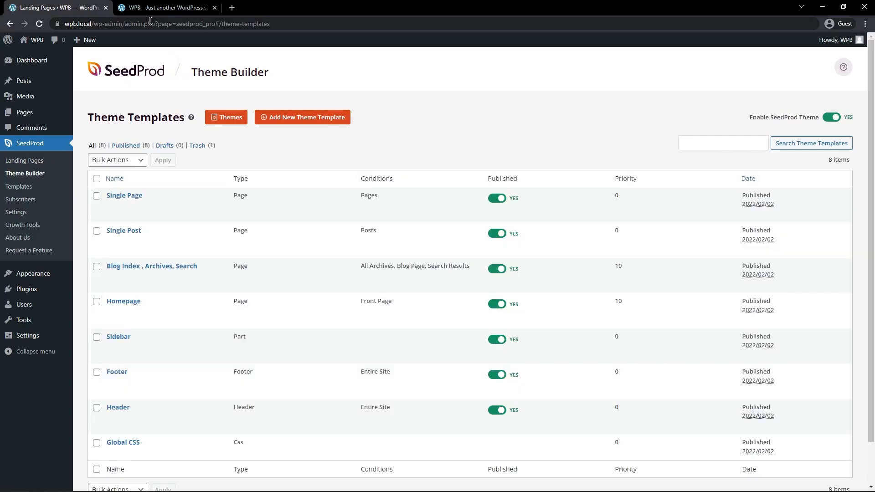
Examine the newsletter footer on the live site and look through the whole home page
click(169, 8)
mouse_move(872, 422)
mouse_down()
mouse_move(873, 82)
mouse_move(872, 410)
mouse_up()
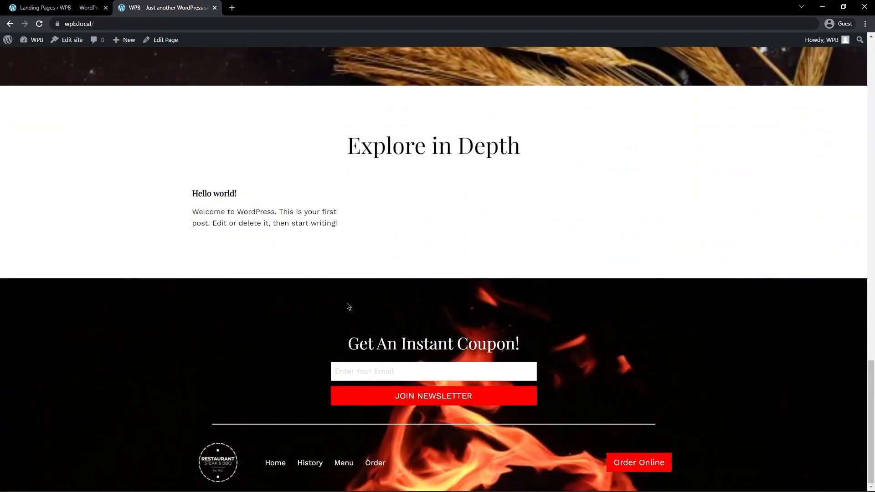
drag(334, 341, 576, 346)
click(550, 361)
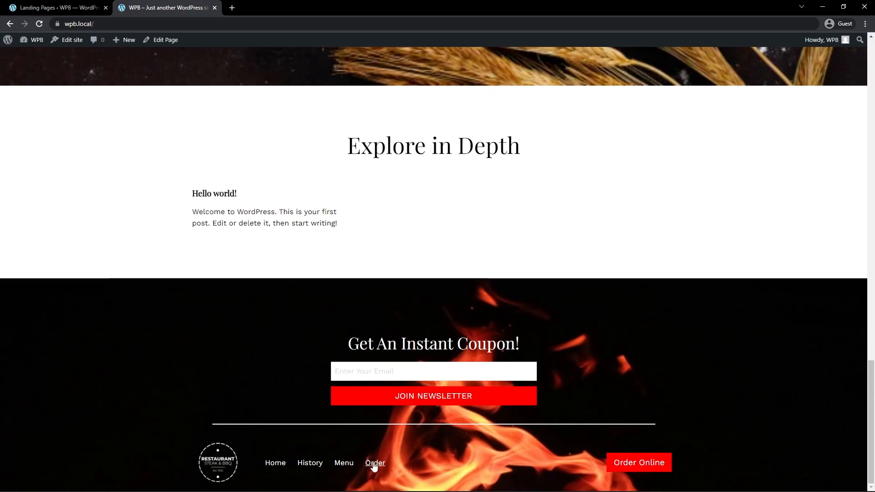
click(645, 463)
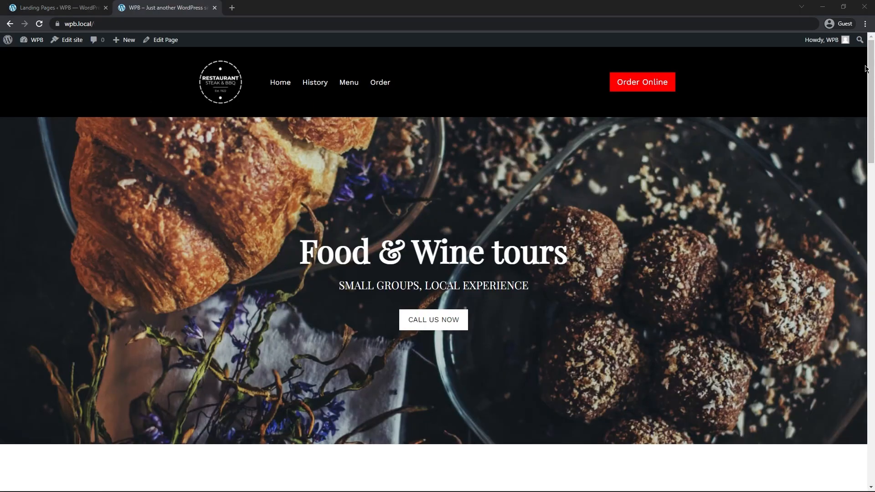
scroll(854, 301, down, 20)
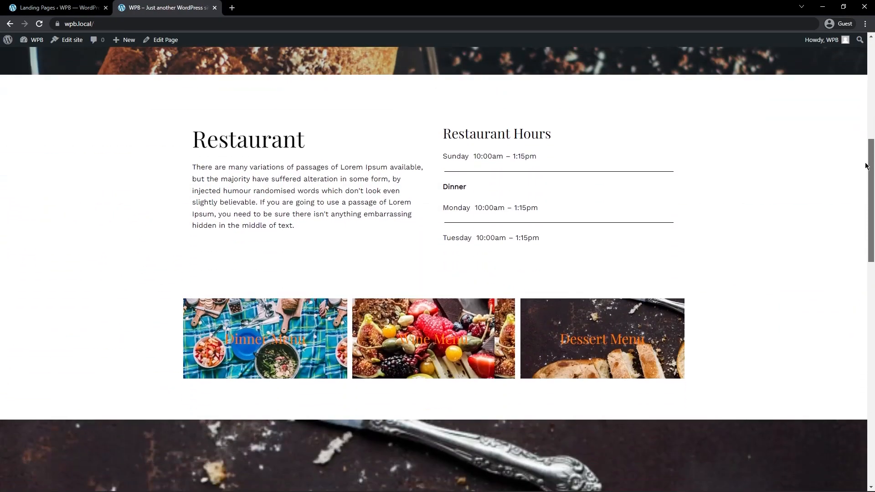
scroll(855, 302, down, 7)
scroll(844, 439, up, 20)
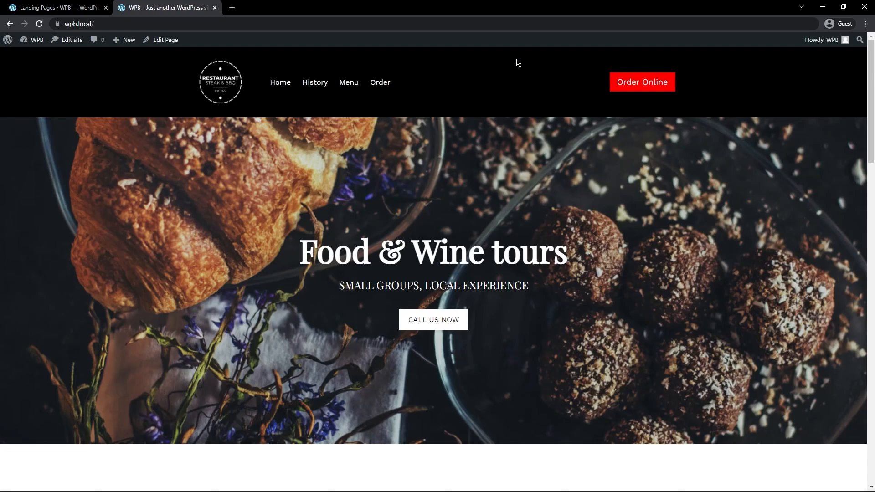
Add an Exclude Front Page condition to the Header theme template and save it
click(53, 9)
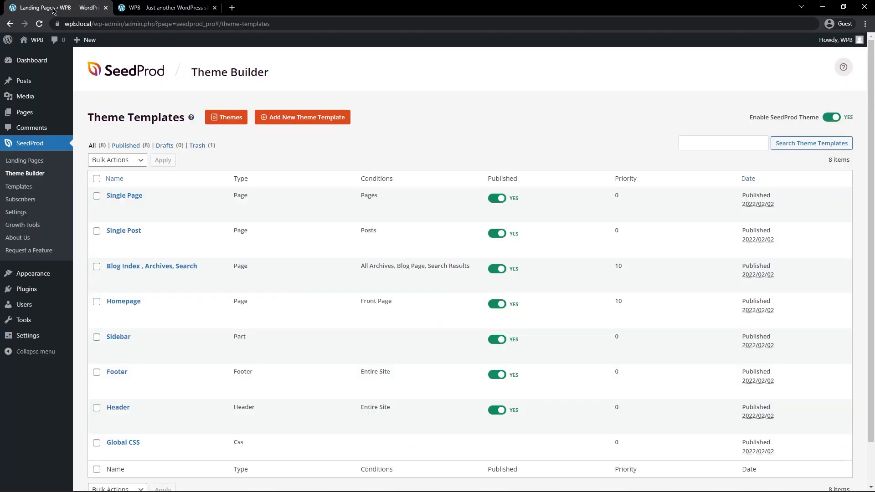
scroll(304, 193, down, 1)
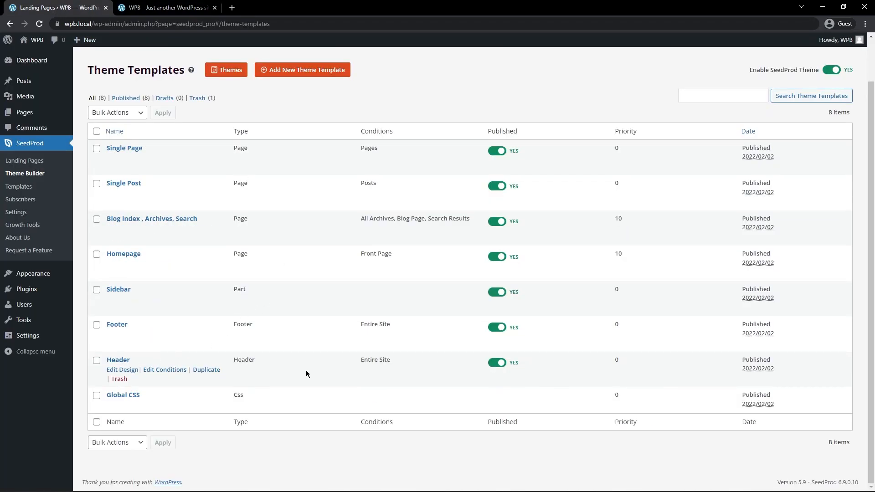
drag(366, 360, 387, 380)
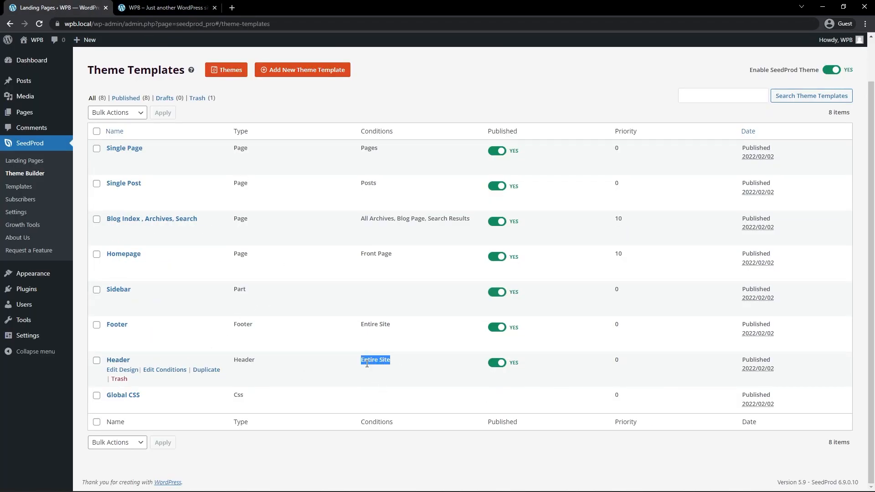
click(165, 370)
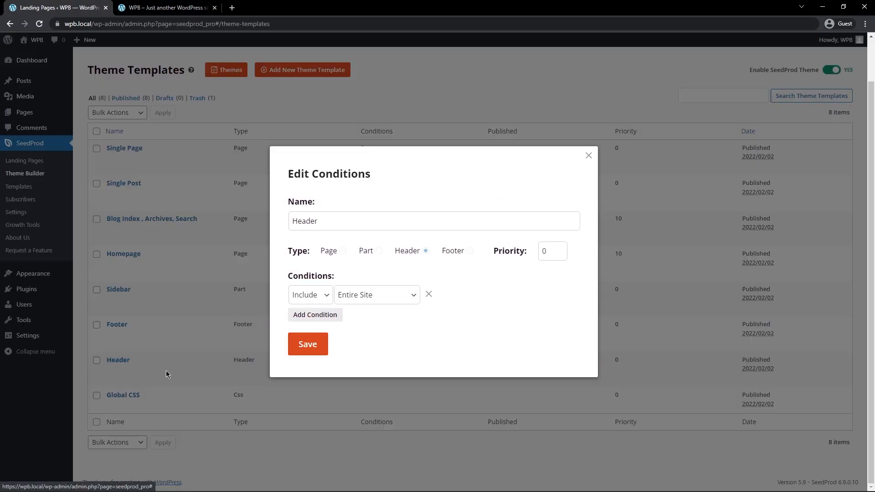
click(319, 317)
click(310, 307)
click(305, 332)
click(383, 310)
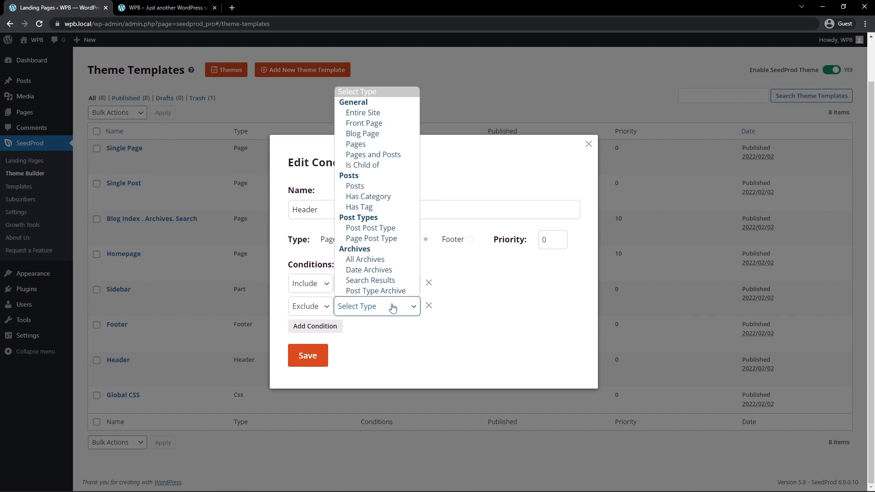
click(363, 120)
click(317, 357)
Reload the live home page and check its header area and footer
click(146, 8)
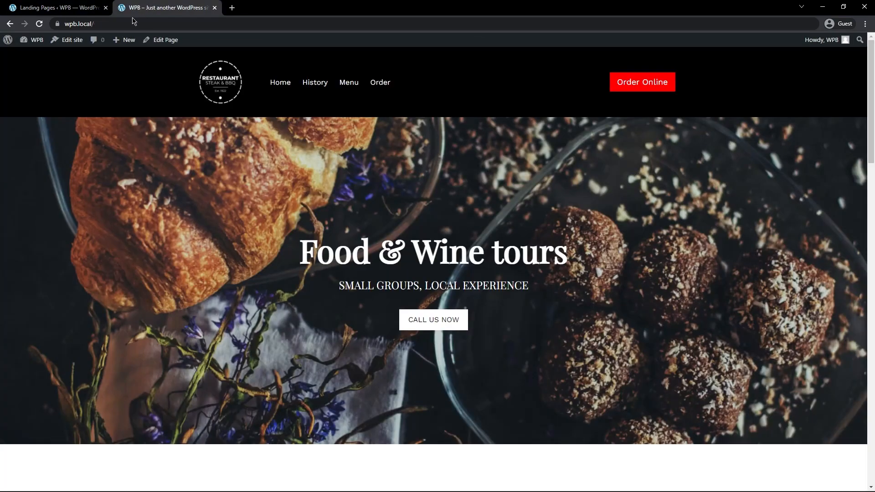
click(39, 23)
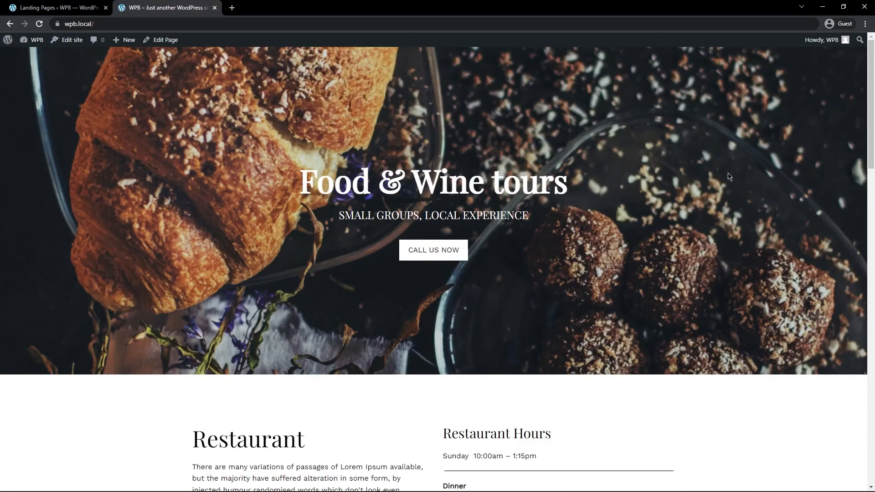
drag(868, 70, 852, 401)
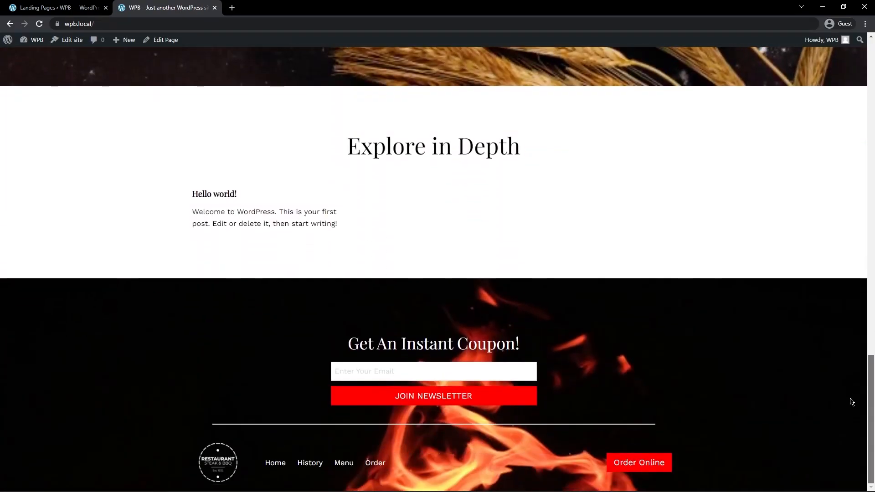
Check the header on the live History, Menu and Order pages, and return to the theme templates list
click(309, 463)
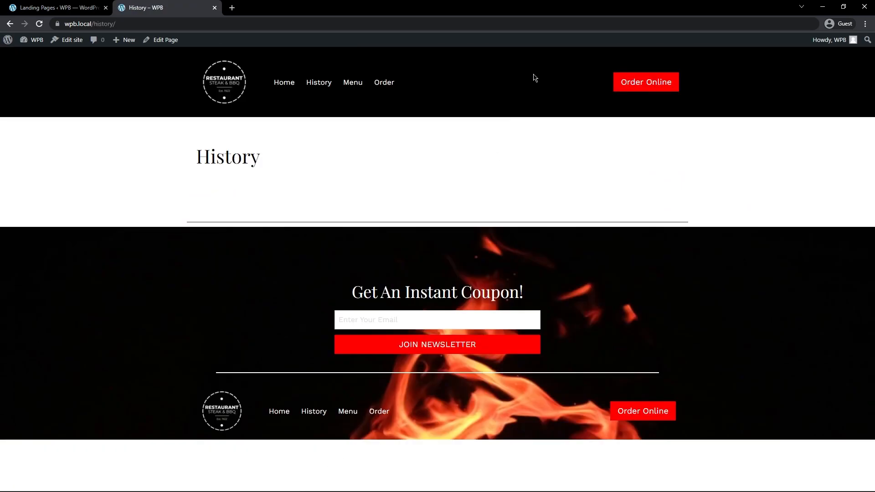
click(353, 84)
click(384, 84)
click(213, 100)
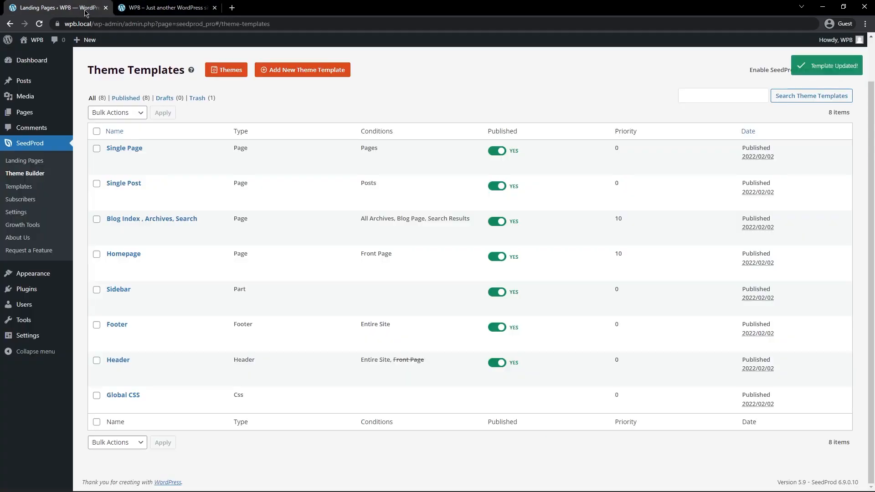
click(59, 7)
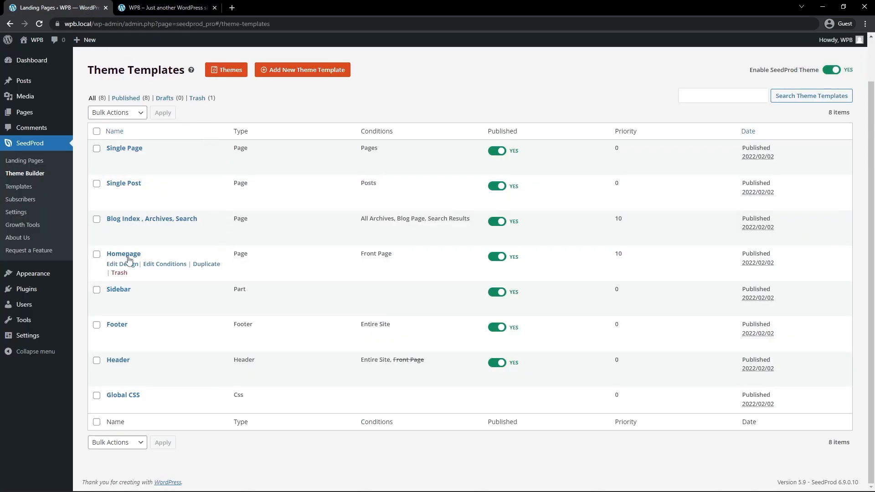
Open the Homepage template's design for editing and hide the Header template in the page canvas
click(128, 267)
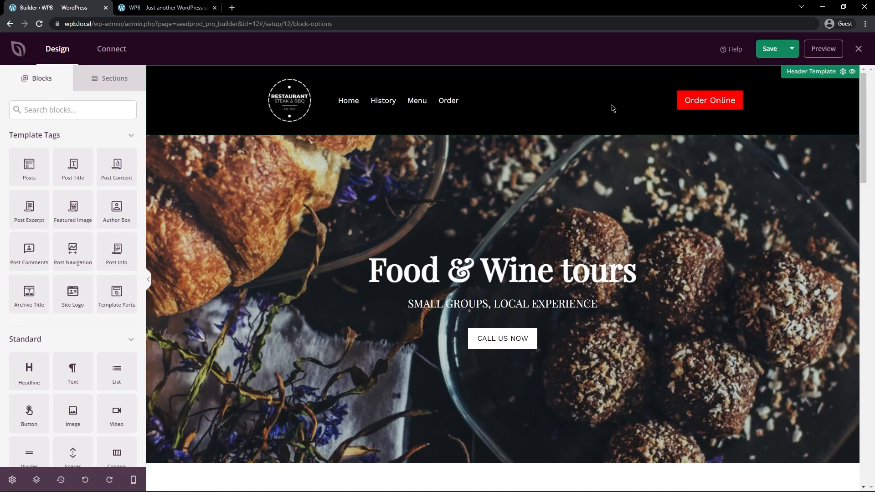
click(853, 73)
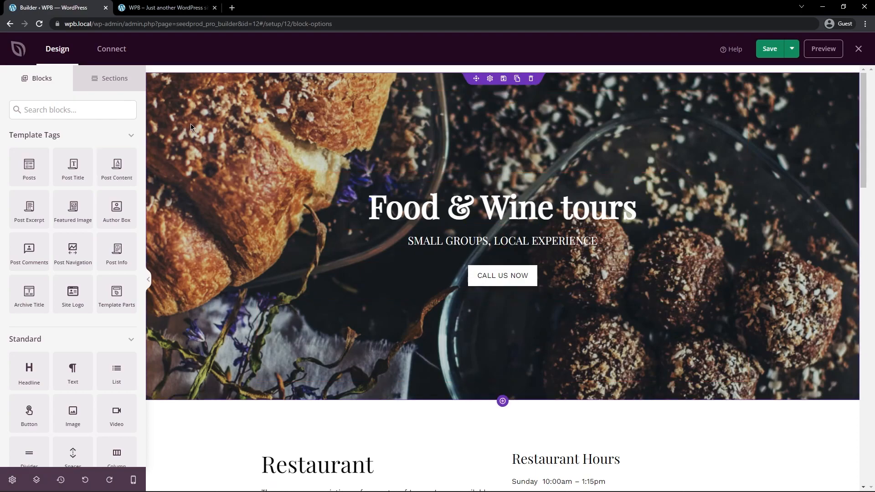
Replace the hero section's background with a stock photo of meat on a flaming grill, found by searching for "bbq"
click(223, 97)
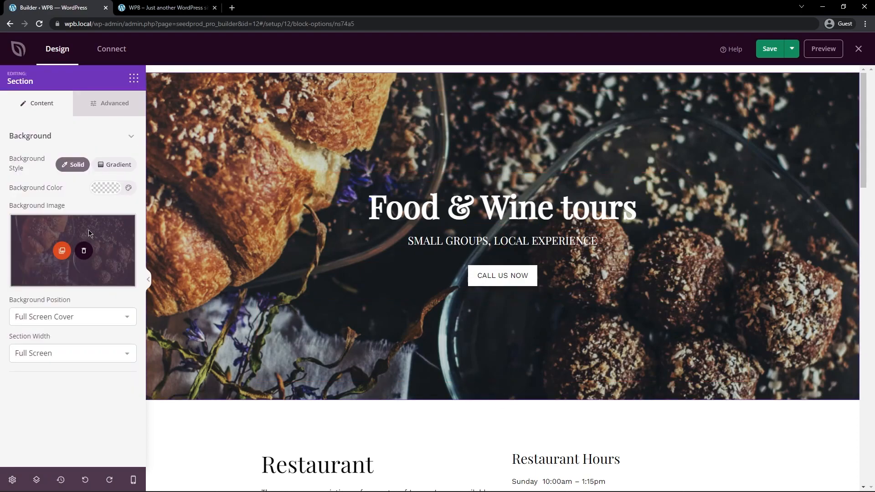
click(83, 251)
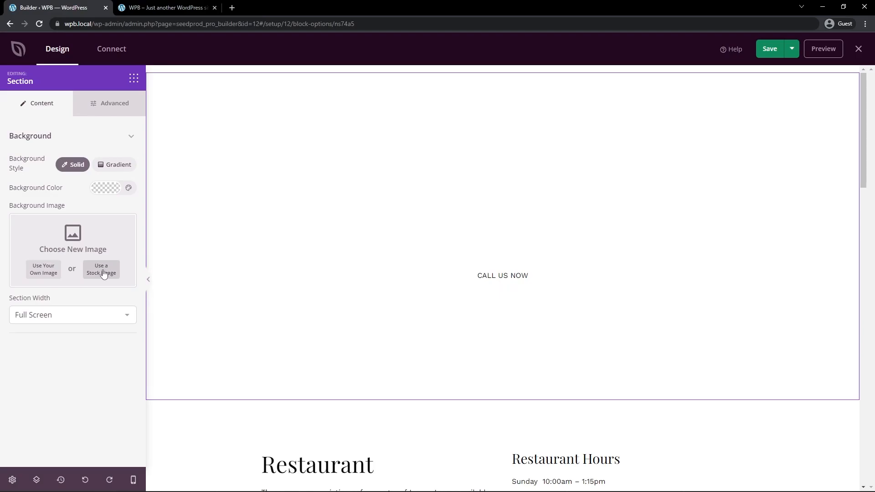
click(103, 272)
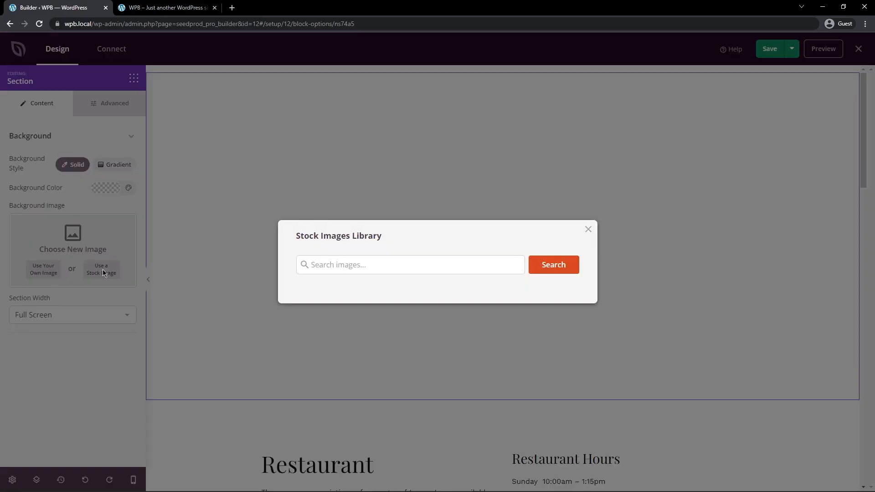
text(bbq)
key(Return)
scroll(375, 298, down, 5)
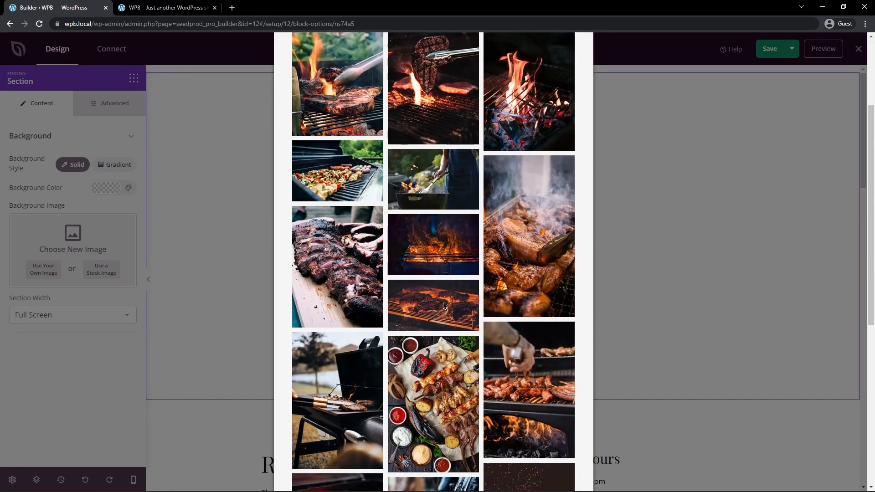
click(444, 306)
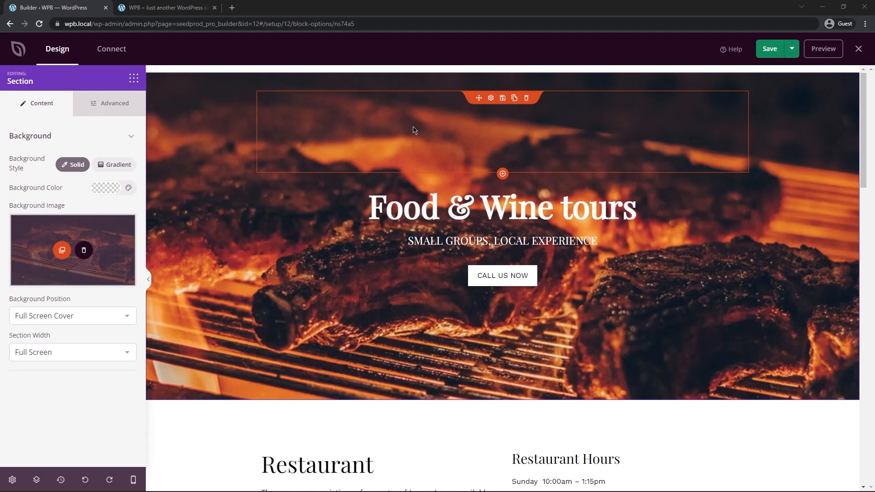
Delete the spacer block above the hero headline
click(459, 129)
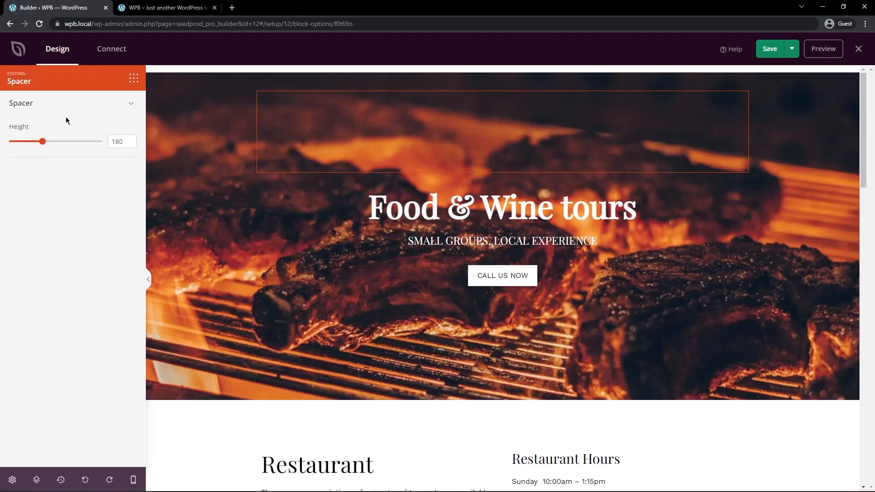
drag(42, 141, 53, 142)
mouse_move(562, 141)
click(526, 99)
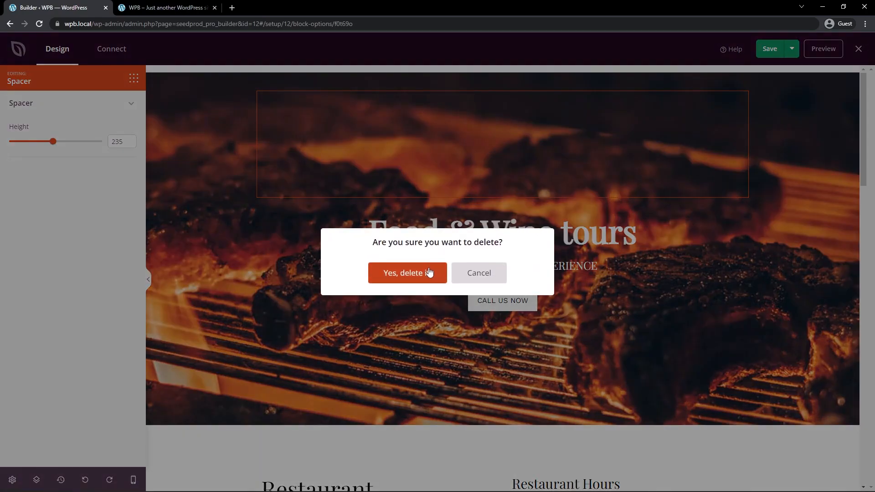
click(429, 273)
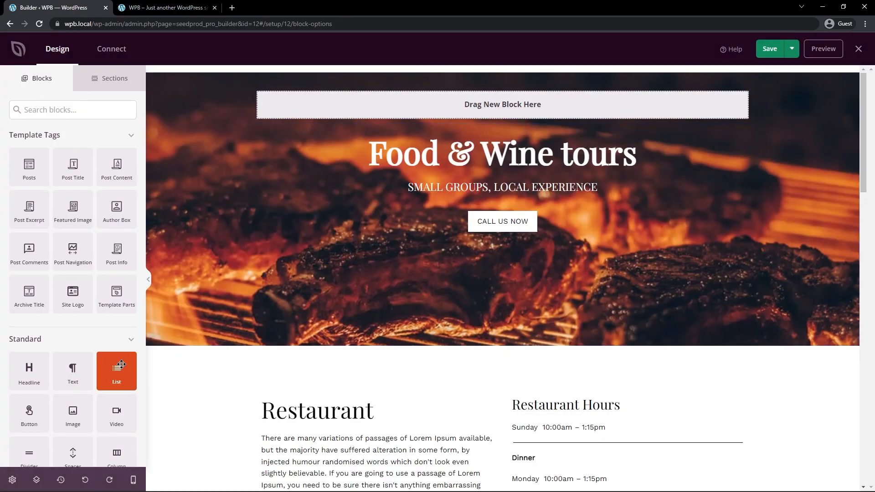
Add an Image block above the hero headline and fill it with the white Restaurant Steak & BBQ logo from the media library
drag(73, 413, 510, 111)
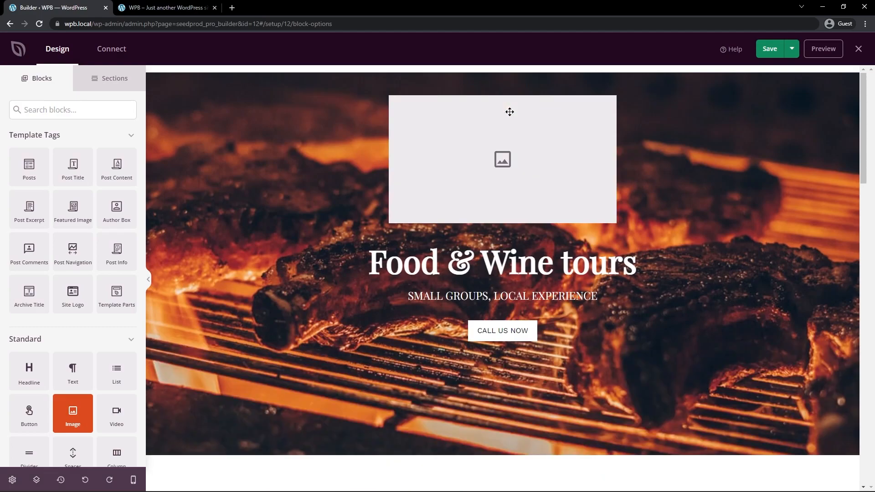
click(492, 100)
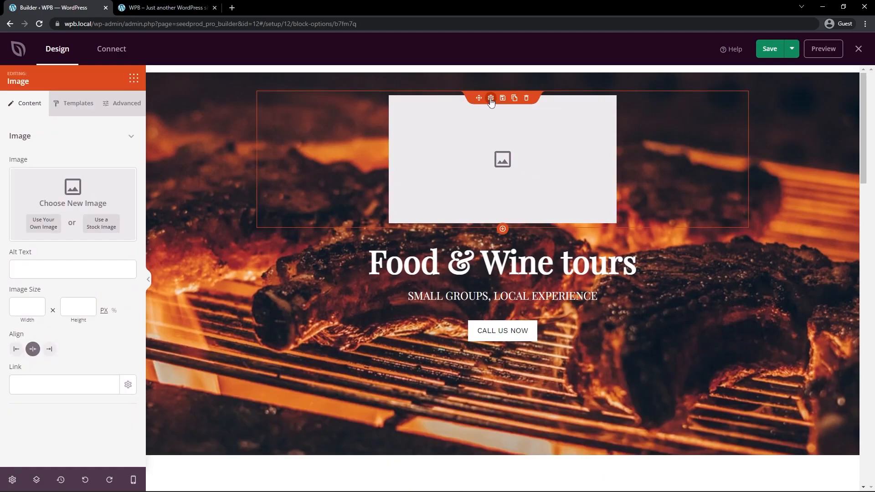
click(46, 224)
click(415, 150)
click(840, 465)
Set the hero logo's image width to 250 px and return to the block list
drag(19, 331, 12, 332)
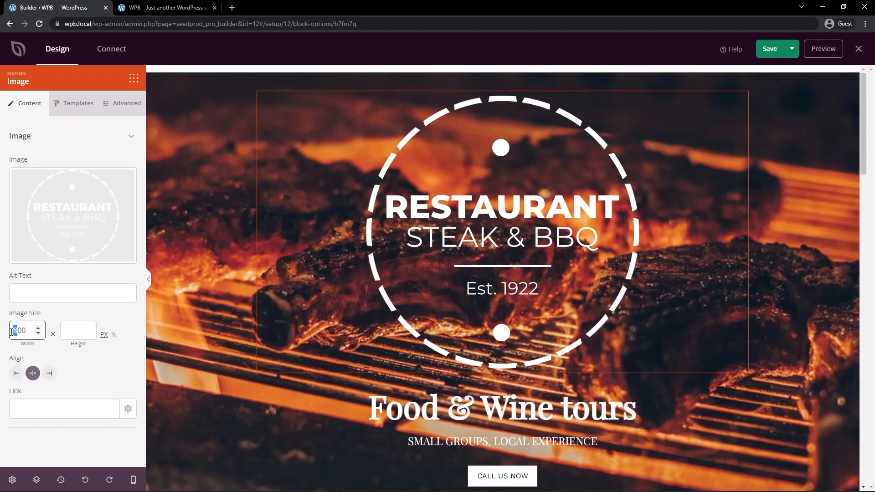
text(250)
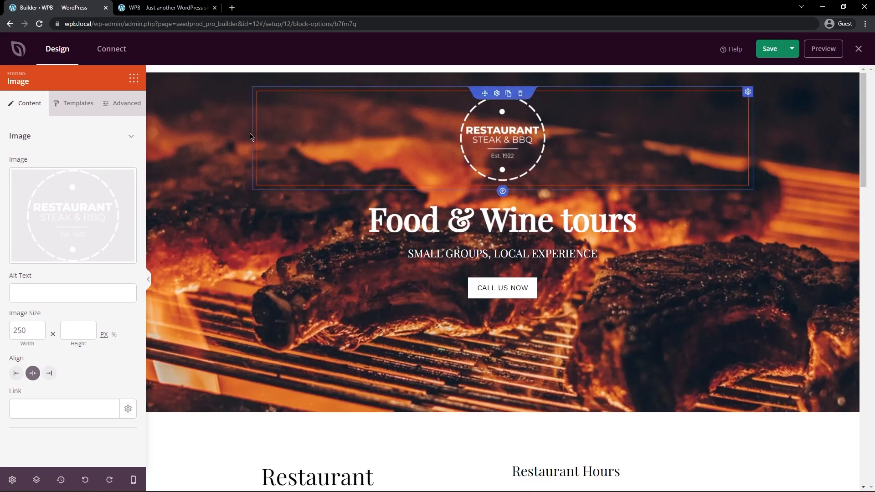
click(134, 78)
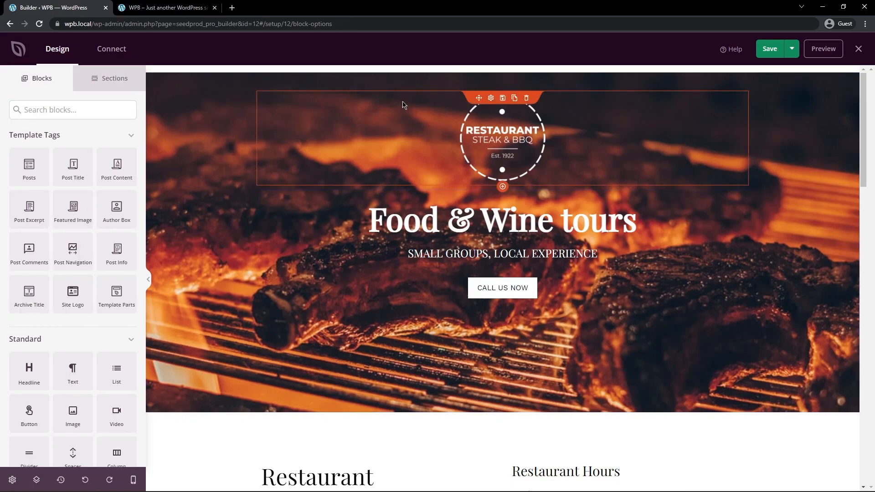
Insert a single-column row above the hero logo and place a Nav Menu block in it
scroll(91, 291, down, 1)
drag(116, 408, 510, 102)
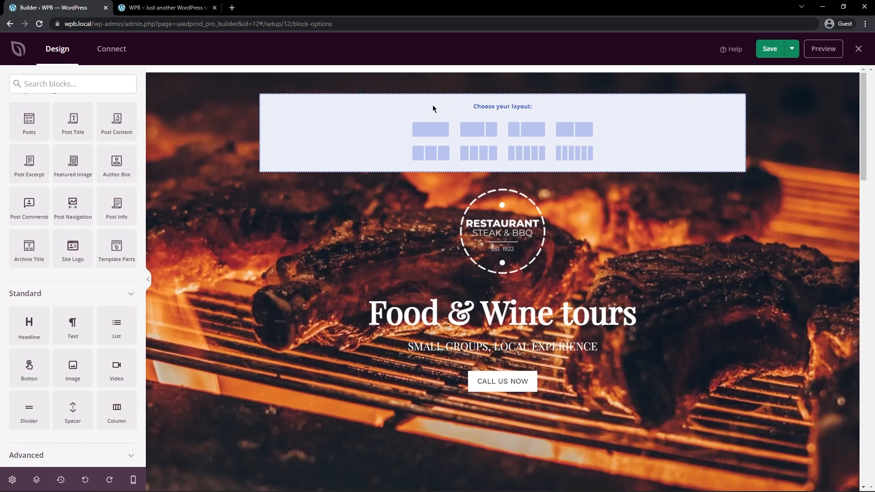
click(430, 131)
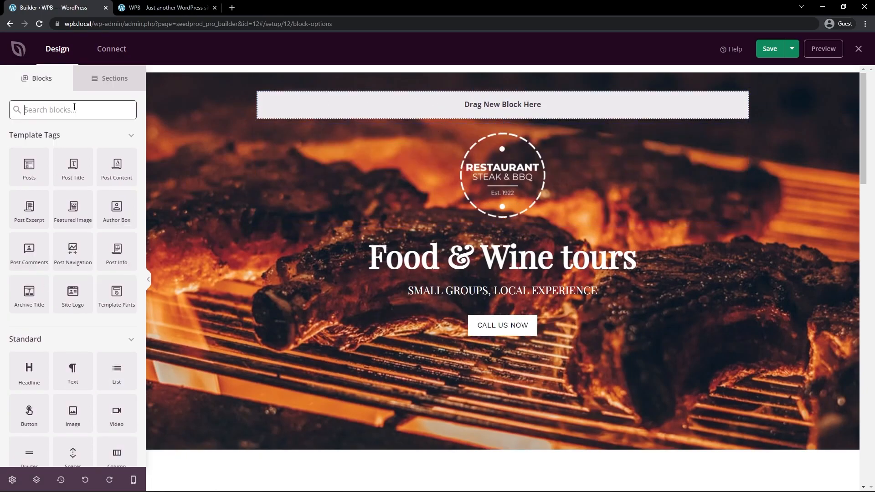
text(menu)
drag(29, 248, 502, 103)
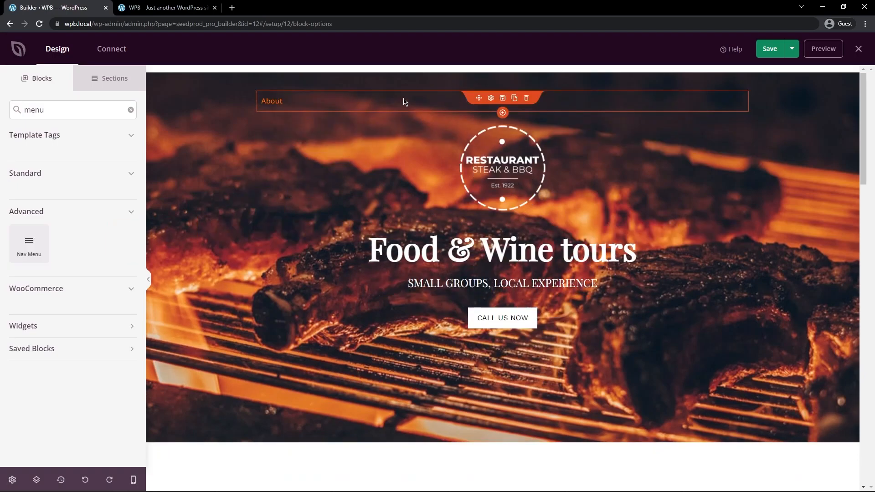
Set the nav menu's type to WordPress Menu with Main Menu and align it right
click(491, 99)
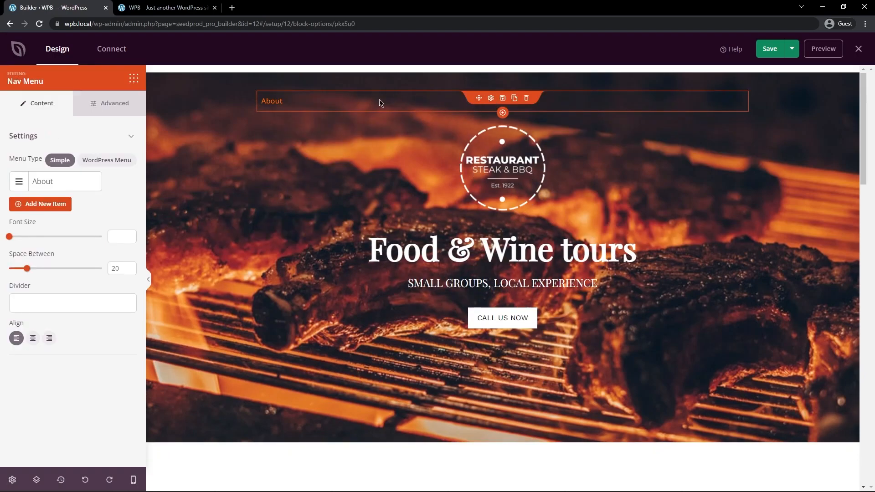
click(96, 161)
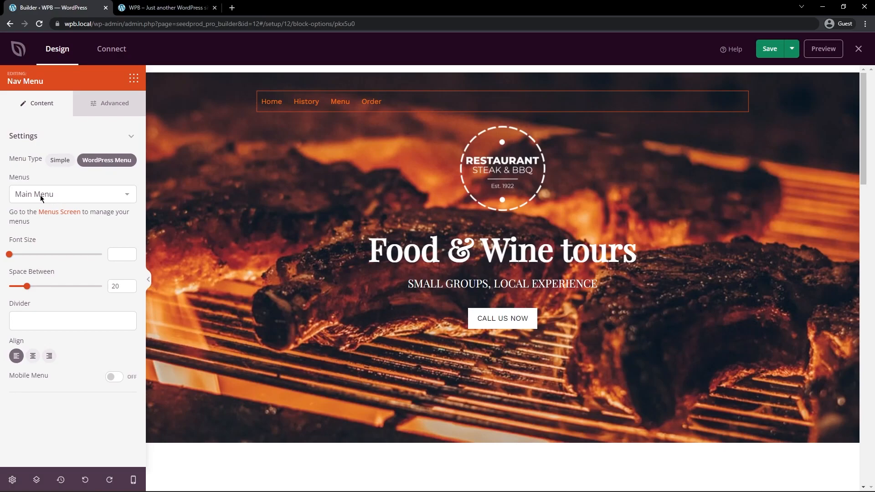
click(49, 356)
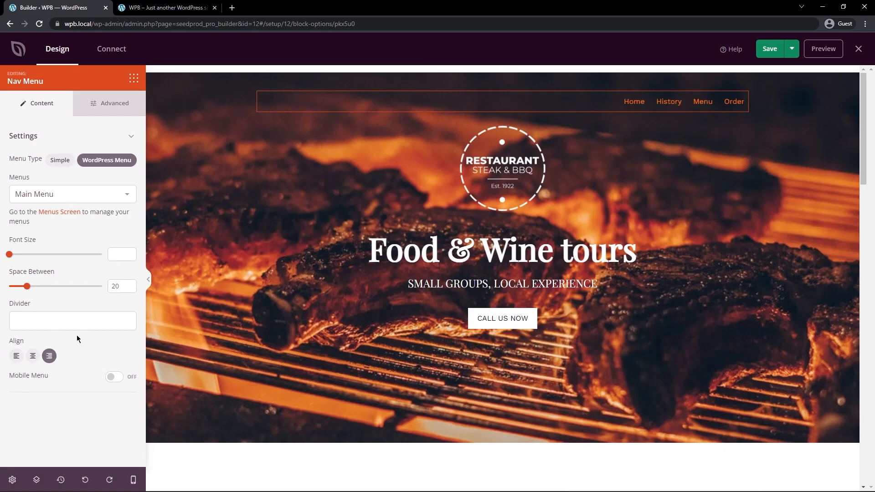
Style the nav menu with white text and uppercase letter case
click(123, 105)
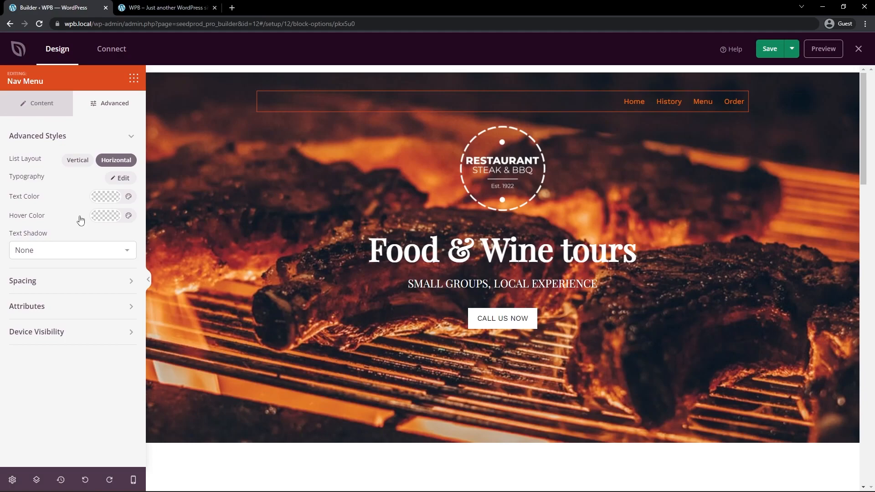
click(108, 199)
click(68, 396)
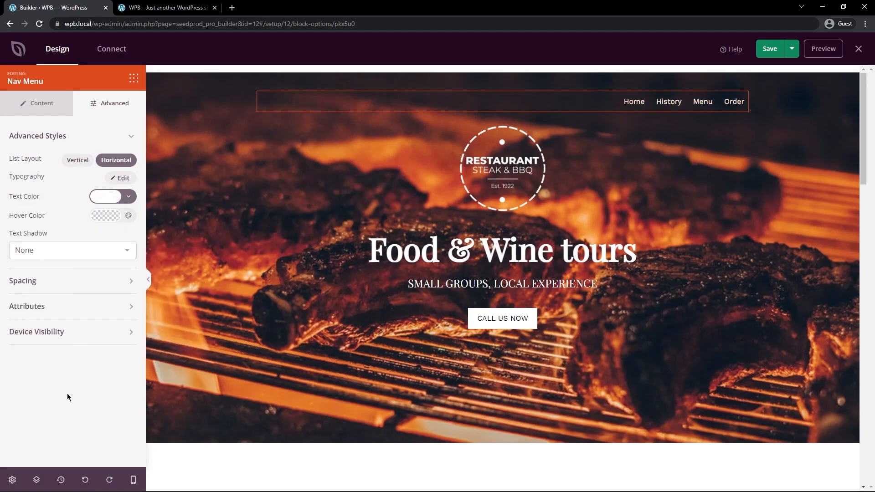
click(122, 180)
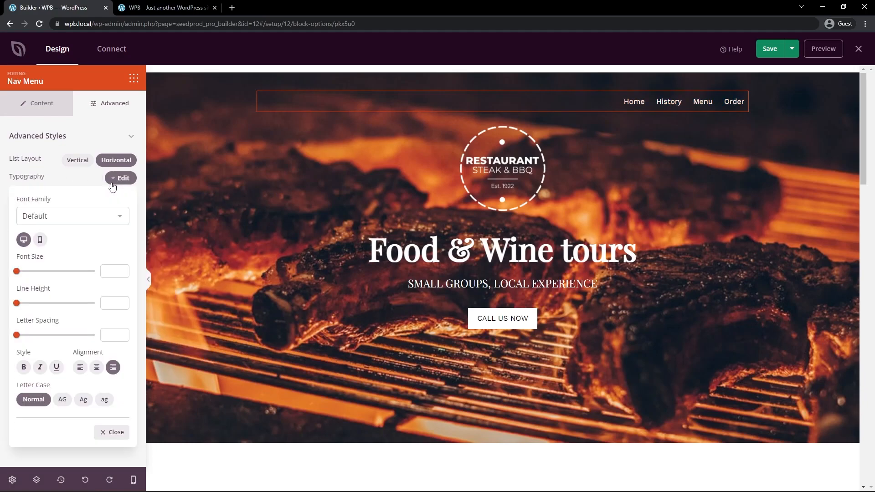
click(62, 400)
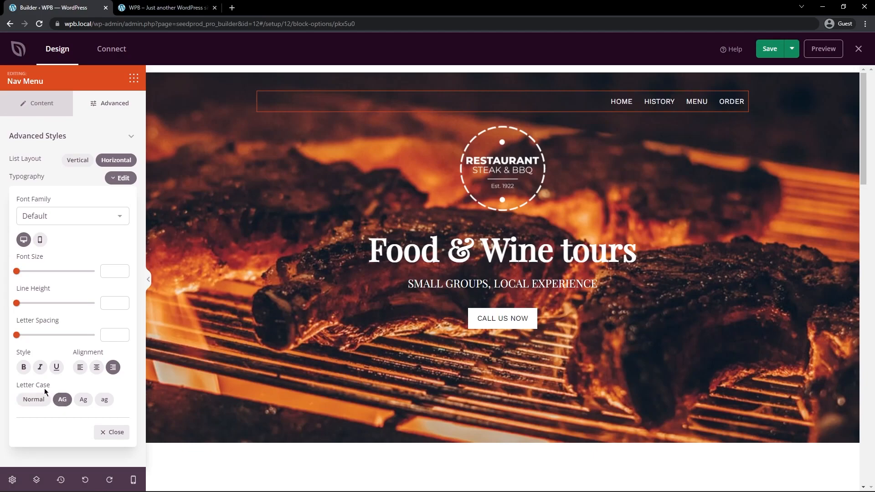
click(37, 136)
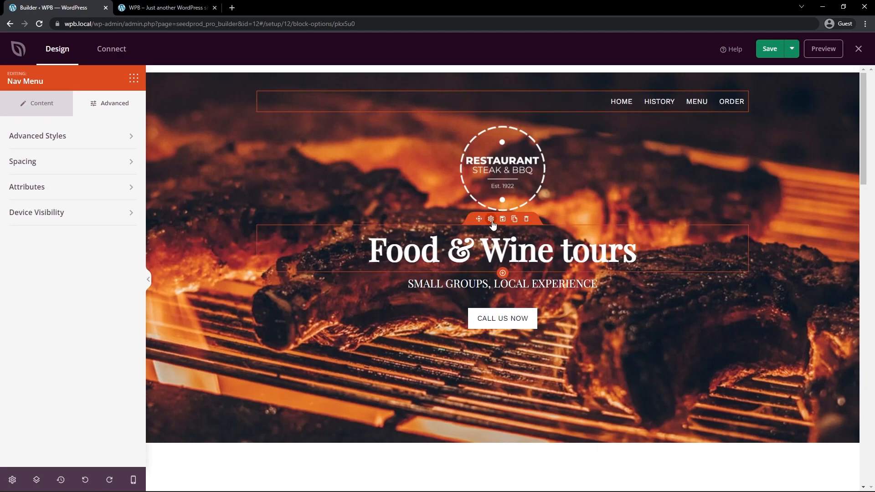
Change the main hero headline text to "Smokin' Grilled Taste."
click(491, 219)
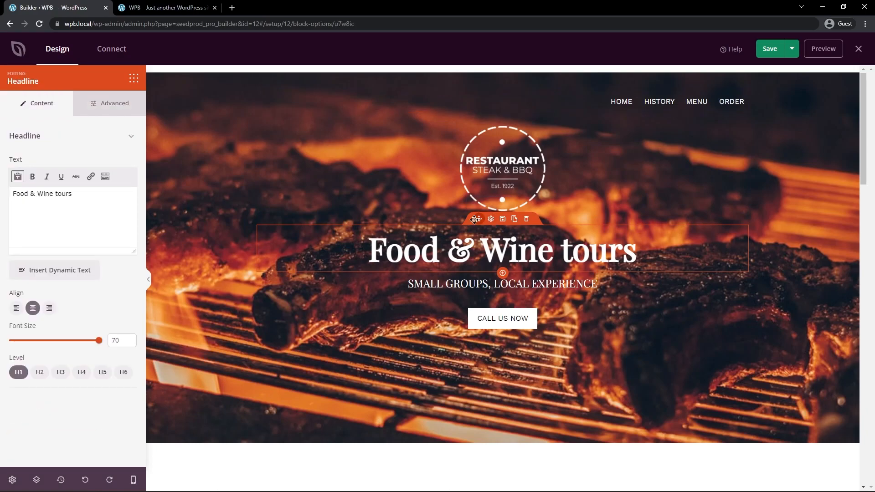
drag(108, 198, 1, 186)
text(Smokin' Grilled Taste.)
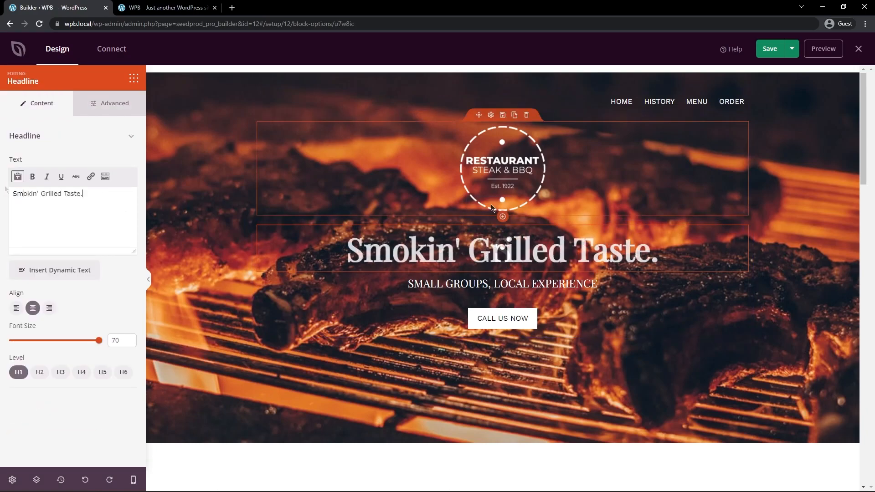
Change the hero subheading text to "A TASTE OF LOCAL INGREDIENTS."
click(491, 267)
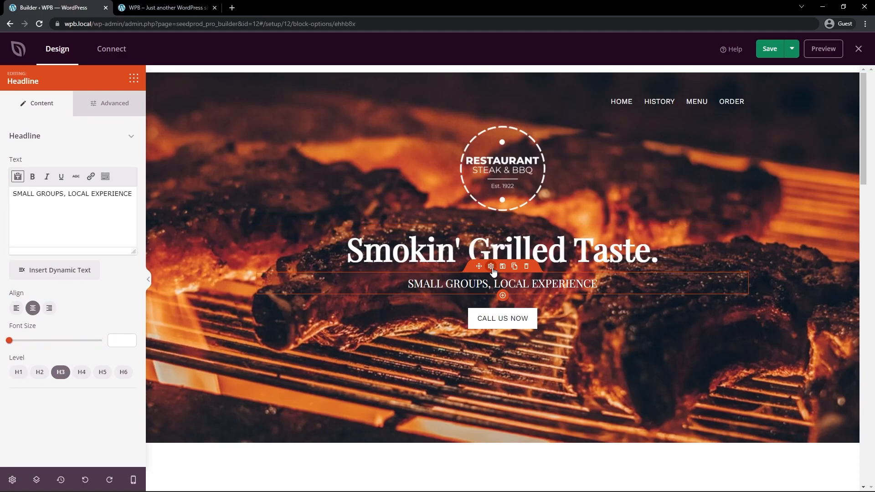
drag(105, 197, 11, 194)
text(A TASTE OF LOCAL INGREDIENTS.)
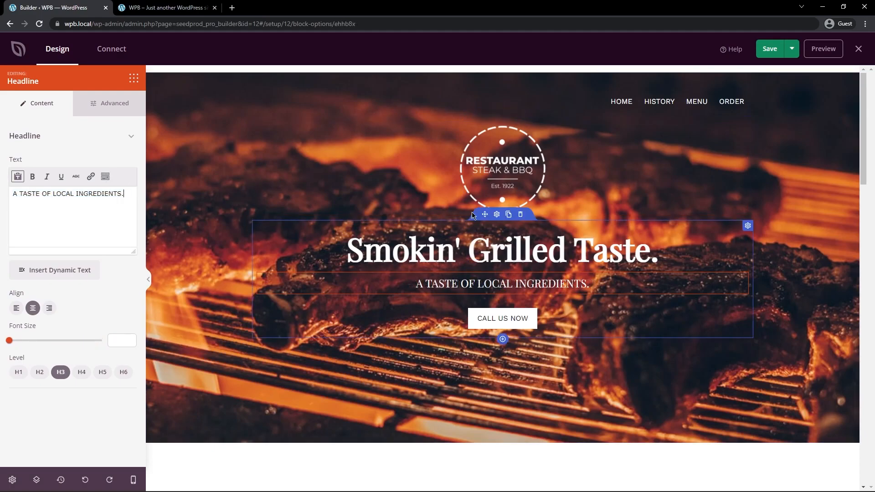
Set the top margin of the "Smokin' Grilled Taste." headline to 50
click(493, 227)
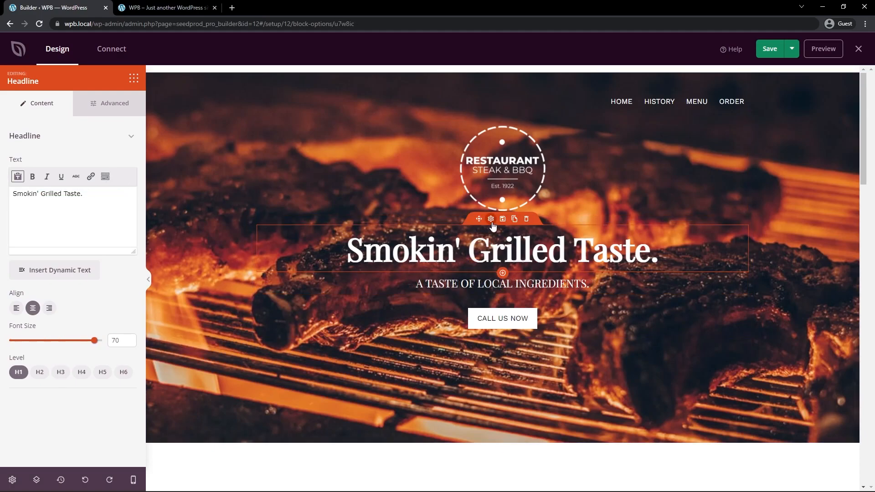
click(113, 106)
click(42, 242)
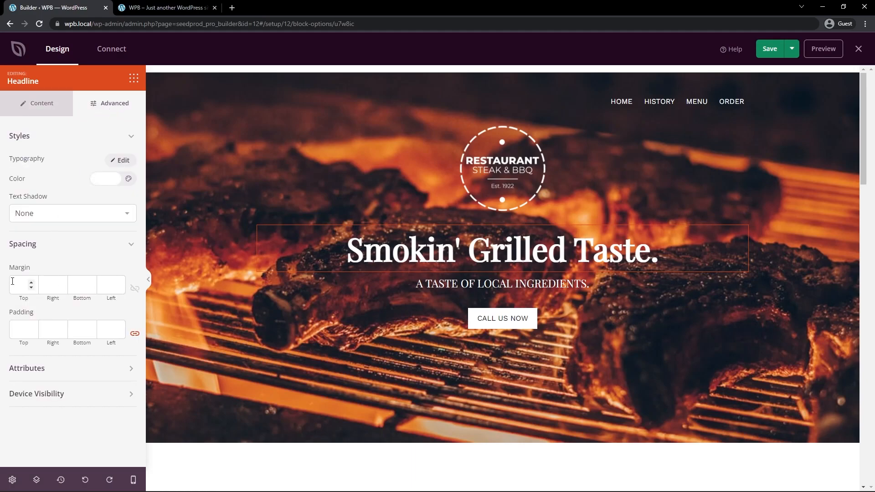
text(50)
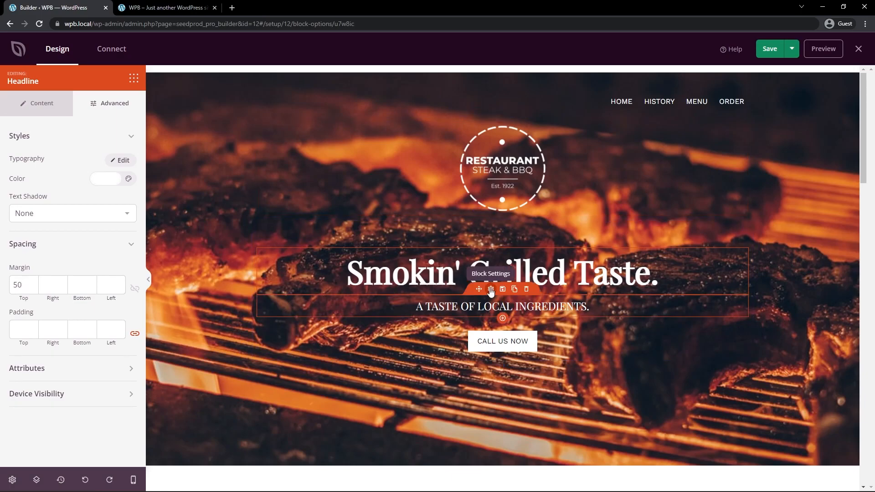
Set the "A TASTE OF LOCAL INGREDIENTS." subheading's letter spacing to 15 and its font family to Montserrat
click(448, 306)
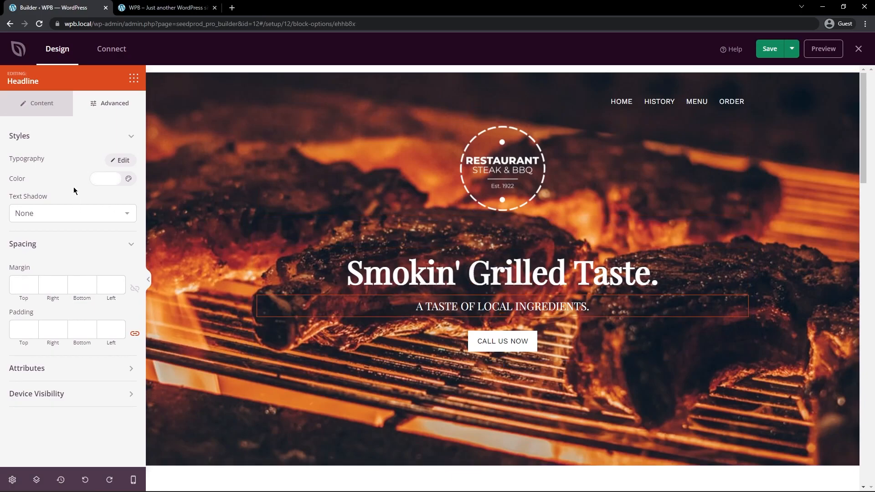
click(119, 160)
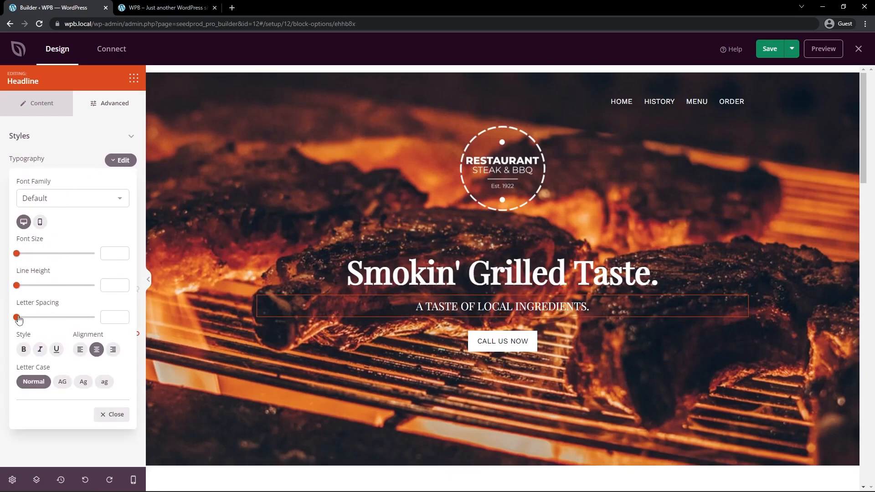
drag(18, 320, 41, 319)
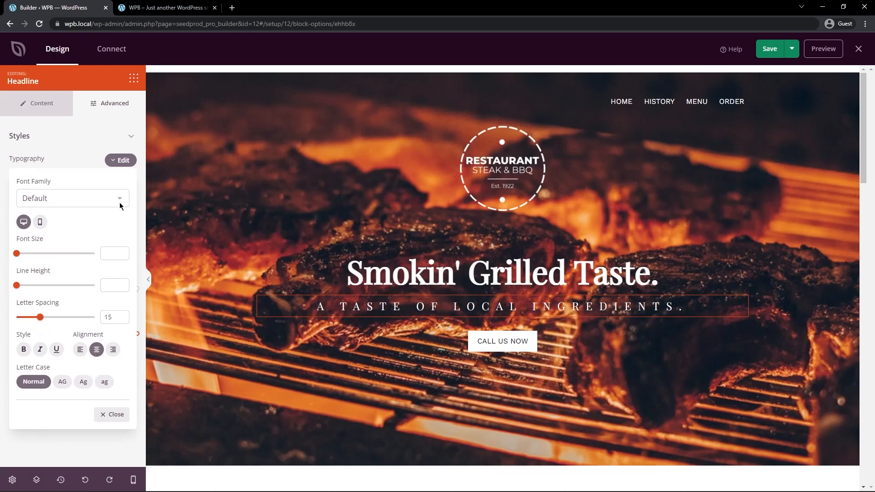
click(120, 199)
text(mont)
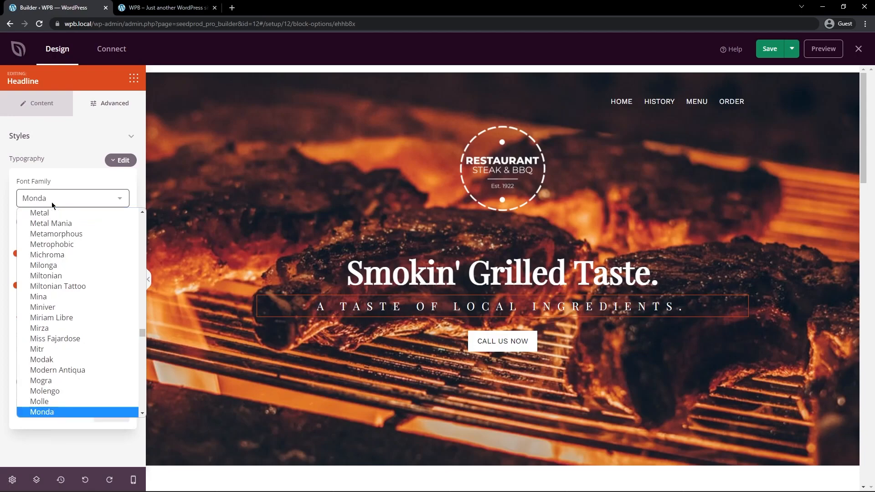
scroll(52, 319, down, 2)
click(53, 364)
click(68, 218)
click(76, 267)
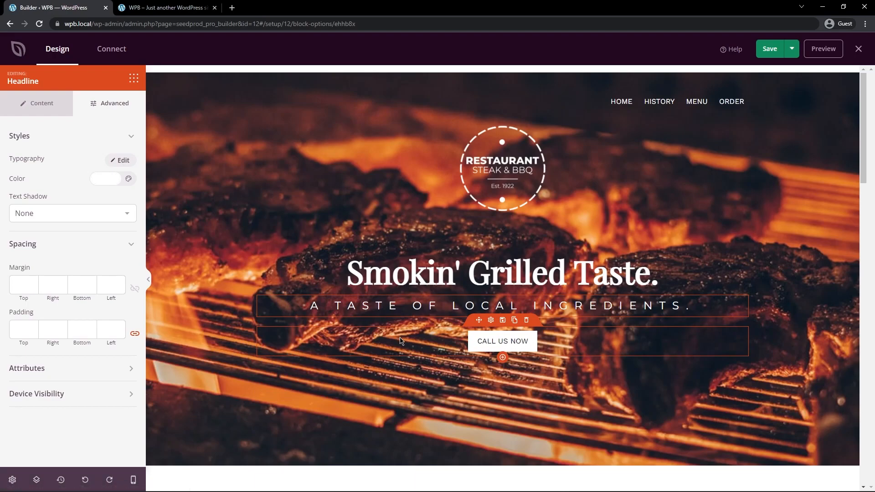
Add an equal two-column layout below the hero's "CALL US NOW" button and move the button into its left column
click(133, 78)
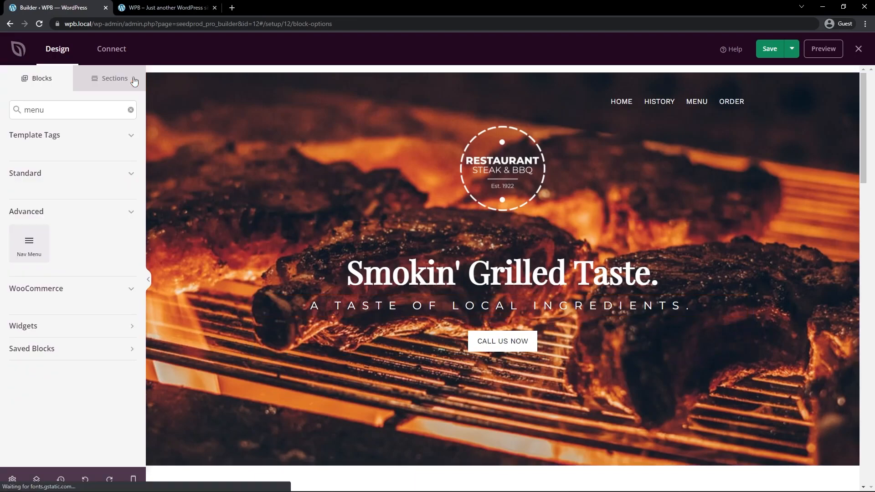
click(132, 111)
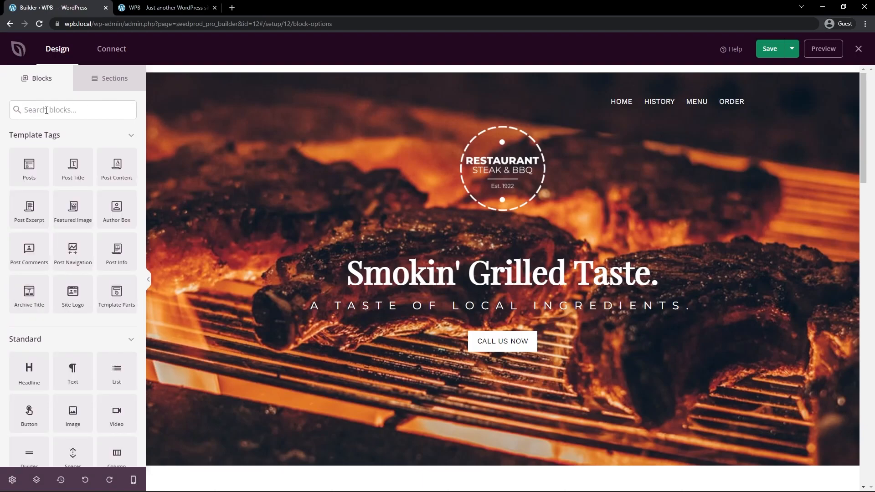
scroll(94, 402, down, 2)
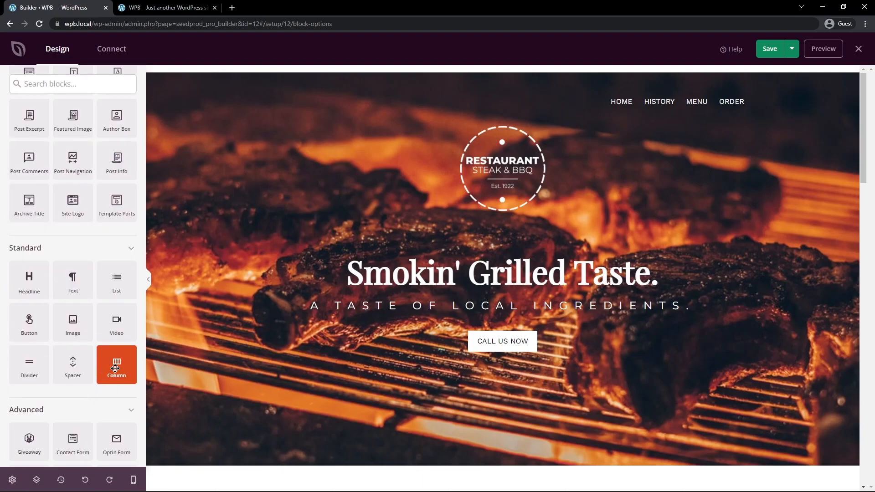
drag(116, 368, 505, 348)
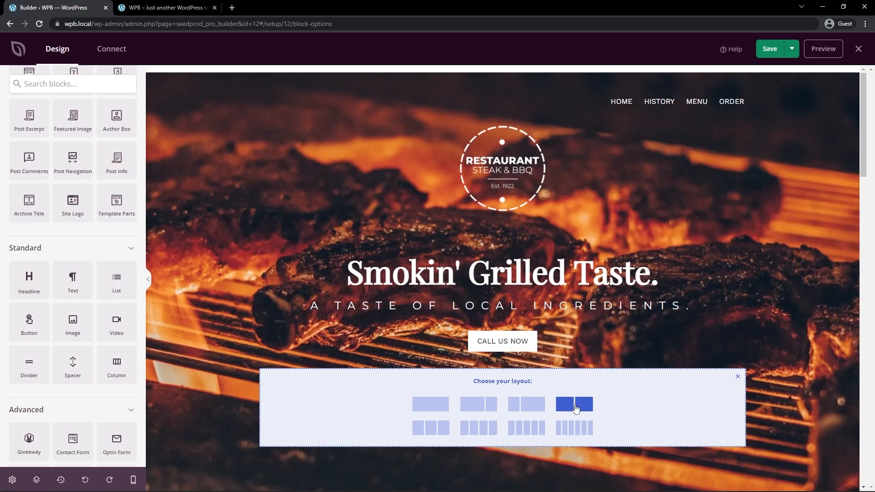
click(576, 408)
scroll(501, 255, down, 3)
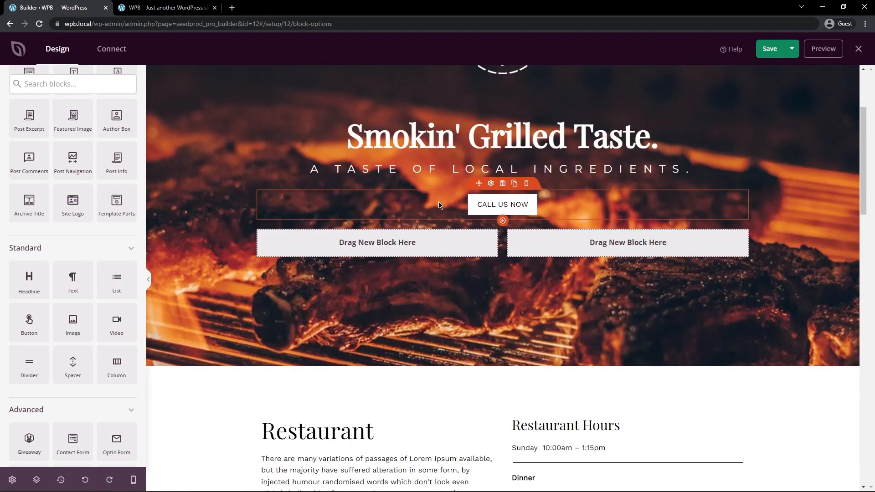
drag(484, 201, 466, 214)
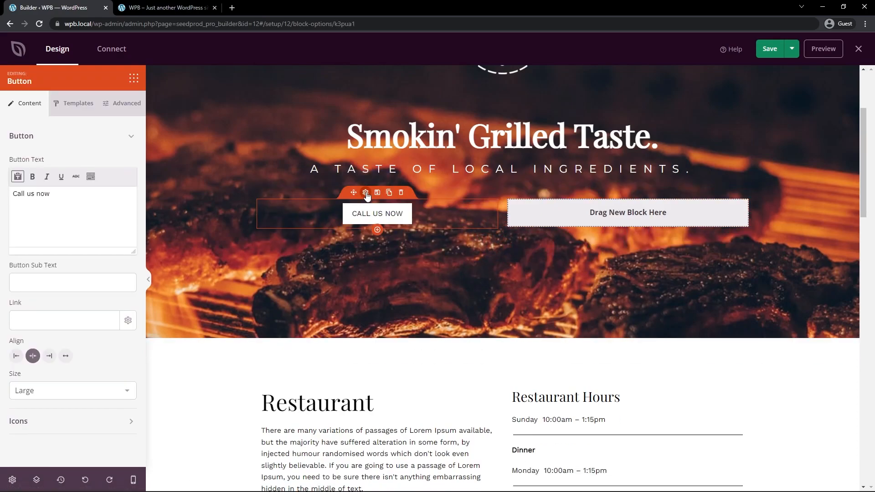
Change the hero button's text to "OUR MENU", link it to /menu/, and align it right
drag(73, 202, 9, 200)
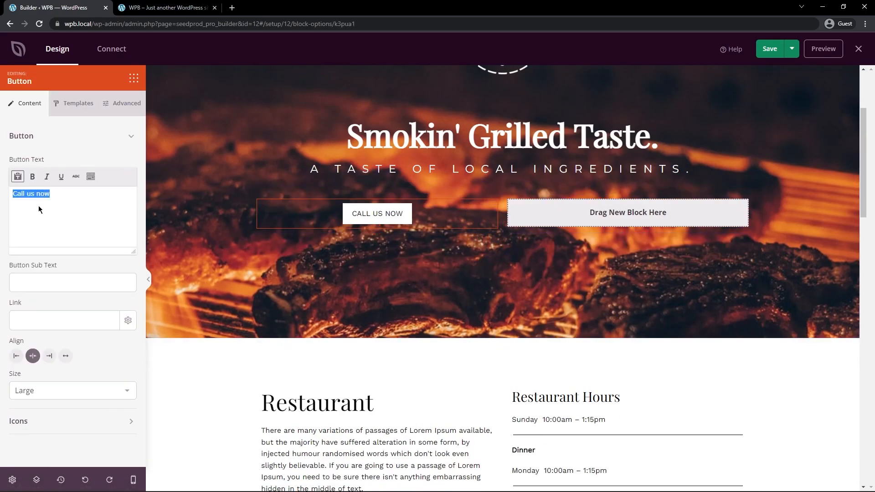
text(OUR MENU)
click(52, 319)
text(/menu/)
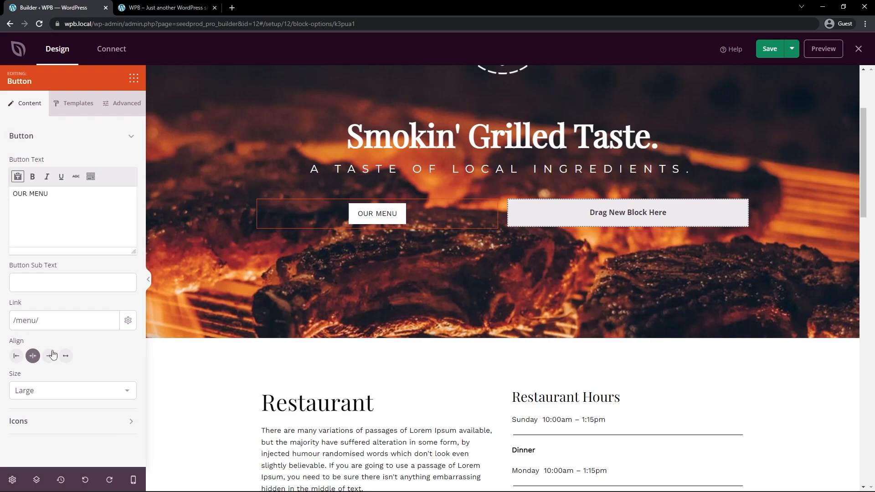
click(49, 356)
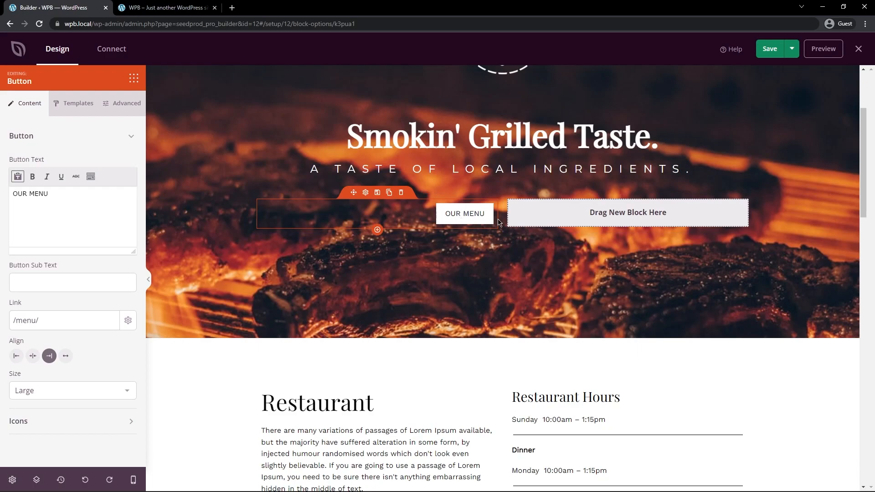
Give the "OUR MENU" button a black background and a horizontal padding of 46
click(122, 103)
click(105, 215)
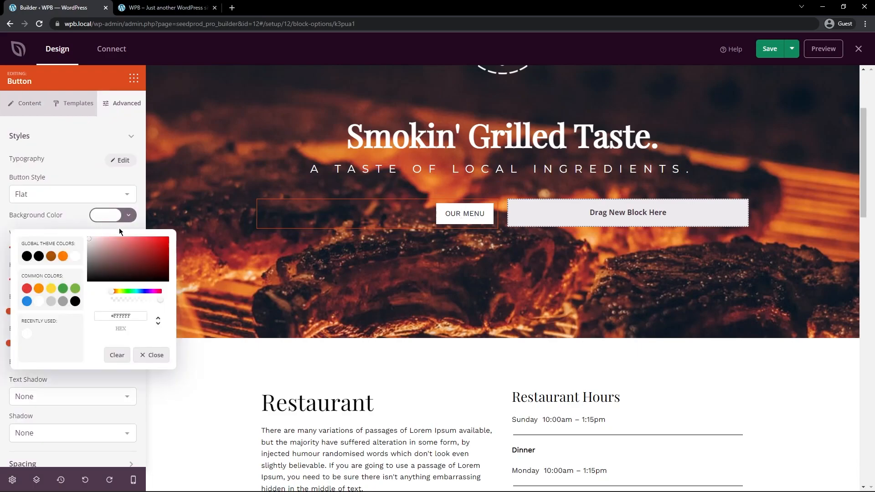
click(70, 222)
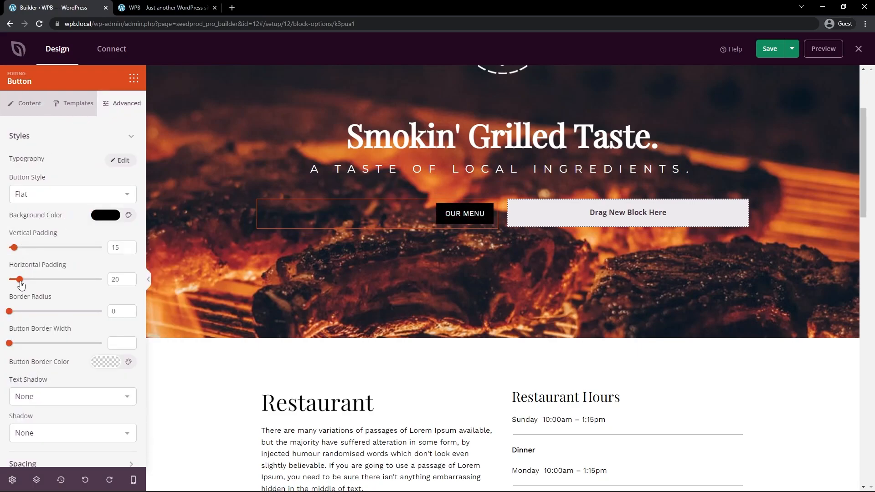
drag(19, 283, 48, 286)
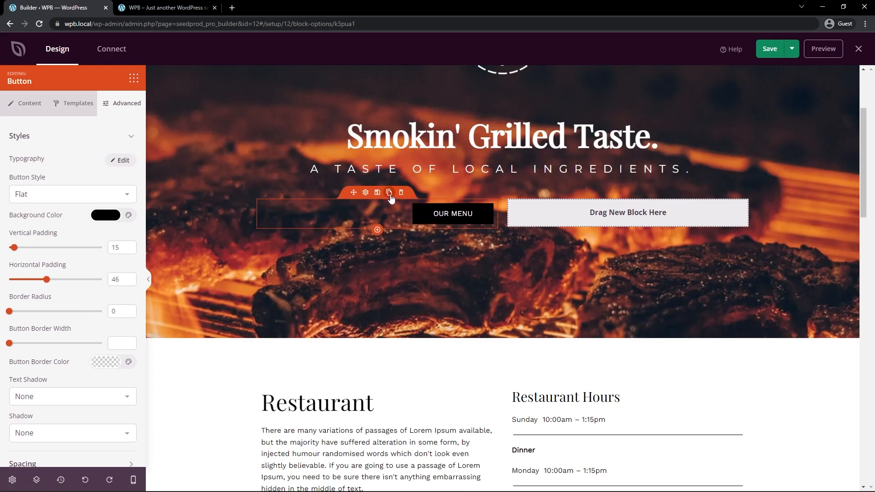
Duplicate the "OUR MENU" button, move the copy into the empty right column, and align it left
click(389, 189)
drag(434, 256, 549, 224)
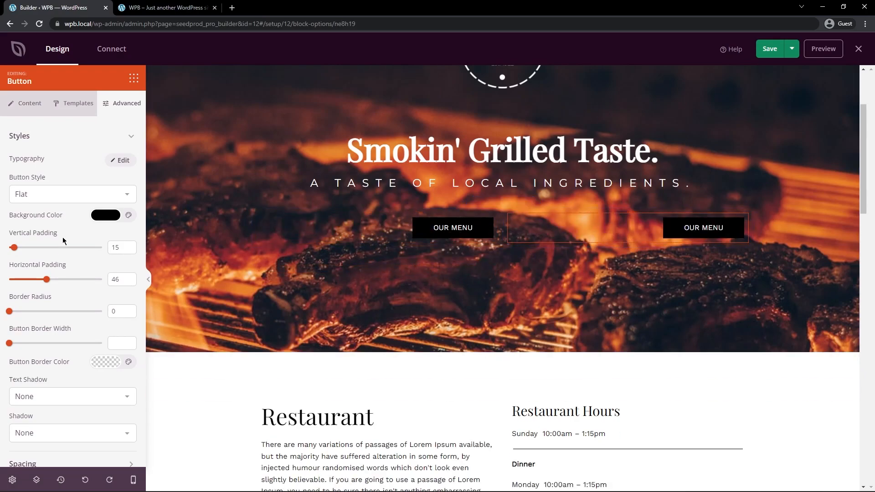
scroll(67, 342, down, 1)
scroll(55, 273, up, 1)
click(27, 104)
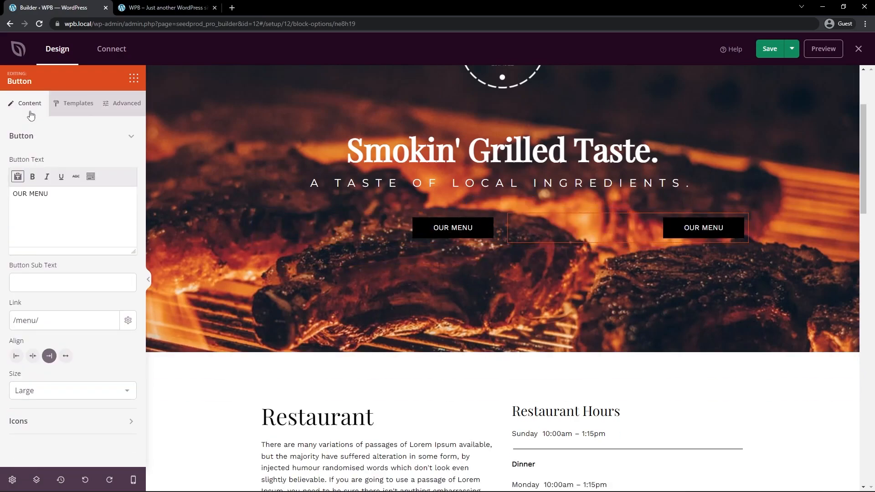
click(16, 356)
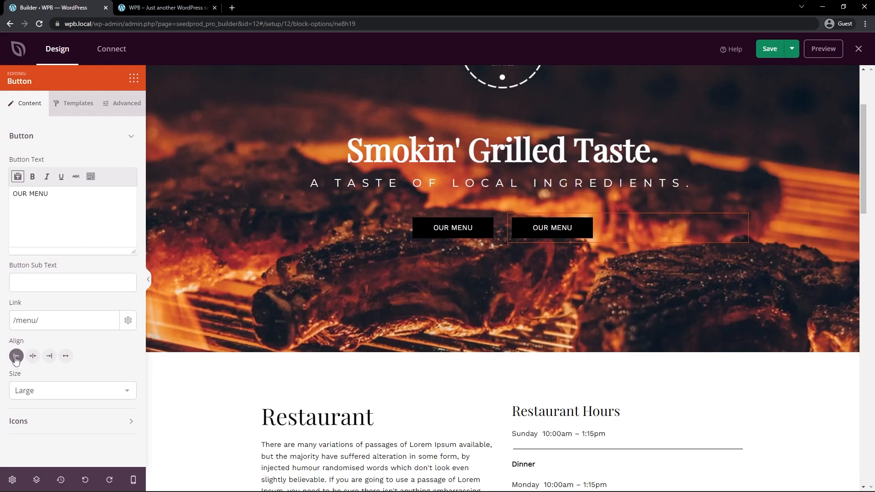
Give the duplicated button a red background and change its text to "ORDER ONLINE"
click(122, 104)
click(105, 215)
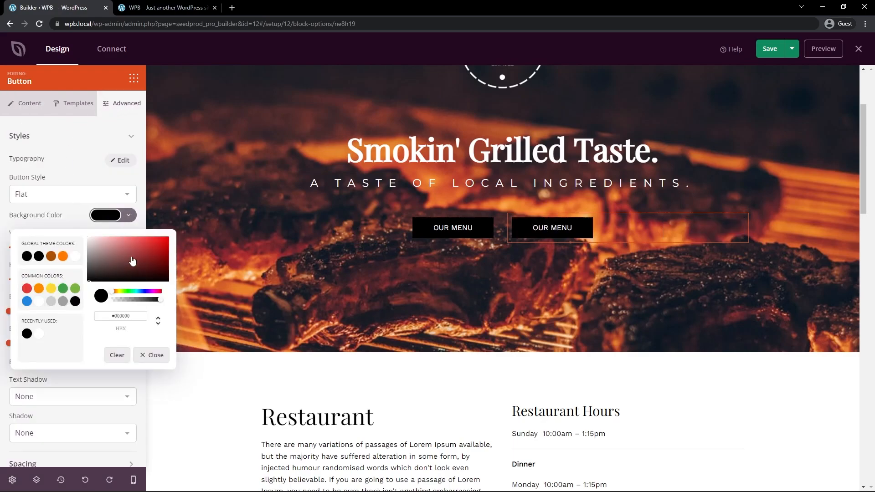
click(27, 287)
drag(30, 189, 13, 191)
text(ORDER ONLINE)
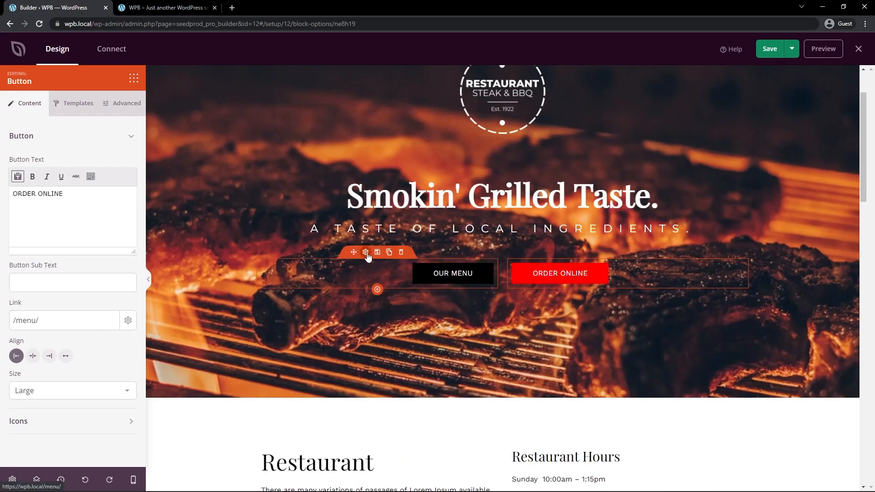
Increase the "OUR MENU" button's horizontal padding to 65
click(367, 254)
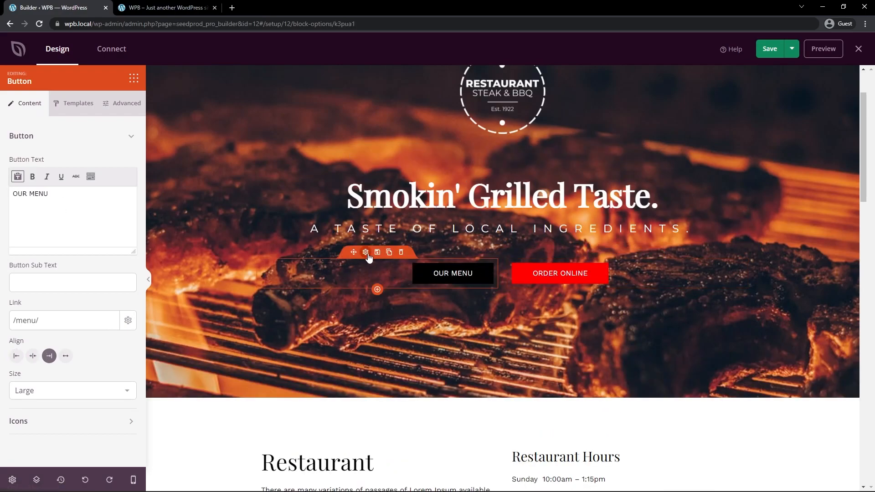
click(112, 106)
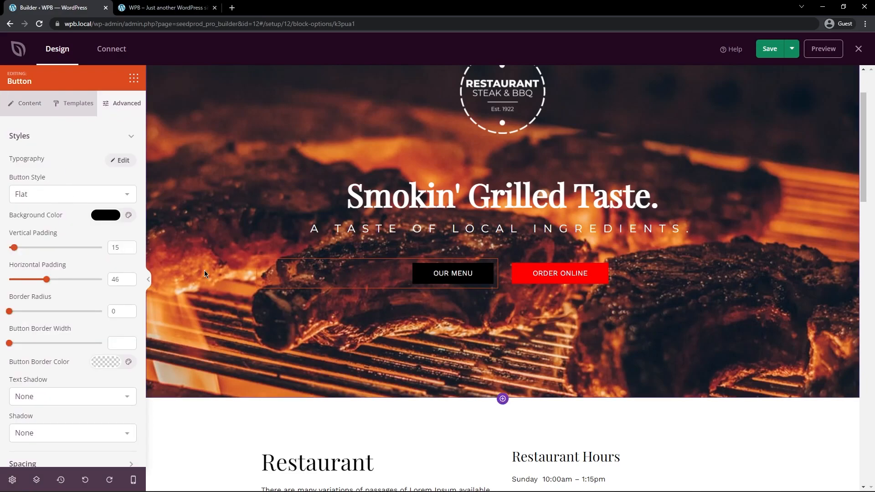
drag(45, 281, 68, 286)
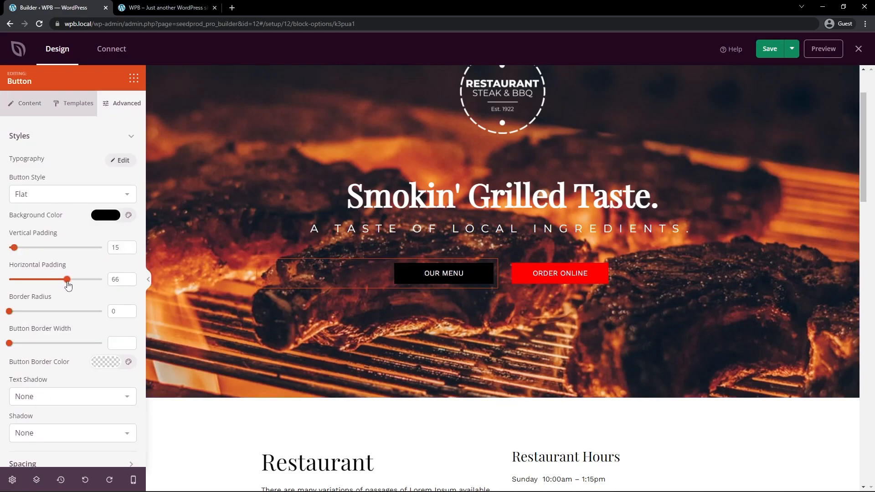
scroll(501, 182, up, 2)
Save the homepage design and review the refreshed live homepage
click(770, 49)
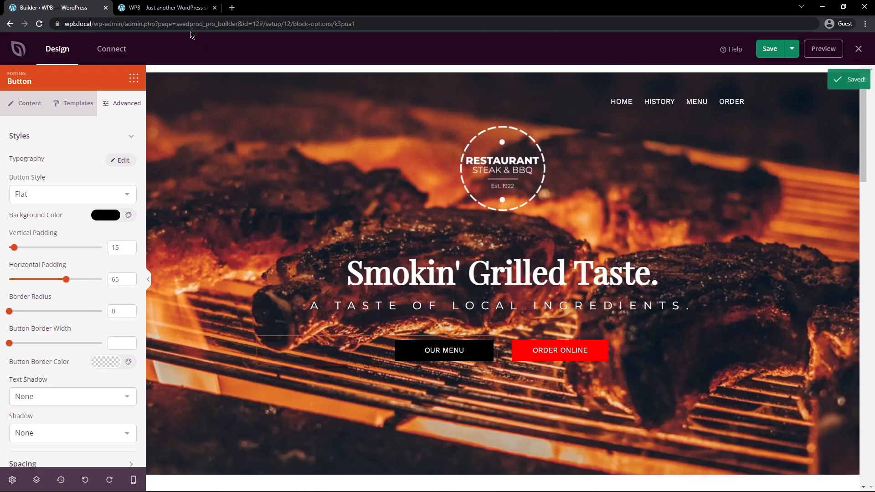
click(136, 7)
click(40, 23)
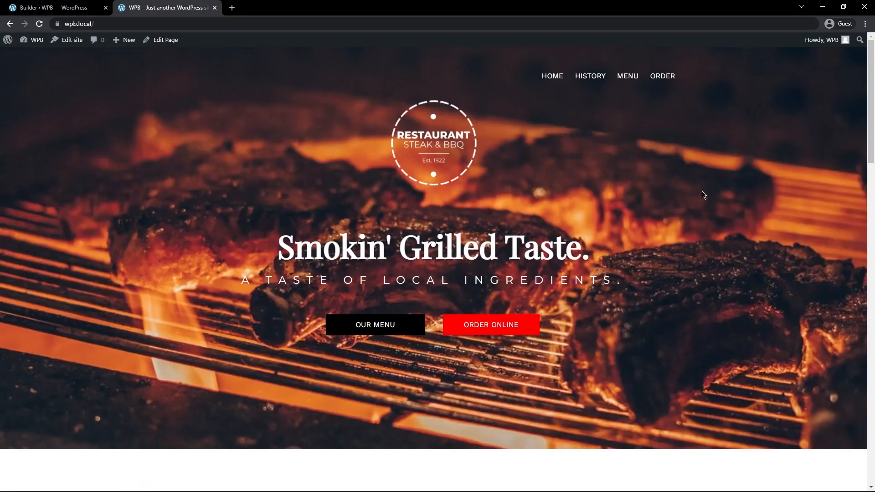
scroll(620, 212, down, 3)
scroll(623, 210, up, 3)
key(ctrl+Tab)
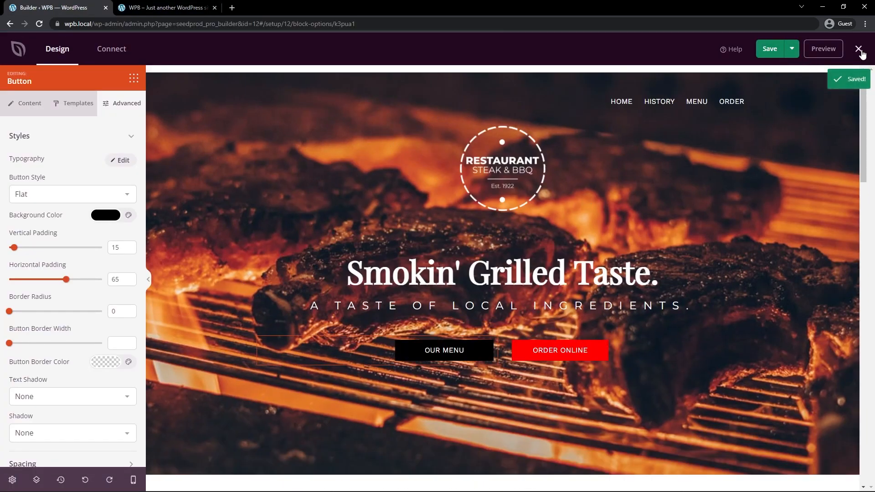
Leave the homepage builder, open the Global CSS template's design, and expand its color settings
click(862, 51)
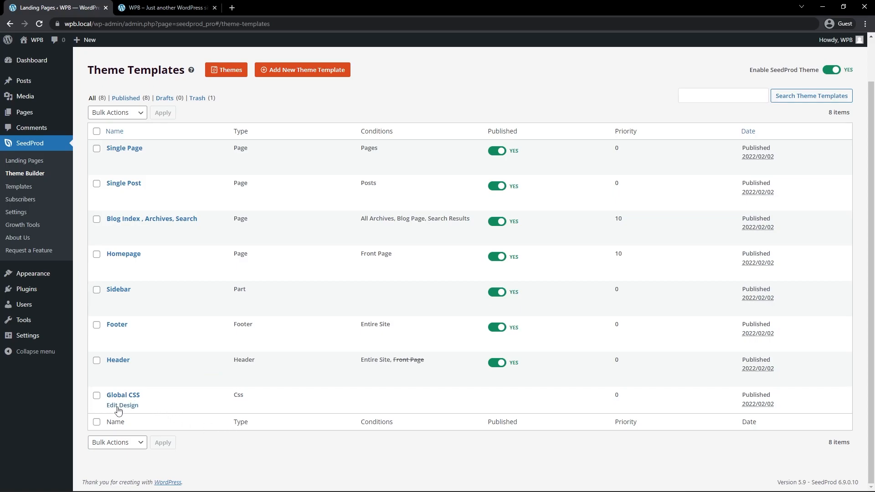
click(127, 406)
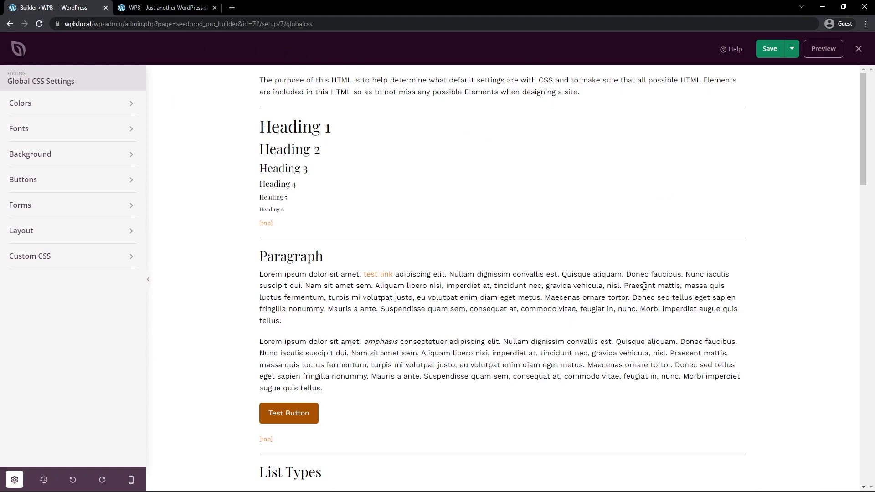
scroll(617, 296, down, 20)
scroll(619, 250, up, 18)
click(58, 103)
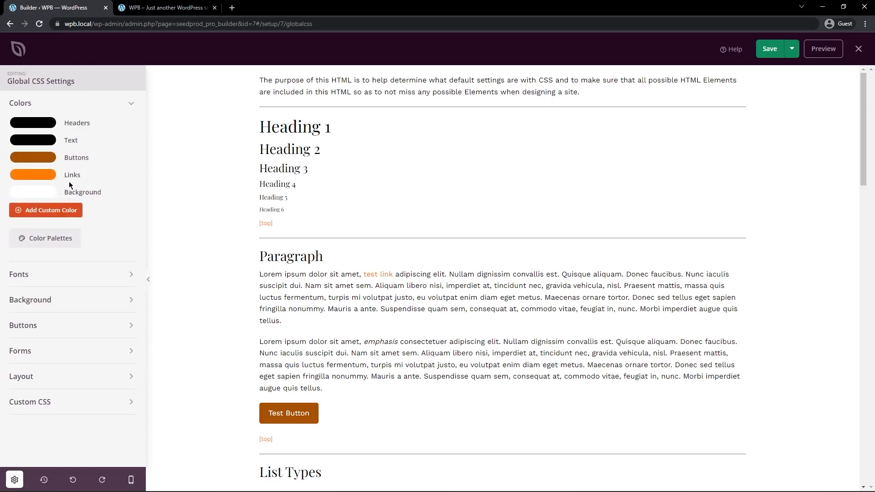
Compare the global color settings with the colors used on the live homepage
click(172, 10)
click(57, 8)
click(177, 8)
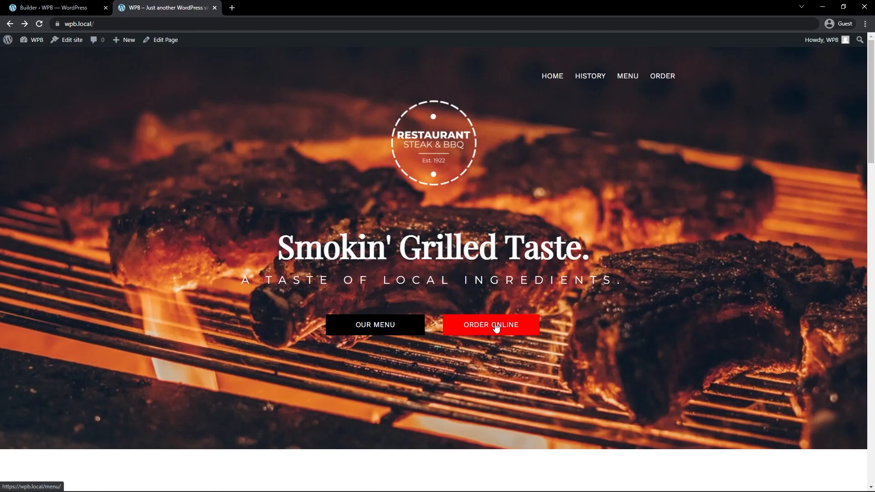
key(ctrl+1)
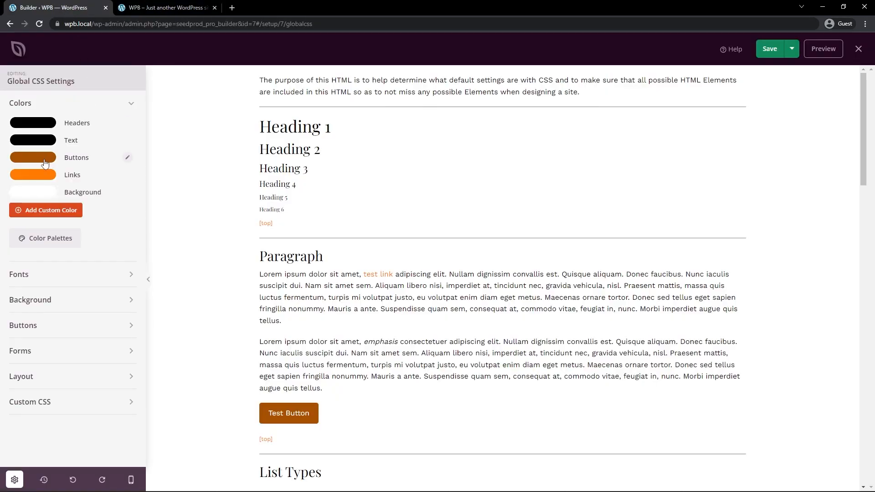
click(162, 11)
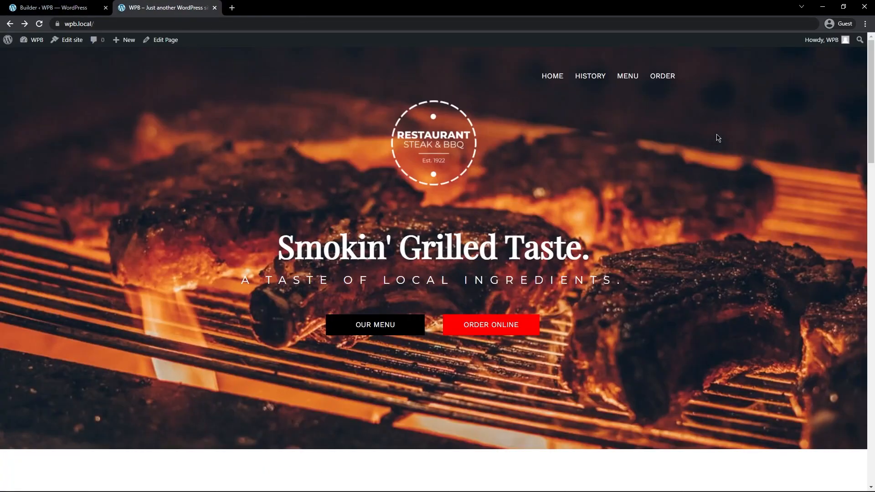
drag(871, 63, 867, 269)
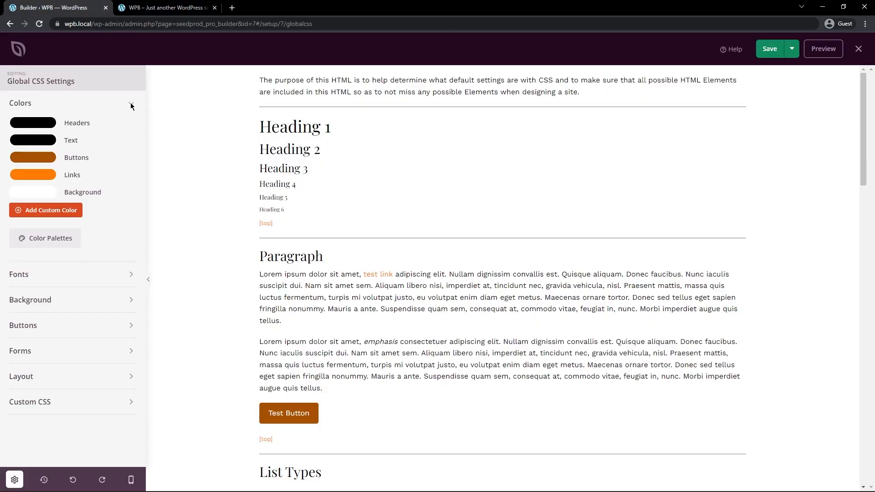
Set the global button color for the normal state to the common red color
click(131, 105)
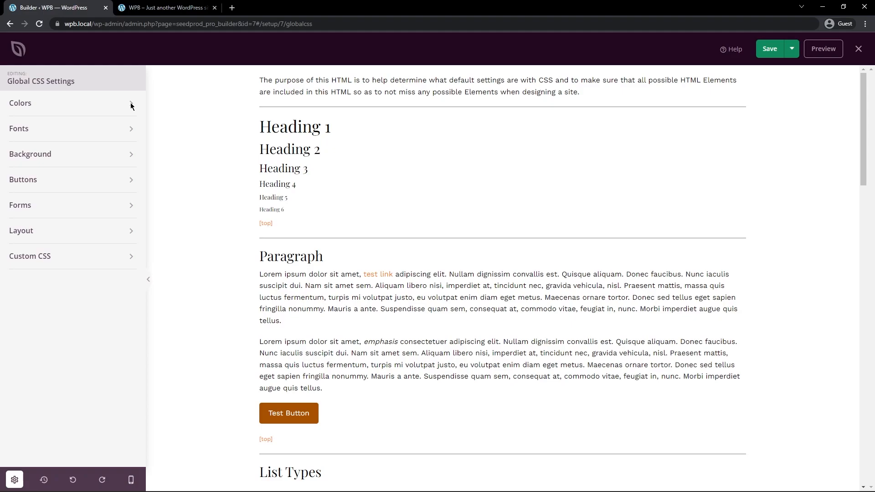
click(32, 182)
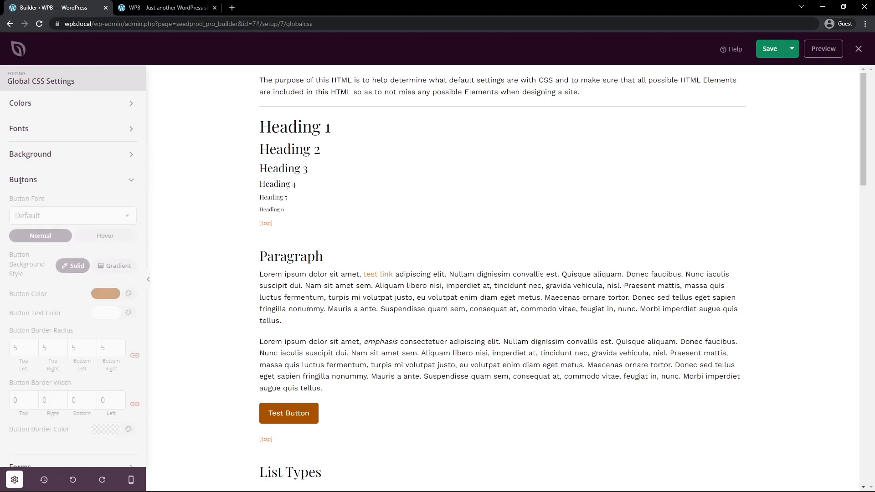
scroll(44, 286, down, 1)
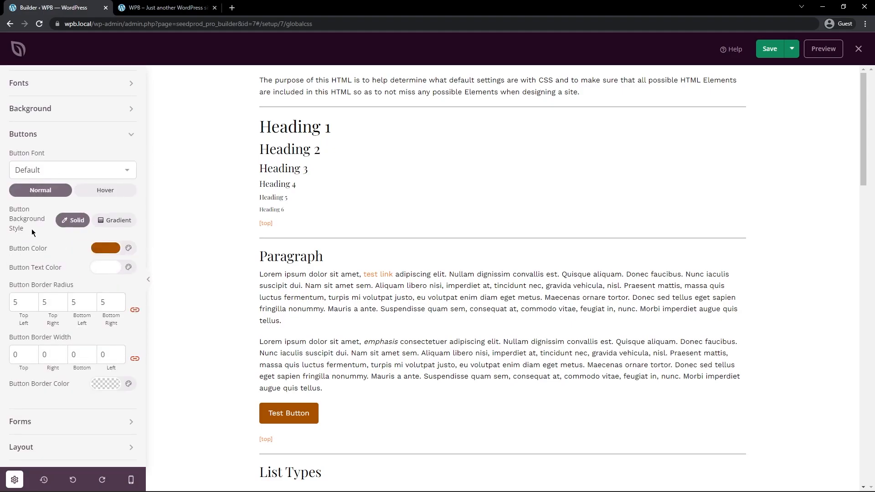
click(105, 191)
click(55, 191)
click(106, 254)
click(27, 321)
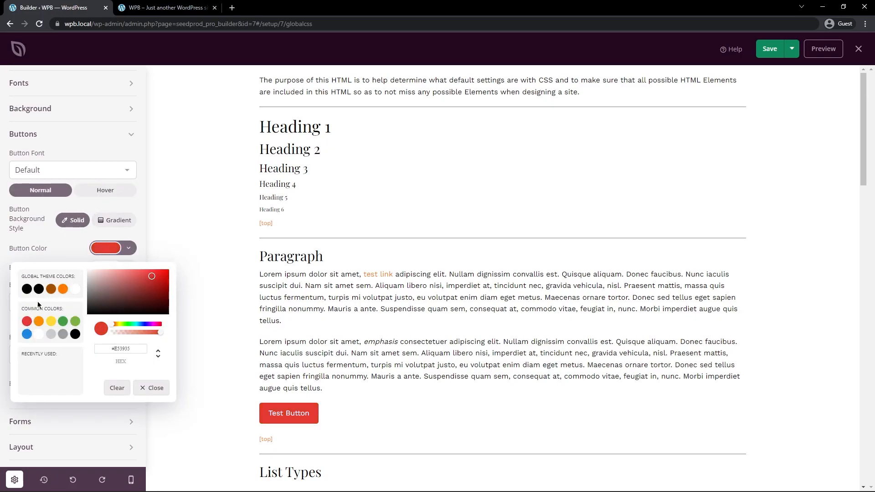
Set the global button color for the hover state to a dark red and collapse the button settings
click(105, 190)
click(105, 248)
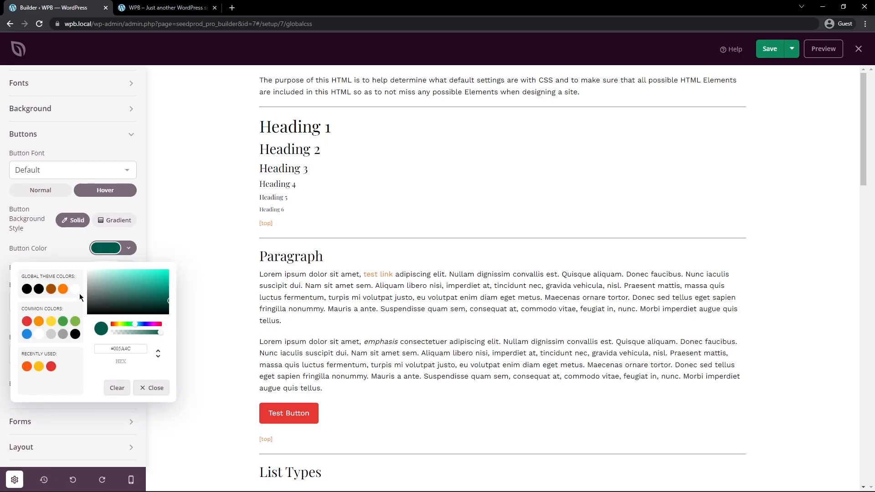
click(26, 322)
drag(154, 275, 167, 286)
click(201, 282)
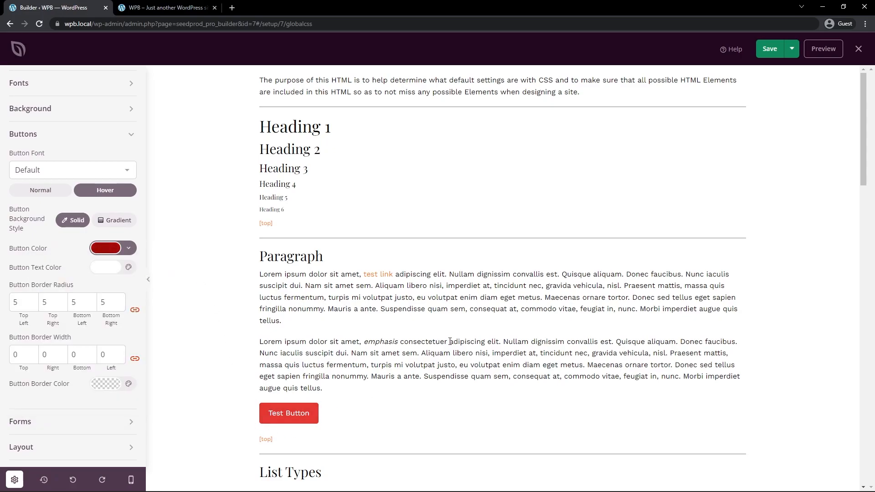
click(109, 135)
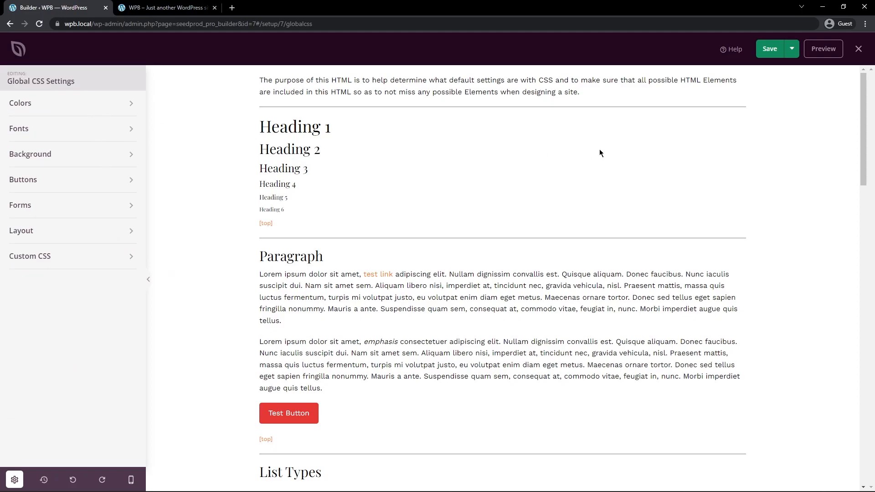
Save and close the Global CSS design, and review the live homepage down to the restaurant hours and menu images
click(166, 7)
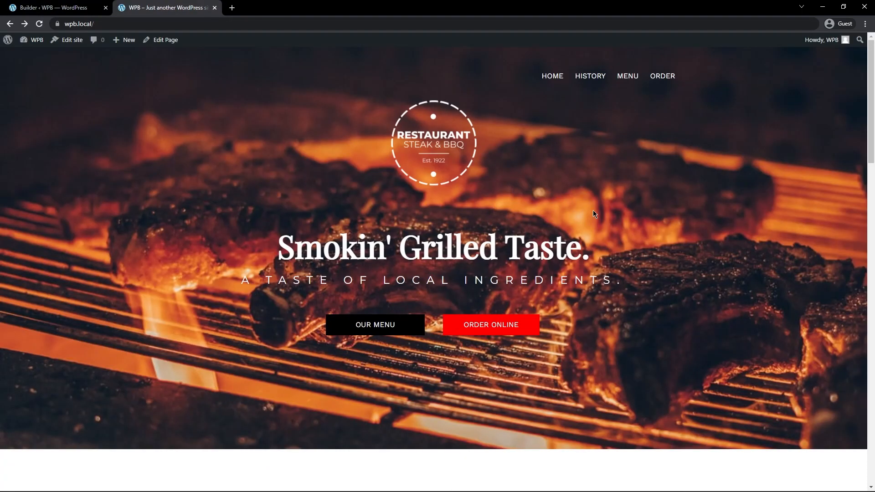
click(49, 6)
click(770, 49)
click(860, 50)
key(ctrl+Tab)
scroll(593, 137, down, 8)
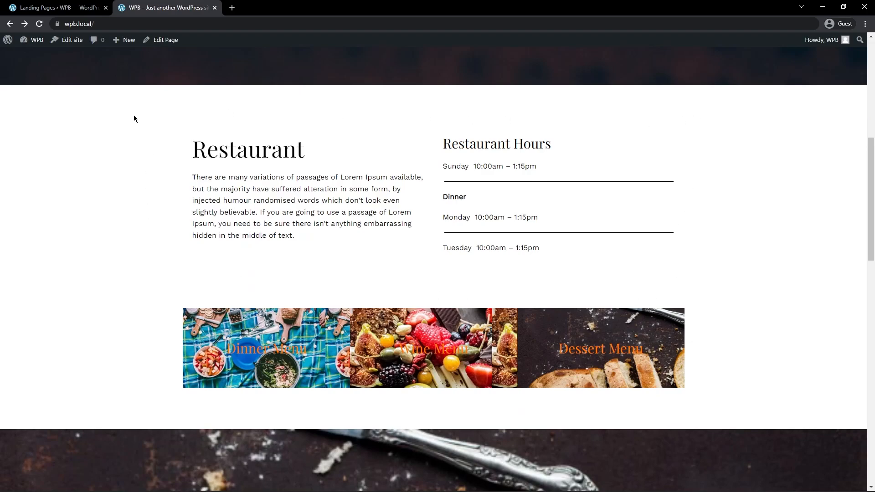
Open the homepage design in the builder and set the Restaurant and hours section's background color to #2E0000
click(67, 10)
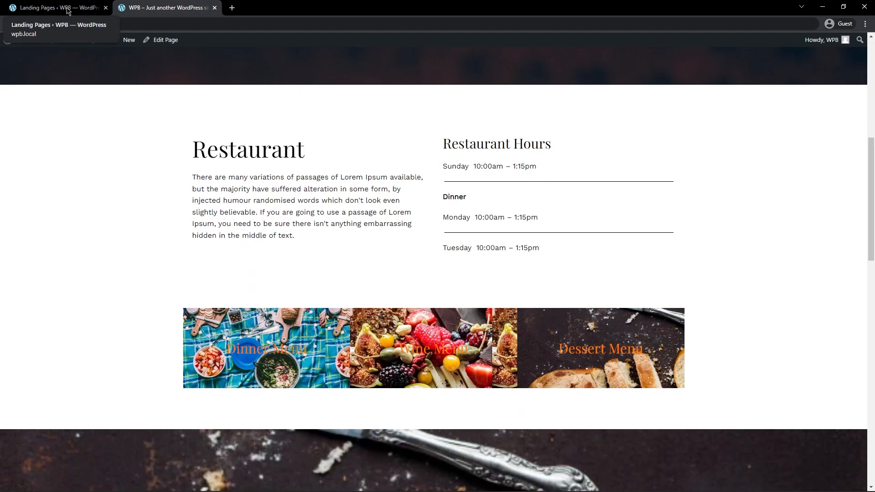
click(124, 313)
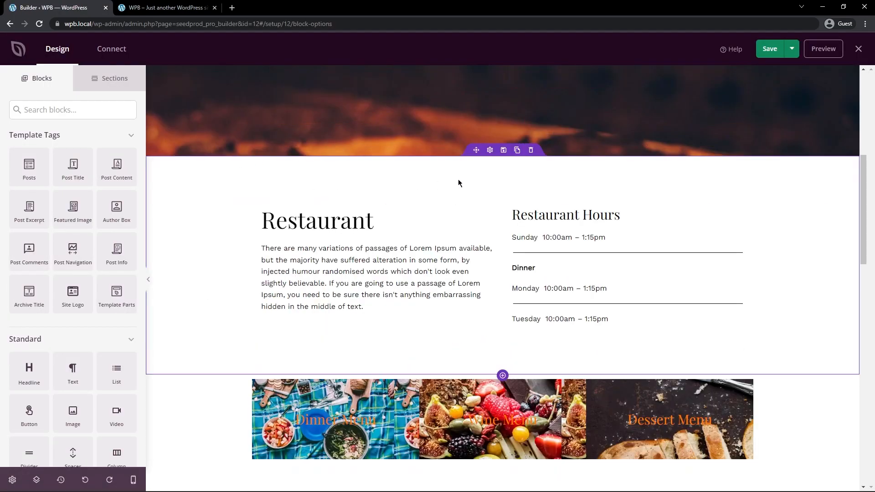
click(489, 150)
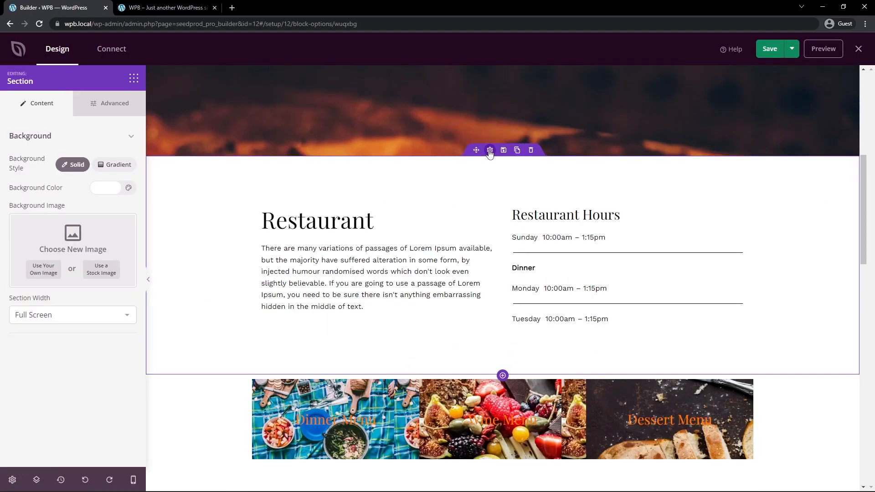
click(104, 188)
text(#2E0000)
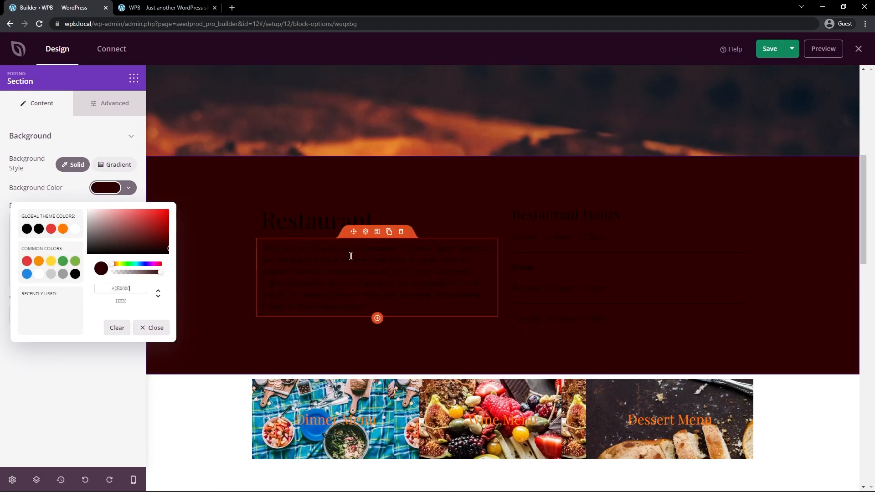
Open the "Restaurant" headline's settings and the settings of the column that contains it
click(379, 219)
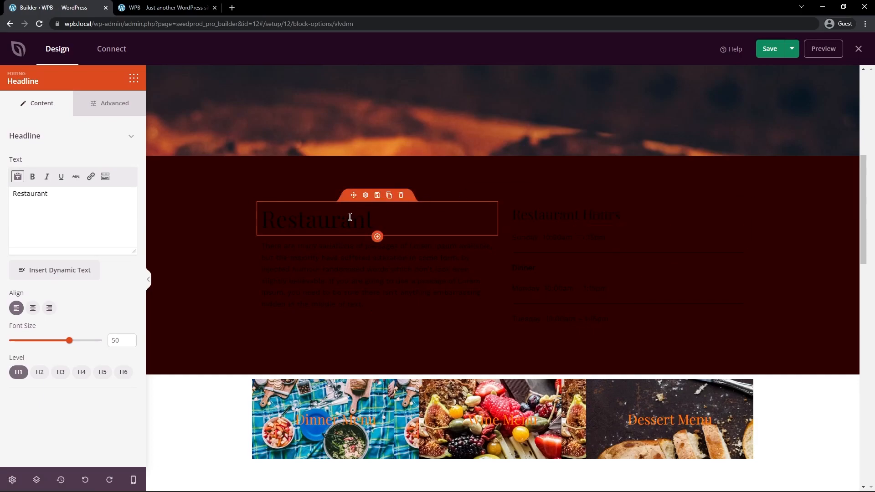
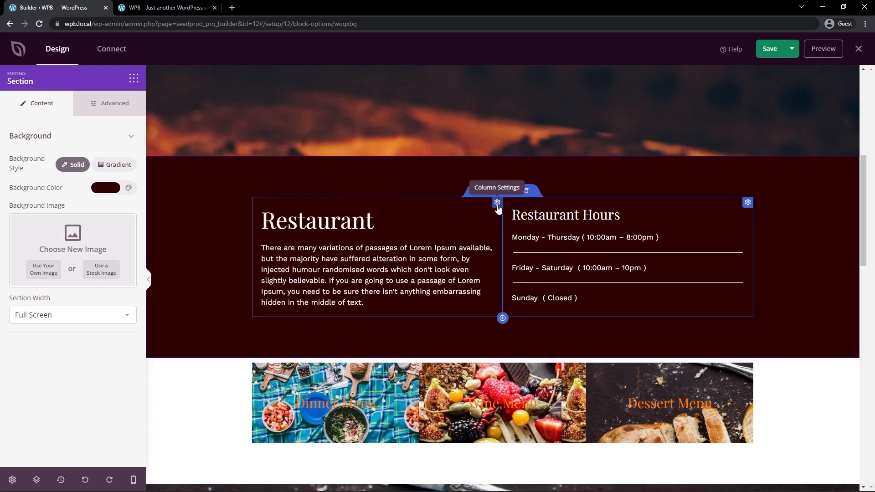
click(498, 204)
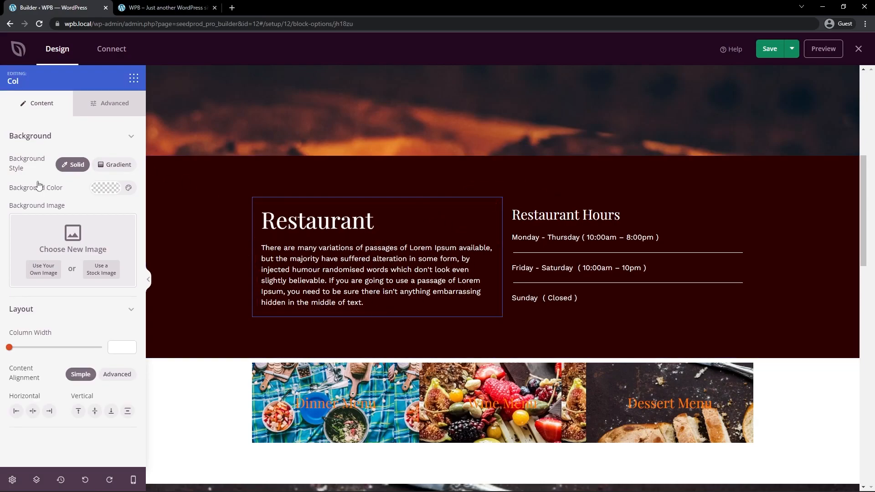
Set the background color of the column with the Restaurant description to black
click(110, 191)
click(24, 238)
click(105, 188)
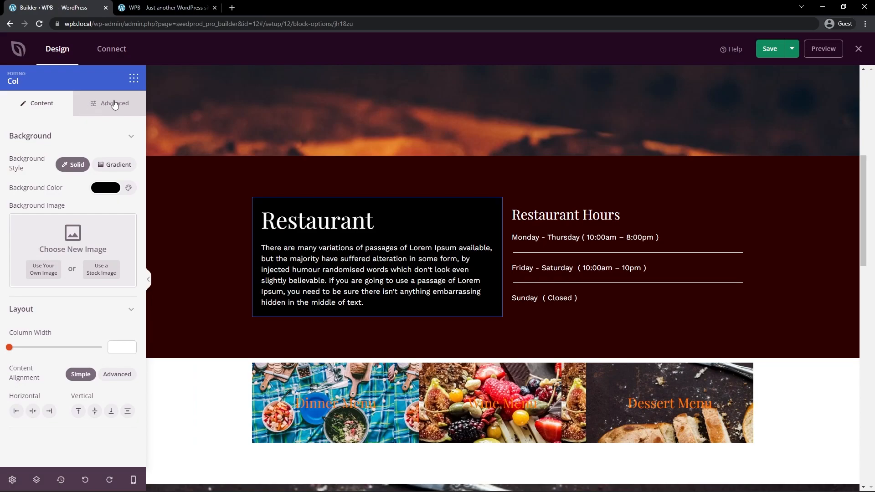
Unlink the Restaurant column's border radius values and set only the top-left radius to 50
click(117, 104)
click(64, 302)
scroll(75, 296, down, 1)
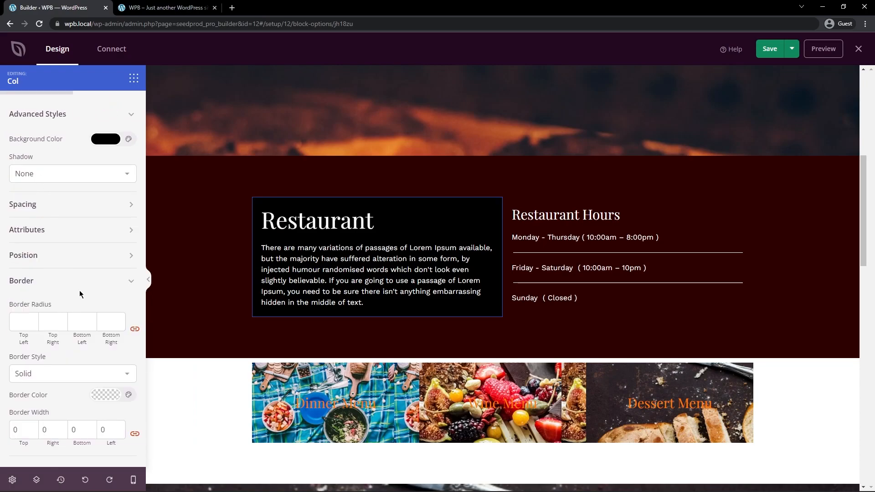
click(134, 329)
click(22, 319)
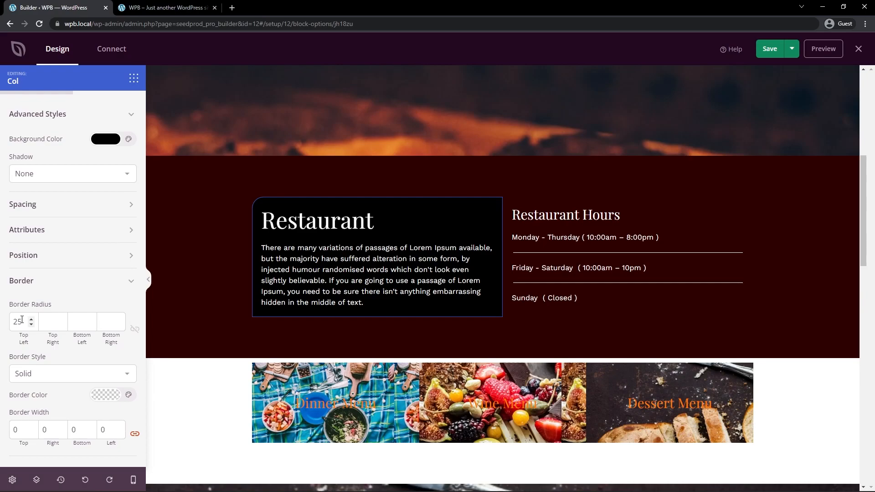
text(50)
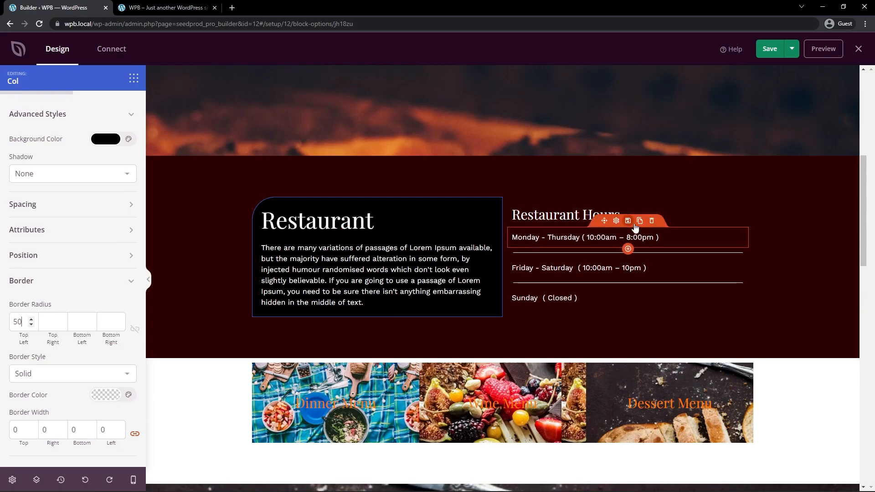
Set the background color of the Restaurant Hours column to red
click(748, 203)
click(105, 187)
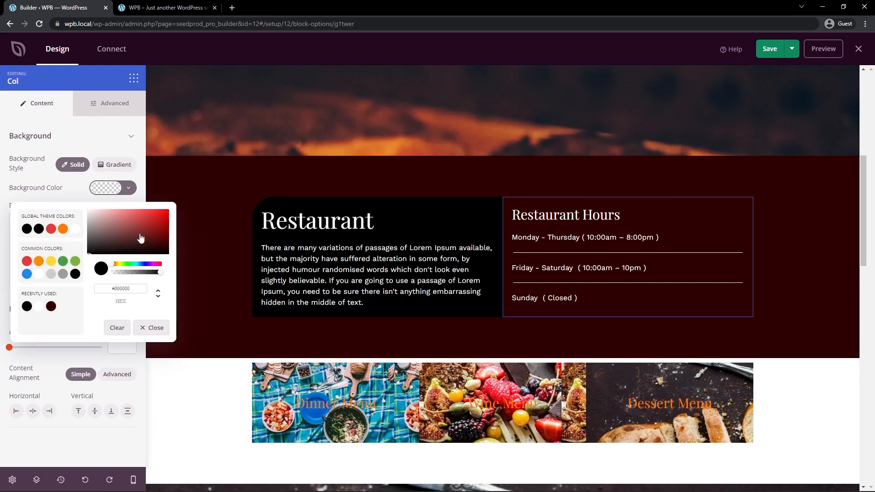
click(50, 229)
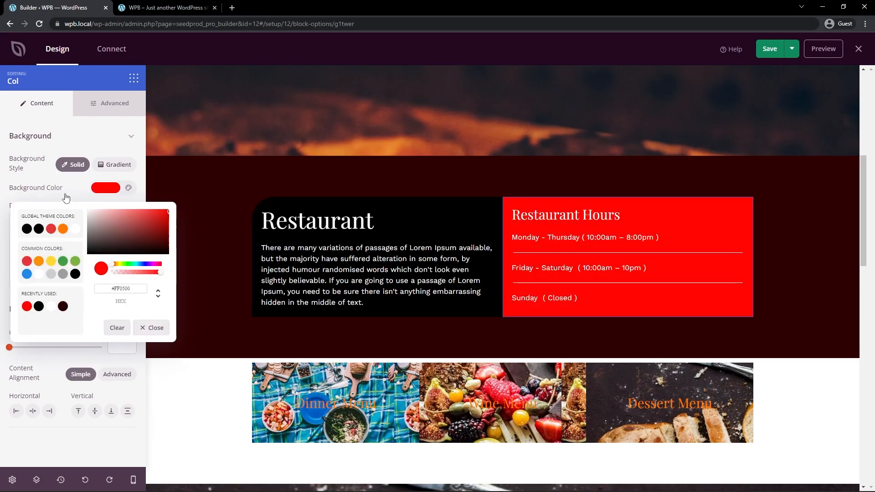
Round only the bottom-right corner of the Restaurant Hours column with a border radius of 50
click(112, 107)
click(58, 301)
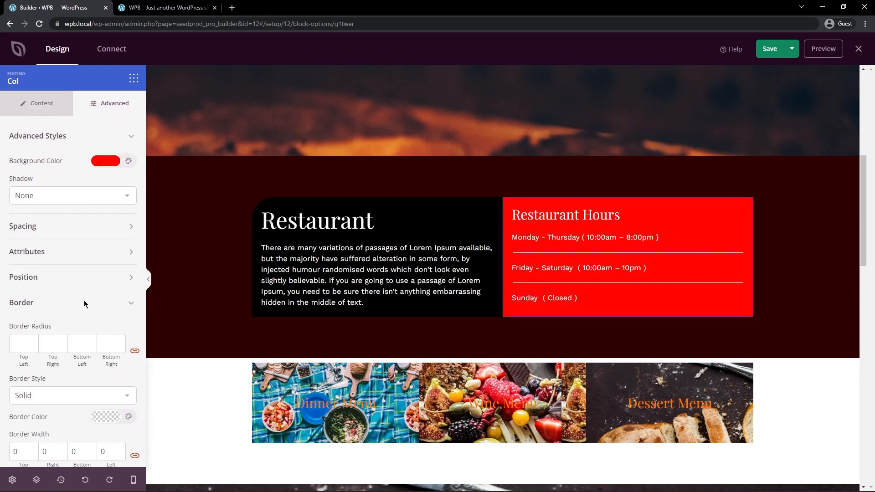
click(108, 342)
text(50)
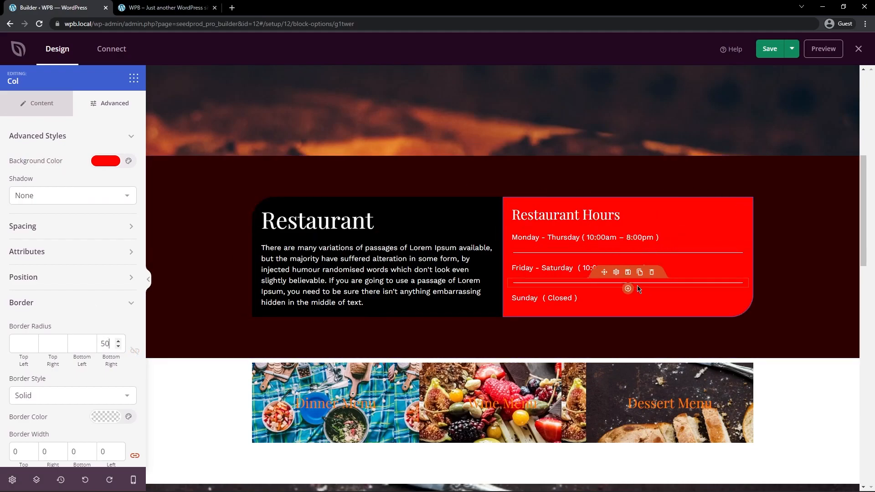
Find the Column block and add it above the two restaurant columns with a single-column layout
click(133, 79)
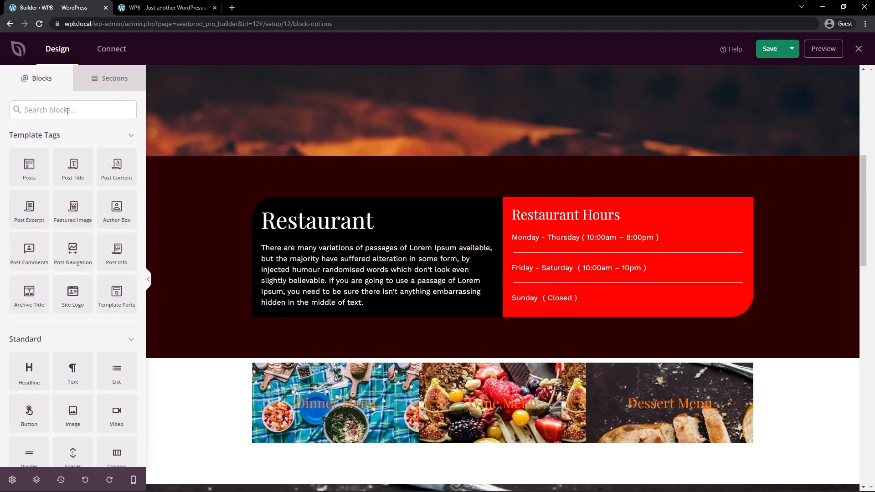
click(80, 109)
text(colm)
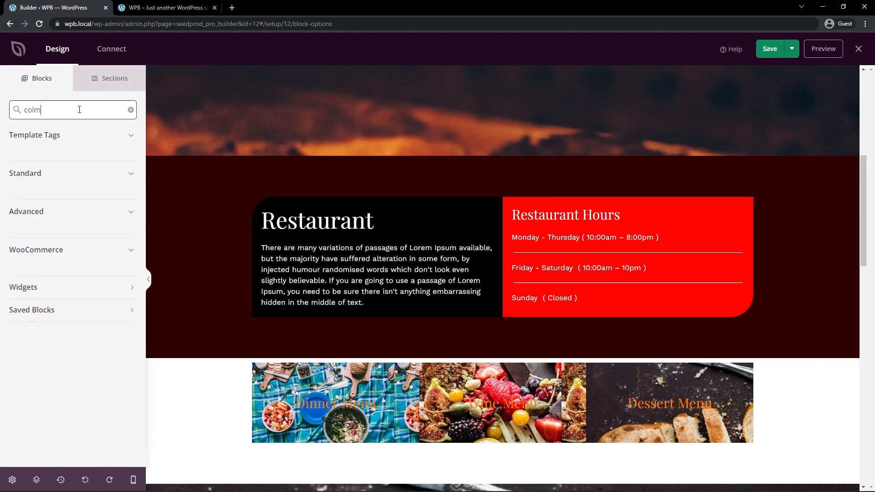
drag(29, 205, 511, 199)
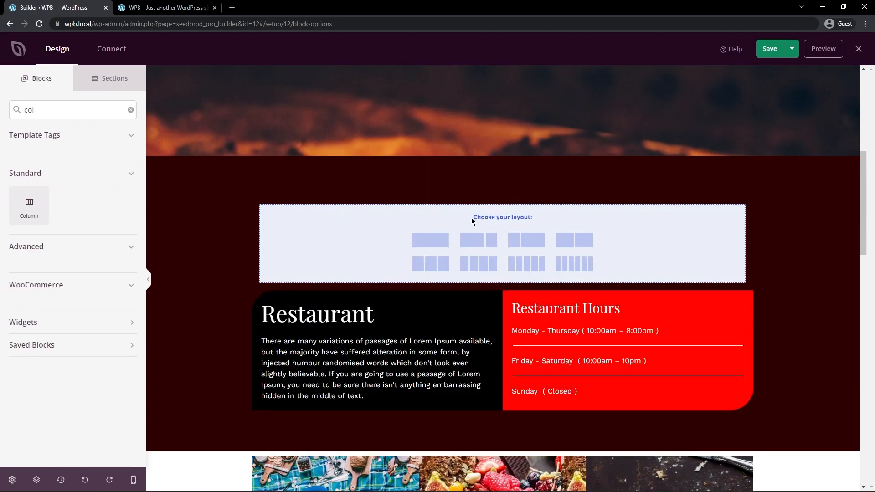
click(433, 242)
Find the Divider block and place it in the empty row above the restaurant columns
drag(36, 109, 2, 108)
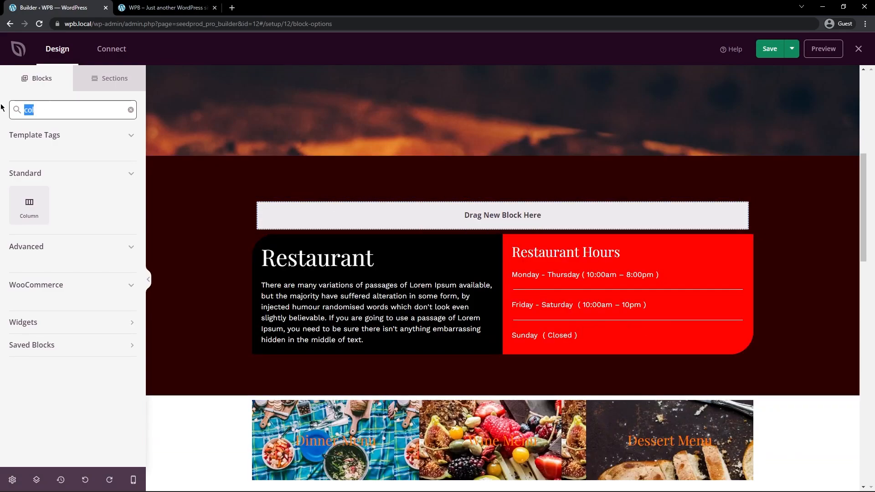
text(div)
drag(29, 205, 519, 220)
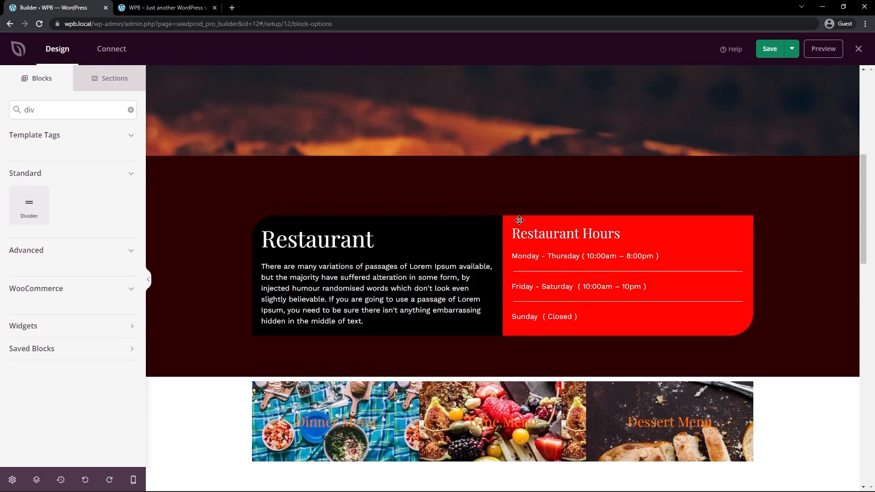
Make the new divider white, shorten its width to 10 and increase its height
click(491, 196)
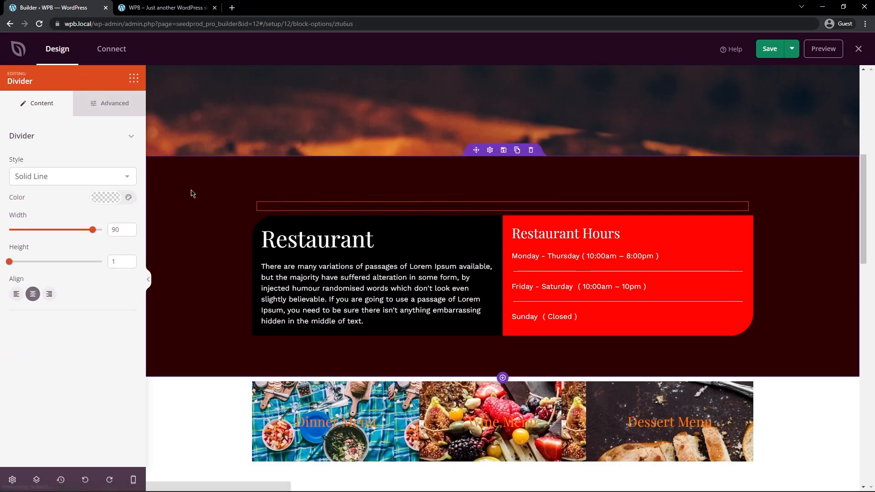
text(1)
click(108, 201)
drag(110, 230, 80, 218)
click(130, 261)
Set the divider's top and bottom padding to 50
click(110, 103)
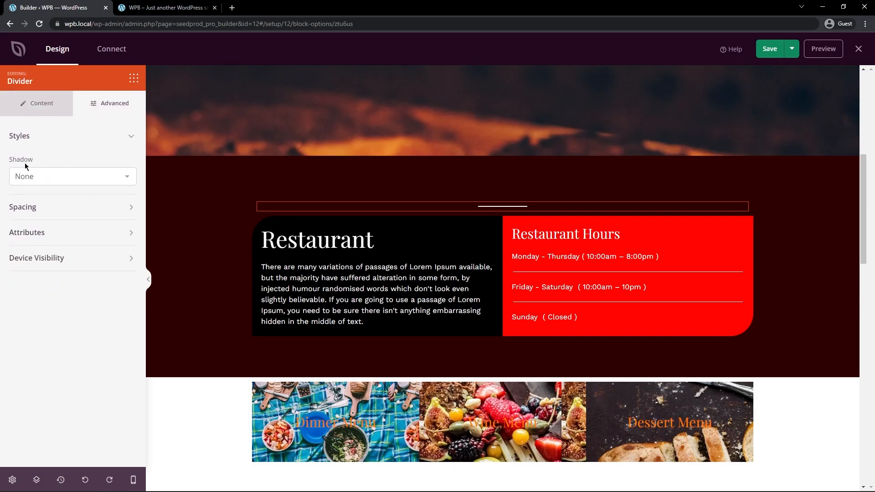
click(20, 208)
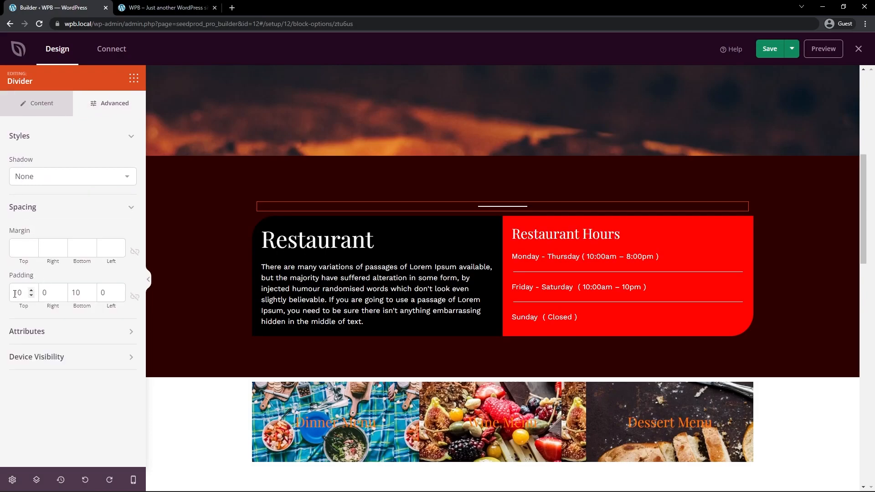
text(5)
drag(71, 293, 75, 292)
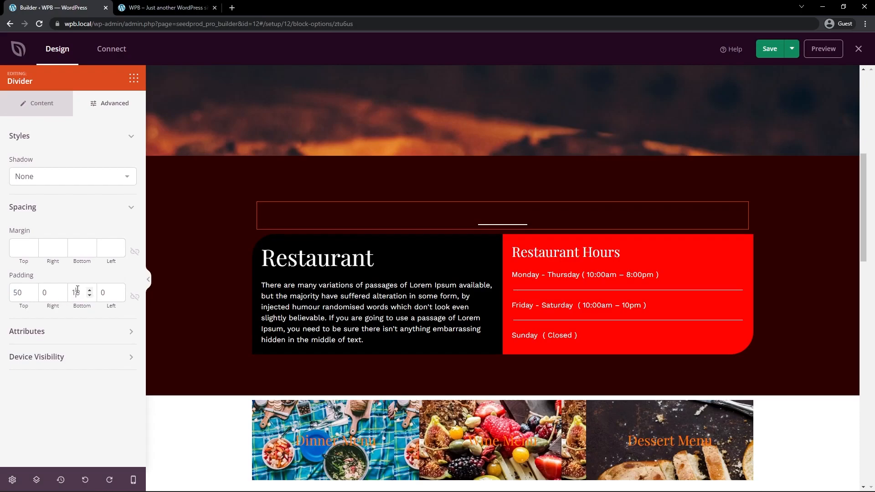
text(5)
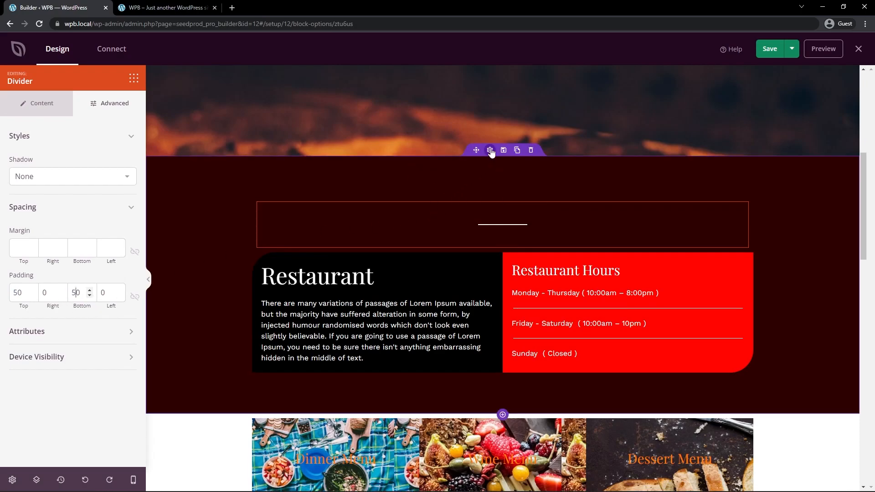
Set the top and bottom padding of the dark red restaurant section to 0
click(490, 151)
click(120, 104)
click(33, 226)
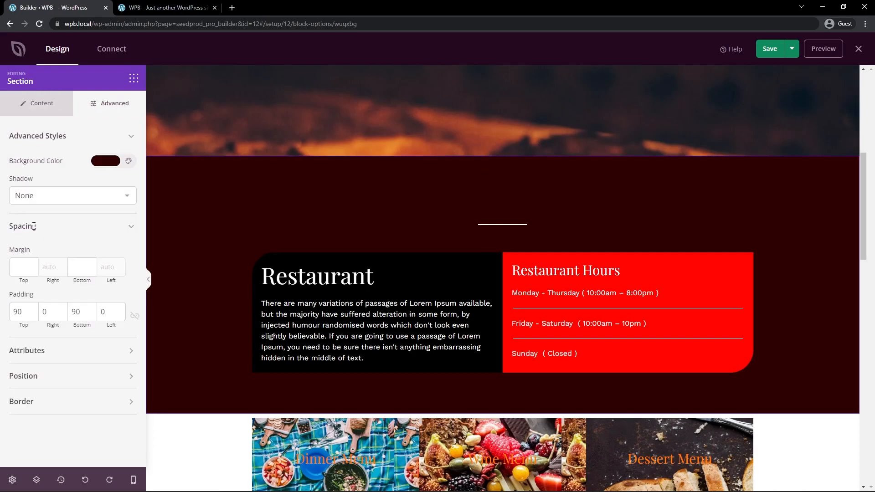
text(0)
key(Tab)
key(Tab)
text(0)
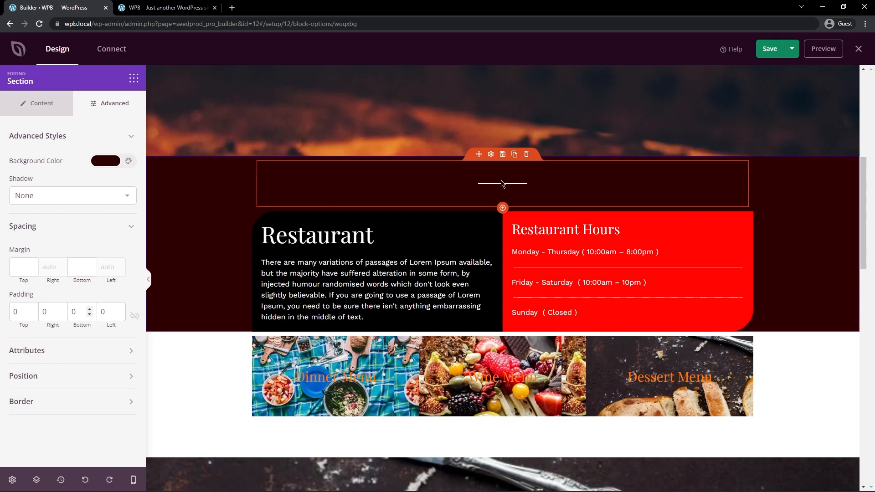
Duplicate the divider row, place the copy below the two restaurant columns, and save the page
click(526, 154)
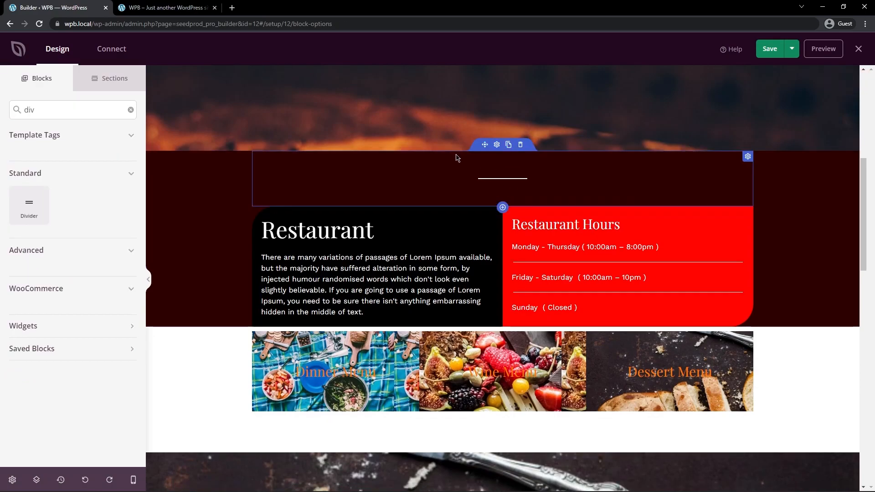
click(504, 154)
drag(484, 144, 480, 242)
scroll(502, 182, up, 2)
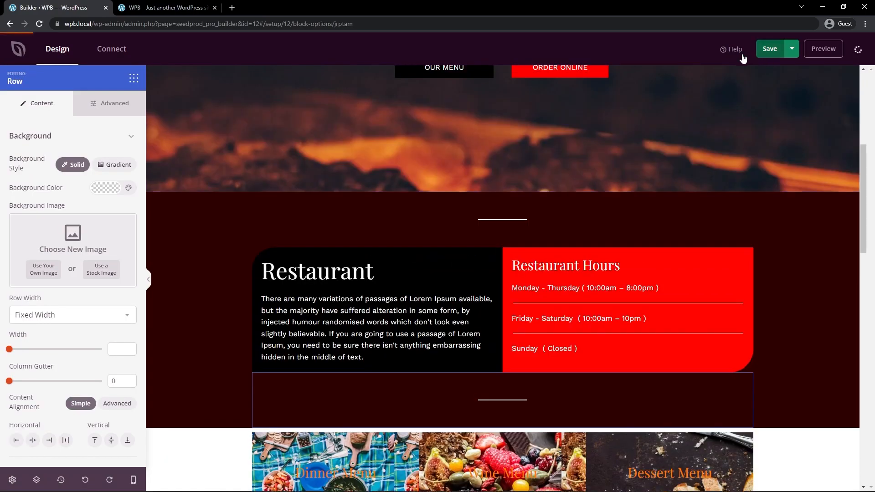
Refresh the live site and review the hero area and the restyled restaurant section
click(168, 8)
click(40, 24)
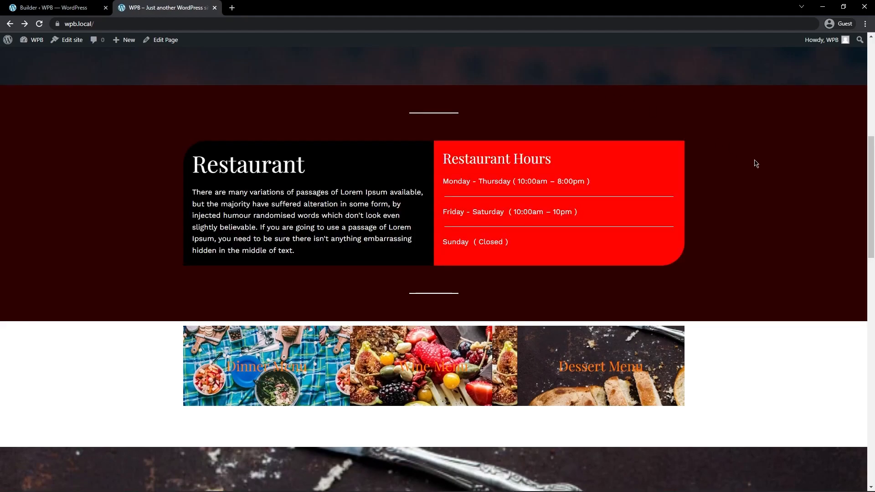
scroll(711, 191, up, 3)
scroll(717, 363, up, 5)
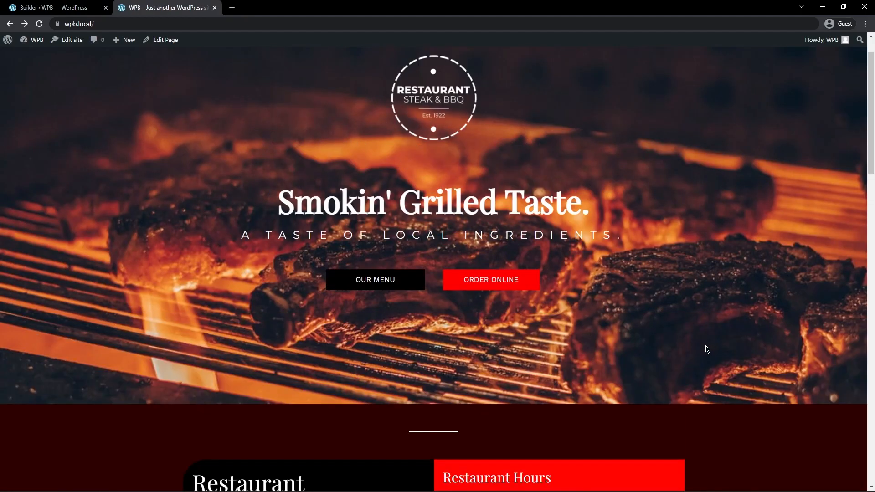
scroll(633, 307, down, 5)
scroll(657, 291, down, 1)
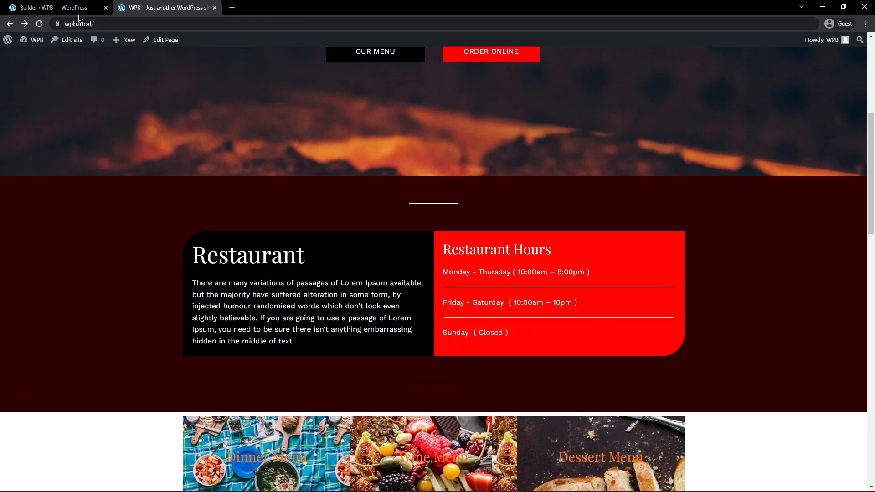
Set the padding of the Restaurant and Restaurant Hours columns to 20 on all sides and save the page
click(80, 8)
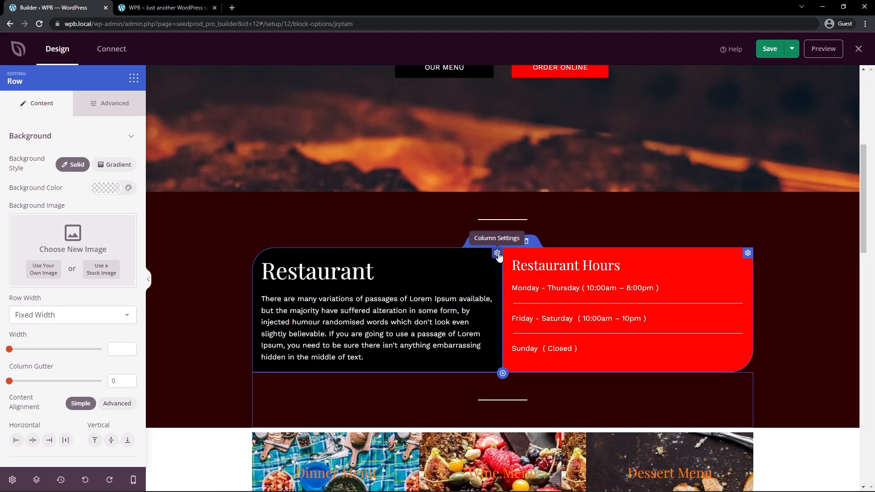
click(497, 254)
click(111, 103)
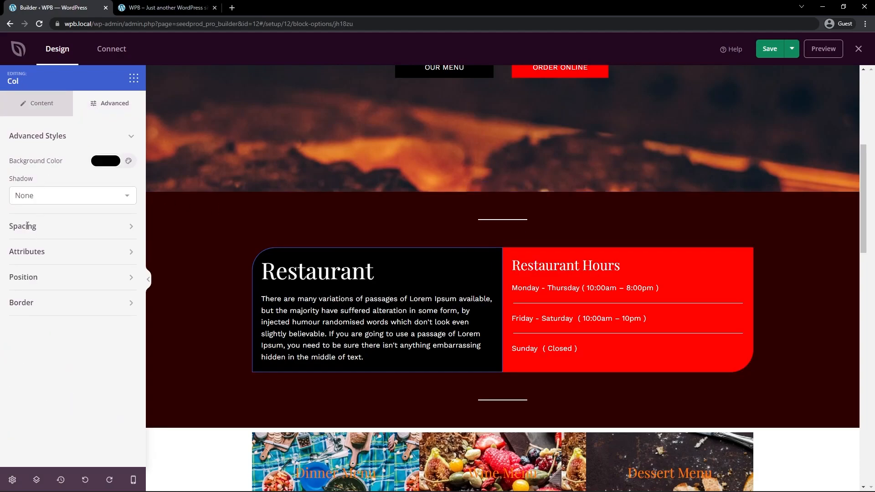
click(27, 227)
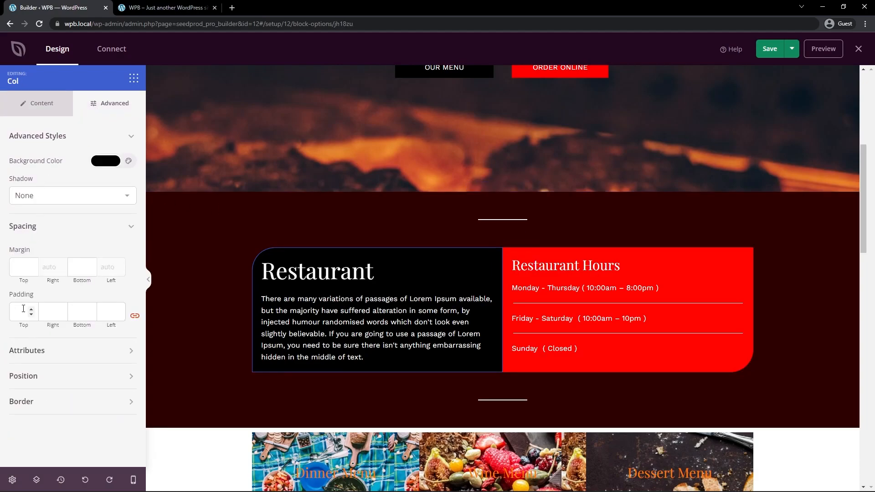
text(20)
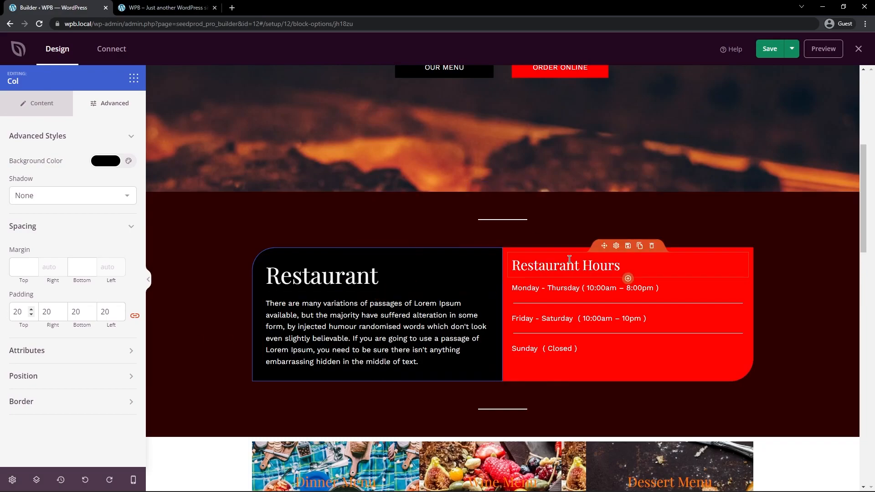
click(294, 227)
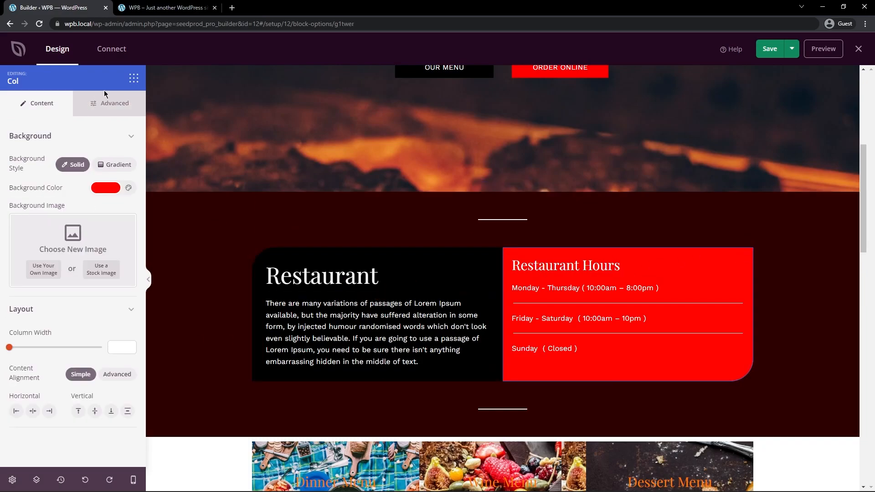
click(770, 49)
Delete the large sliced-bread image block below the row of menu images
scroll(785, 225, down, 5)
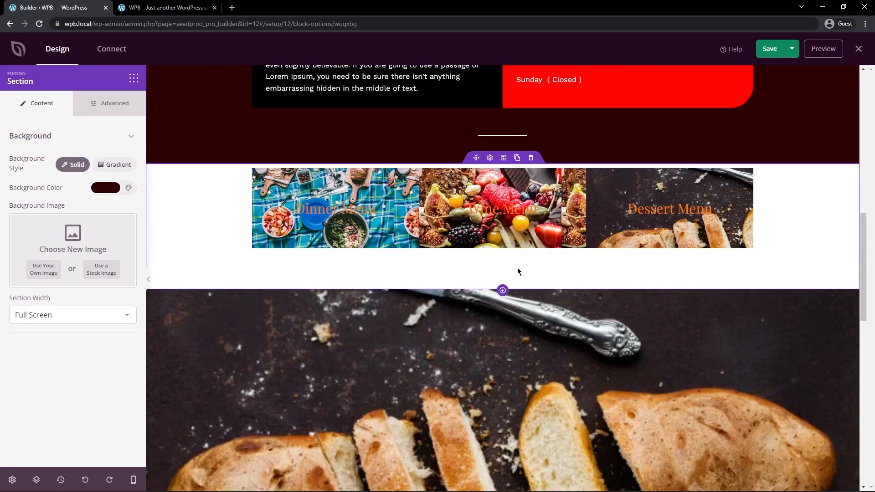
scroll(565, 285, down, 2)
scroll(565, 285, down, 5)
scroll(452, 114, up, 2)
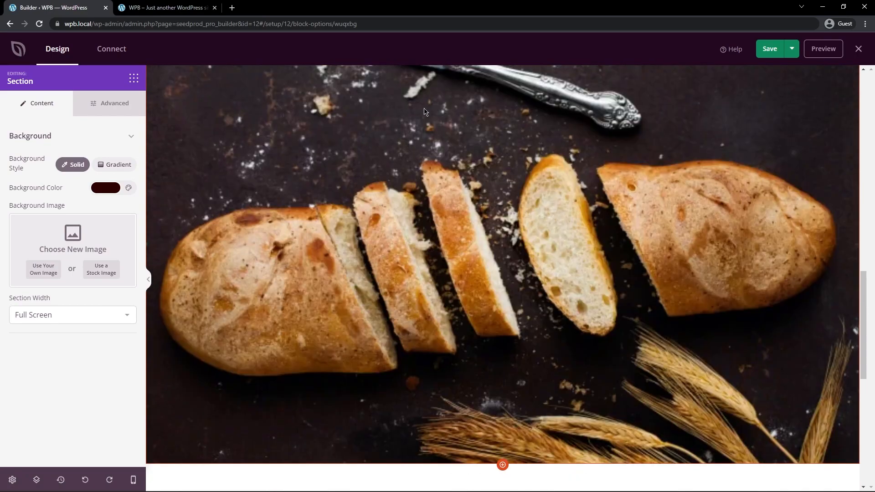
scroll(465, 143, up, 4)
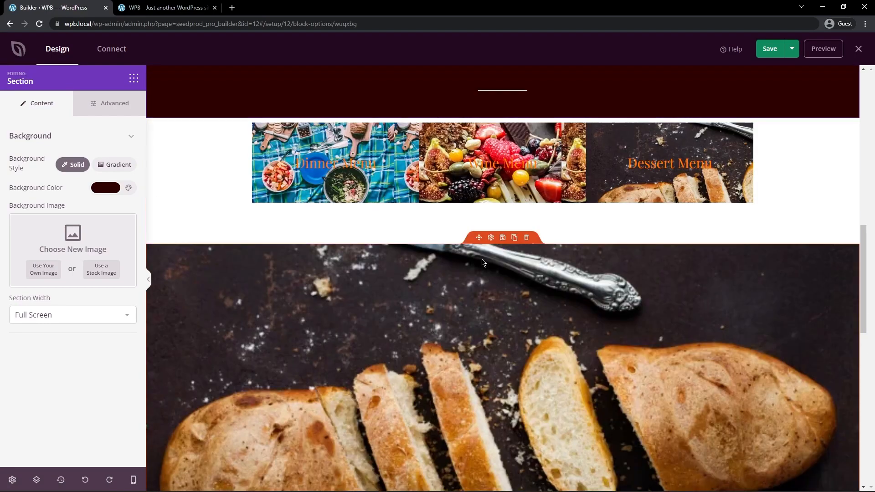
click(526, 238)
key(Escape)
click(526, 237)
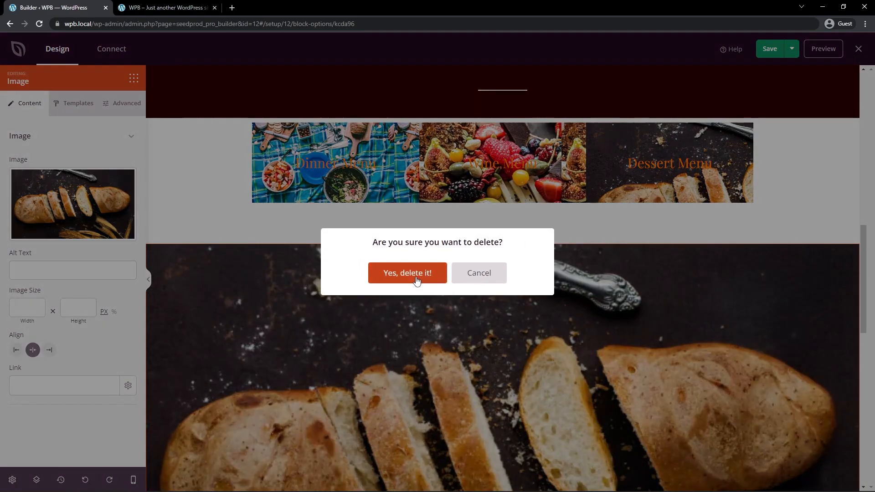
click(409, 272)
scroll(454, 257, up, 3)
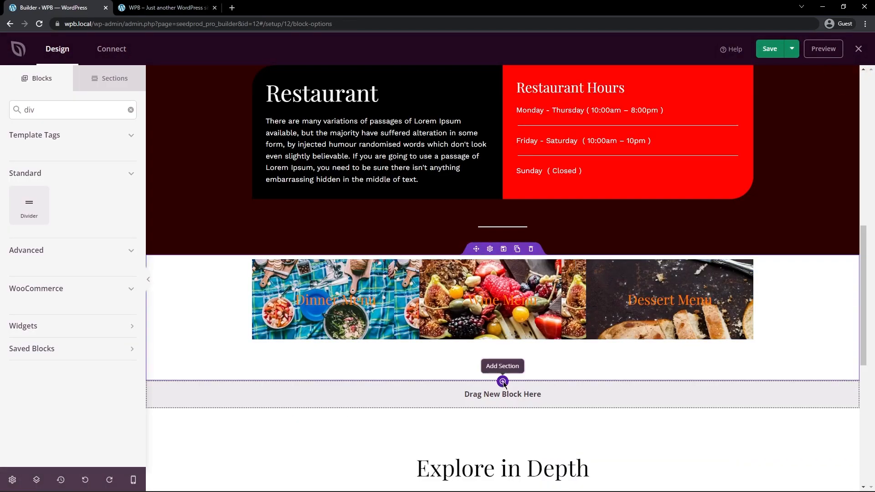
Add a new single-column section and move it above the row of menu images
click(501, 381)
click(430, 449)
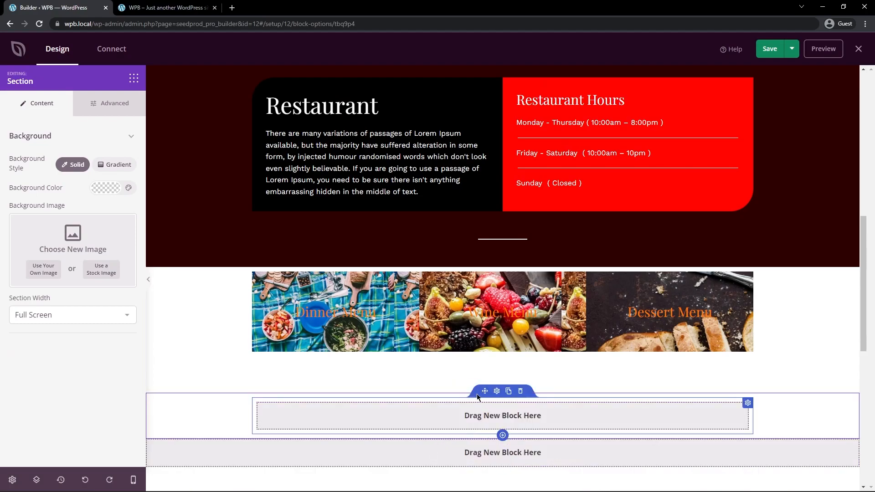
drag(503, 388, 445, 278)
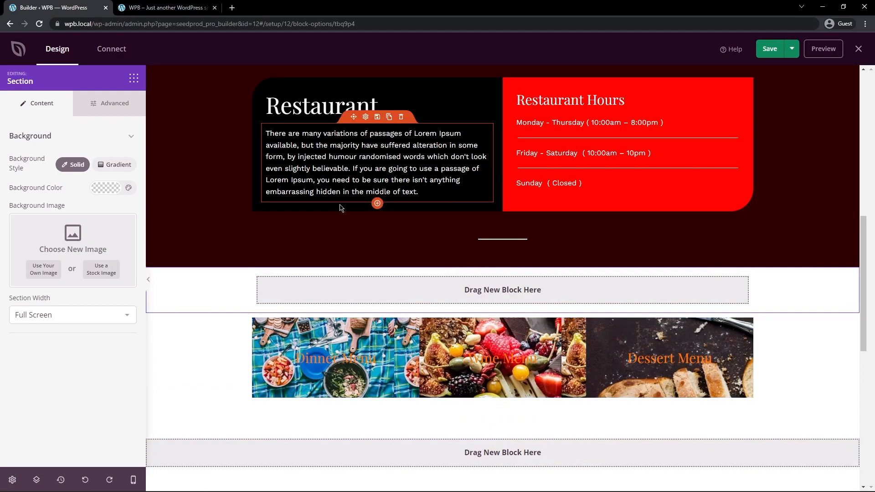
Add a text block reading "OUR HISTORY" to the new section and center it
click(134, 79)
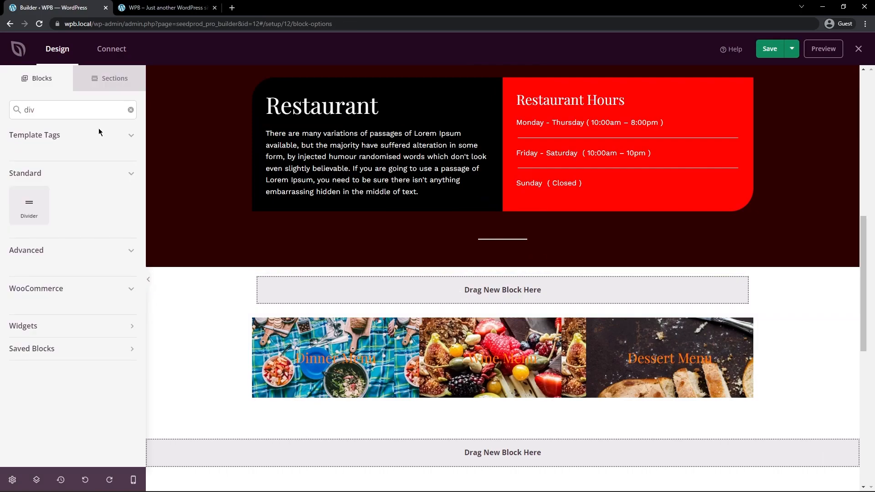
double_click(29, 110)
key(BackSpace)
drag(73, 371, 511, 291)
click(490, 274)
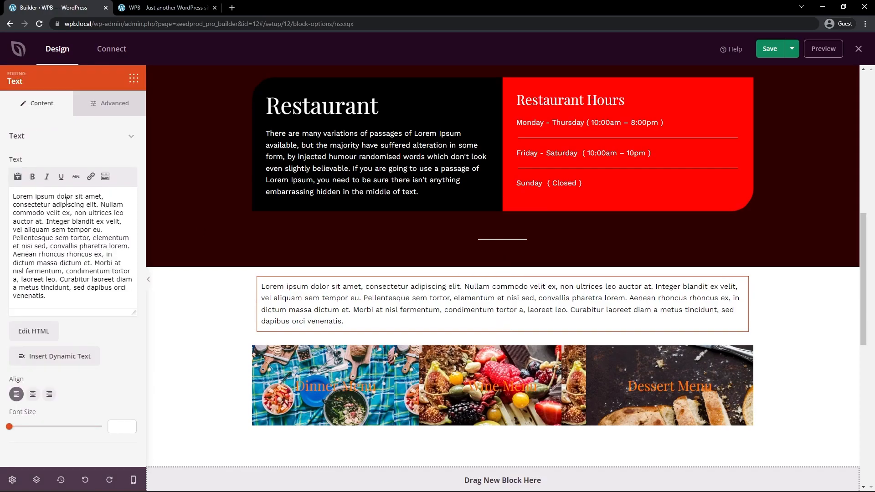
key(ctrl+a)
text(OUR HISTORY)
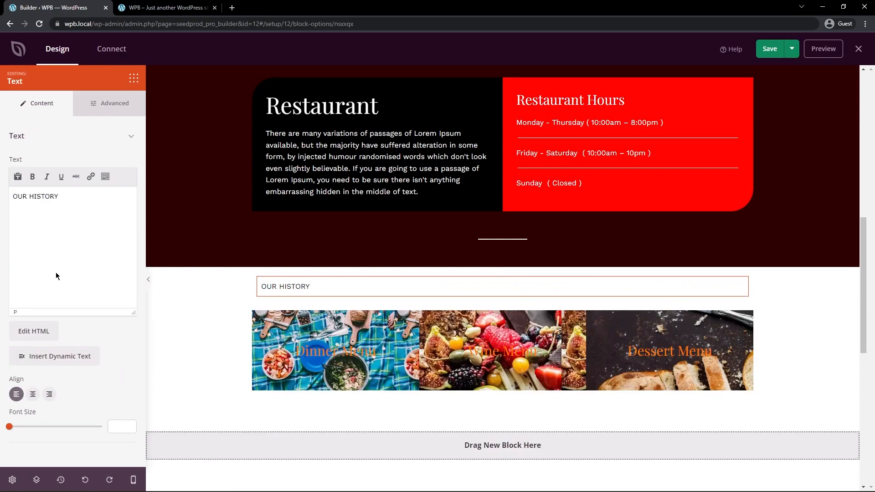
click(33, 395)
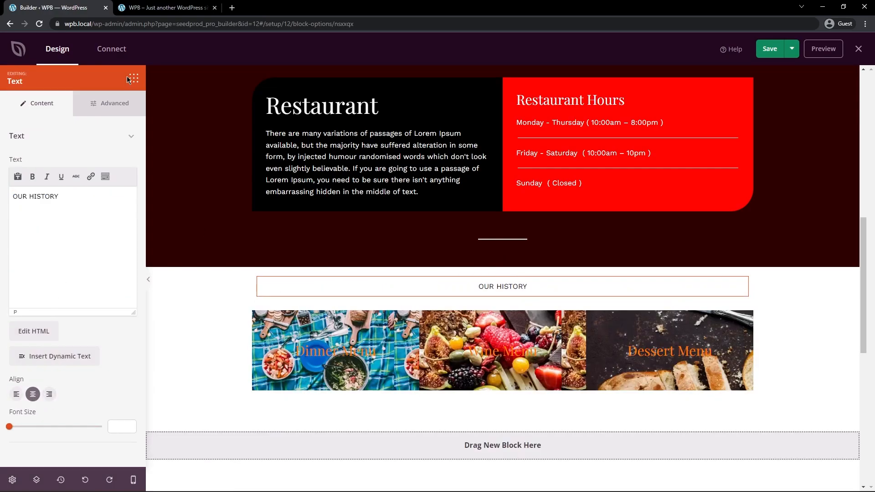
Add a headline reading "100 Years Of Service" below OUR HISTORY with a font size of 72
click(134, 80)
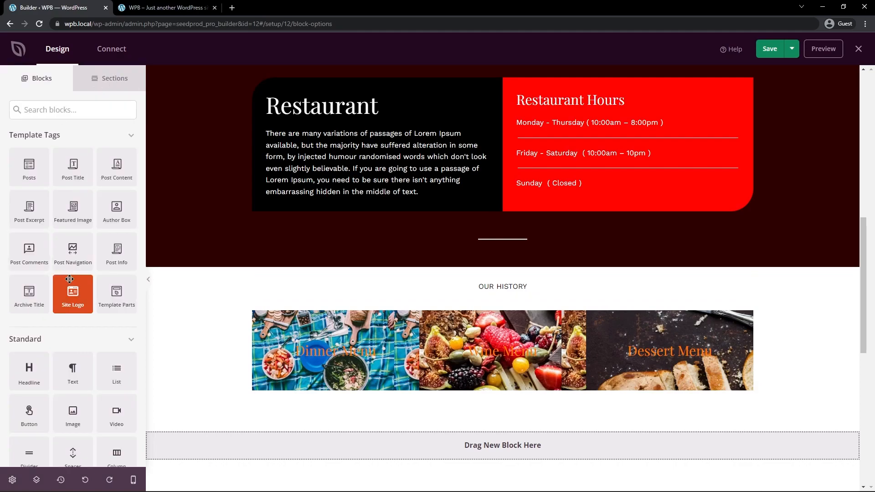
scroll(466, 243, up, 8)
scroll(466, 243, up, 2)
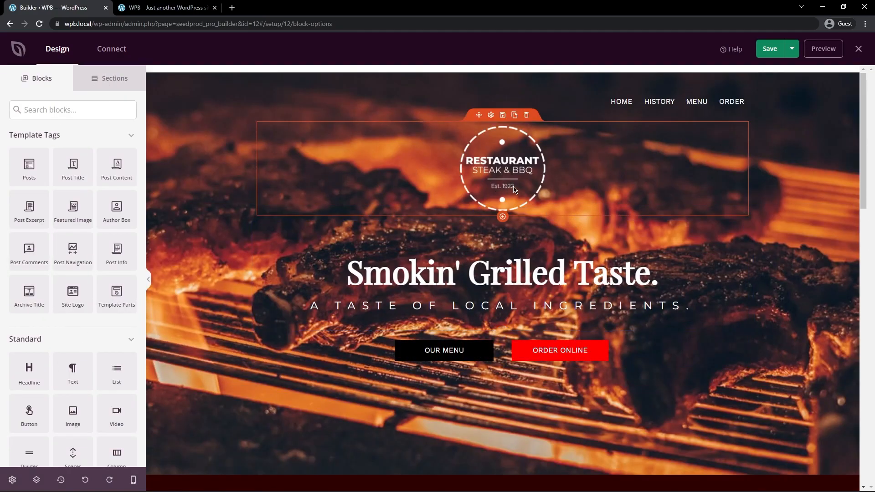
scroll(514, 190, down, 11)
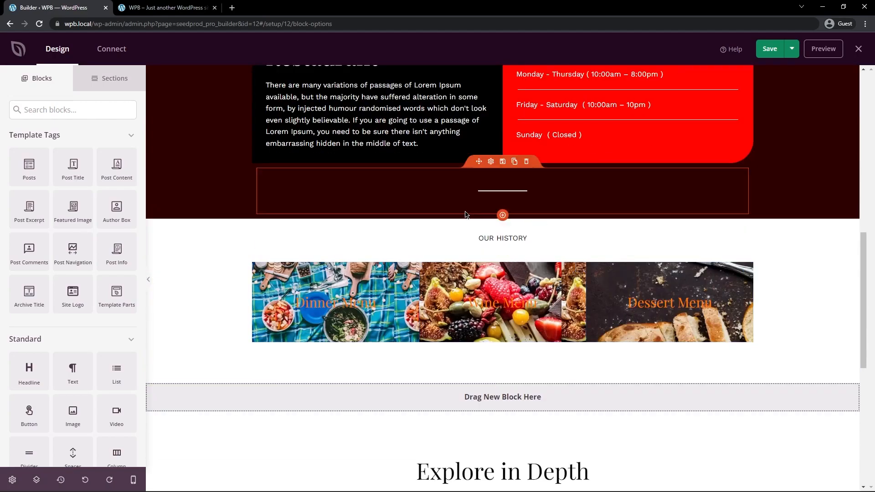
drag(39, 367, 506, 271)
click(491, 243)
drag(103, 192, 1, 192)
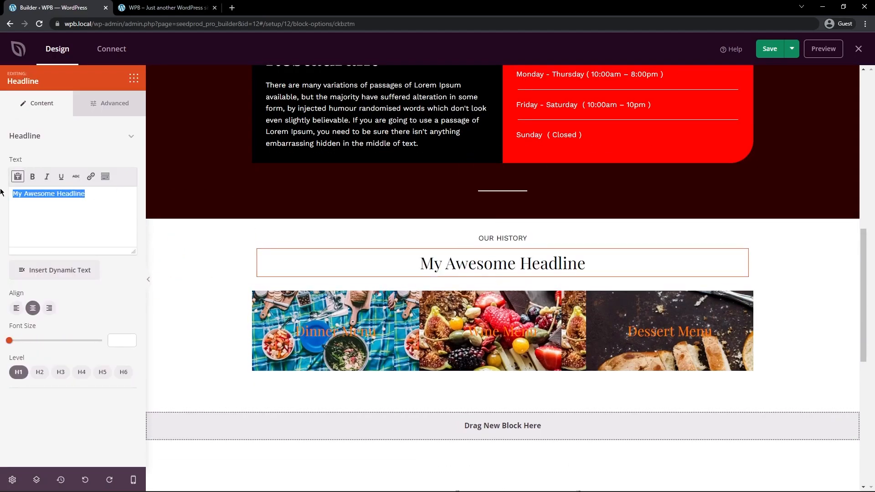
text(100 Years Of Service)
drag(9, 340, 113, 341)
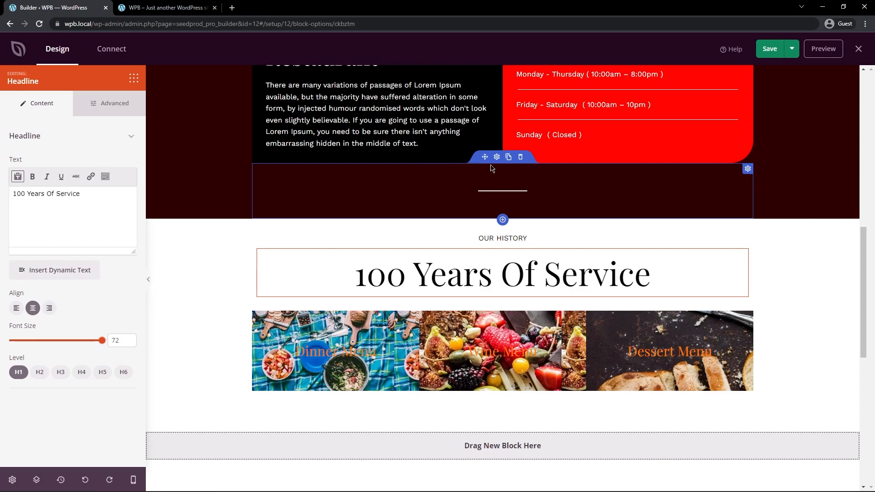
Duplicate the white divider row, move the copy below the 100 Years Of Service headline, and color its line black (#000000)
click(508, 159)
scroll(503, 176, up, 2)
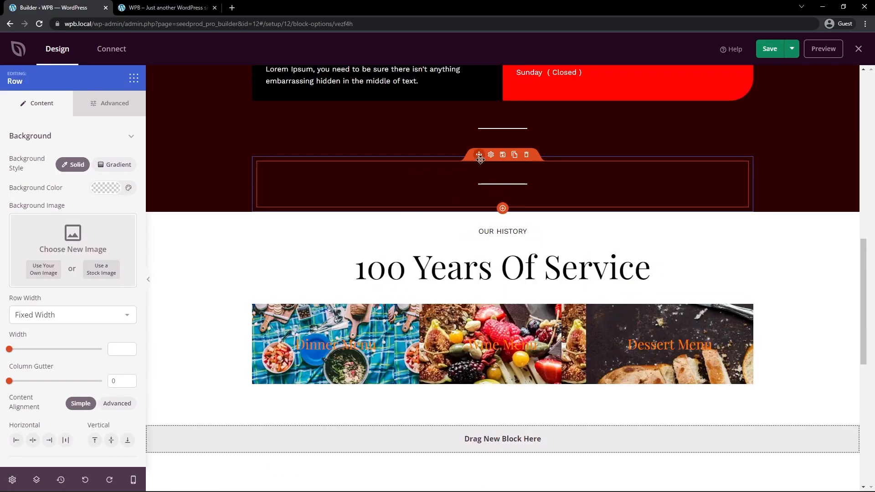
drag(485, 150, 481, 248)
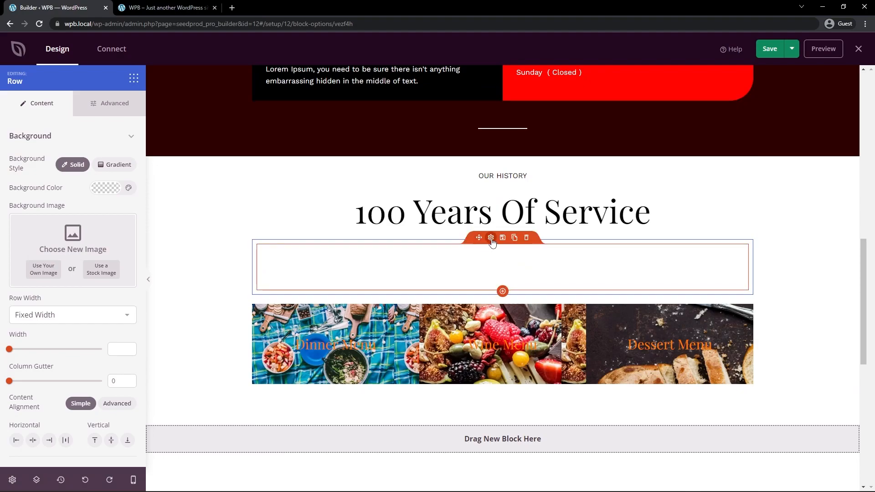
click(490, 238)
click(106, 197)
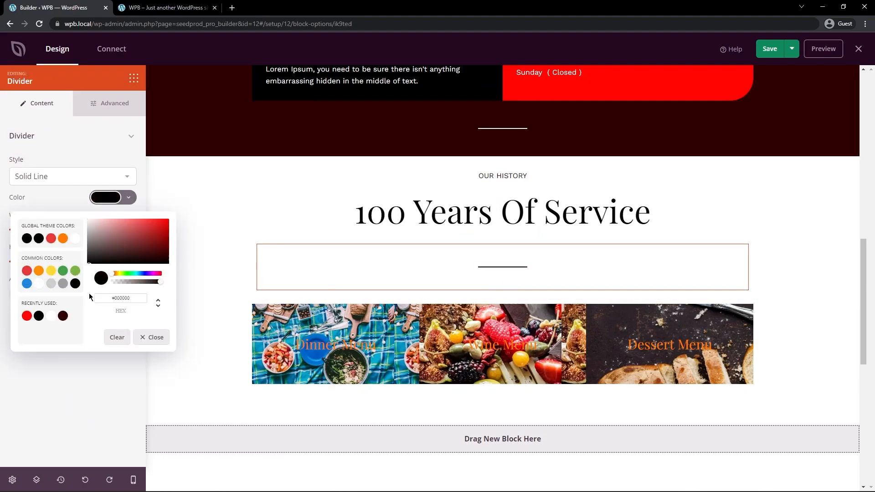
click(68, 353)
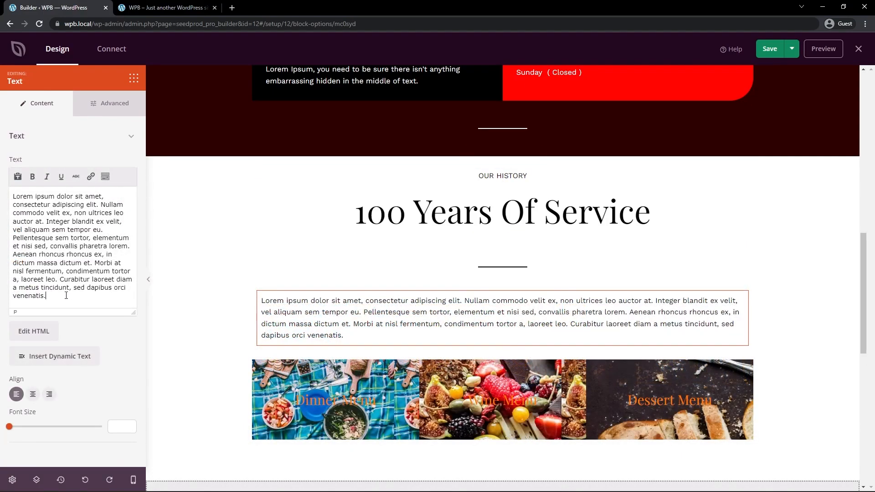
Add a text block below the black divider, trim its placeholder to end at "auctor at.", and format it uppercase, centered, size 15
drag(68, 295, 47, 220)
key(BackSpace)
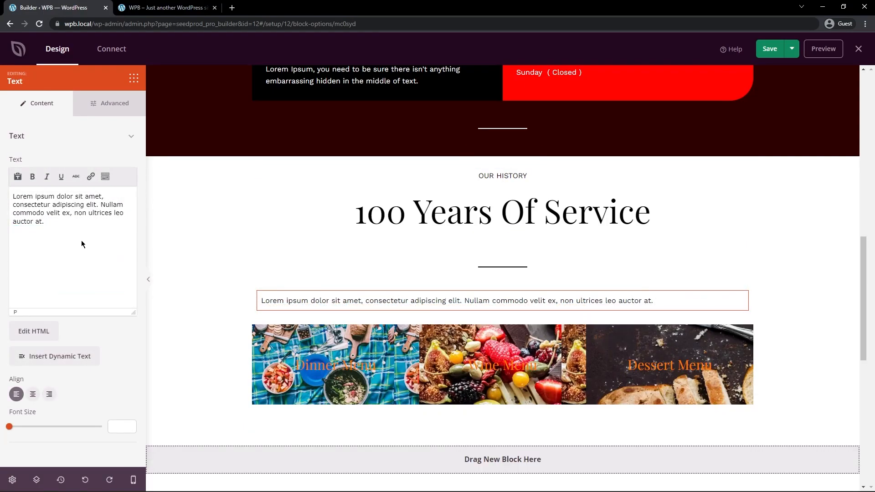
drag(11, 431, 23, 430)
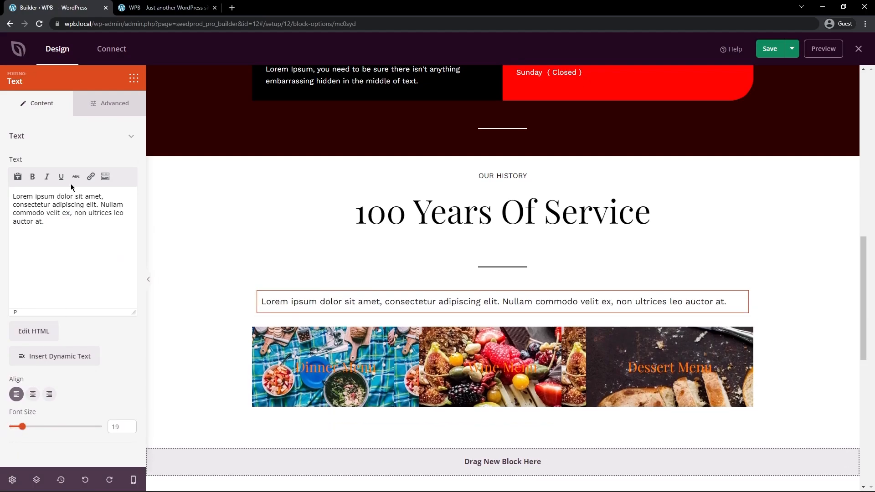
click(116, 109)
click(121, 160)
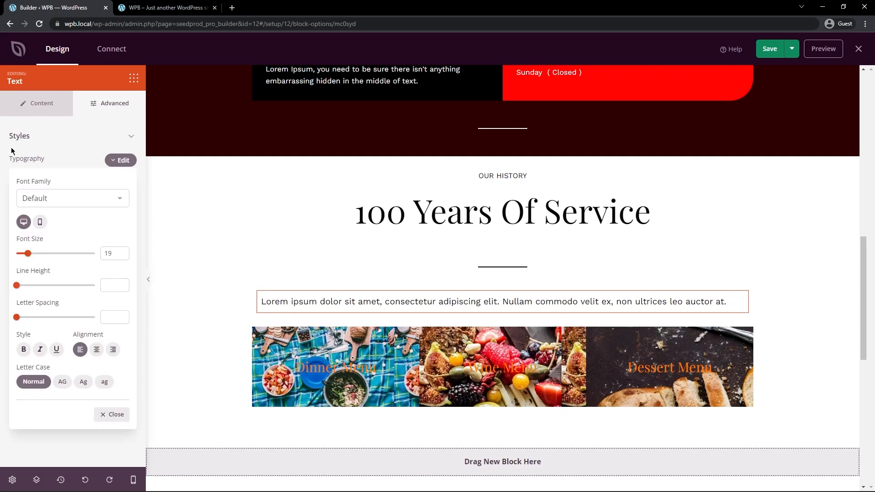
click(62, 382)
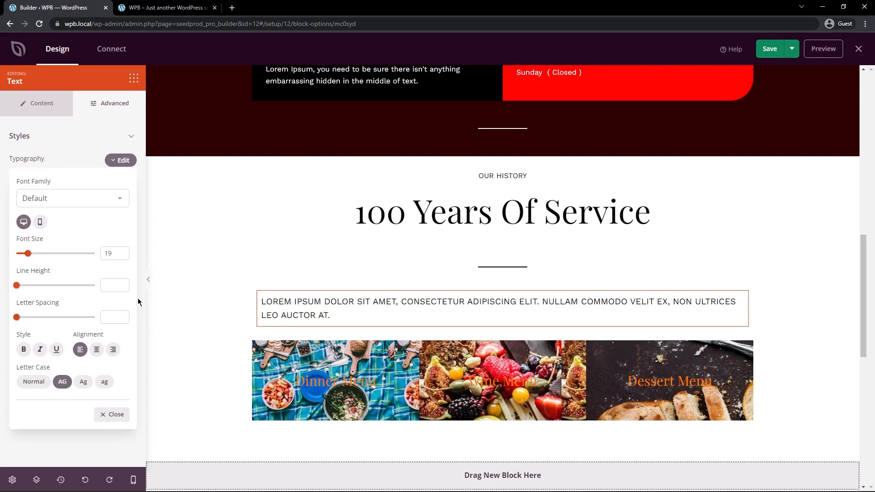
click(75, 139)
click(45, 107)
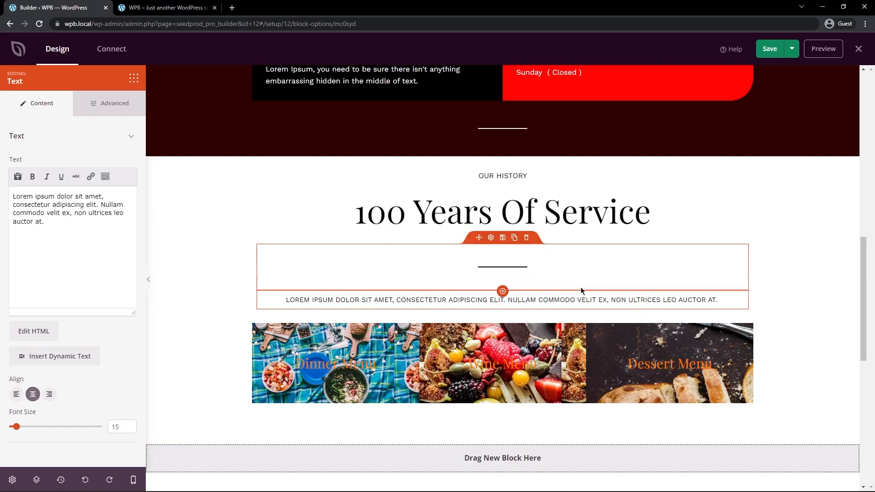
Add a second text block below the uppercase line with the centered "Nemo enim ipsam voluptatem" paragraph
drag(83, 373, 431, 310)
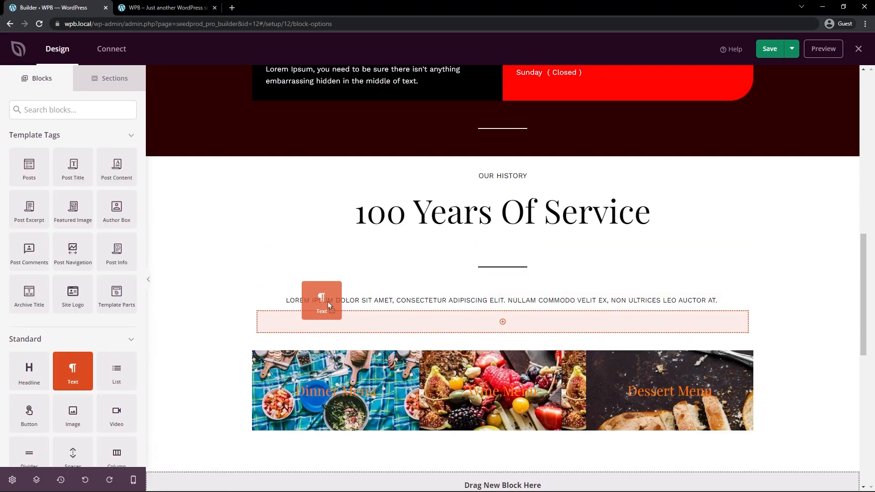
click(491, 309)
key(ctrl+a)
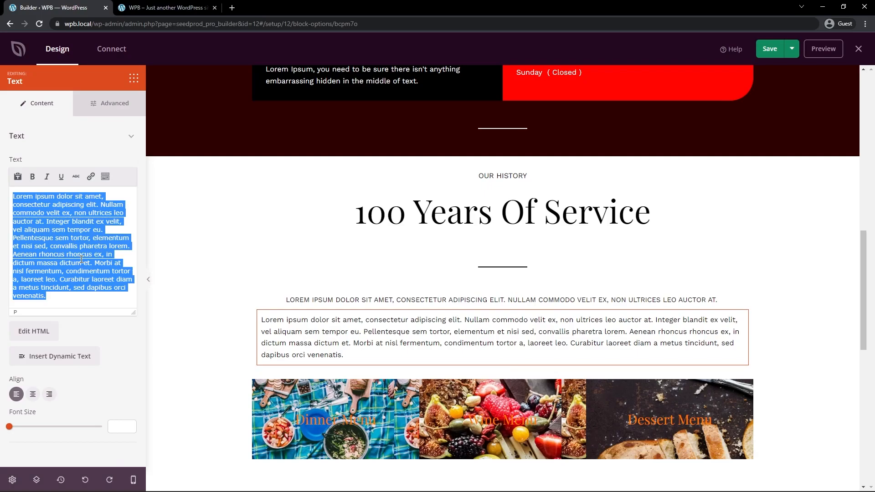
text(Nemo enim ipsam voluptatem quia voluptas sit aspernatur aut odit aut fugit, sed quia consequuntur magni dolores eos qui ratione voluptatem sequi nesciunt. Neque porro quisquam est, qui dolorem ipsum quia dolor sit amet, consectetur, adipisci velit, sed quia non numquam eius modi tempora incidunt ut labore.)
click(32, 393)
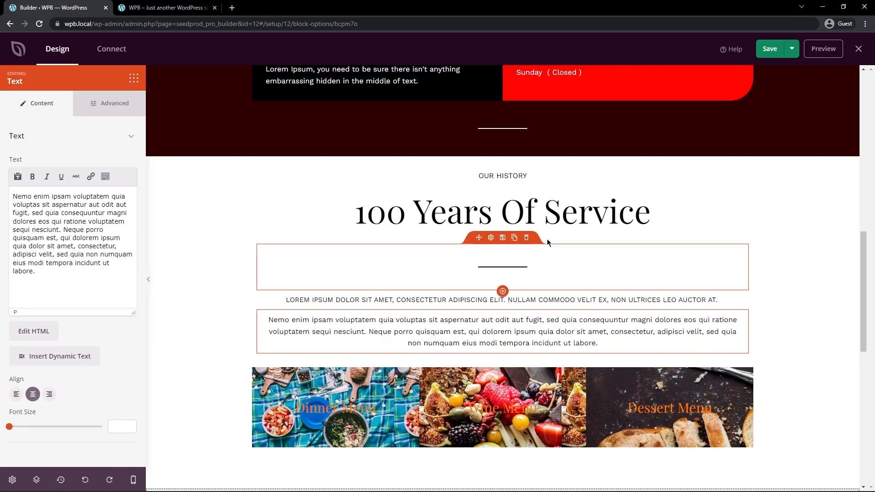
Duplicate the hero's ORDER ONLINE button, move the copy below the history paragraph, and center it
scroll(550, 248, up, 2)
scroll(488, 355, up, 10)
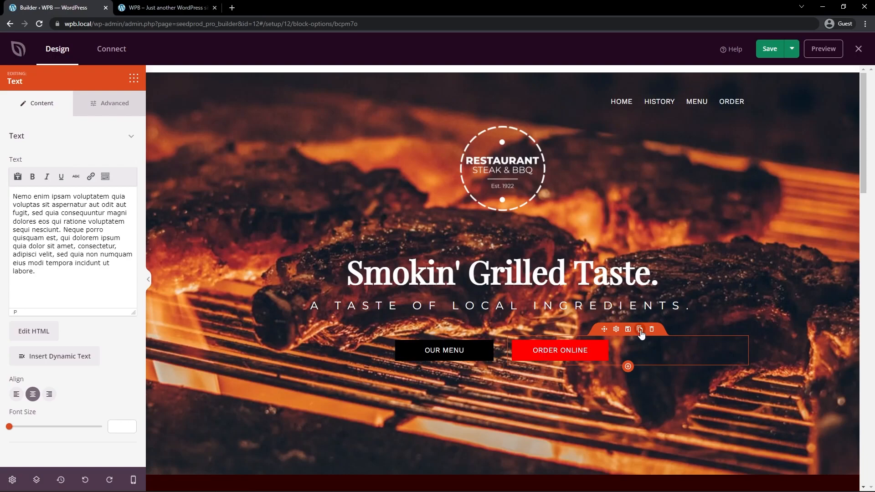
click(640, 329)
drag(604, 191, 554, 384)
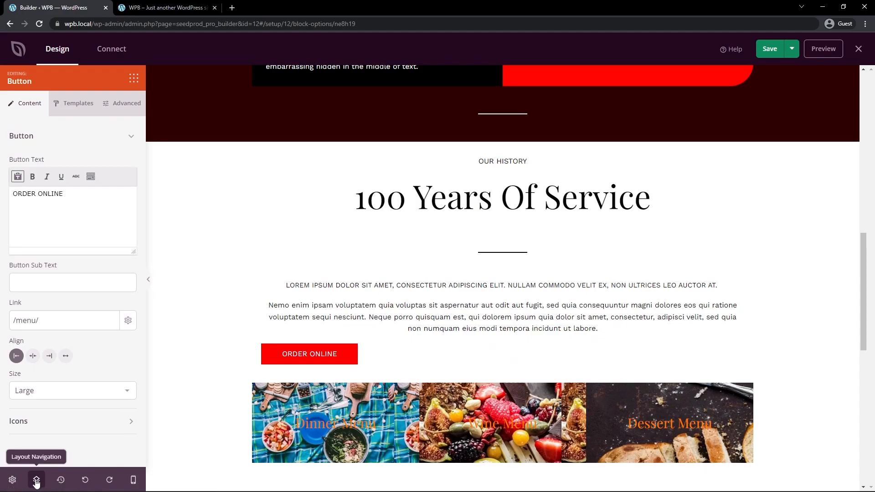
click(457, 341)
click(33, 355)
Change the copied button's text to "LEARN MORE ABOUT US" and its link to /history/
triple_click(57, 187)
text(LEARN)
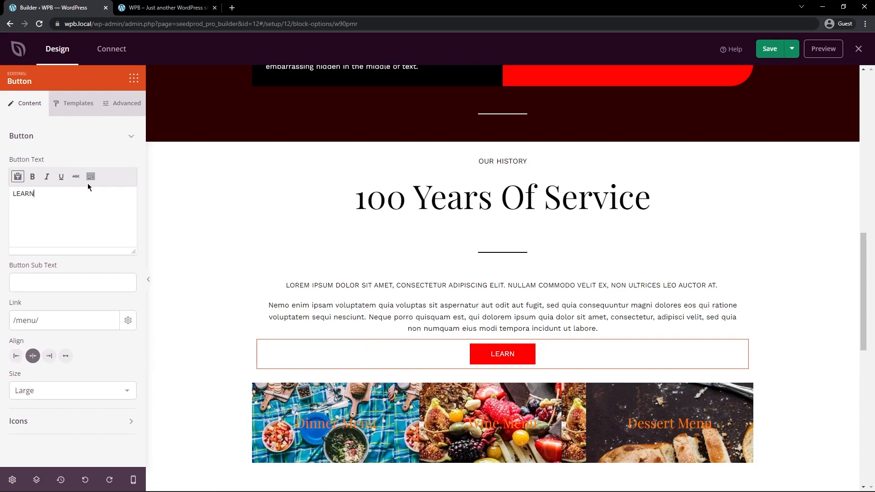
text( MORE ABOUT US)
double_click(26, 321)
text(history/)
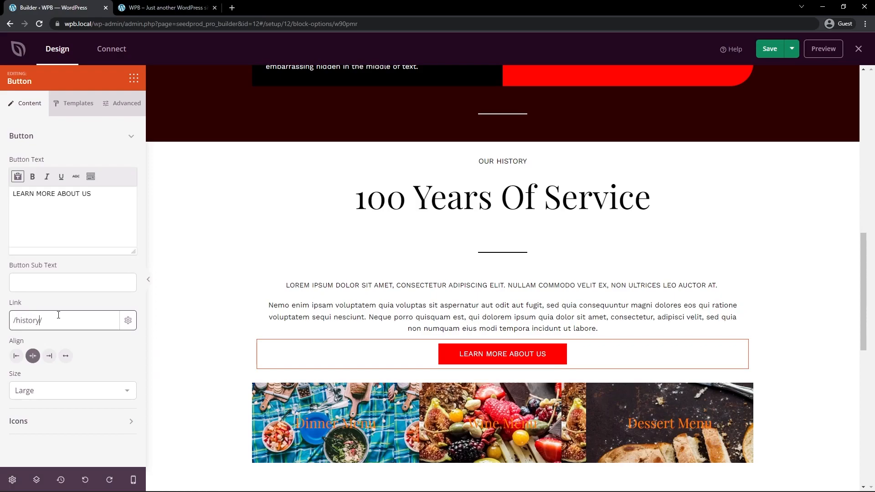
Set the LEARN MORE ABOUT US button's top margin to 50 and the history section's top and bottom padding to 50
click(122, 103)
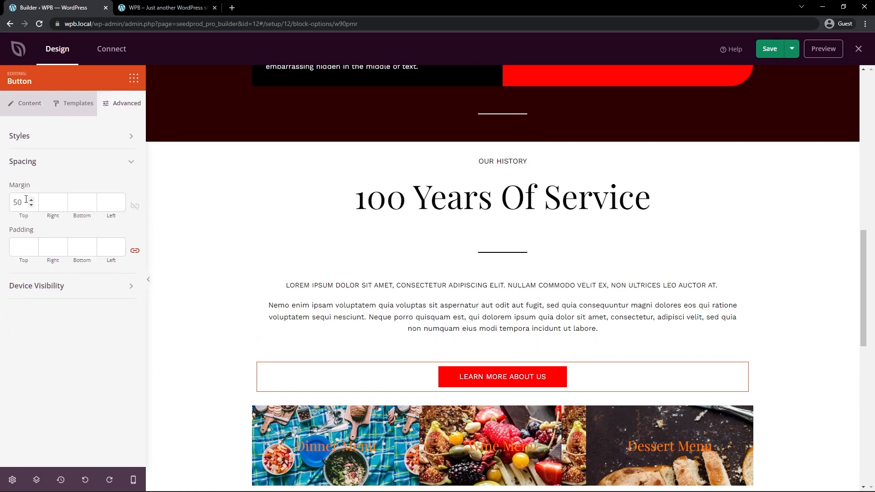
drag(862, 249, 792, 370)
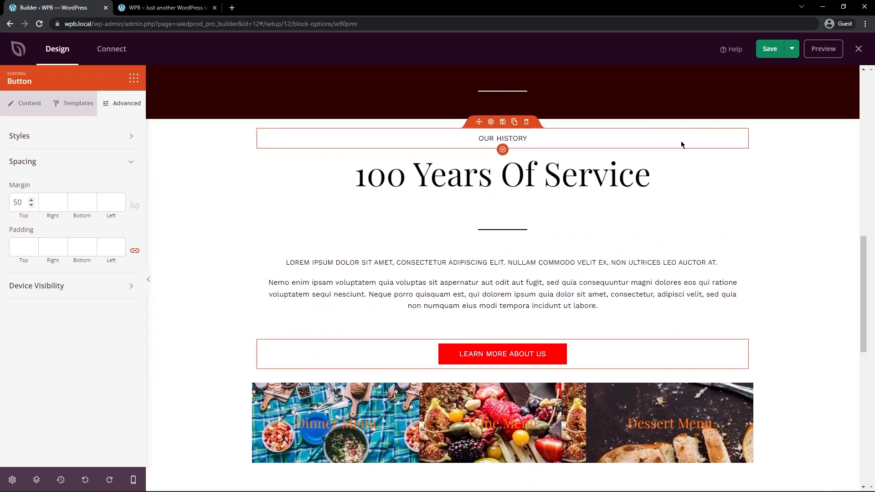
click(490, 115)
click(105, 115)
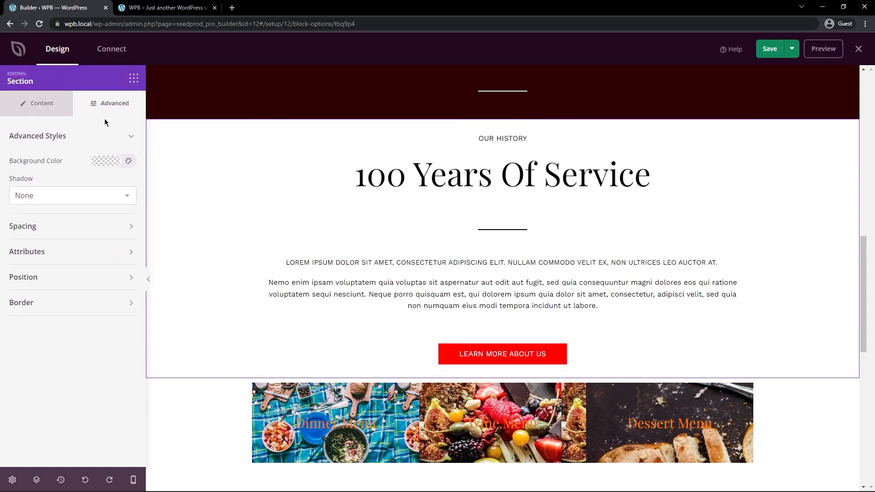
click(37, 228)
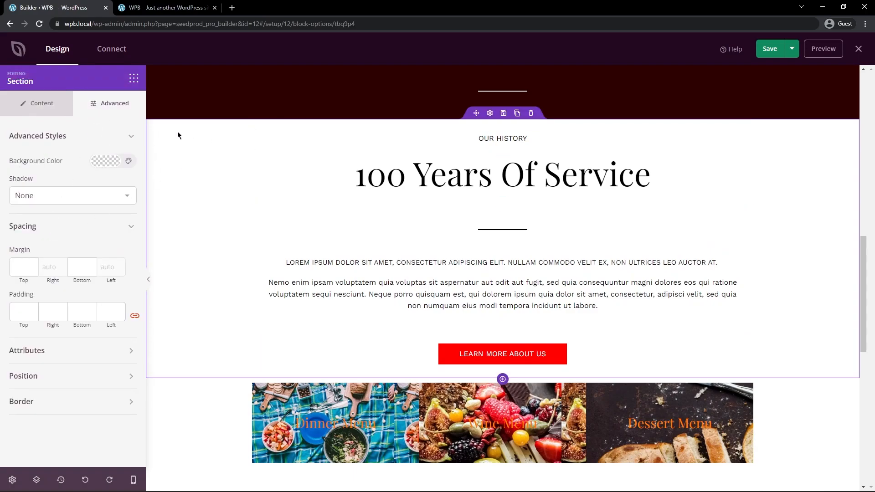
click(19, 311)
text(50)
click(79, 311)
text(50)
scroll(592, 237, up, 1)
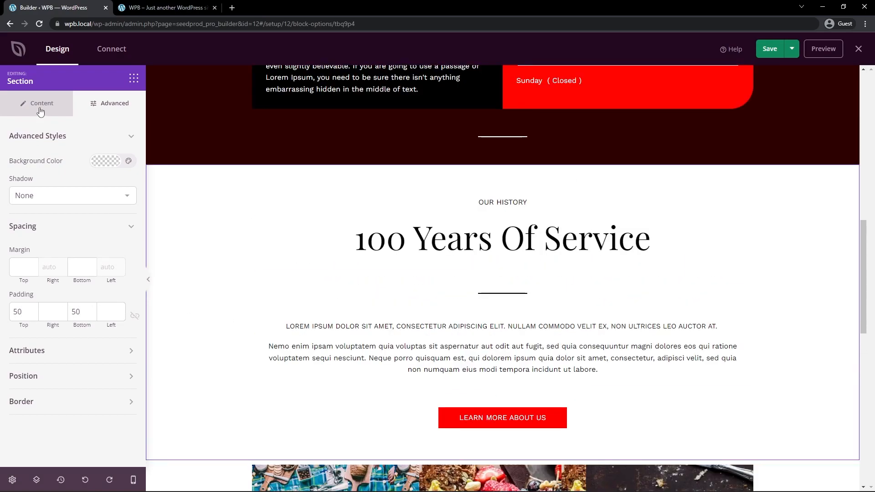
Search the stock images for "subtle texture" and use the creased tan paper image as the history section's background
click(39, 110)
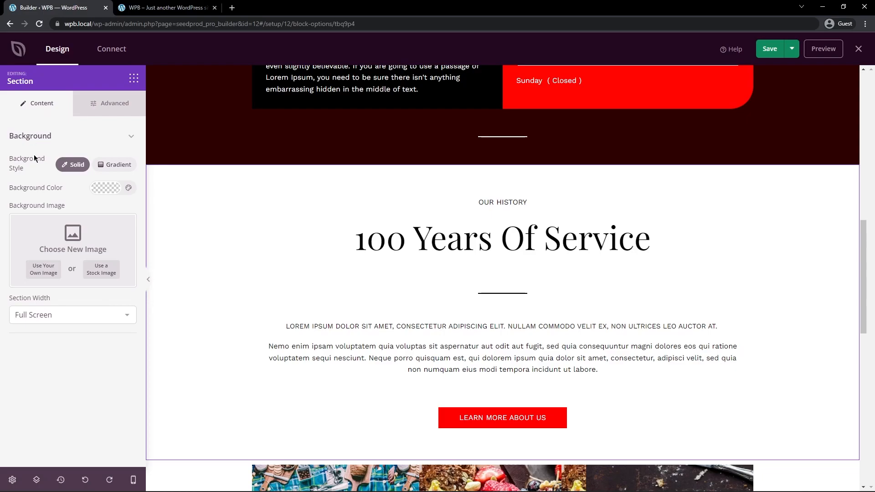
click(101, 273)
click(342, 271)
text(subtle texture)
click(547, 269)
scroll(437, 159, down, 1)
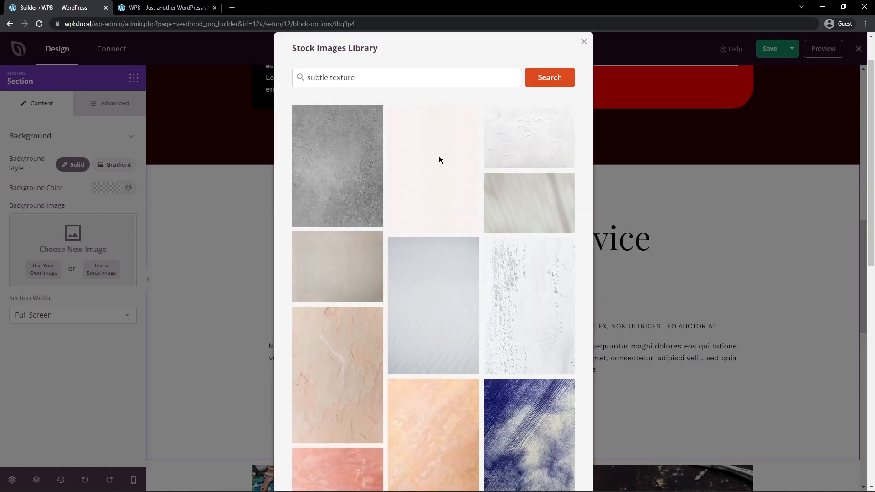
scroll(453, 225, down, 10)
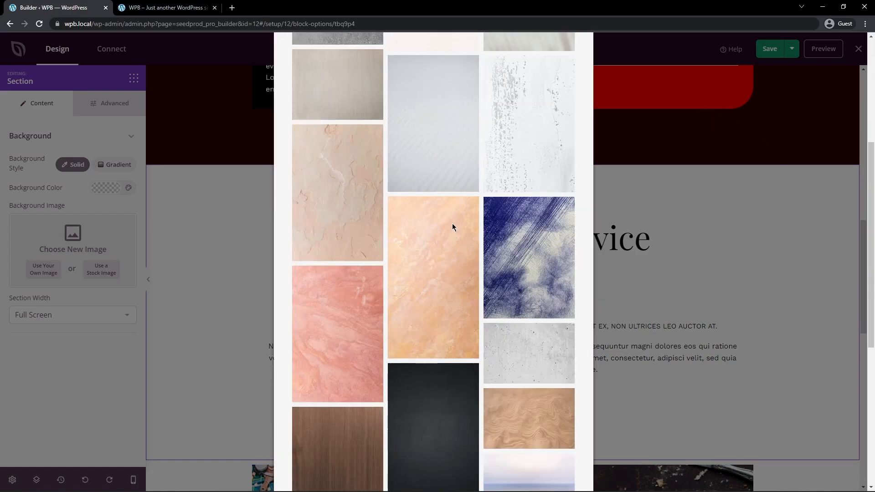
click(456, 434)
scroll(497, 259, down, 5)
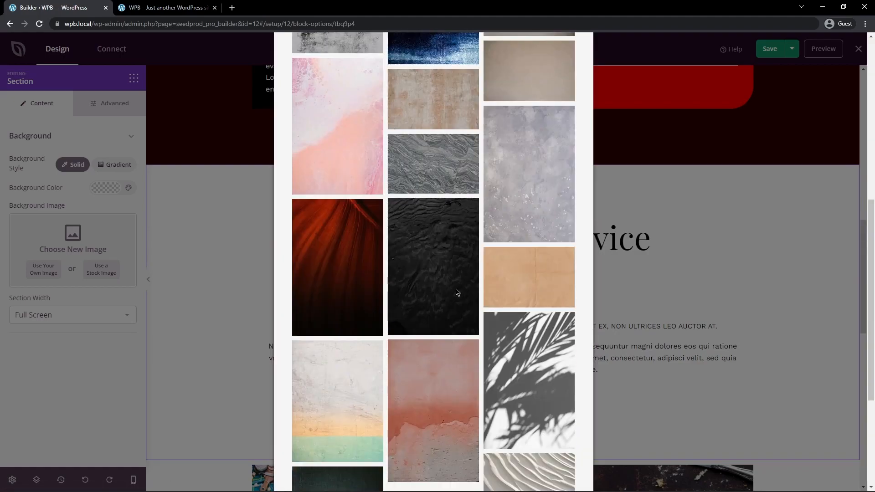
click(529, 274)
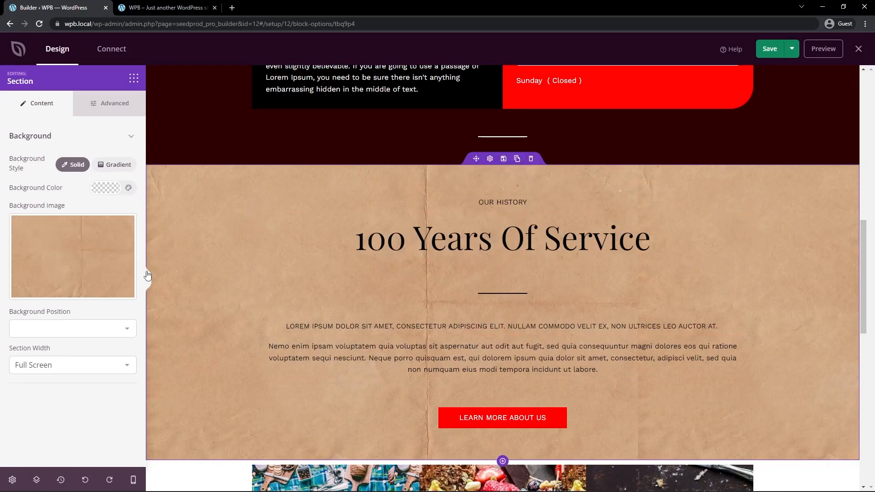
Set the history section's background position to Repeat Horizontal Top after trying 100% Width Top
click(39, 328)
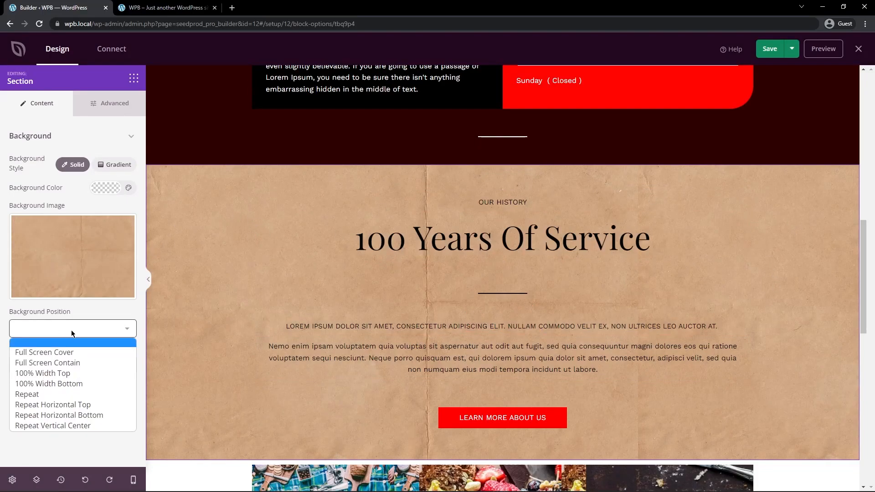
click(78, 374)
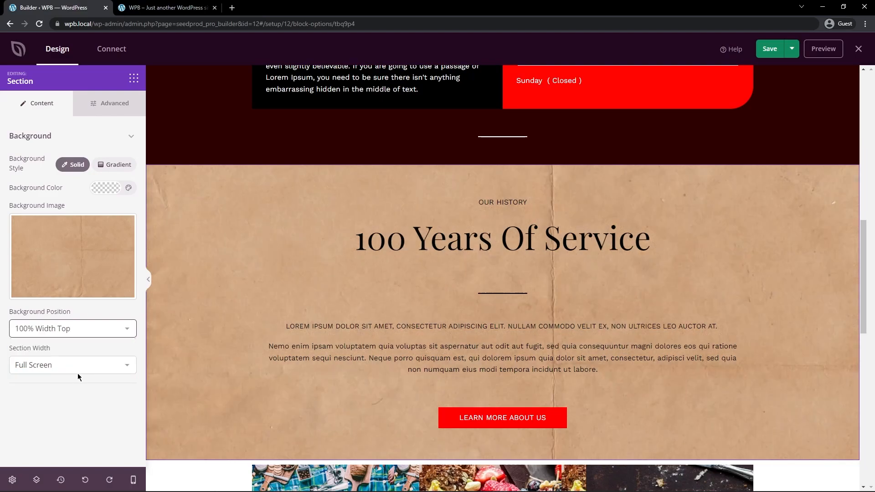
click(91, 326)
click(91, 405)
click(85, 330)
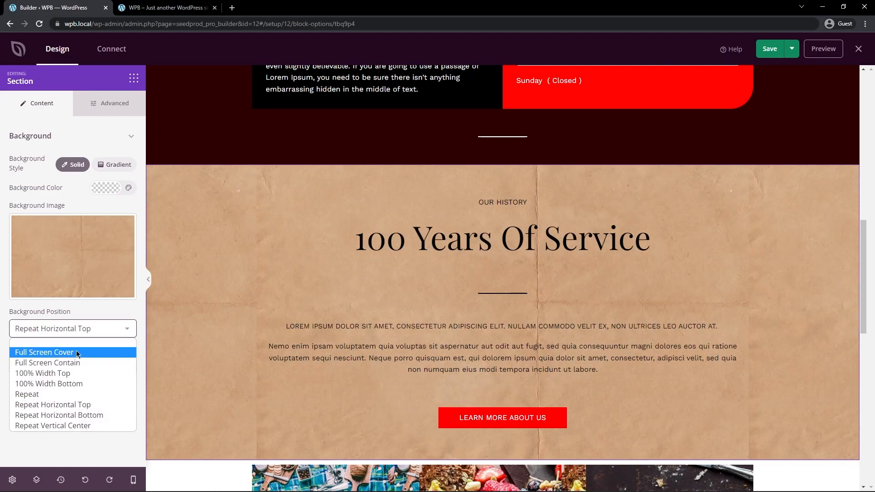
click(114, 401)
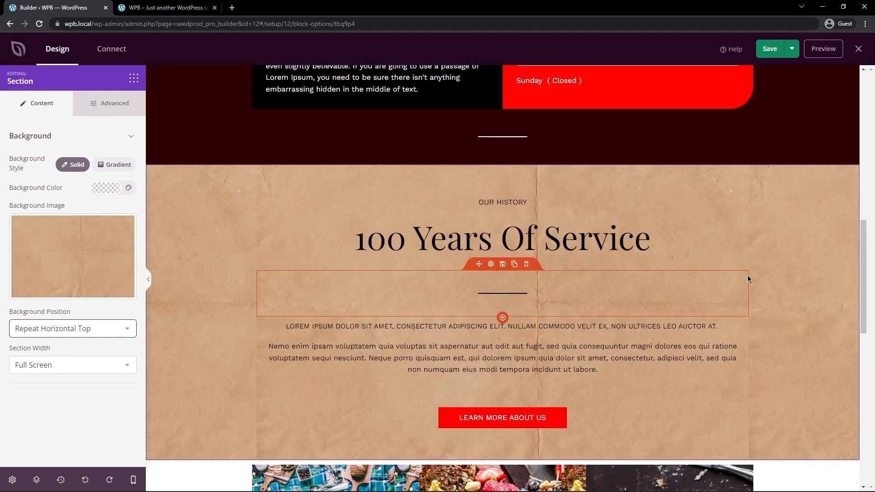
Delete the Dinner Menu, Wine Menu and Dessert Menu headings from the three menu image columns
scroll(808, 306, down, 1)
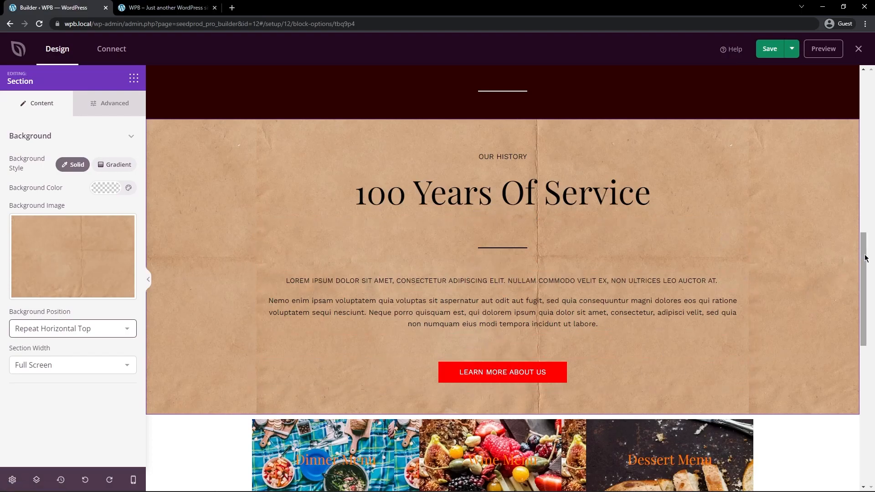
scroll(808, 288, down, 5)
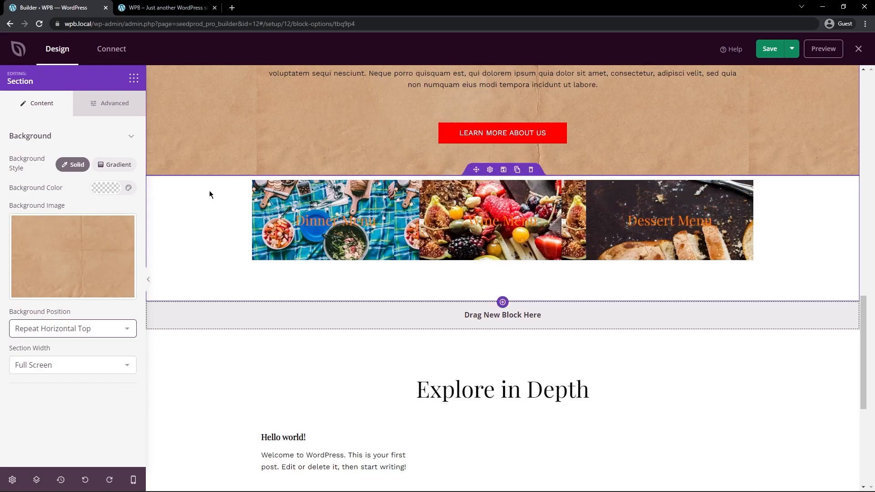
click(359, 201)
click(406, 272)
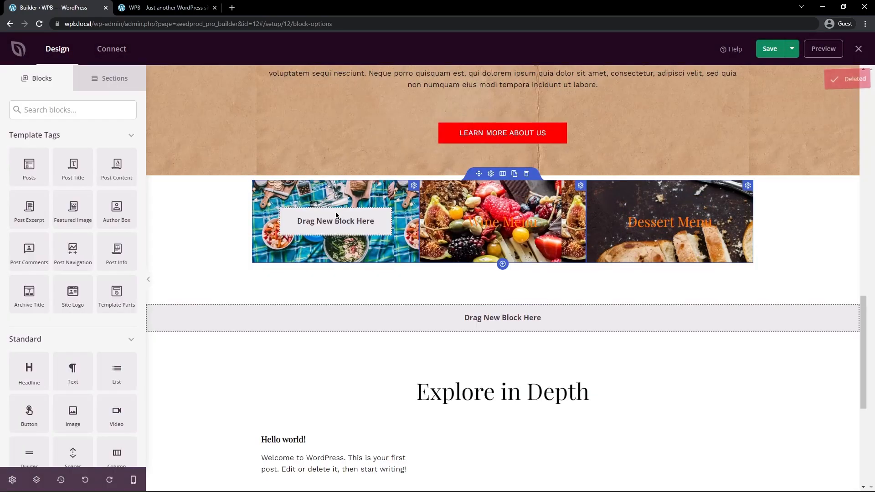
click(527, 202)
click(406, 273)
click(693, 202)
click(406, 272)
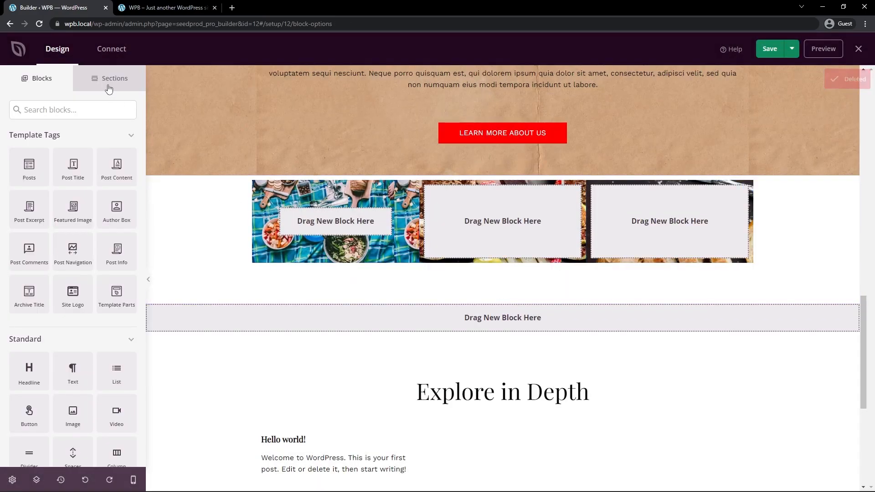
Find the Button block and add it to the first menu image column
click(64, 108)
text(button)
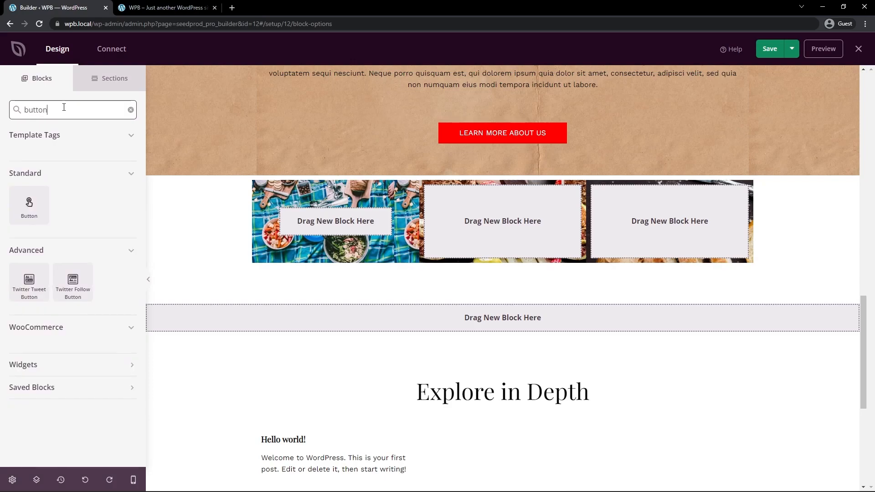
drag(29, 205, 344, 220)
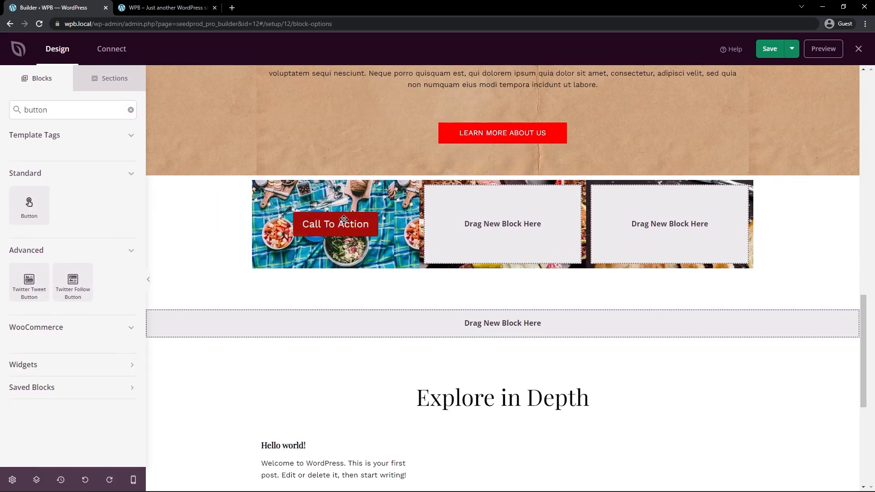
Set the new button's text to "LUNCH MENU" and its link to /menu/
click(324, 201)
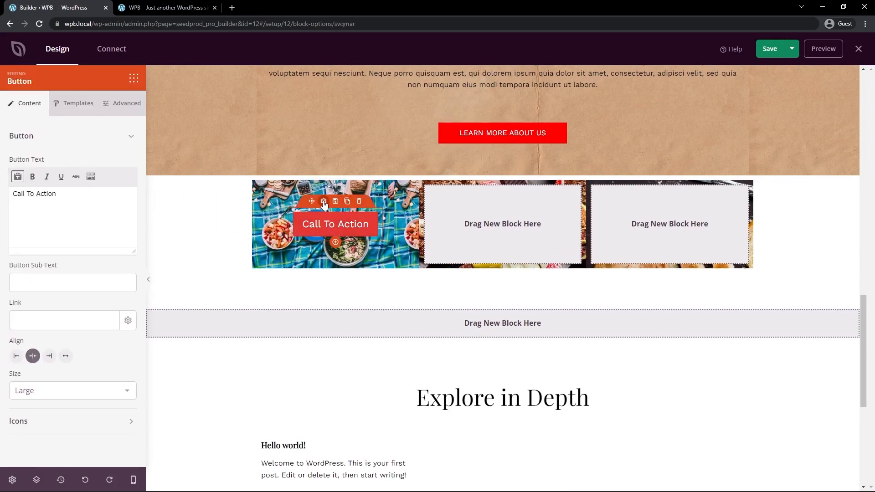
drag(74, 201, 0, 192)
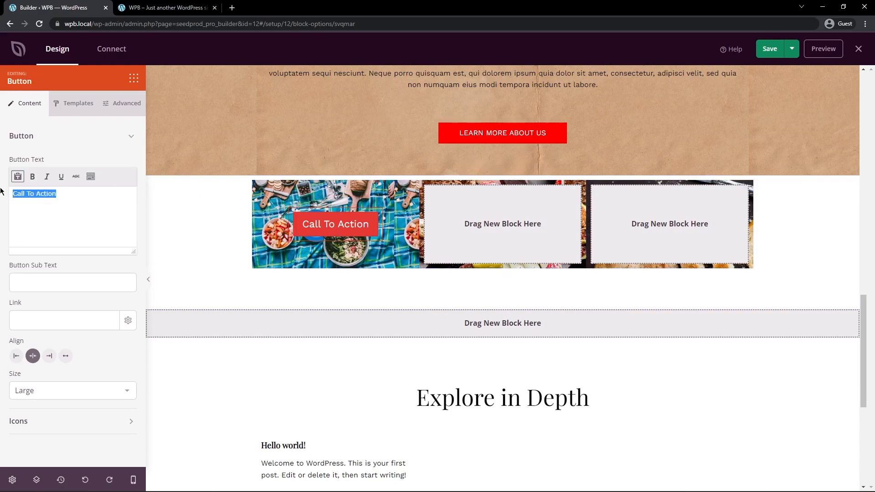
text(LUNCH MENU)
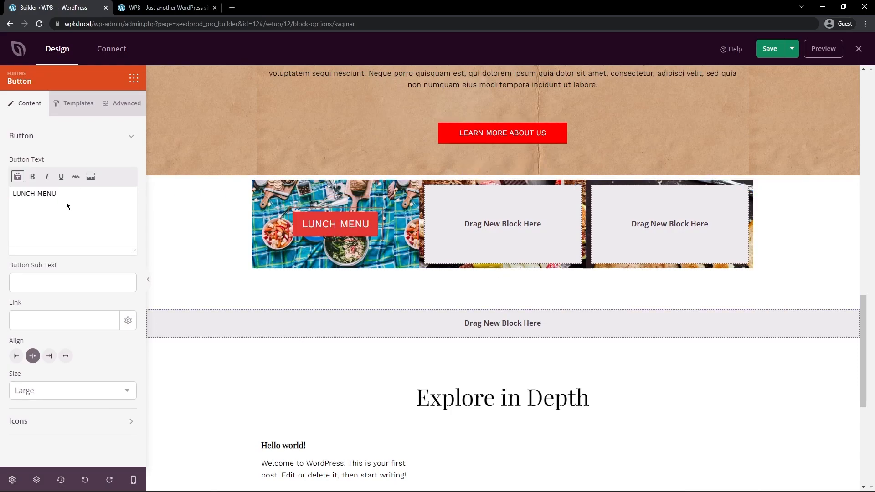
drag(56, 202, 13, 192)
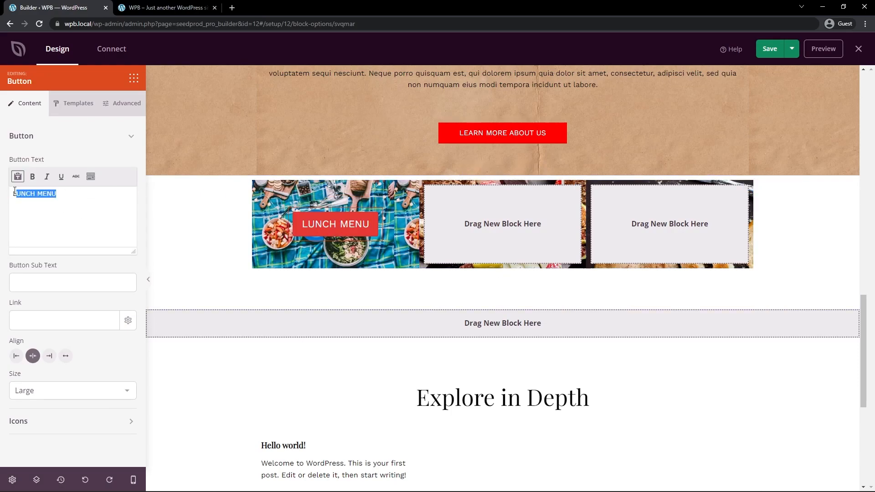
click(123, 104)
click(121, 160)
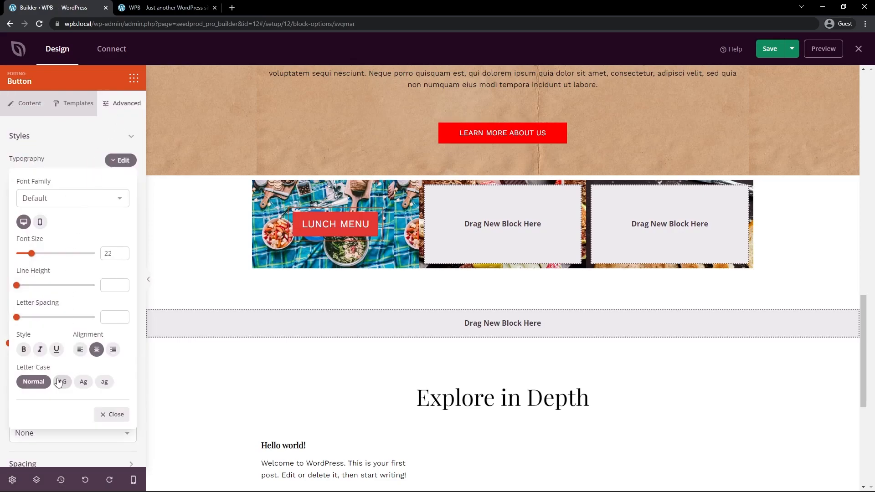
click(25, 104)
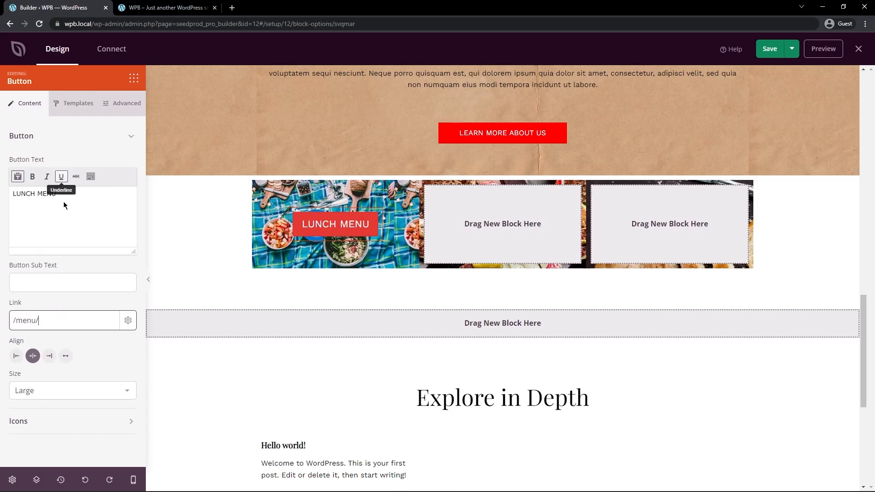
Give the LUNCH MENU button a semi-transparent black background and set its border radius to 0
click(122, 104)
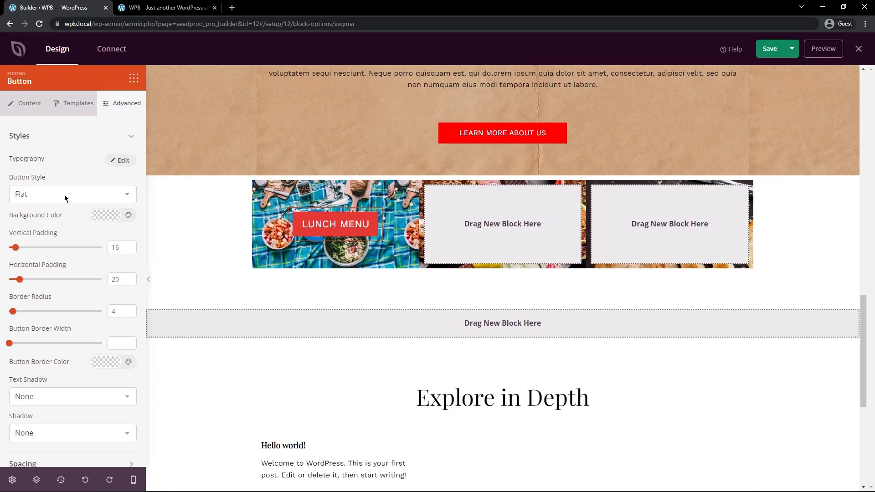
click(104, 217)
drag(145, 263, 73, 290)
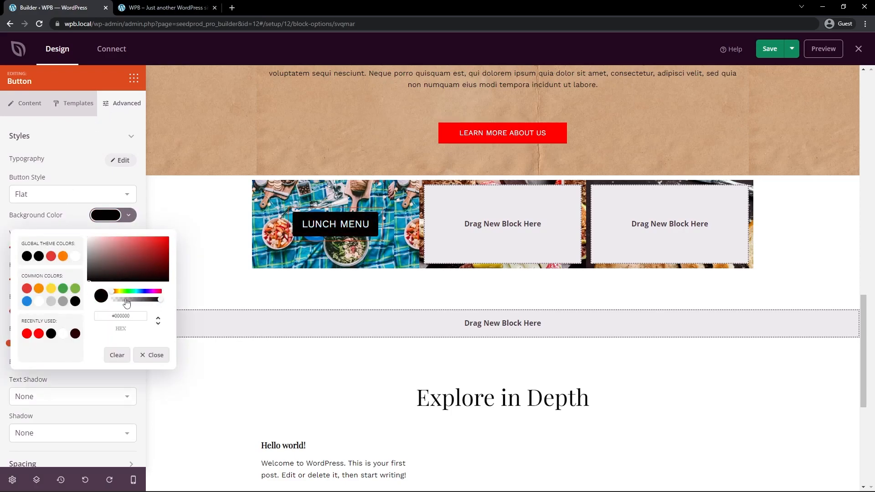
mouse_move(160, 302)
mouse_down()
mouse_move(117, 302)
mouse_move(143, 304)
mouse_up()
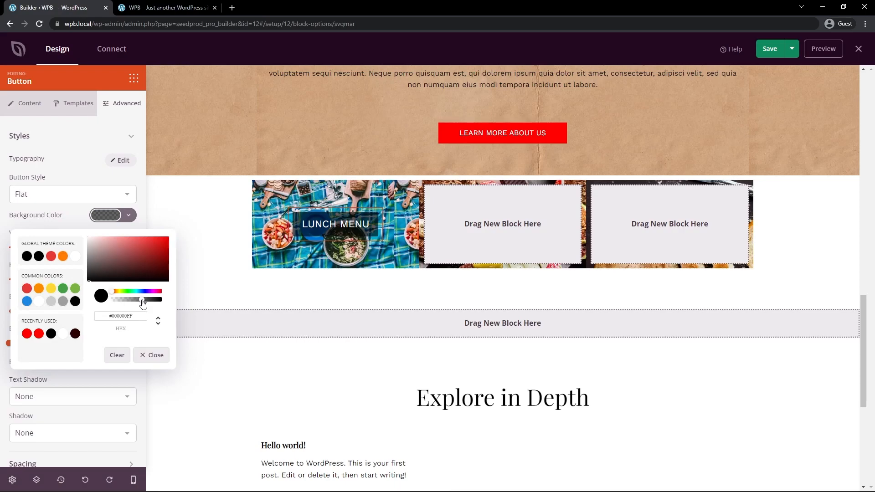
click(89, 194)
double_click(118, 312)
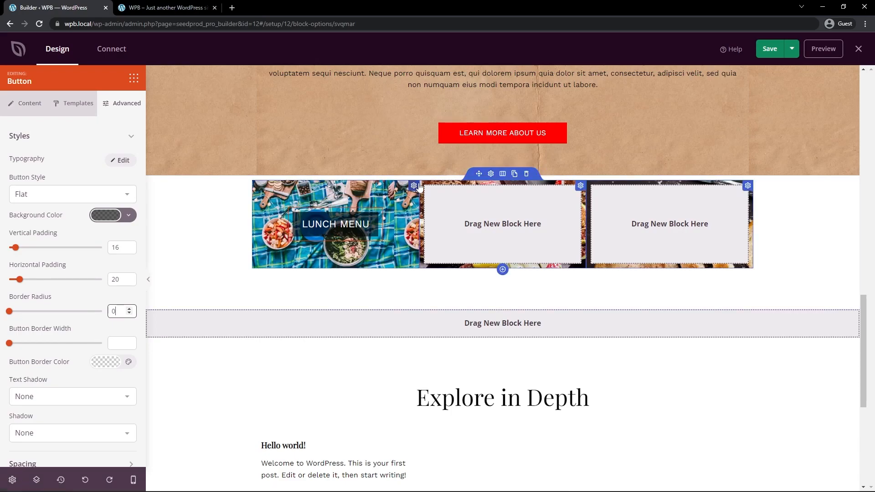
Replace the first menu column's background with a stock "burger" photo of an aproned person holding a tray of burgers
click(414, 187)
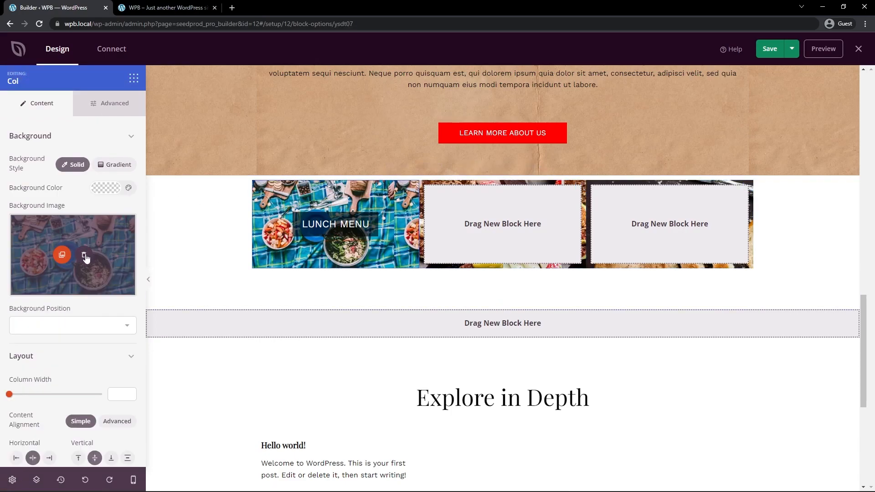
click(84, 255)
click(104, 269)
click(362, 267)
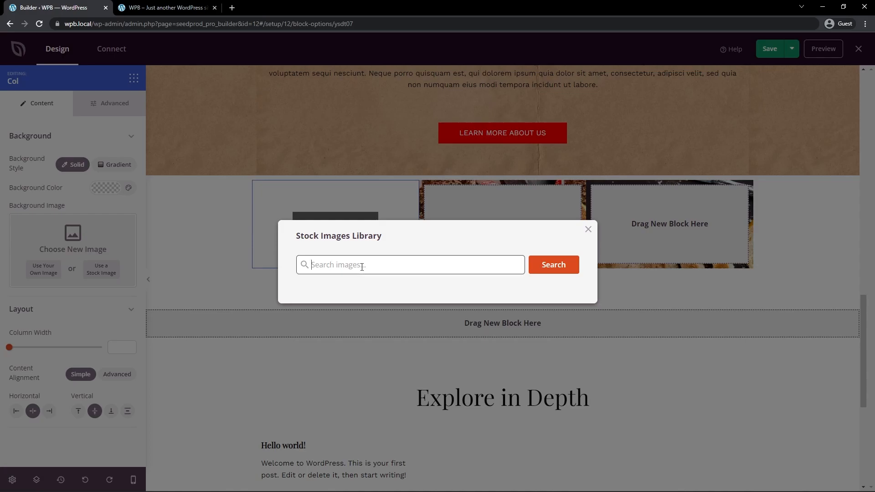
text(burger)
key(Return)
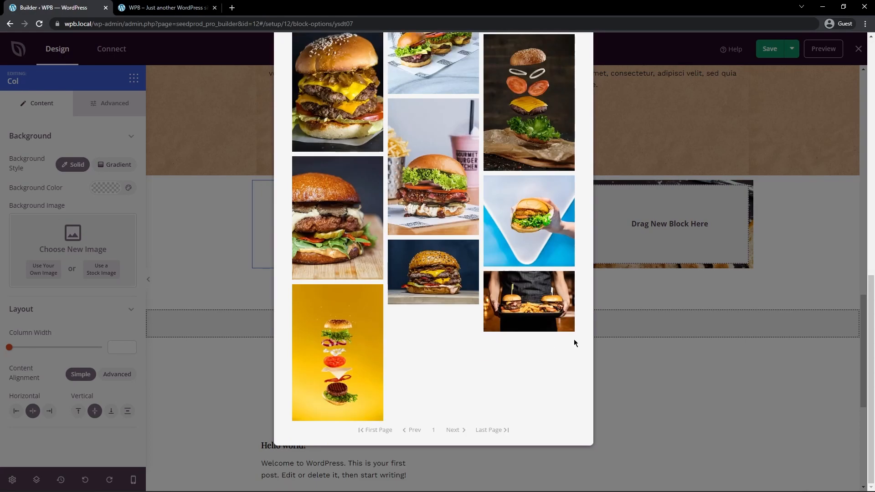
click(530, 299)
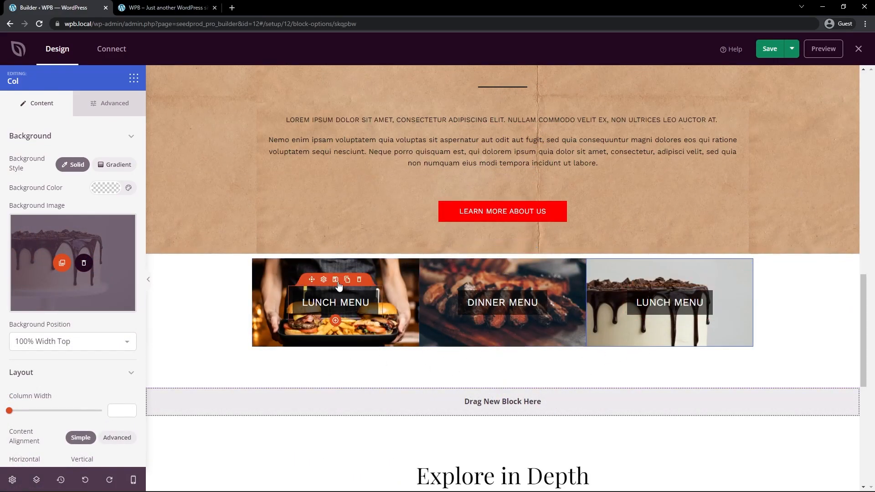
Set the background color of the section holding the menu images to #2E0000
click(196, 272)
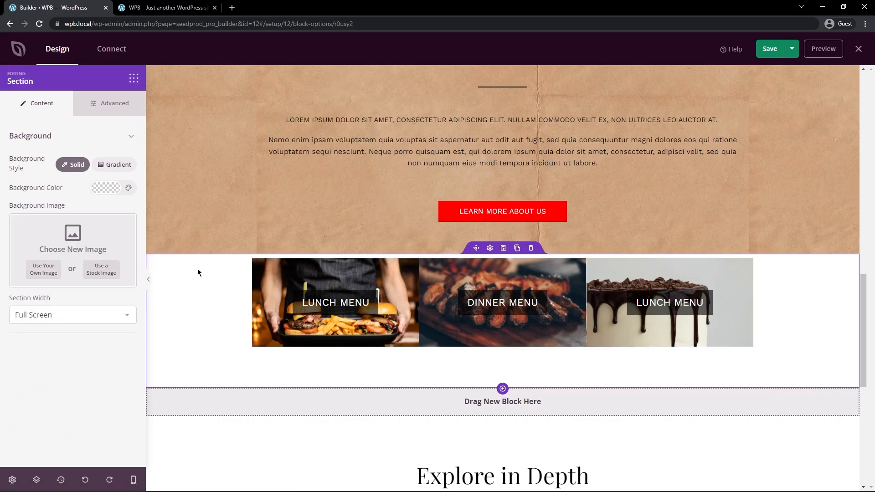
click(99, 188)
click(136, 288)
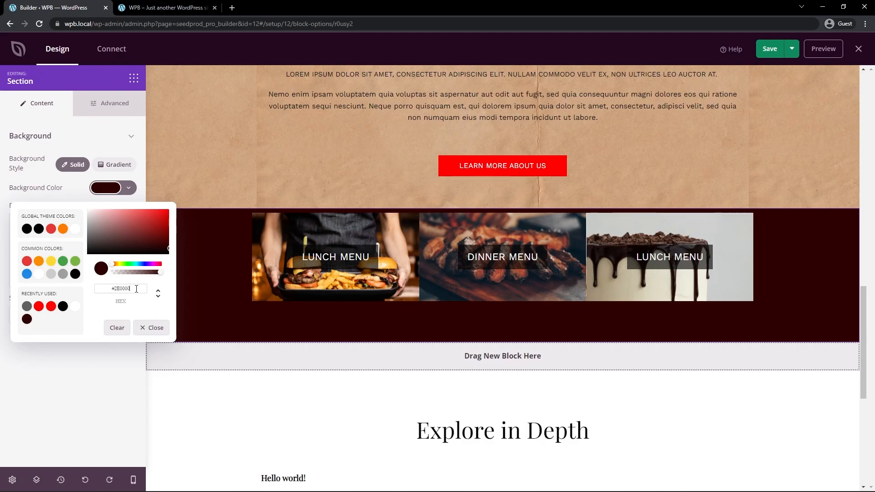
click(500, 213)
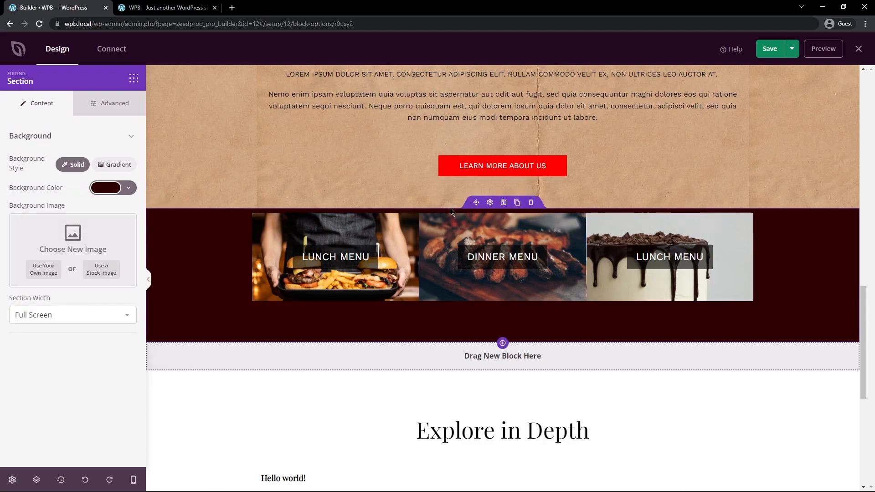
Set the menu images section's top and bottom padding to 100
click(490, 203)
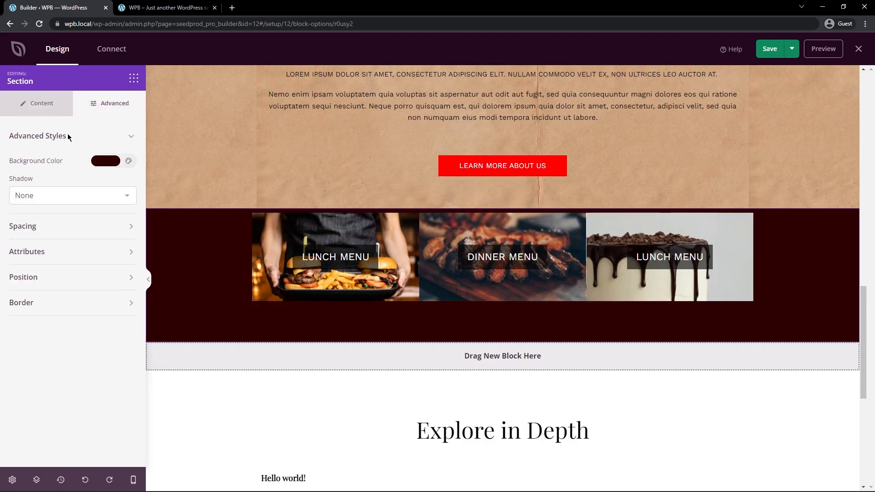
click(47, 229)
click(18, 312)
text(0)
click(78, 311)
key(BackSpace)
text(100)
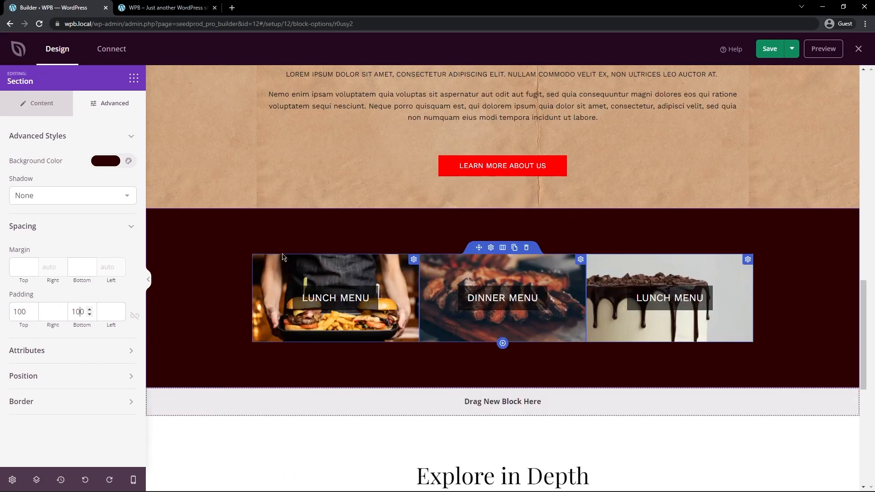
scroll(283, 257, up, 9)
scroll(242, 272, down, 4)
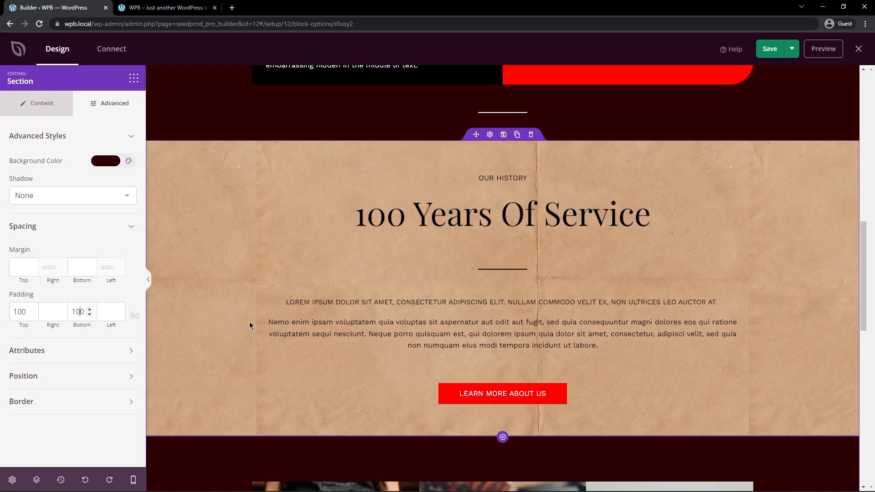
Round the burger photo column's top-left corner with a border radius of 50
scroll(250, 323, down, 5)
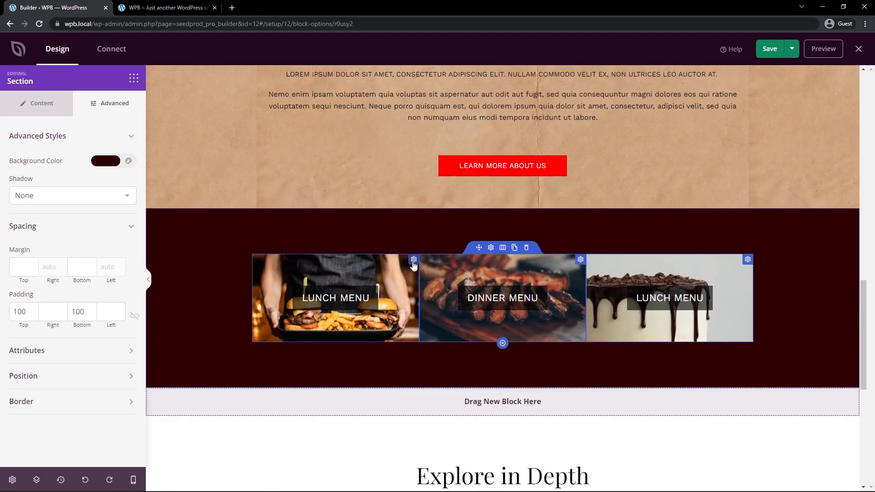
click(257, 280)
click(103, 112)
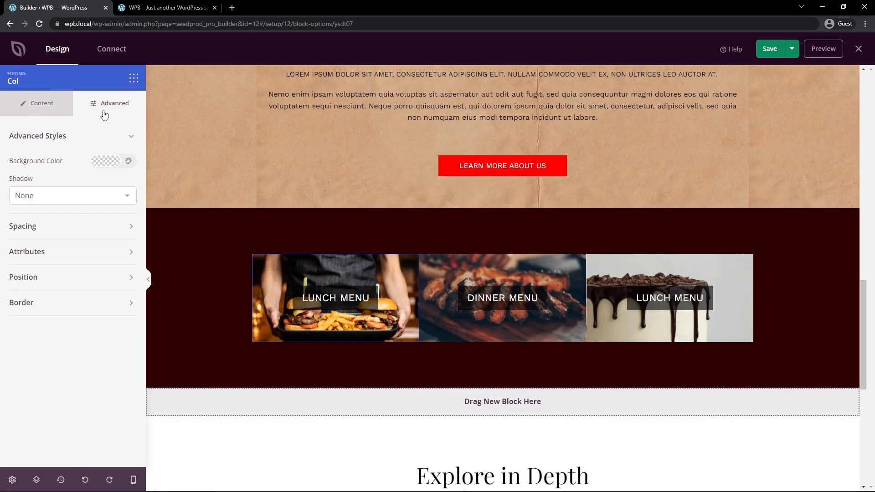
click(31, 306)
scroll(99, 310, down, 1)
click(134, 329)
click(25, 319)
text(50)
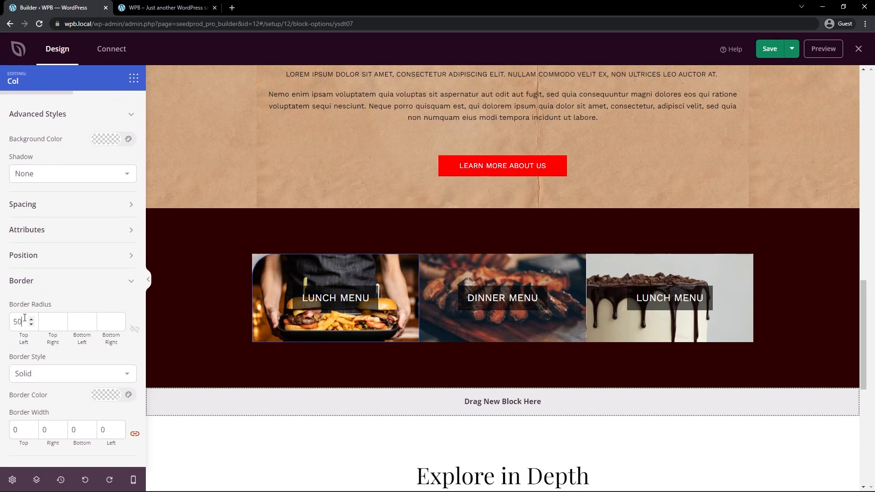
Round the cake photo column's bottom-right corner with a border radius of 50
click(758, 271)
click(748, 320)
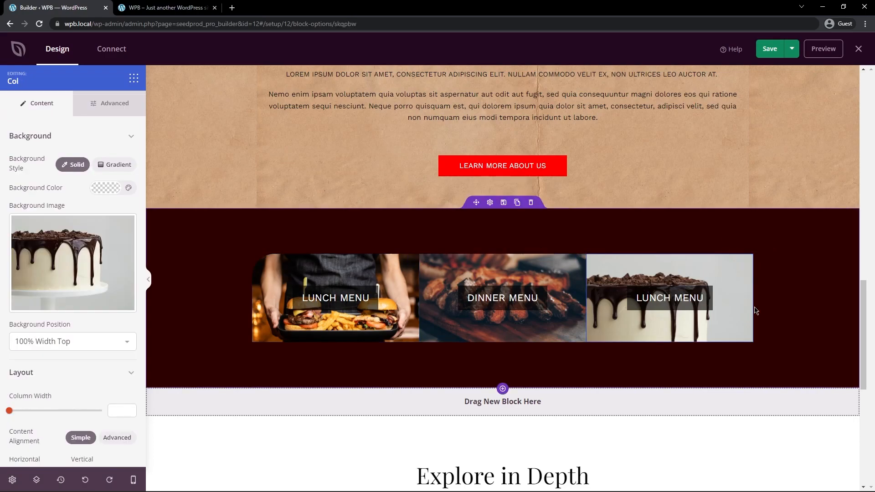
click(99, 109)
click(47, 302)
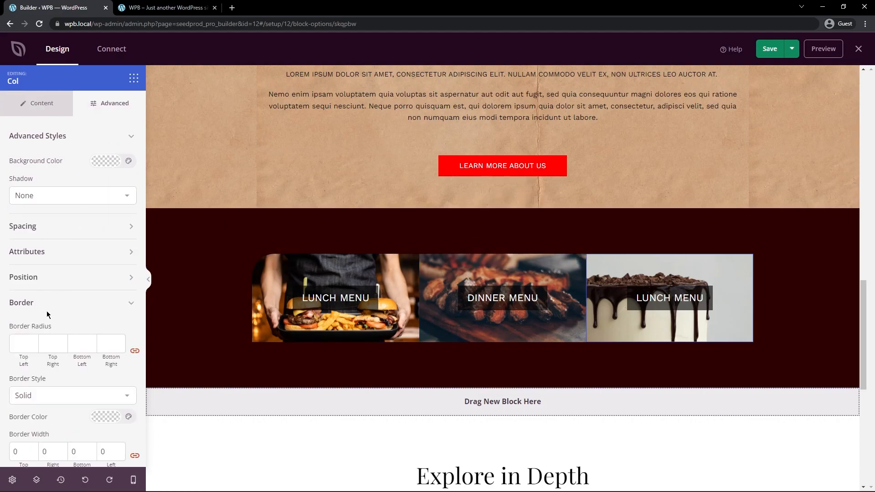
click(131, 352)
text(50)
Duplicate the divider row below the restaurant hours and move the copy above the menu images in their section
scroll(440, 276, up, 1)
scroll(479, 292, up, 7)
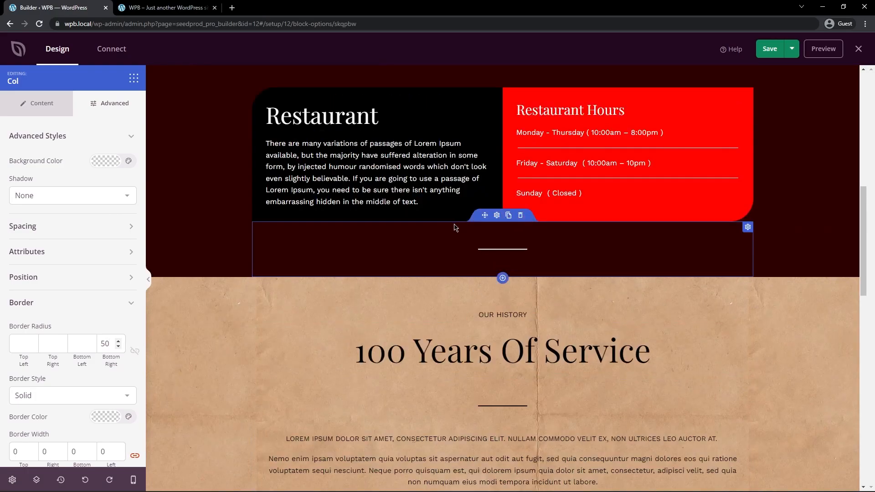
click(508, 216)
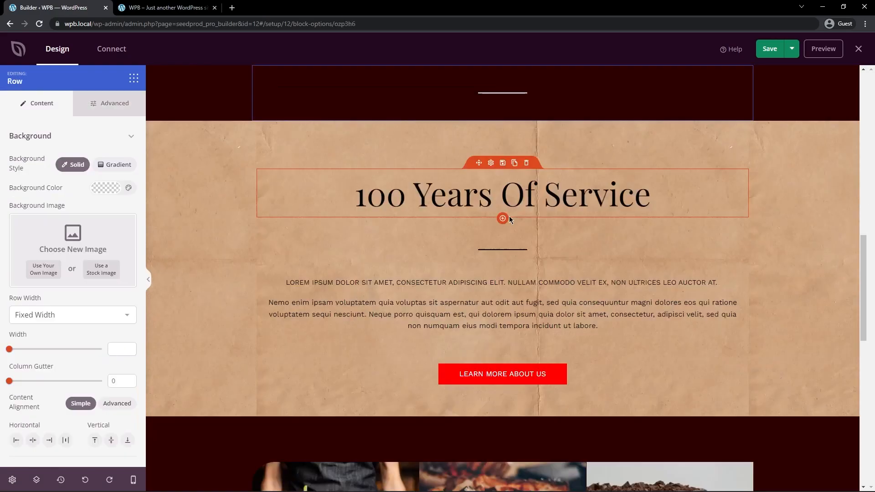
drag(484, 150, 489, 256)
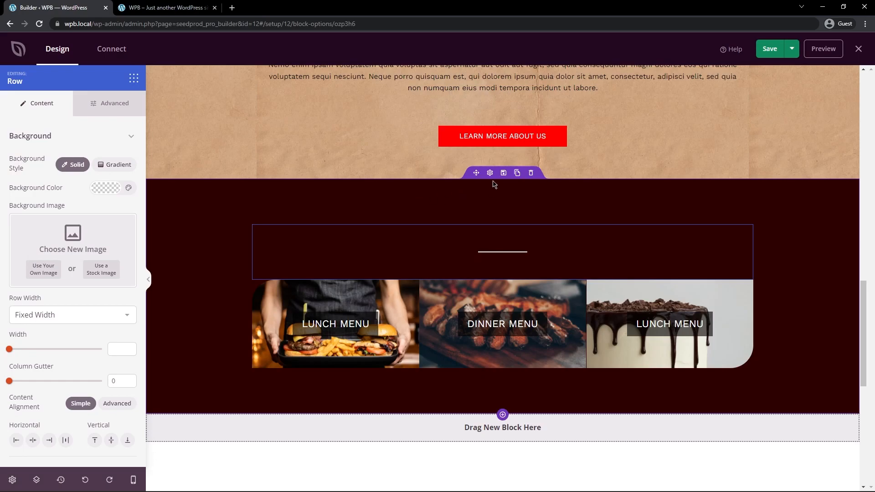
Remove the menu images section's top and bottom padding and place a duplicate of its divider row below the images
click(494, 186)
click(124, 102)
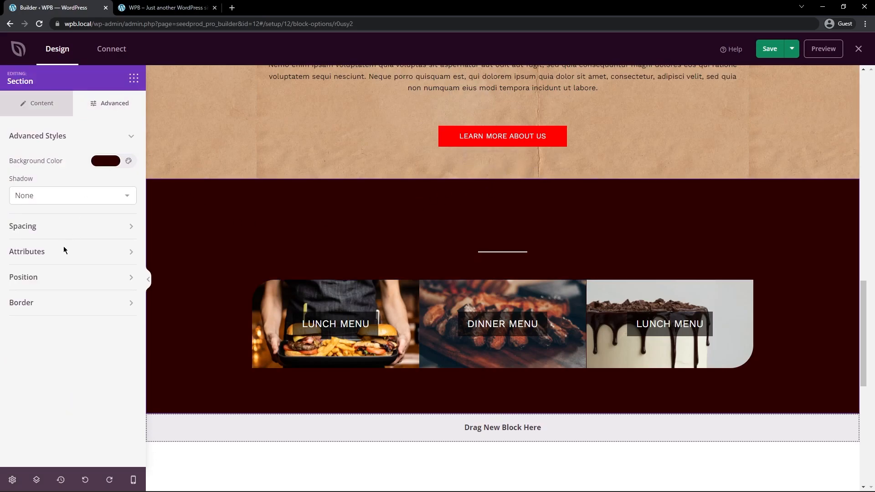
click(39, 228)
double_click(19, 311)
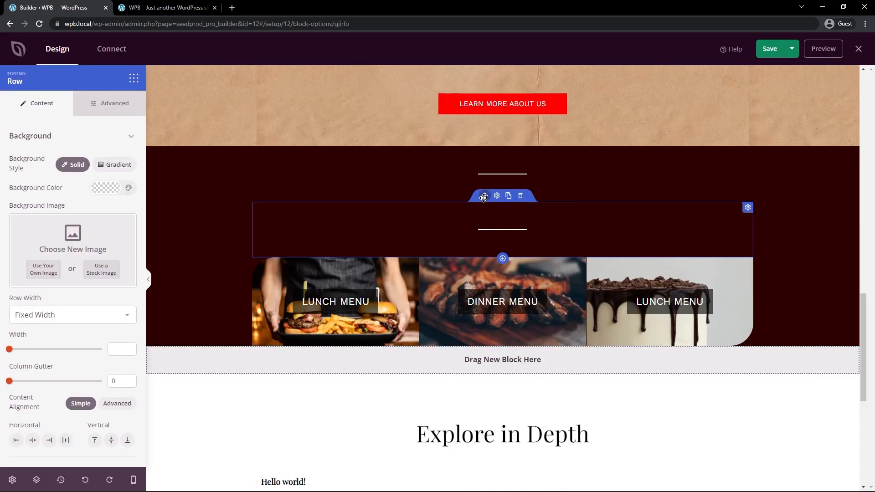
click(467, 249)
scroll(635, 217, up, 1)
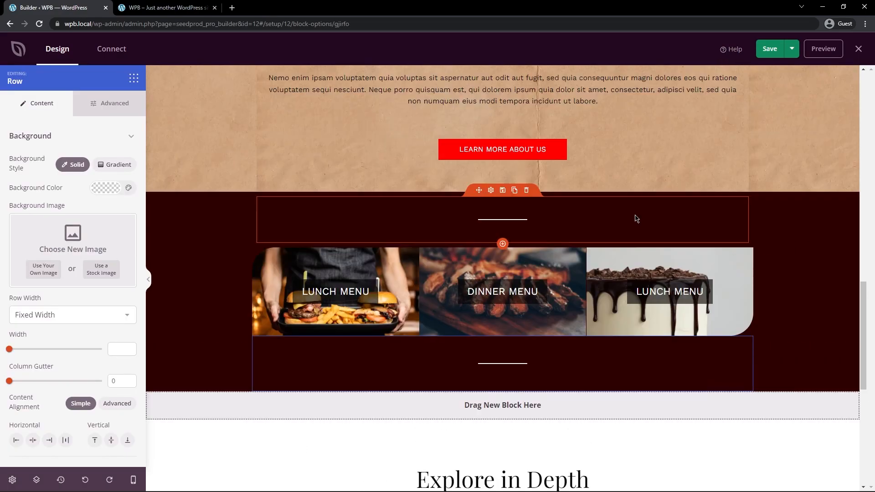
Delete the "Explore in Depth" section and save the homepage
scroll(621, 229, down, 4)
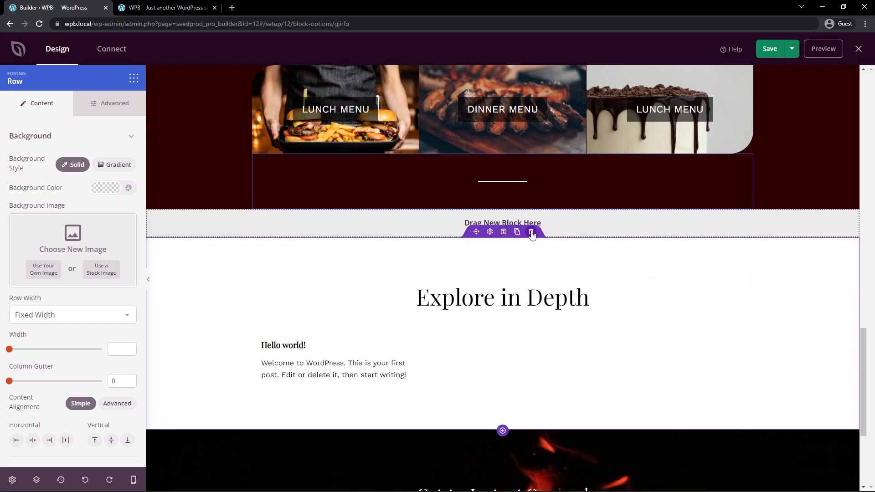
click(530, 231)
click(408, 276)
scroll(406, 278, up, 15)
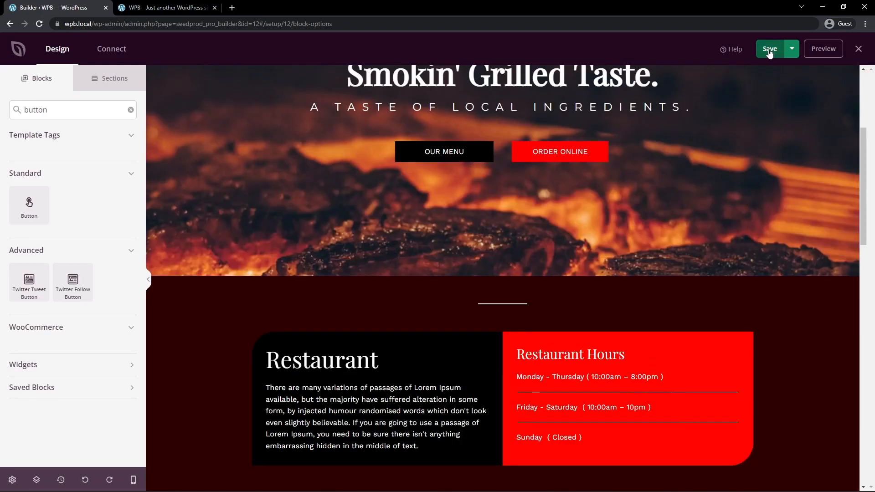
click(769, 50)
Reload the live homepage and review its layout from the hero down to the menu images and coupon section
click(165, 8)
click(39, 23)
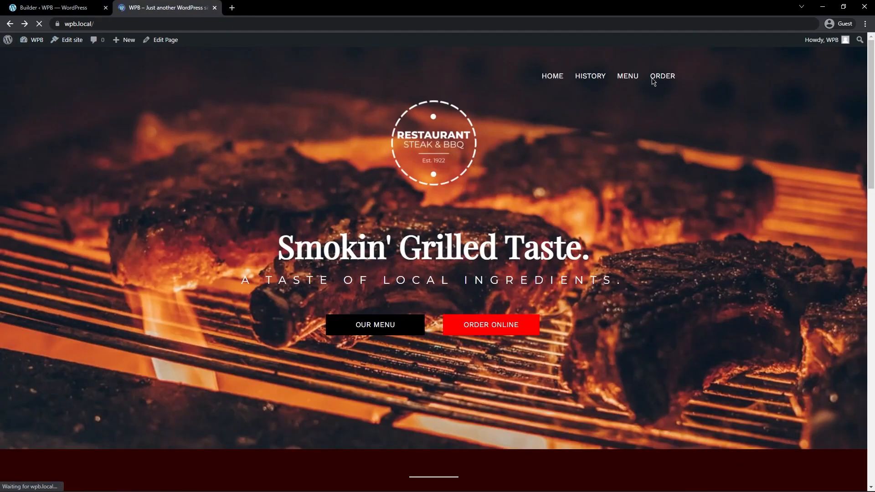
scroll(424, 182, down, 2)
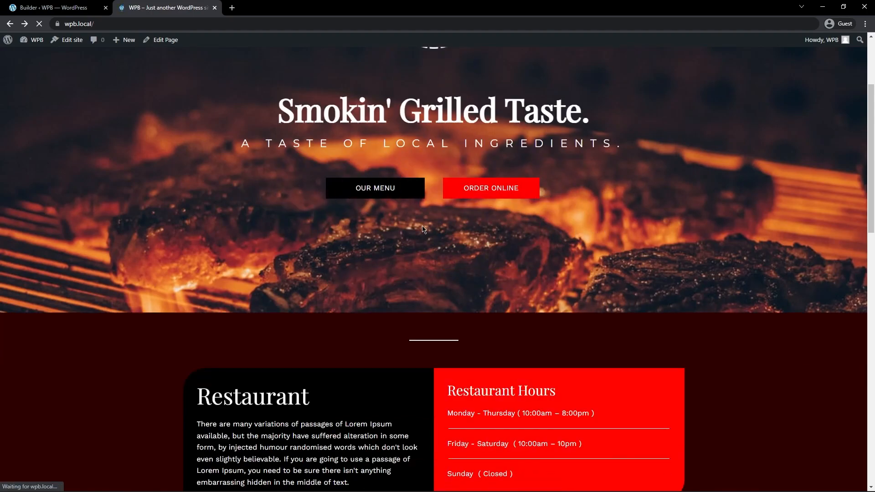
scroll(514, 228, down, 5)
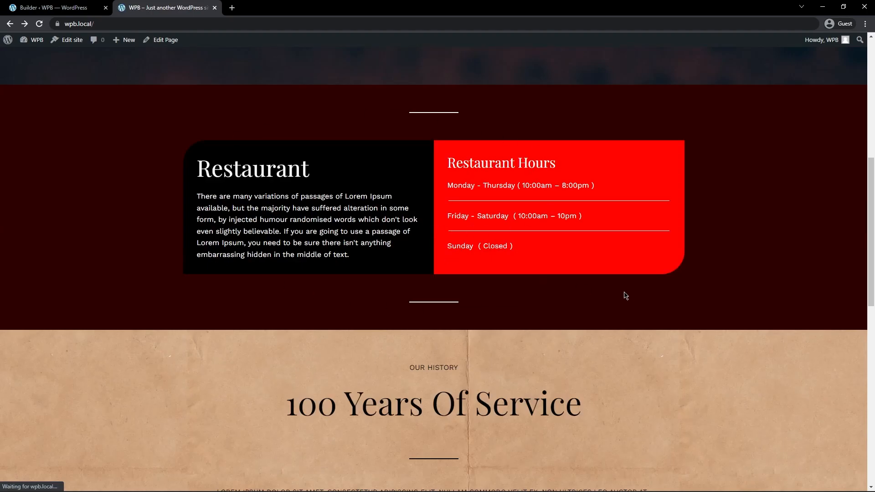
scroll(524, 250, down, 6)
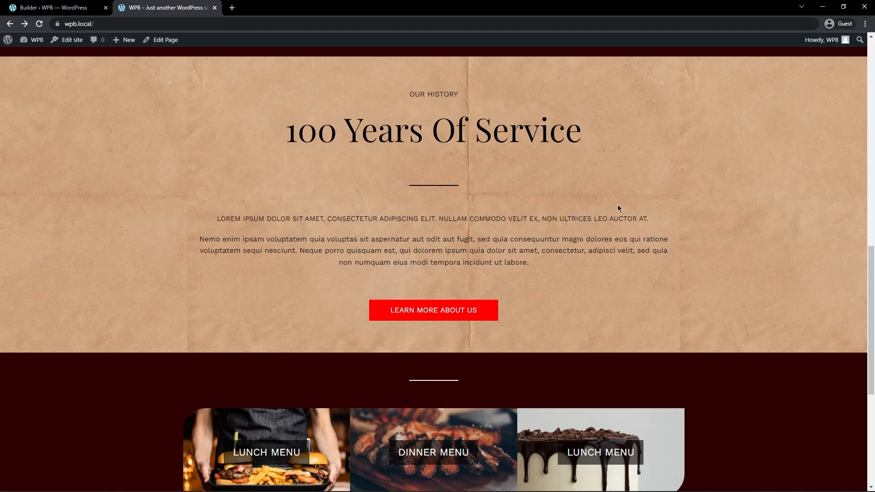
scroll(623, 211, down, 5)
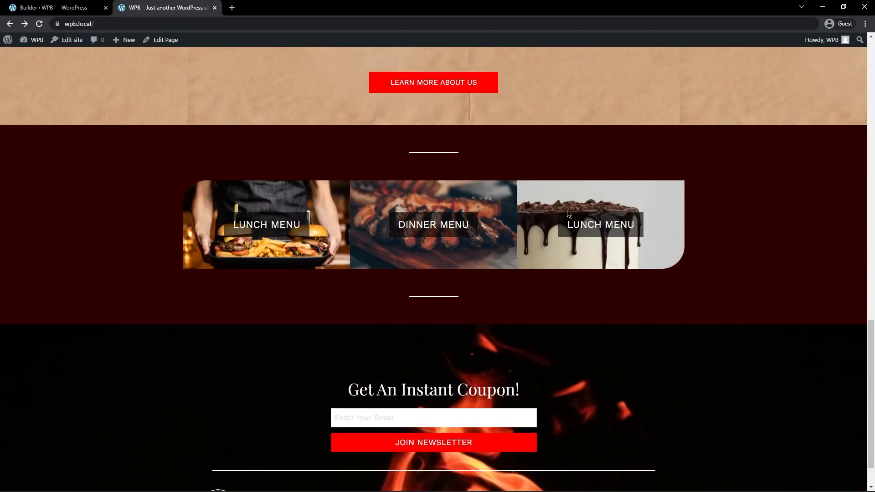
scroll(550, 208, down, 1)
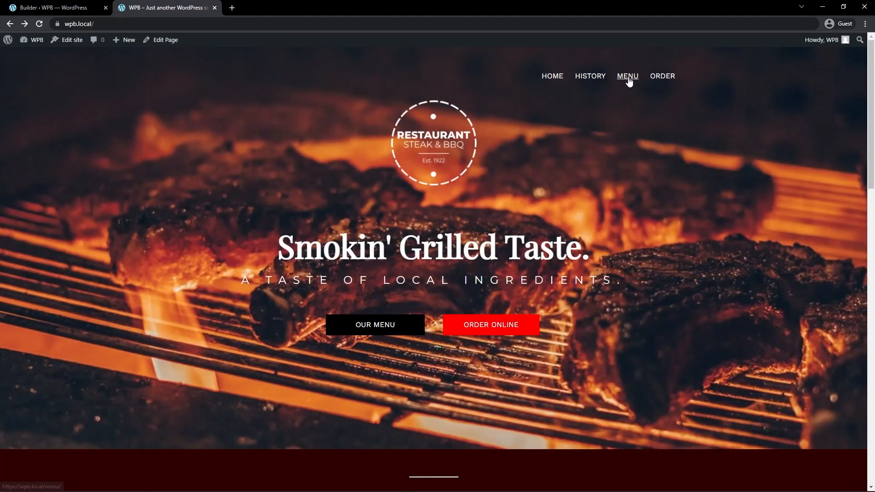
Open the live site's Menu page in a new tab and bring it into the WordPress page editor, dismissing the SeedProd switch
middle_click(628, 75)
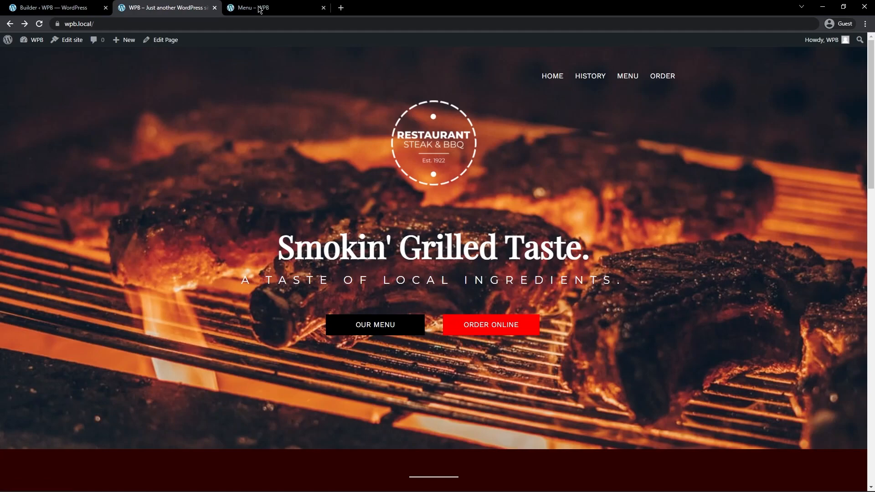
click(259, 8)
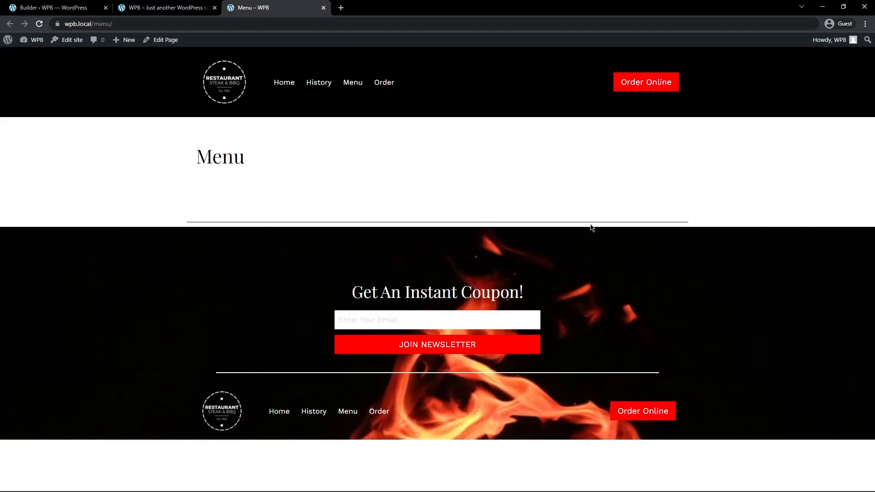
click(165, 41)
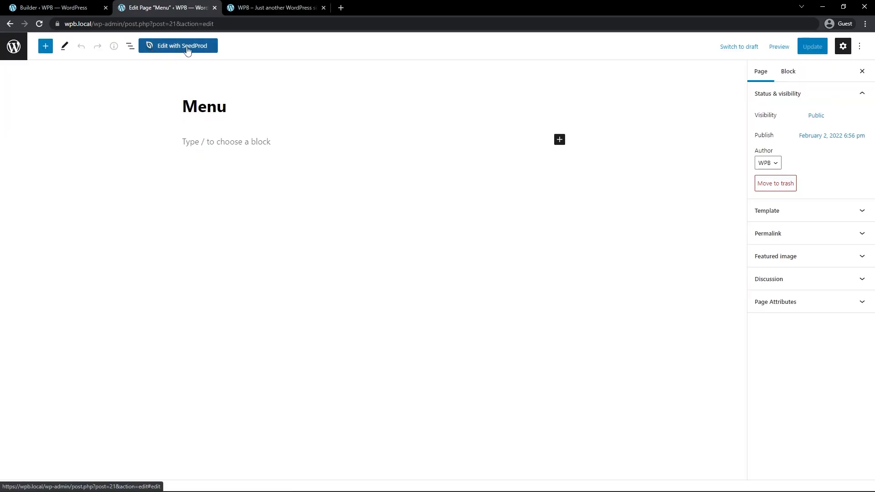
click(187, 49)
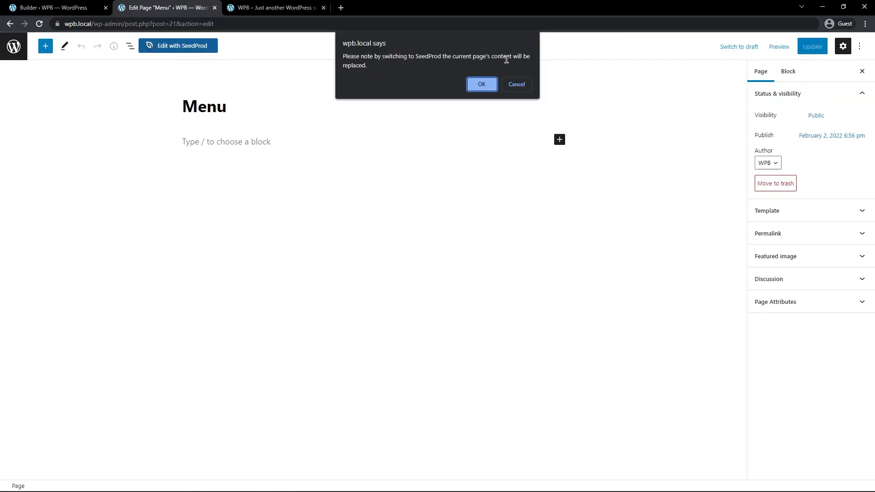
click(517, 86)
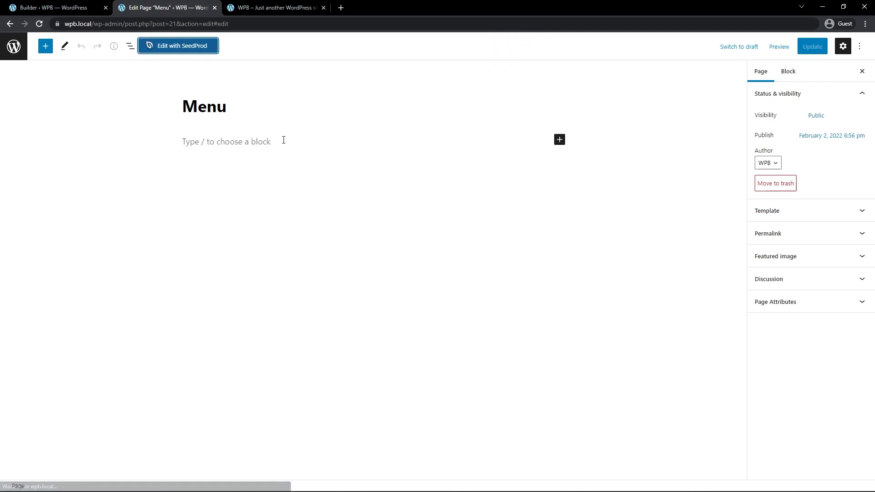
Add a Quote block reading "edrytjhueyrtujj" with the citation "etyjetyje" to the Menu page and update the page
click(353, 138)
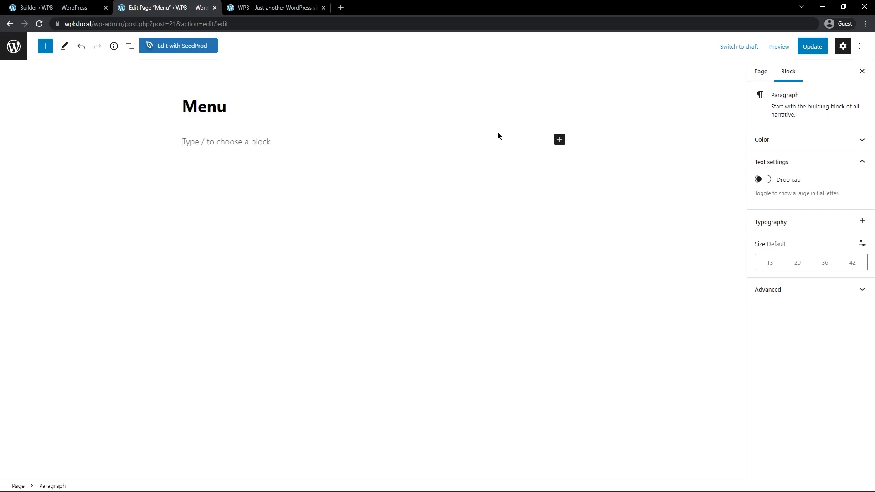
click(560, 140)
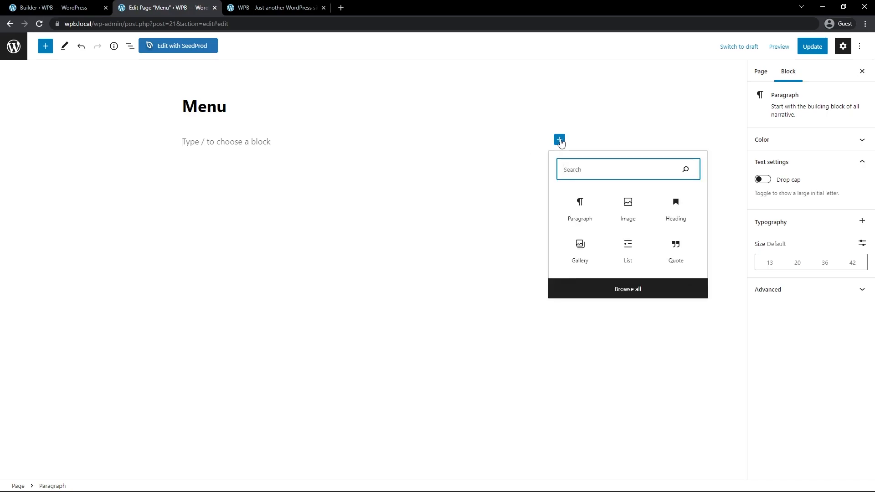
click(677, 251)
text(edrytjhueyrtujj)
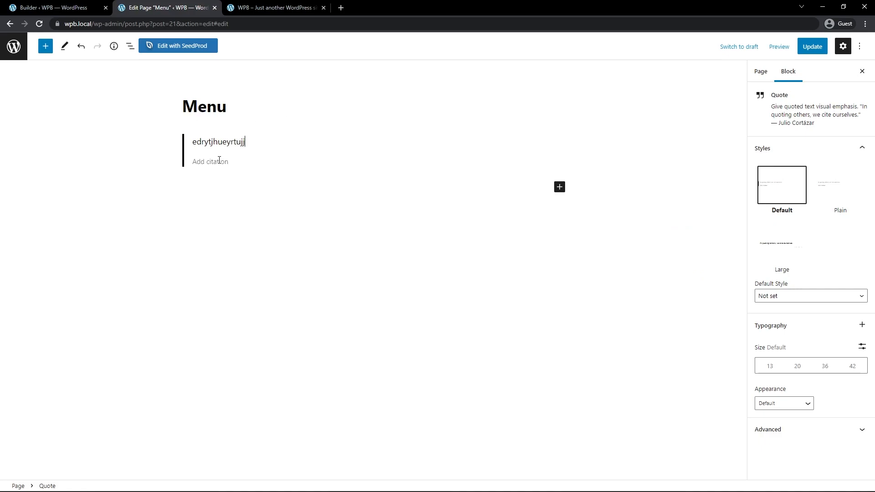
click(214, 162)
text(etyjetyje)
click(813, 46)
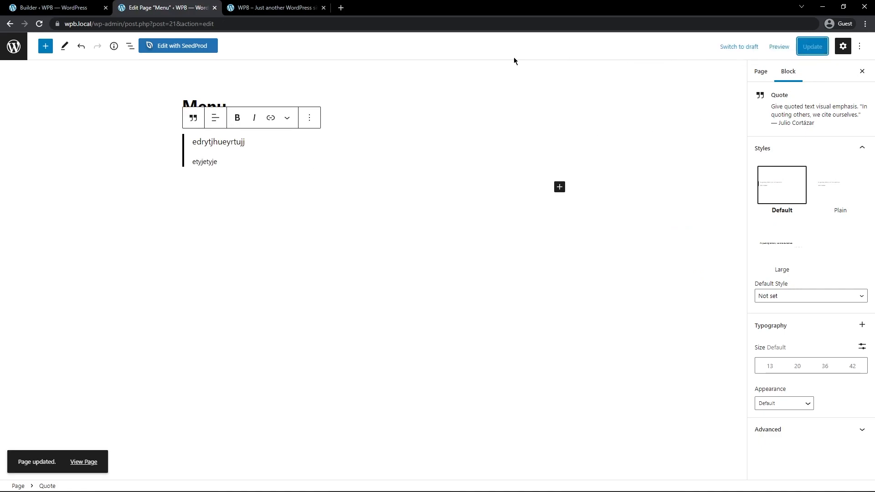
Check how the quote block is displayed on the live Menu page, and return to the page editor
click(267, 7)
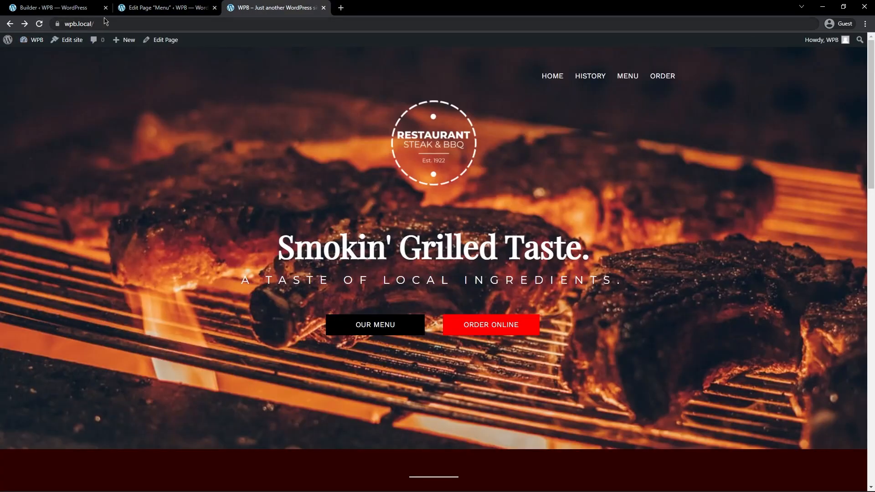
click(627, 76)
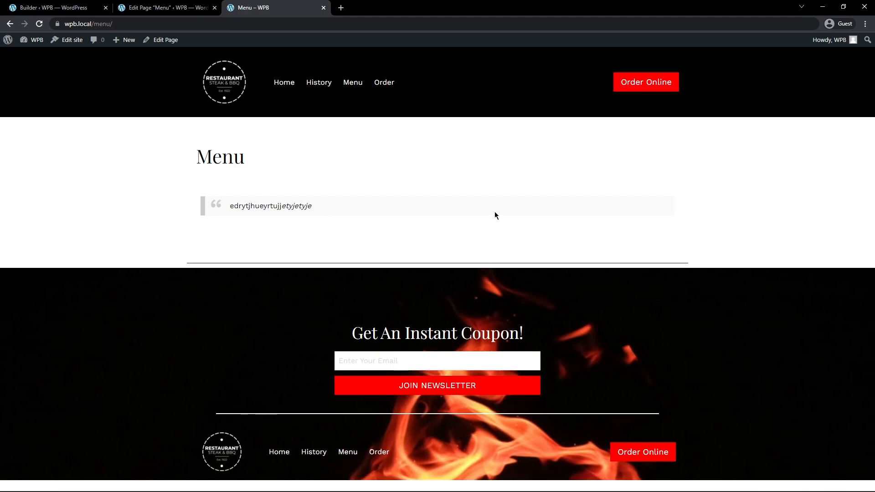
click(187, 9)
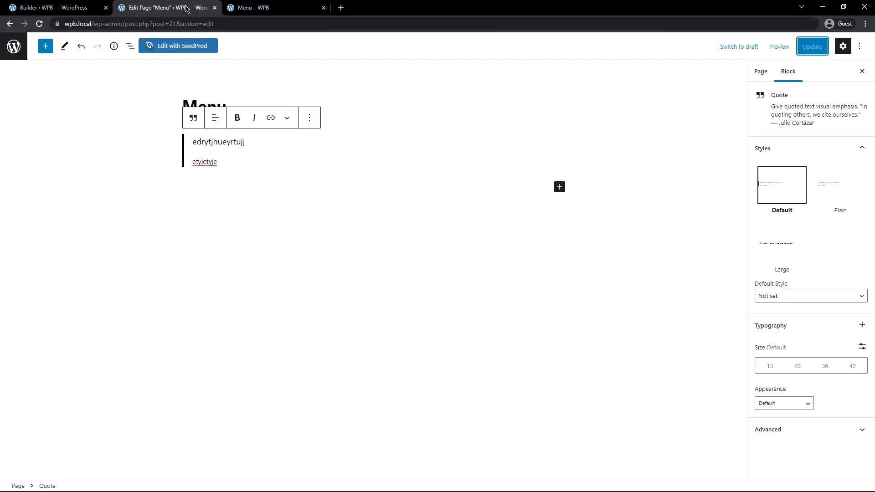
Switch the Menu page to SeedProd editing, accepting the content replacement, and delete its quote text block
click(182, 48)
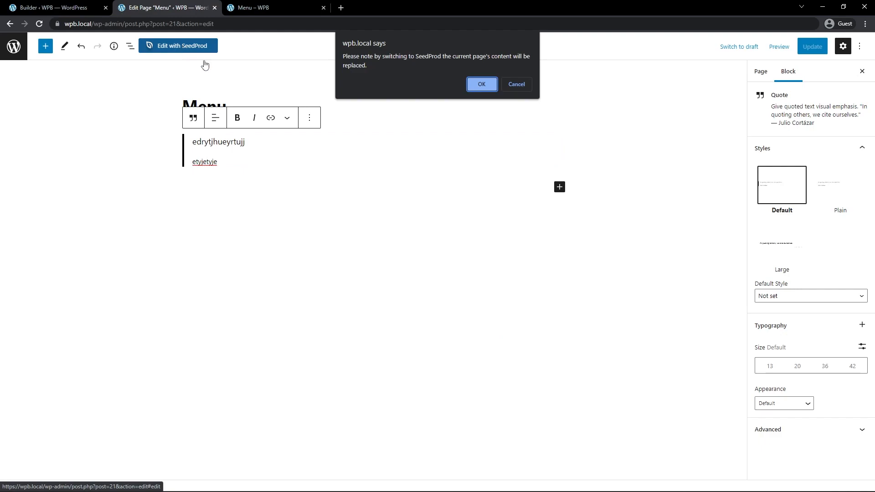
click(479, 85)
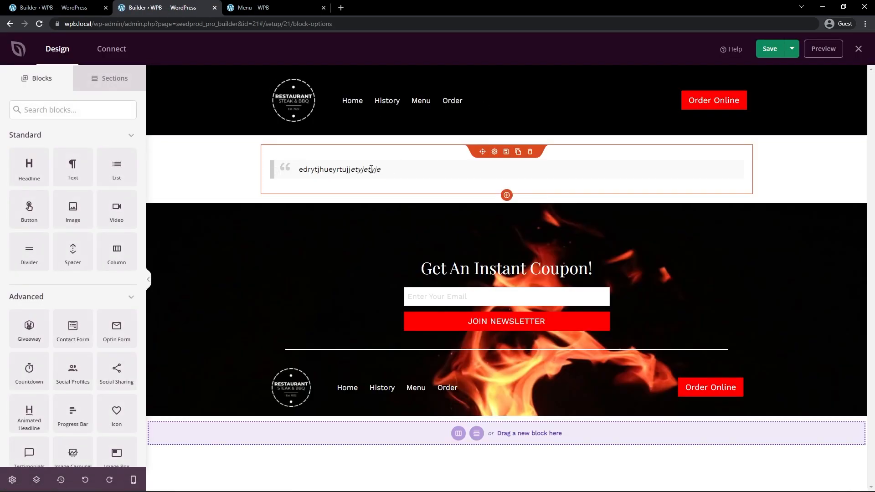
click(530, 151)
click(407, 273)
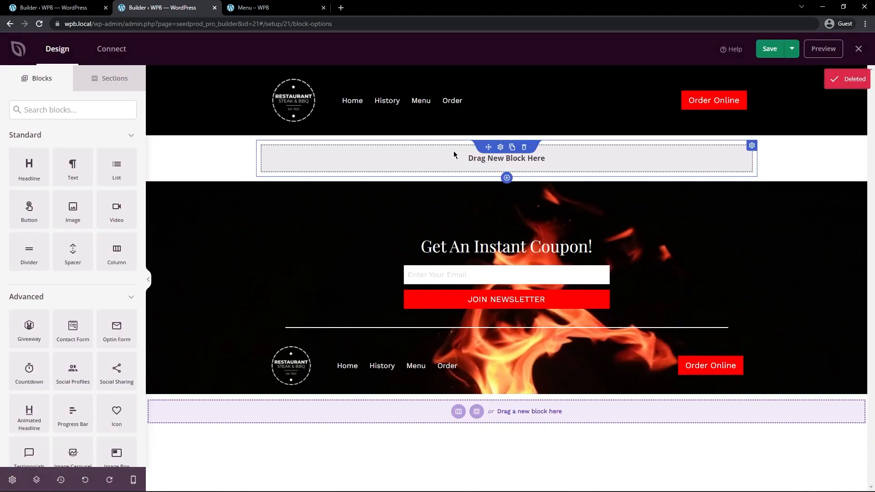
Set the background colour of the empty section beneath the header to #dbdbdb
click(202, 144)
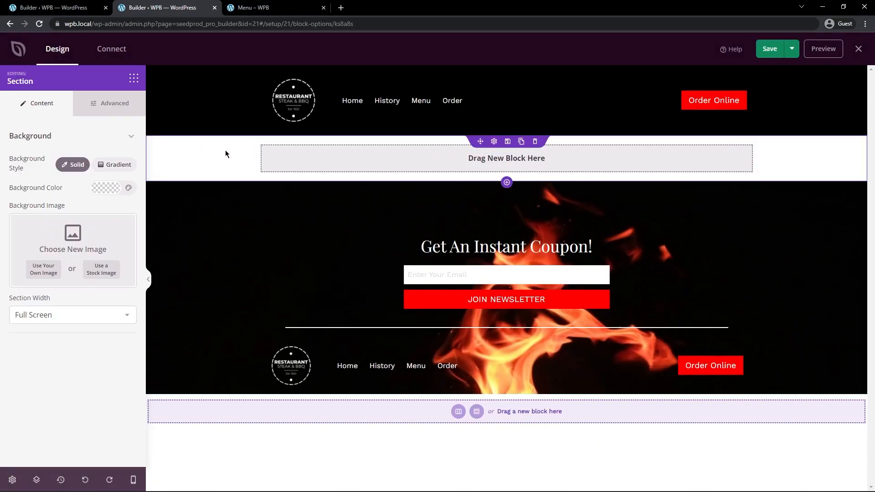
click(106, 189)
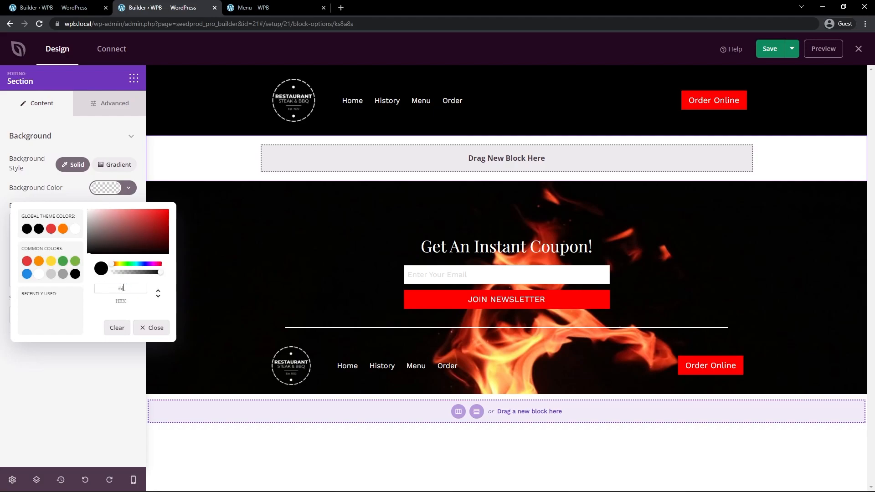
text(#dbdbdb)
click(207, 156)
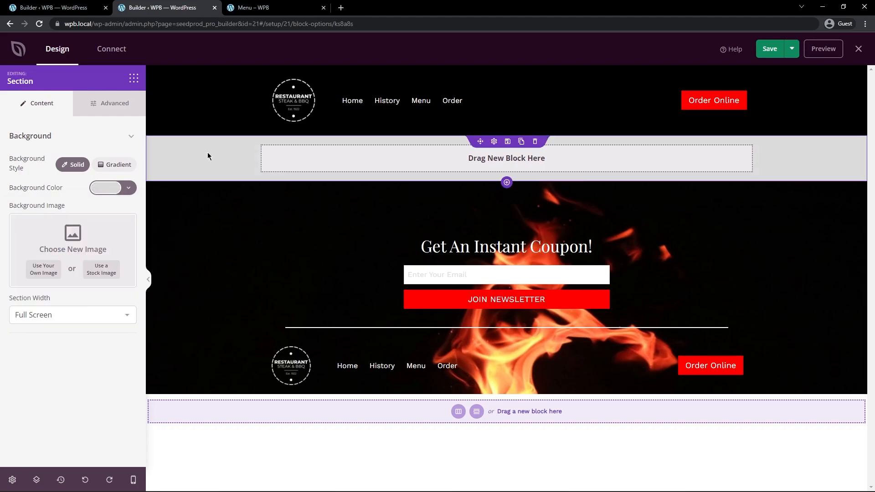
Add a divider block to the empty section and make it red, with width 10 and height 2
click(133, 77)
click(67, 111)
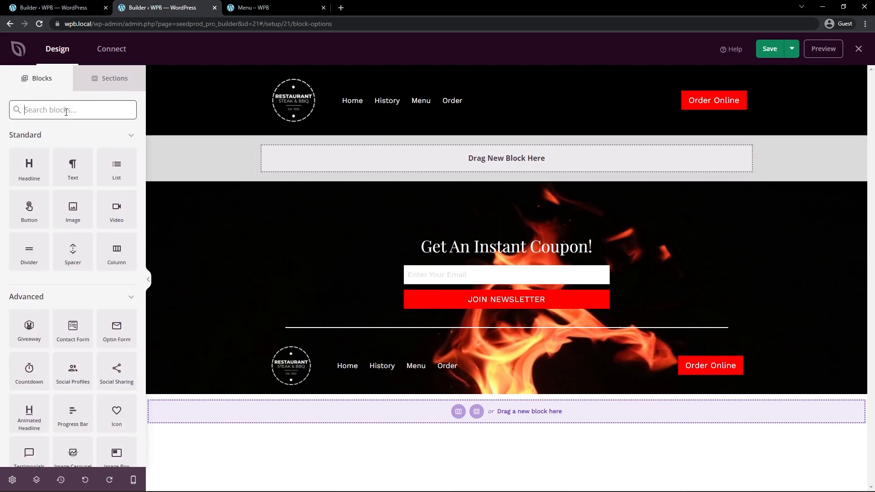
text(divi)
drag(29, 167, 507, 158)
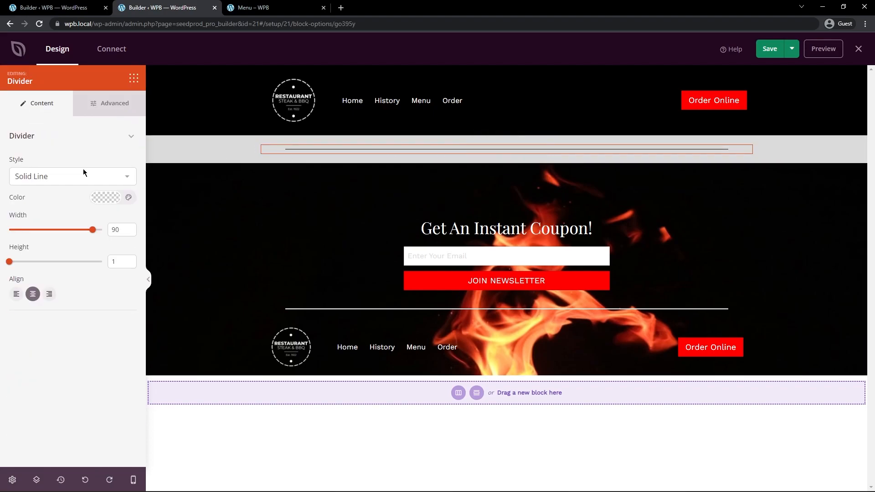
click(105, 198)
click(151, 238)
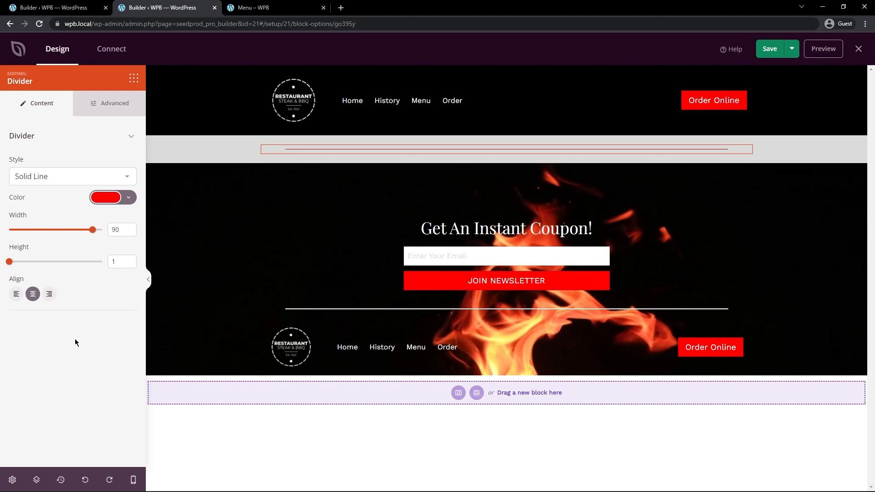
double_click(115, 230)
text(10)
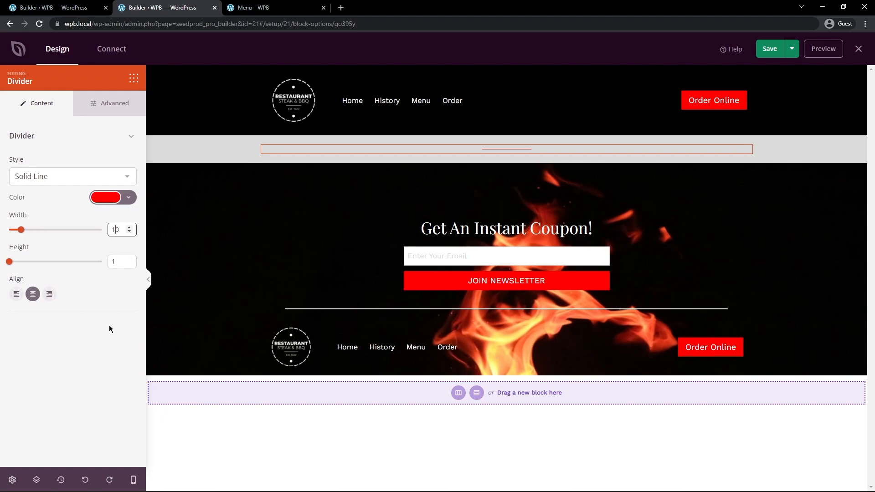
double_click(113, 261)
text(2)
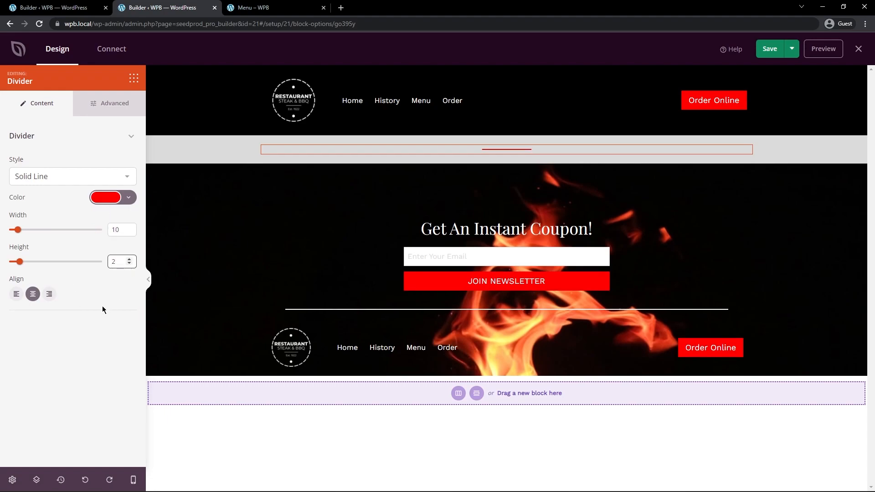
Add a headline block reading "Lunch Menu" beneath the red divider
click(134, 78)
double_click(62, 114)
key(BackSpace)
drag(36, 173, 512, 169)
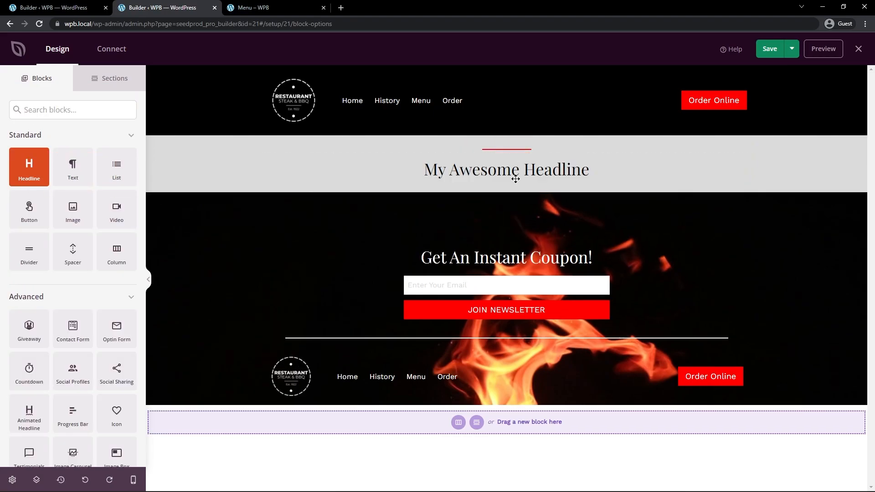
drag(88, 194, 1, 185)
text(Lunch Menu)
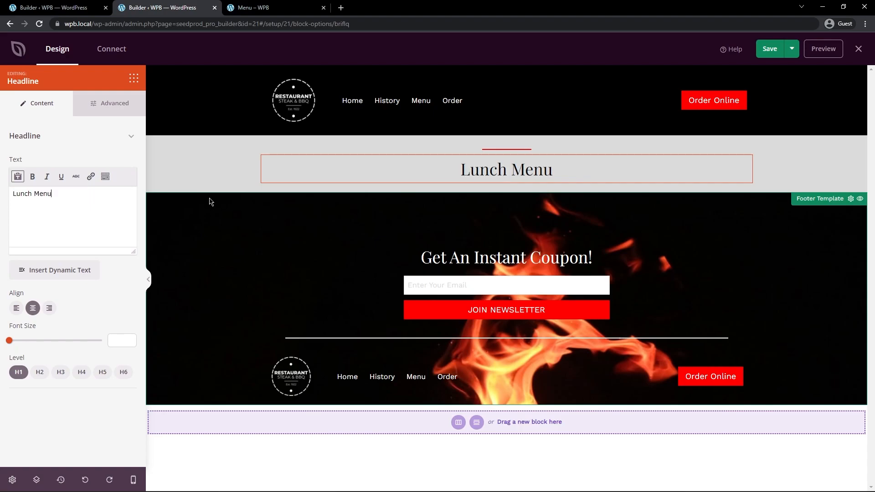
Add a text block under the Lunch Menu headline, shorten it to "Lorem ipsum dolor sit amet, consectetur adipiscing elit." and centre it
click(133, 78)
drag(73, 166, 511, 190)
click(493, 178)
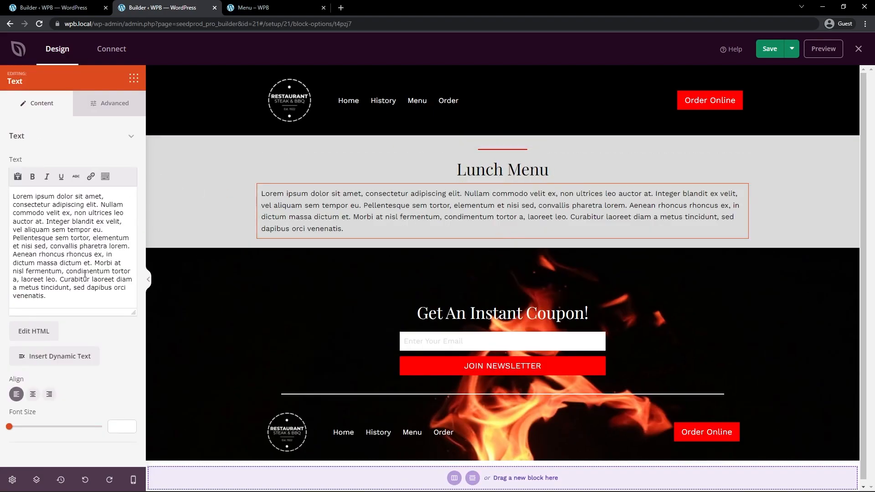
drag(61, 299, 98, 204)
key(BackSpace)
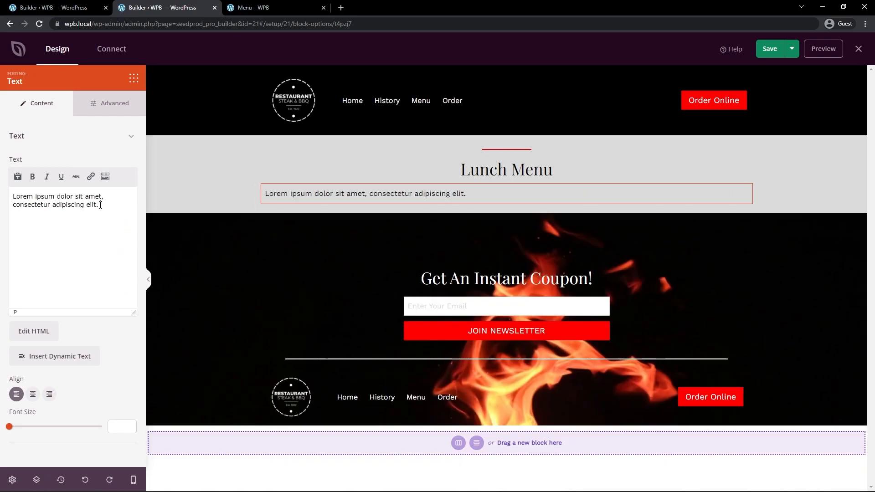
click(33, 394)
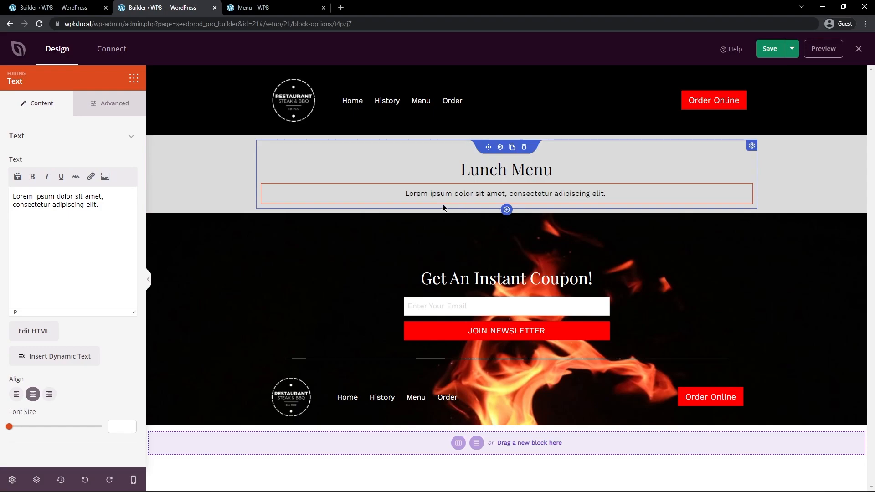
Add a second divider beneath the intro text, with height 2 and width 100
click(133, 82)
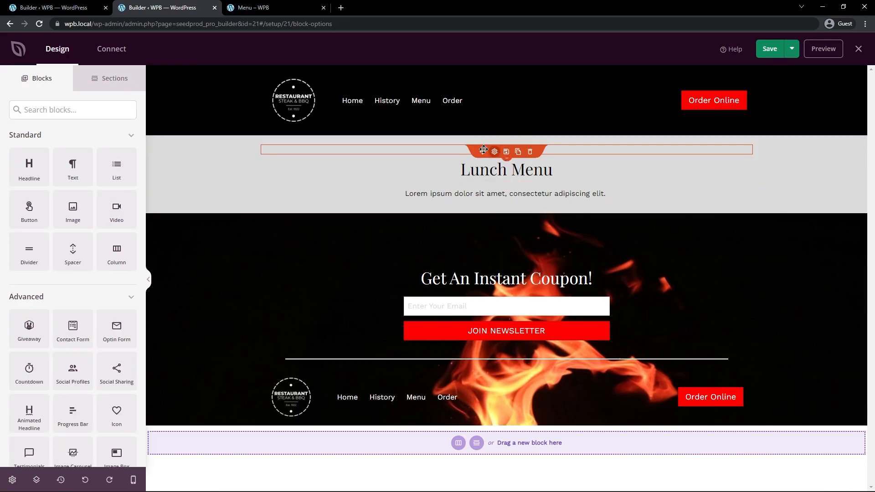
click(70, 109)
text(div)
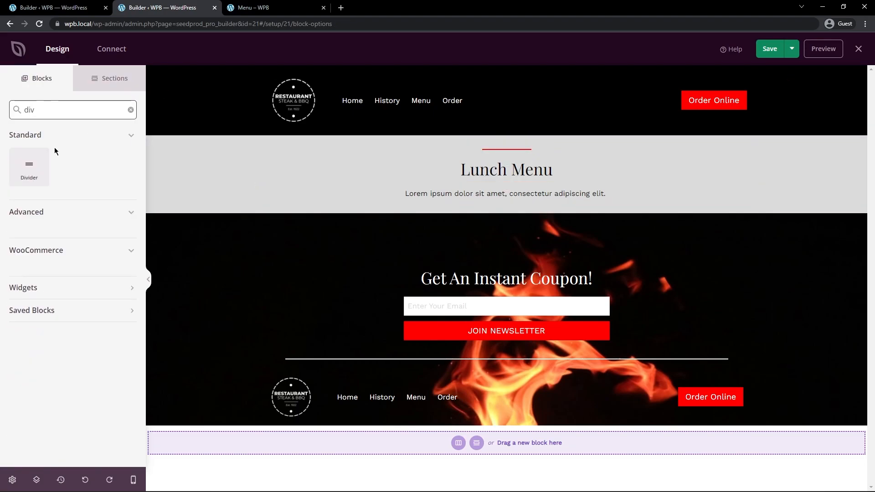
drag(29, 167, 506, 206)
click(130, 260)
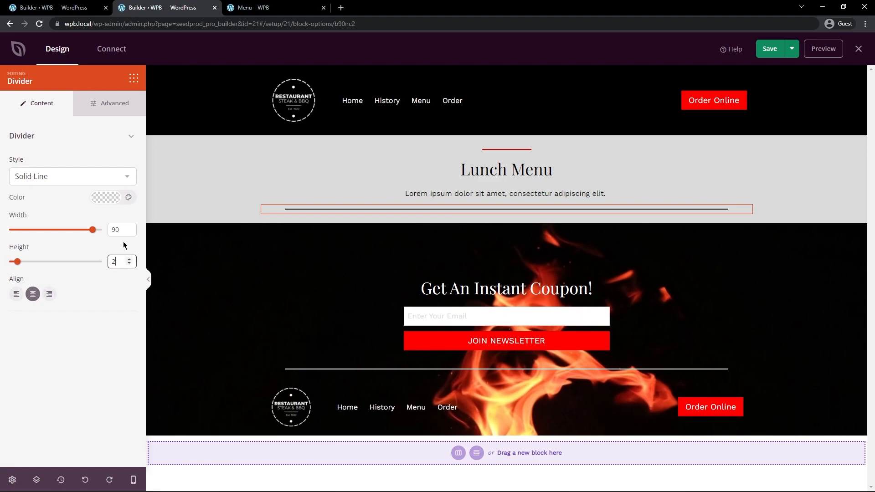
drag(94, 230, 102, 231)
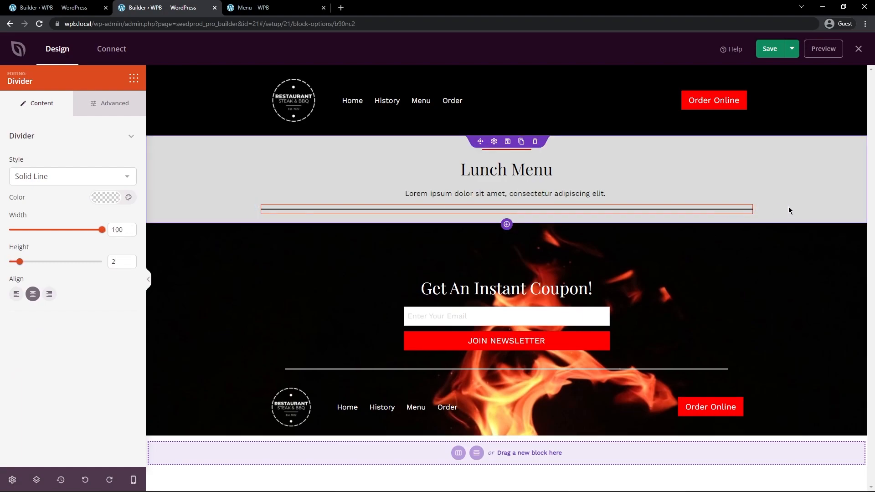
Make the divider beneath the intro text white with the Dashed style
click(91, 197)
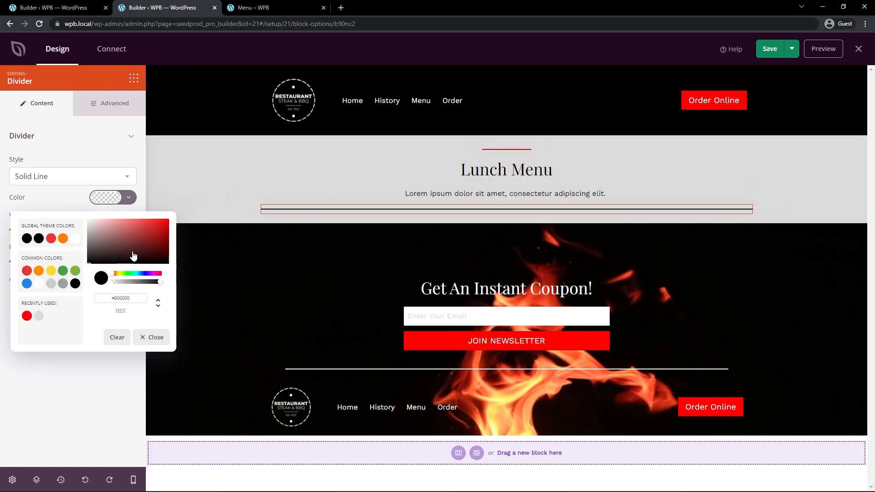
drag(133, 256, 41, 188)
click(41, 188)
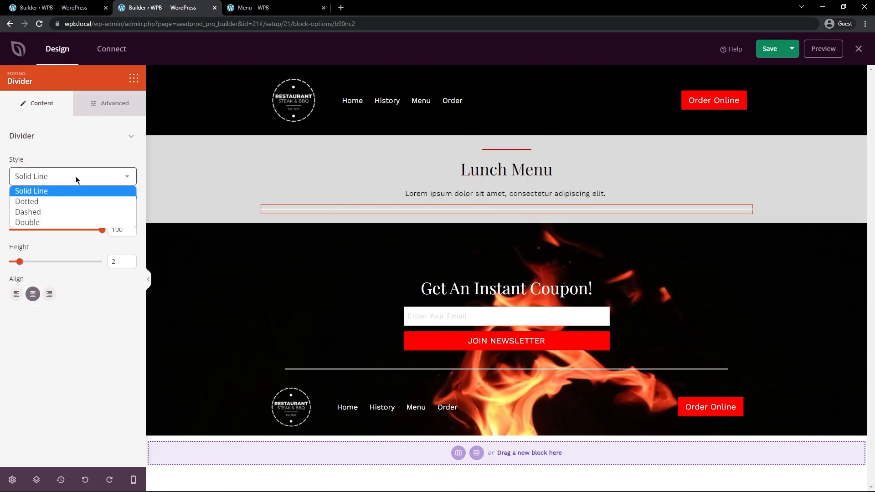
click(32, 211)
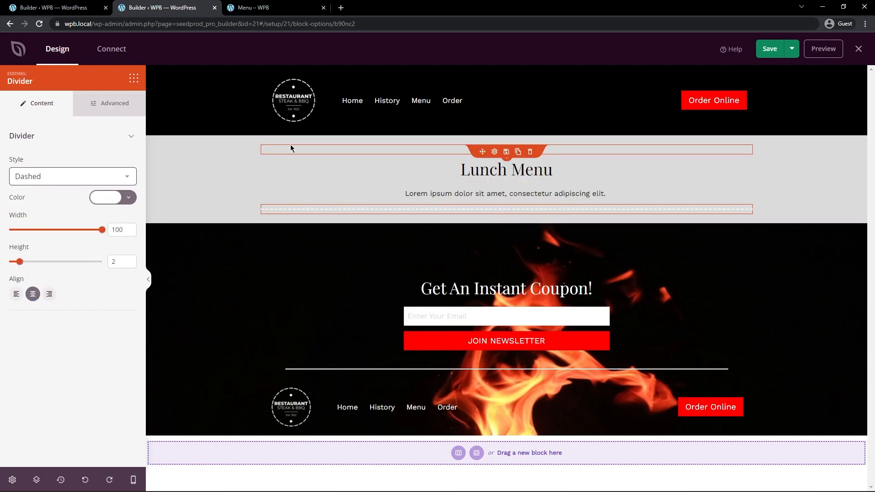
Add a three-column row below the dashed divider, and resize it with narrow outer columns and a wide middle one
click(359, 194)
click(131, 111)
drag(116, 252, 498, 228)
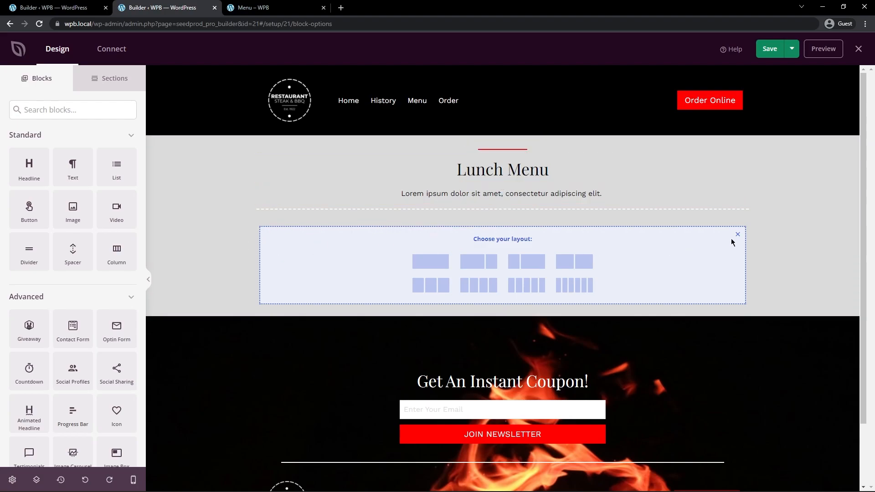
click(424, 286)
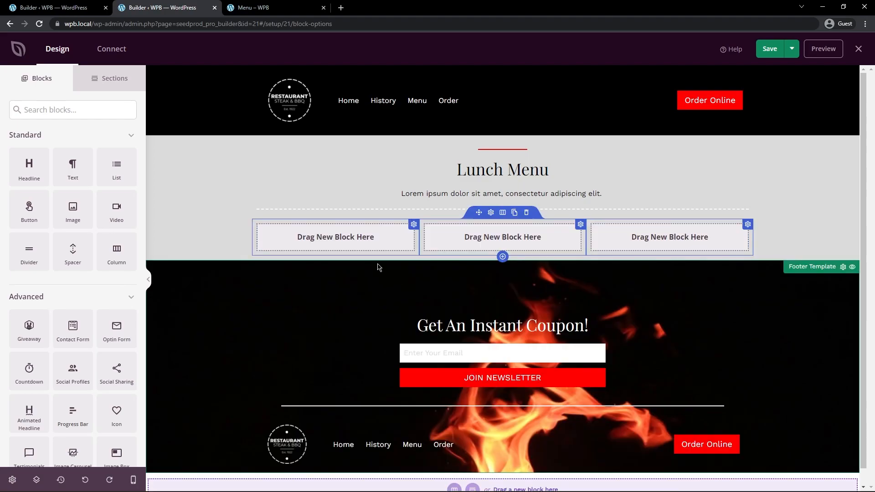
drag(420, 234, 328, 234)
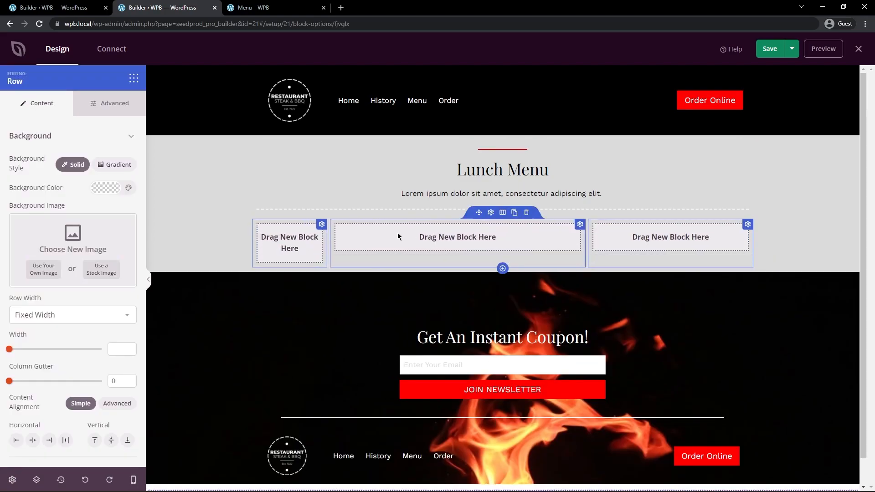
drag(586, 245, 647, 245)
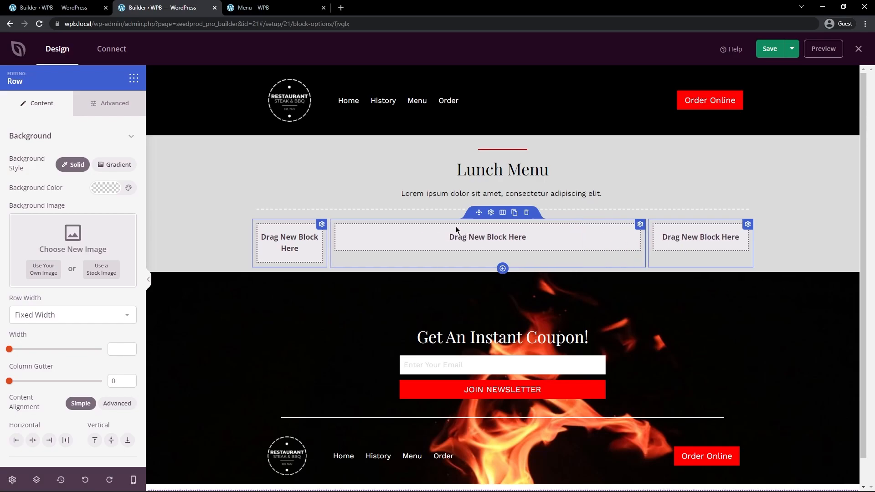
Add an image block to the row's first column and fill it with the first stock photo for "burger"
click(461, 236)
drag(73, 208, 290, 242)
click(278, 218)
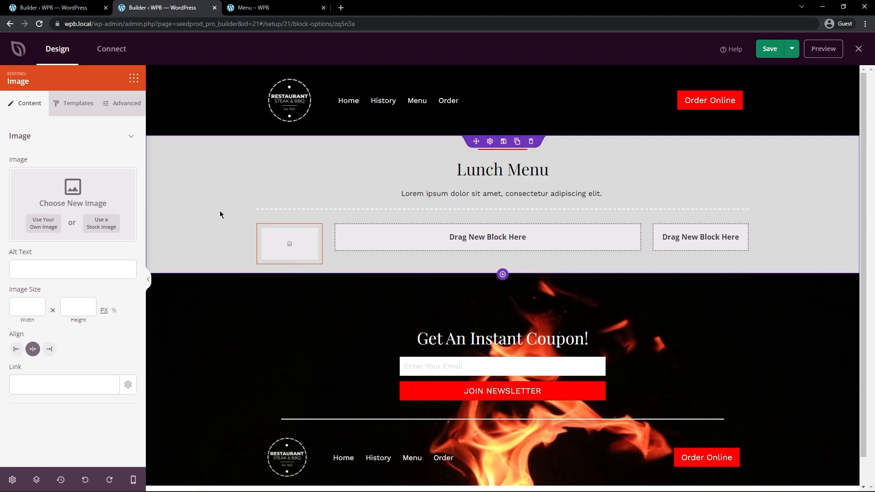
click(102, 224)
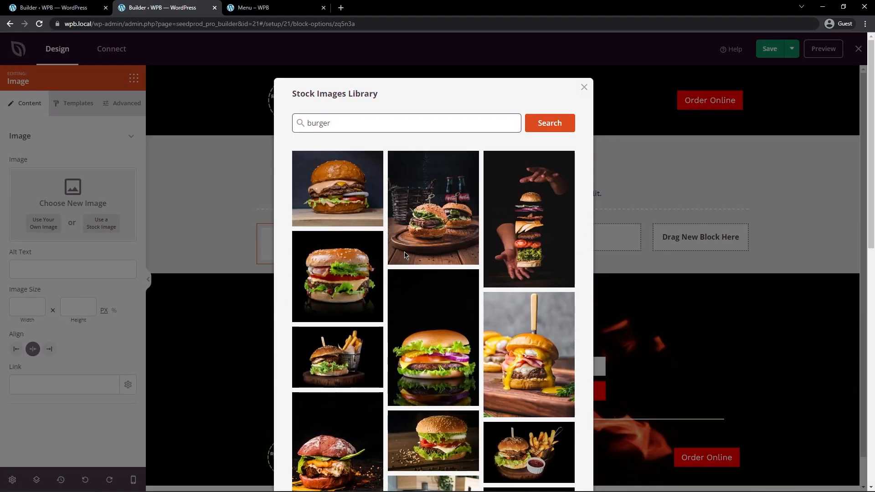
click(350, 194)
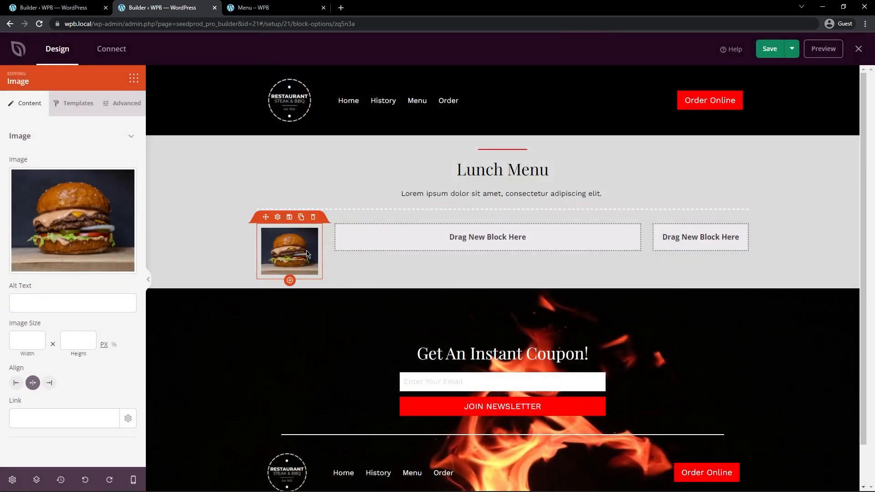
Round the burger image's corners with a border radius of 20
click(124, 104)
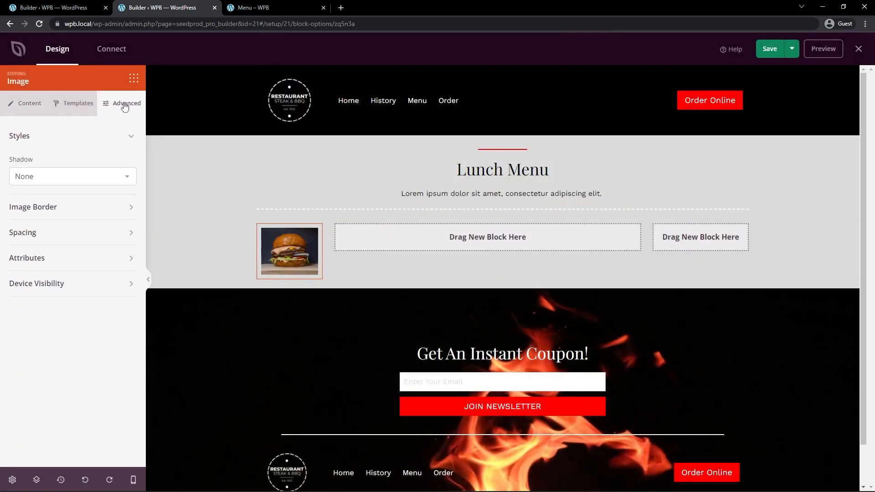
click(78, 206)
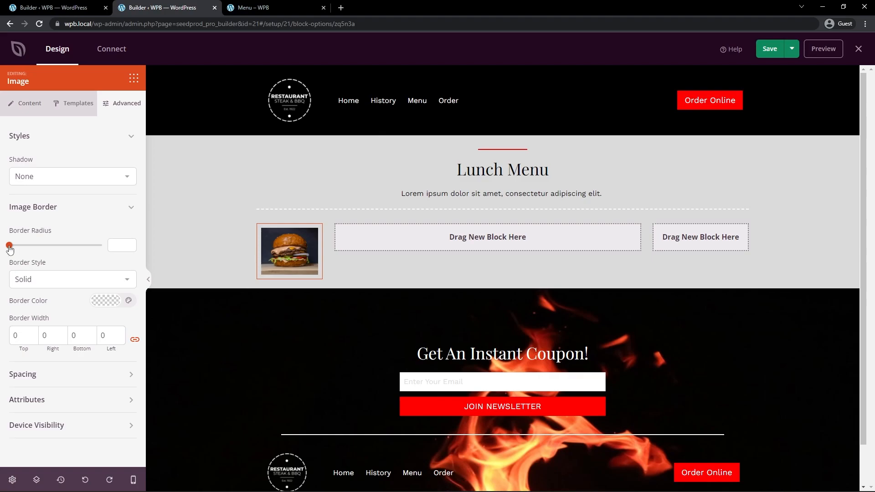
click(120, 244)
text(20)
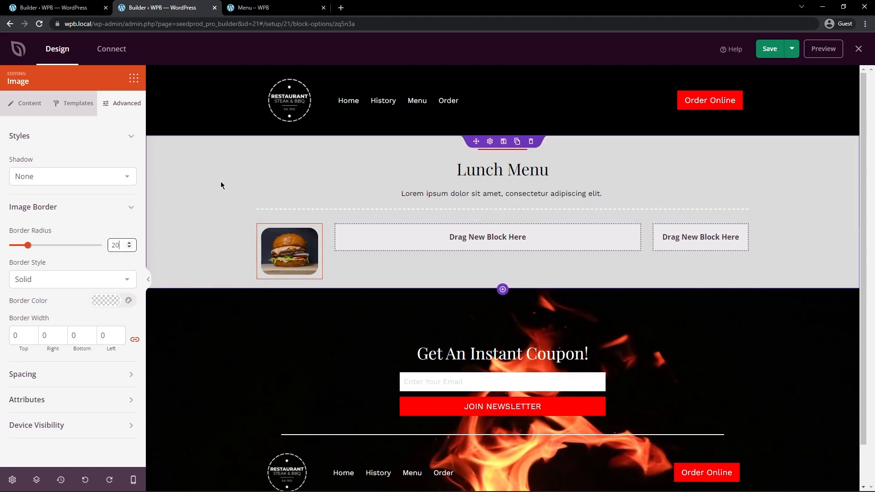
Add a left-aligned H3 headline reading "Classic Hamburger" to the row's middle column
click(134, 79)
drag(27, 150, 391, 245)
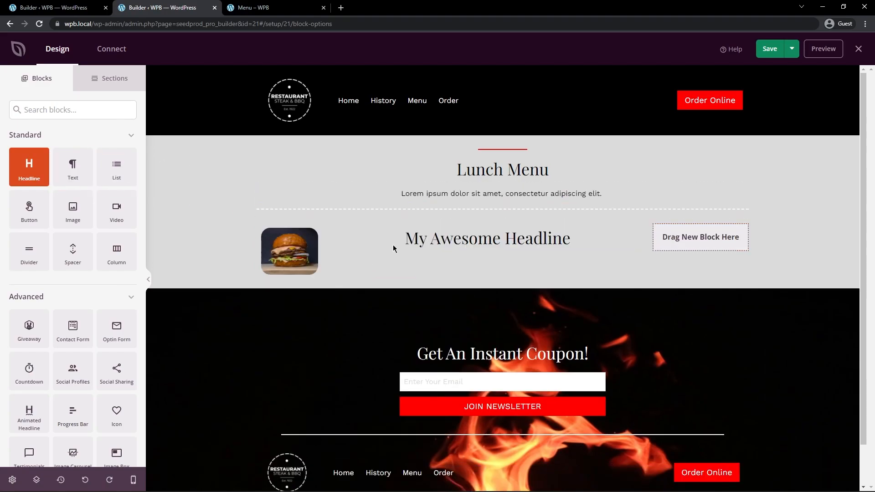
click(17, 308)
click(61, 372)
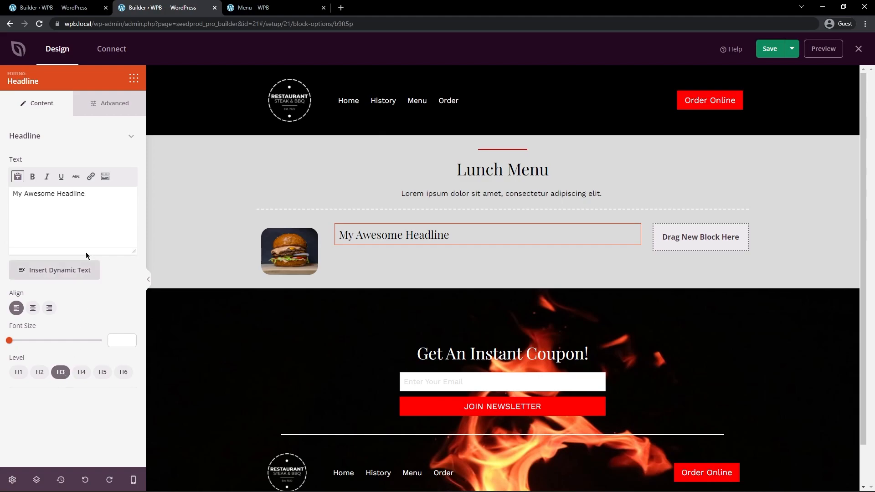
drag(87, 193, 2, 179)
text(Classic Hamburger)
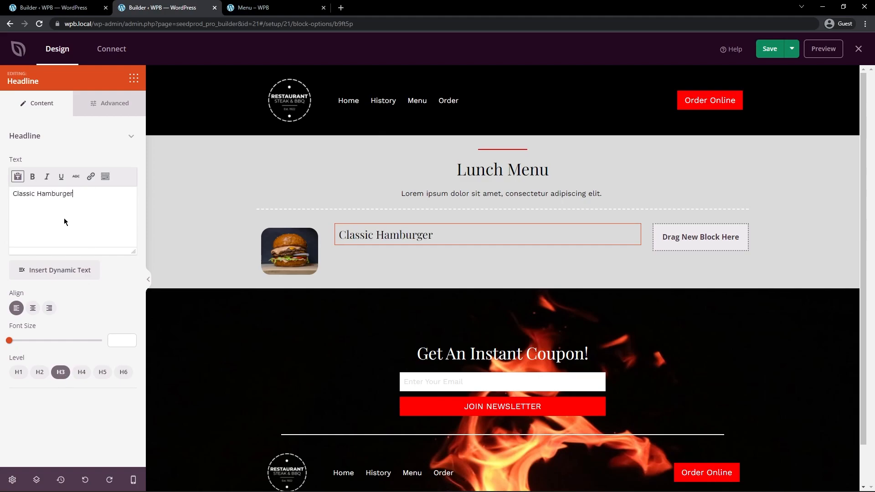
Add a text block below the Classic Hamburger headline reading "100% Angus Beef. Lettuce. Onion. Tomato."
click(133, 78)
drag(84, 178, 380, 252)
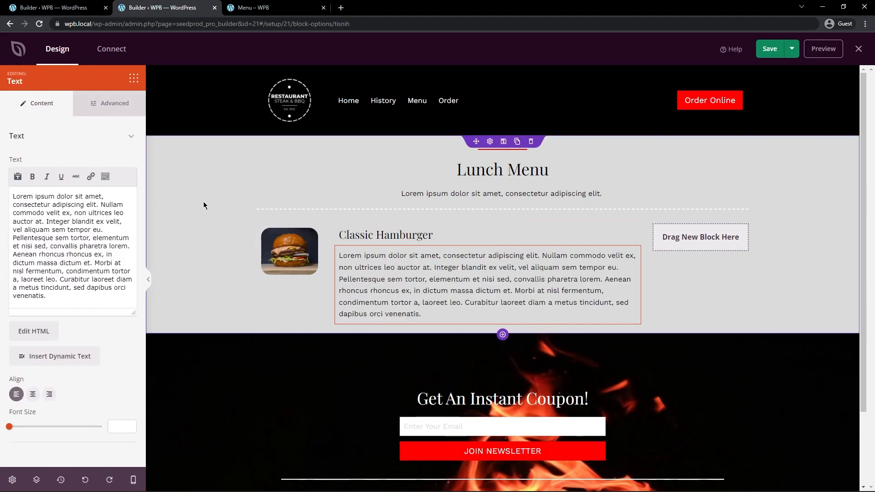
triple_click(64, 258)
text(100% Angus Beef. Lettuce. Onion. Tomato.)
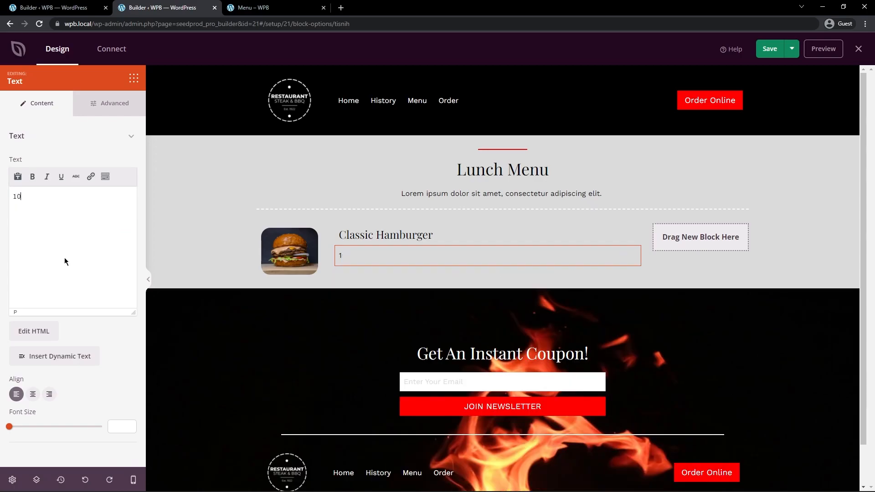
Add an H3 headline reading "$18" to the third column of the Classic Hamburger row
click(133, 79)
drag(29, 166, 703, 246)
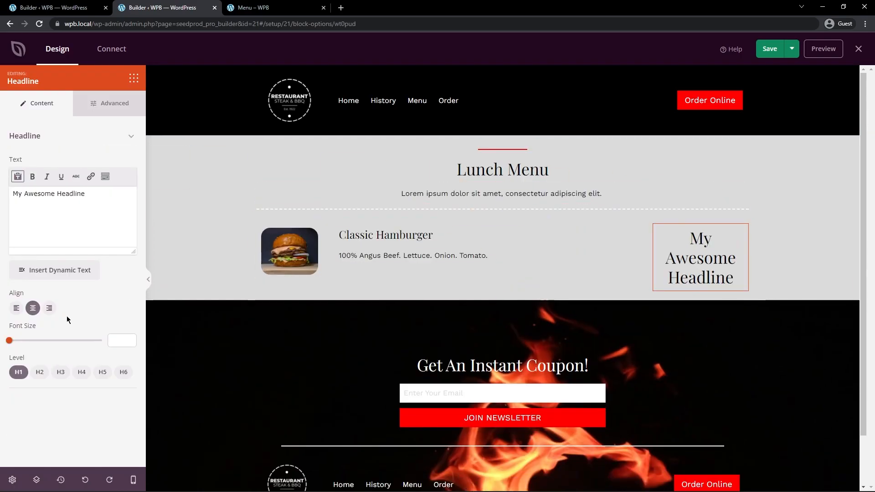
click(59, 374)
click(85, 373)
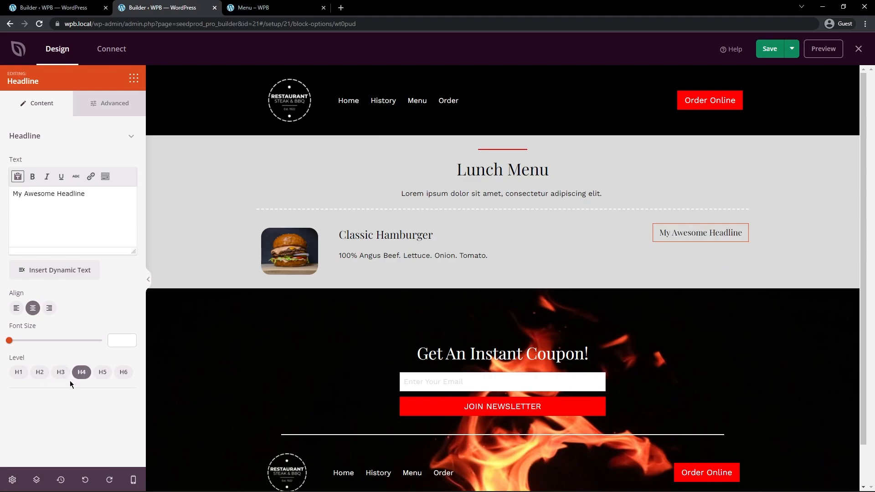
click(61, 373)
triple_click(21, 196)
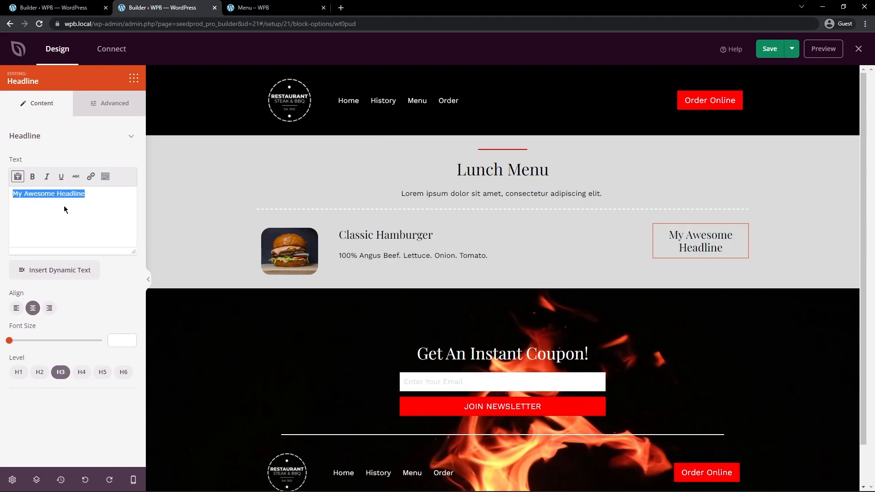
text($18)
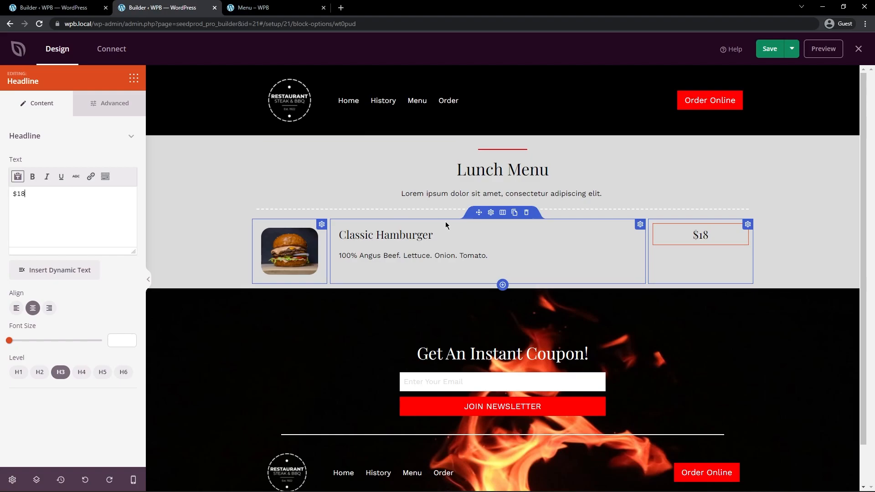
Vertically centre the contents of the Classic Hamburger row and add an empty single-column row below it
click(491, 214)
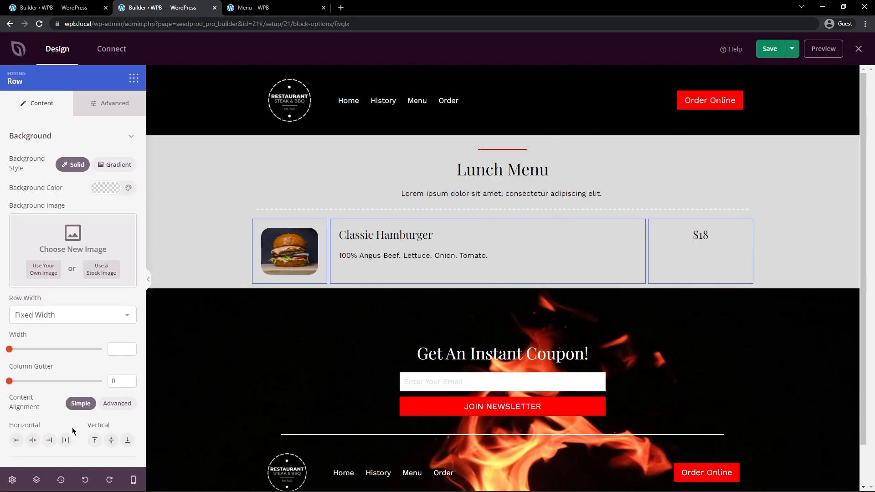
click(111, 441)
drag(117, 251, 454, 299)
click(431, 328)
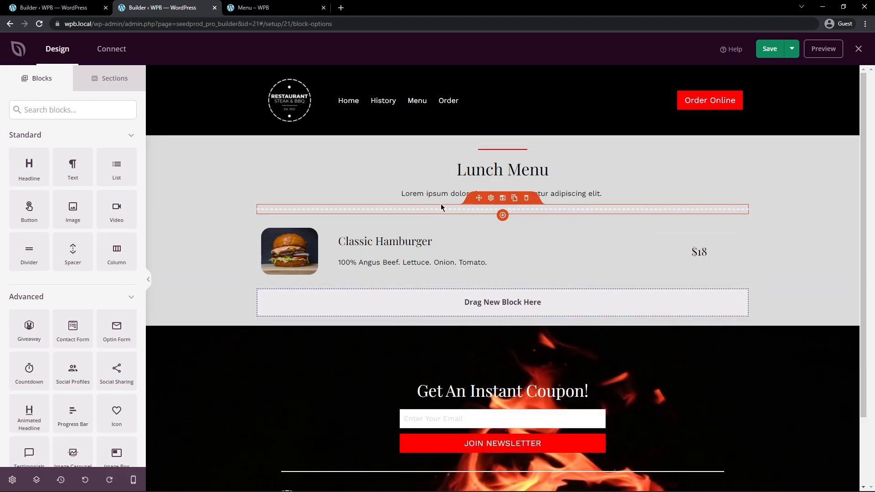
Duplicate the dashed divider under the Lunch Menu text and move the copy into the new row below the burger item
click(515, 201)
scroll(496, 200, up, 2)
drag(479, 208, 468, 299)
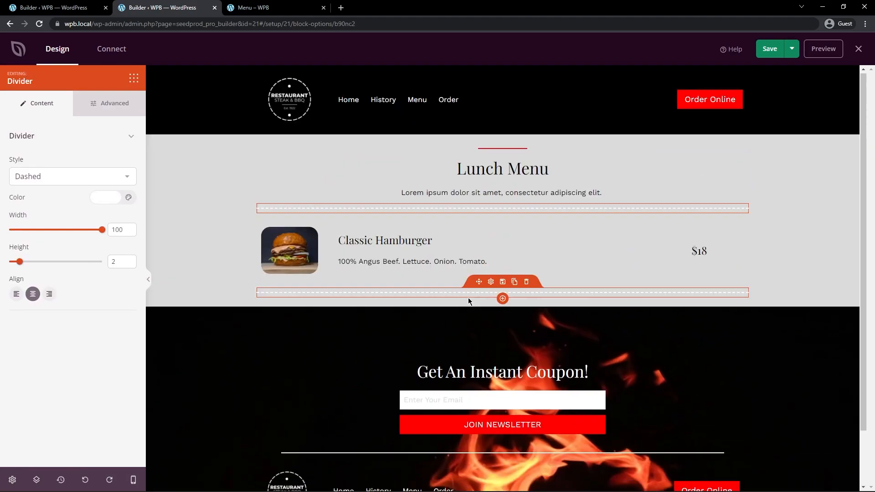
Set the top and bottom padding of both dashed dividers, above and below the burger item, to 0
click(127, 109)
click(45, 215)
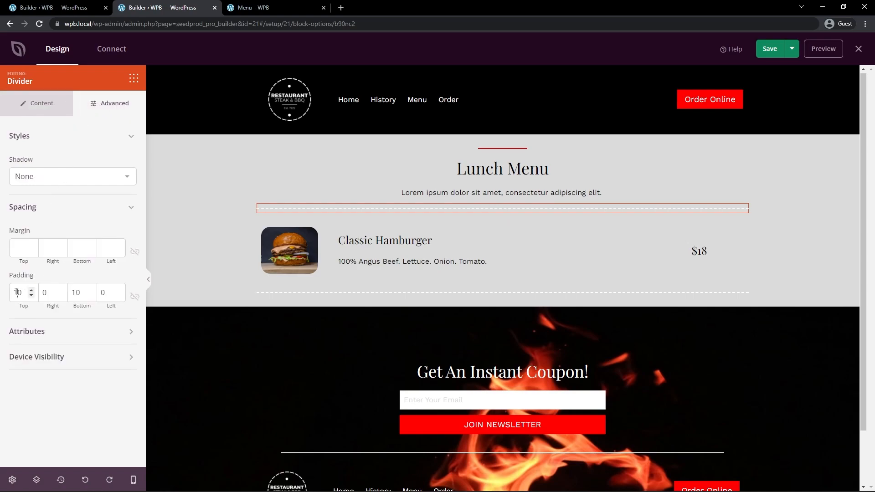
key(BackSpace)
drag(76, 294, 71, 294)
key(BackSpace)
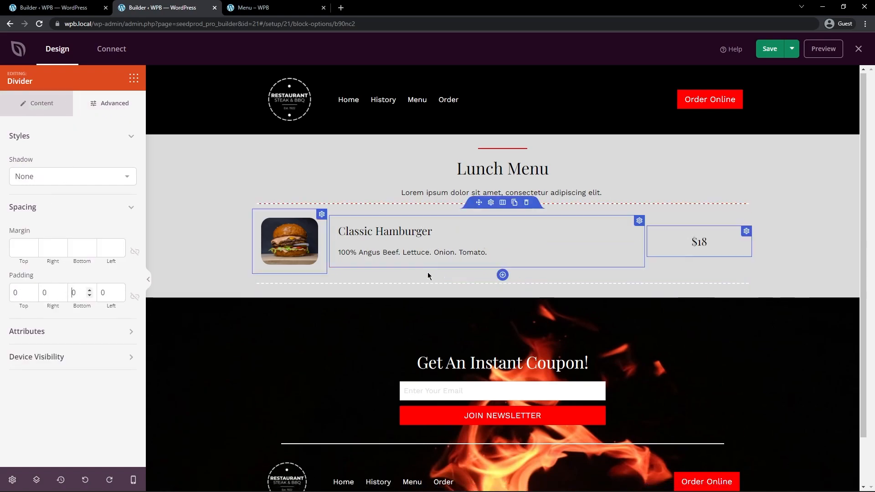
click(476, 283)
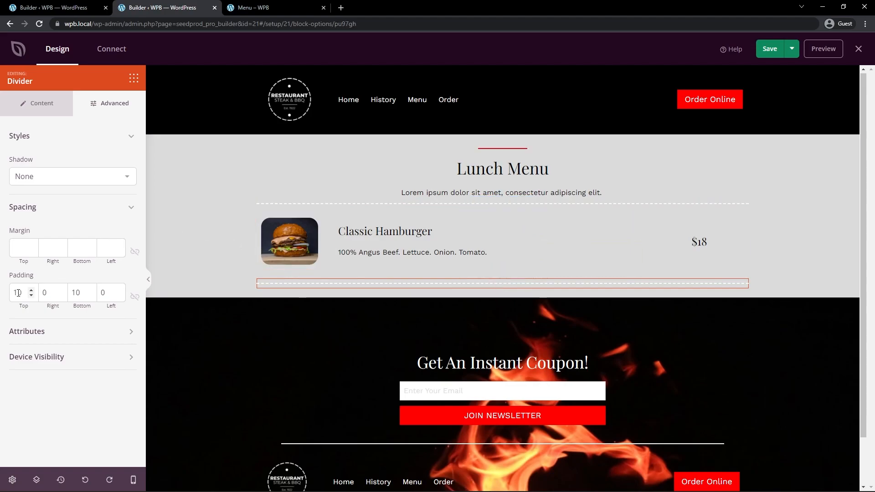
drag(15, 292, 17, 293)
key(BackSpace)
drag(71, 294, 76, 294)
key(BackSpace)
Save the page design and reload the live Menu page to check it
click(772, 53)
click(258, 9)
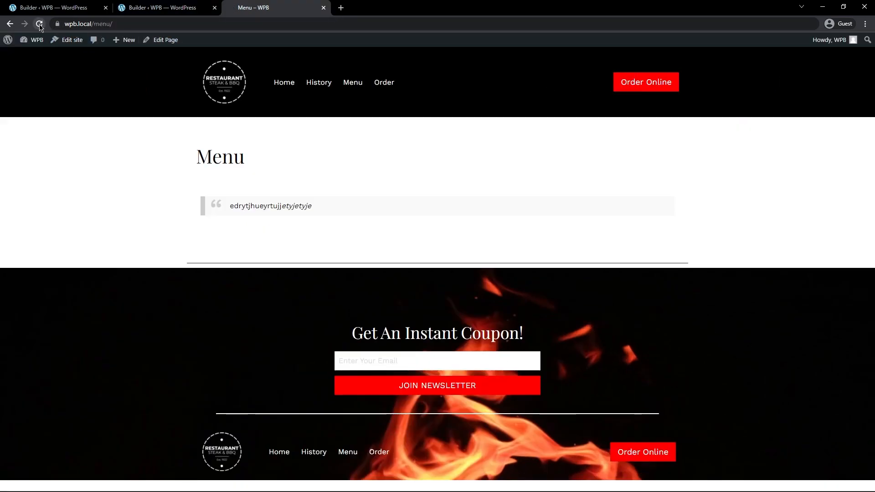
click(40, 27)
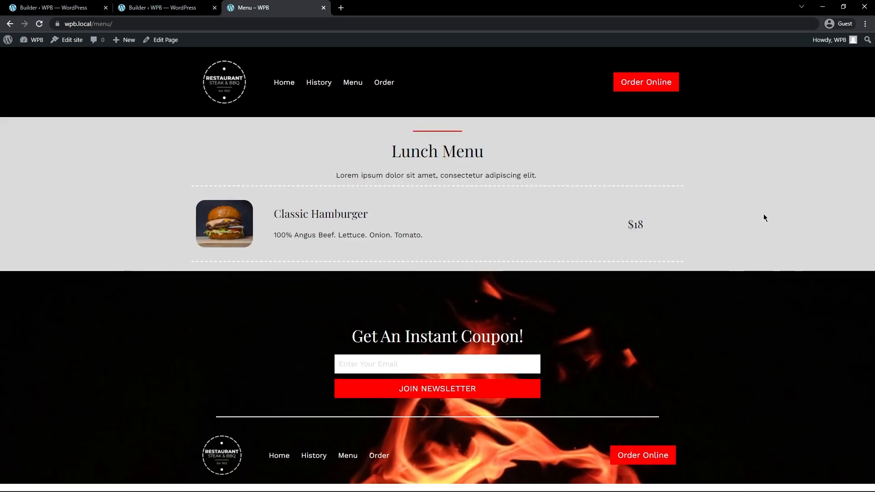
Back in the page builder, set the Lunch Menu section's top and bottom padding to 100
click(145, 7)
click(458, 142)
click(43, 226)
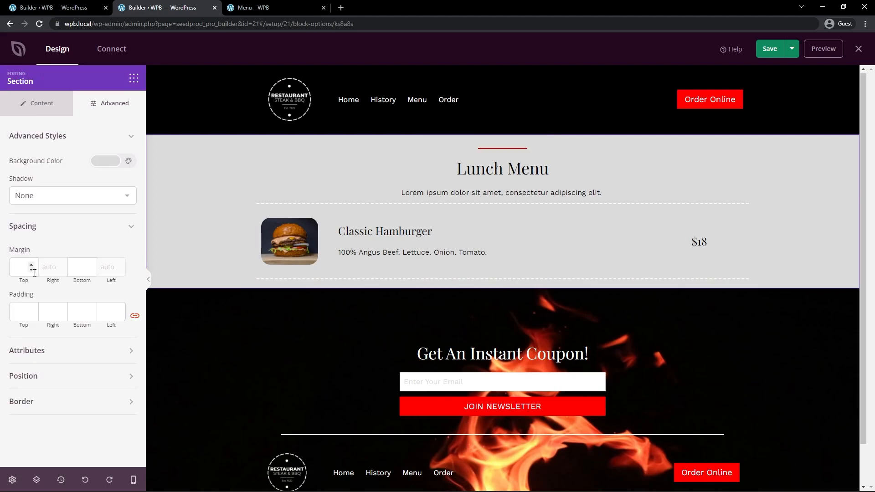
text(100)
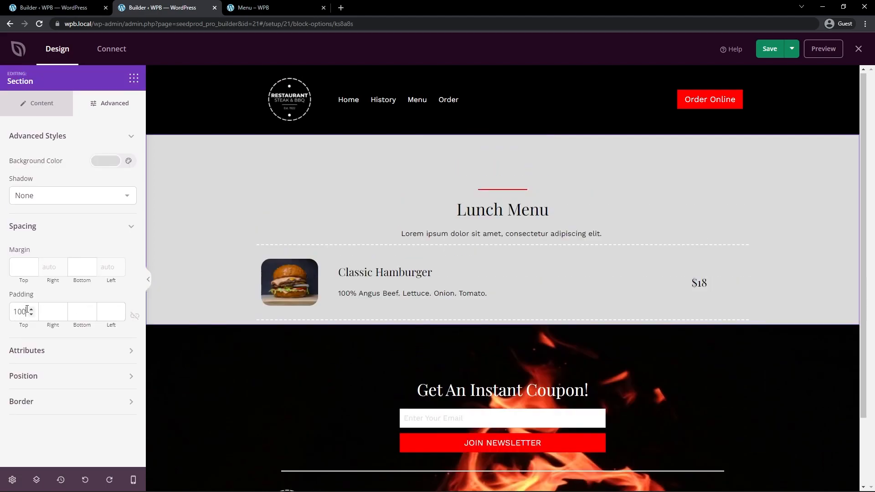
text(100)
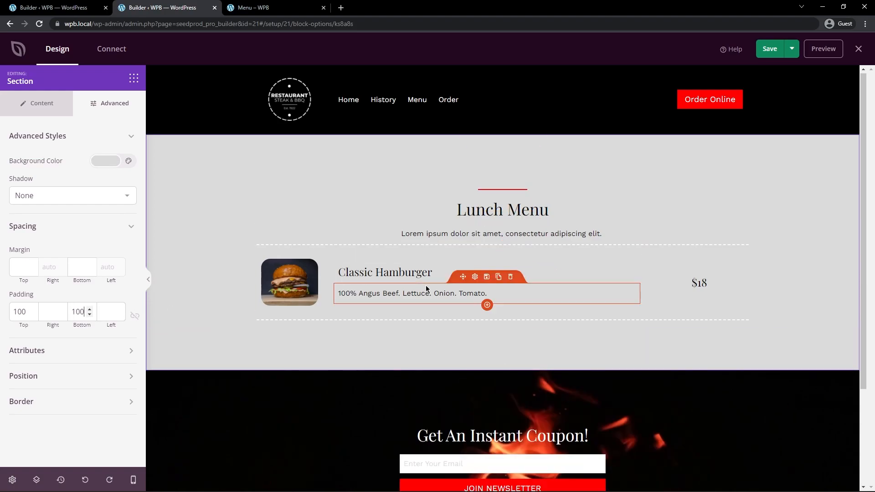
Examine the Lunch, Dinner and Dessert Menu listings and their spacing in the page builder
scroll(427, 289, down, 1)
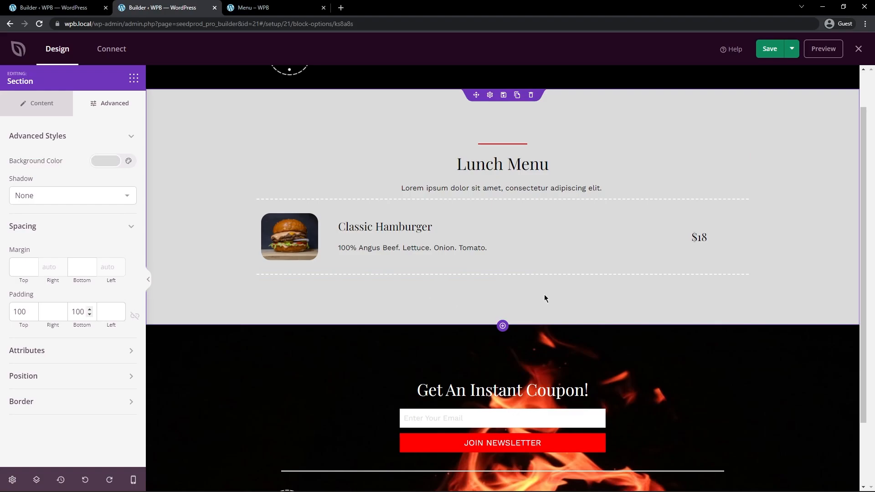
scroll(537, 327, up, 1)
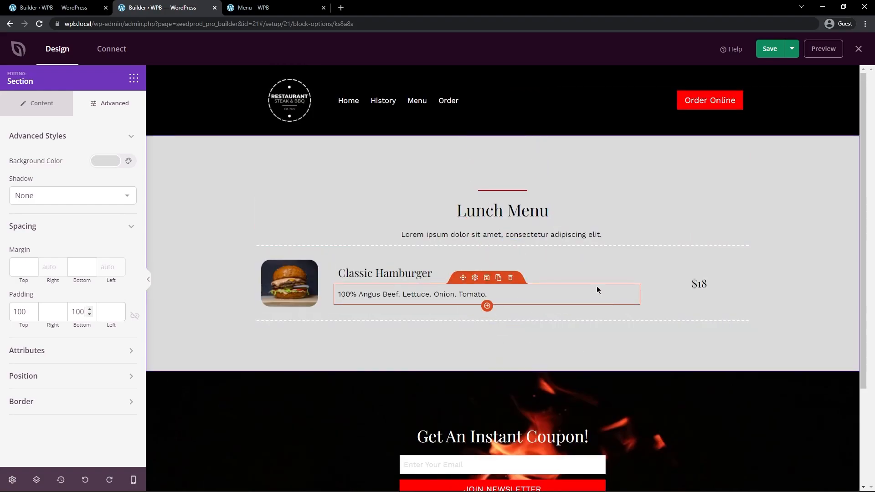
click(805, 195)
scroll(805, 196, down, 3)
scroll(805, 196, down, 3)
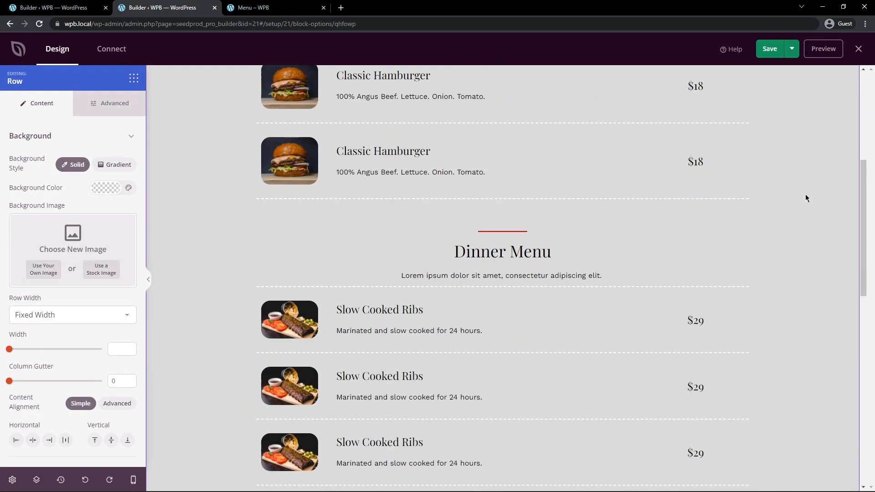
scroll(807, 193, up, 4)
scroll(673, 247, down, 7)
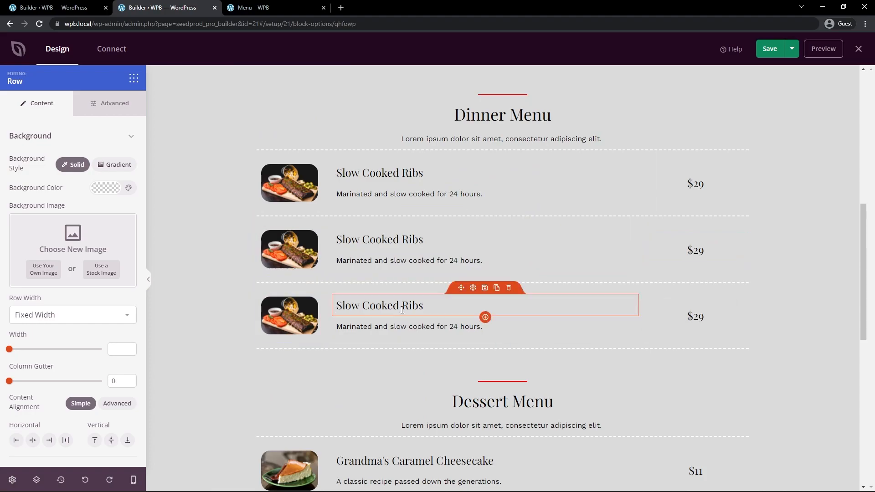
scroll(504, 282, down, 7)
scroll(592, 332, up, 18)
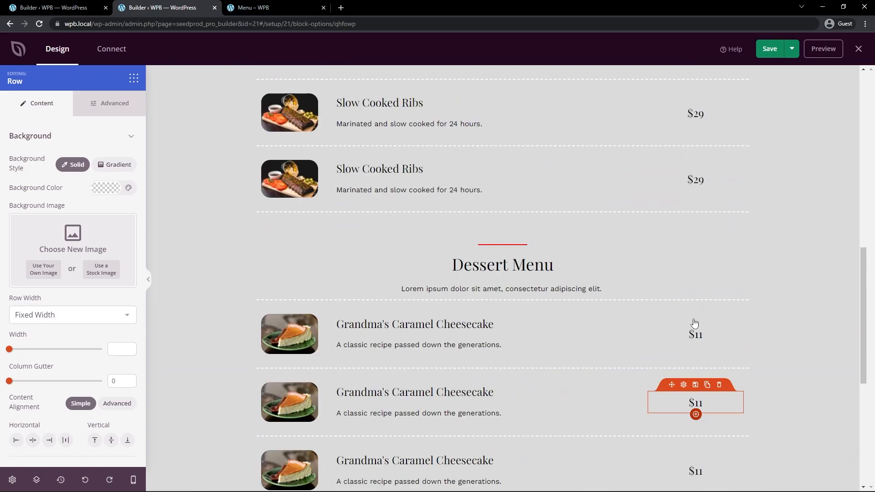
Save the full menu design and reload the live Menu page to review it
click(770, 49)
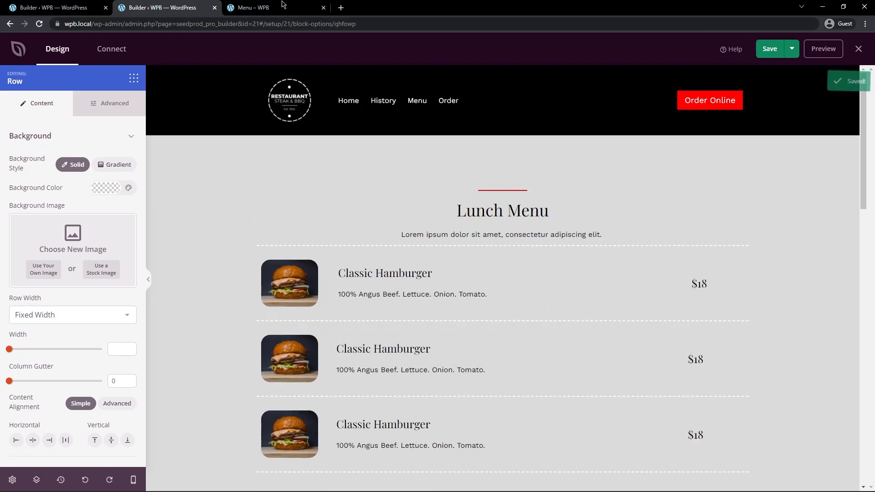
key(ctrl+Tab)
key(F5)
mouse_move(871, 68)
mouse_down()
mouse_move(871, 342)
mouse_move(856, 224)
mouse_move(866, 59)
mouse_up()
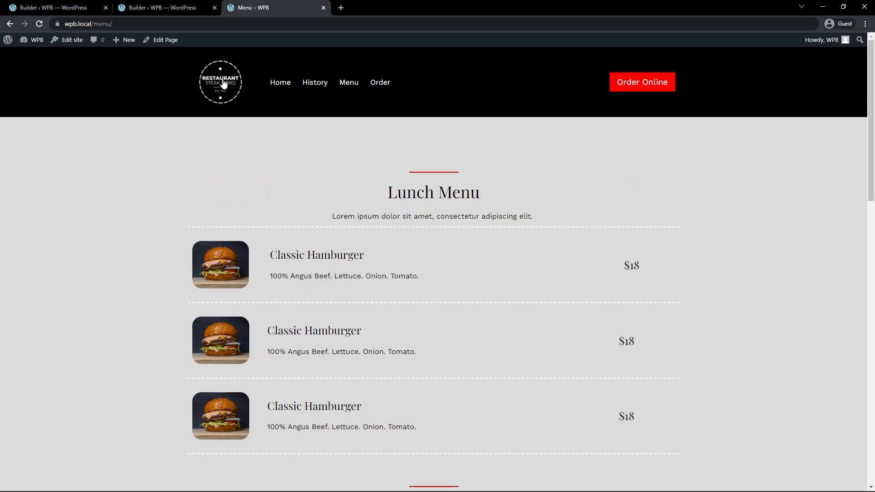
Open the home page in a separate tab and test its Our Menu button and Lunch Menu tile links
drag(365, 8, 264, 38)
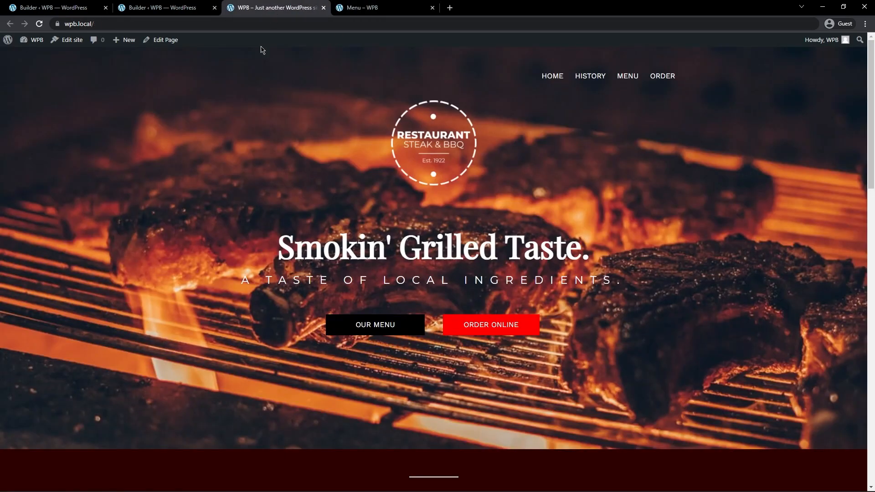
scroll(570, 304, down, 2)
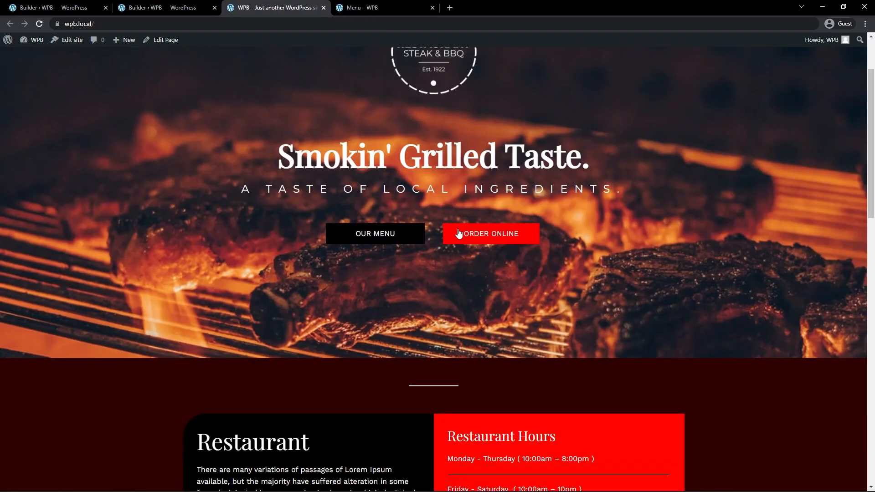
click(375, 234)
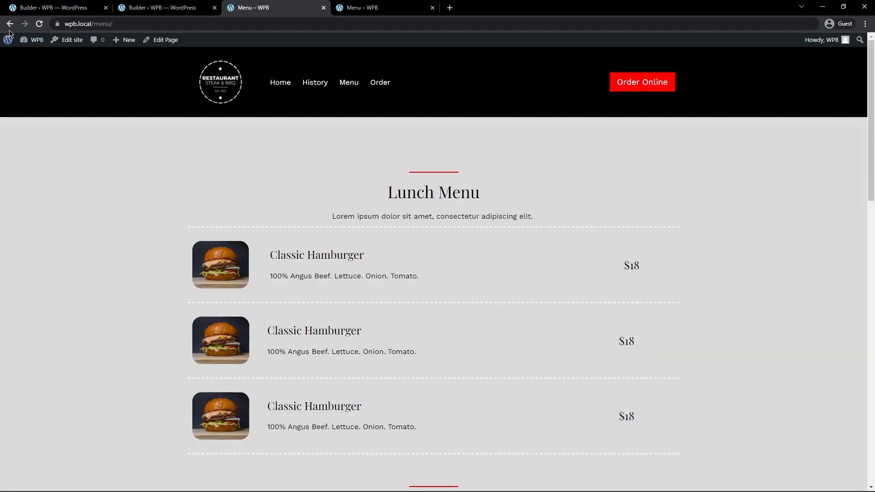
click(10, 24)
scroll(410, 231, down, 10)
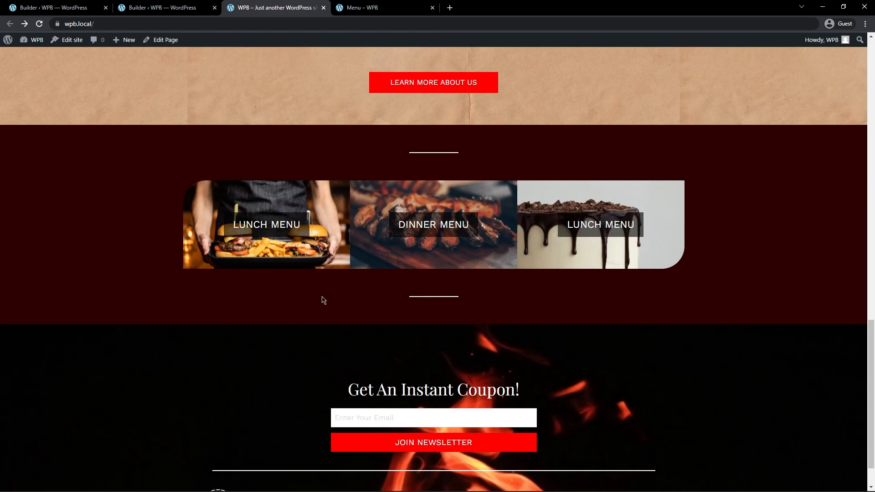
click(263, 232)
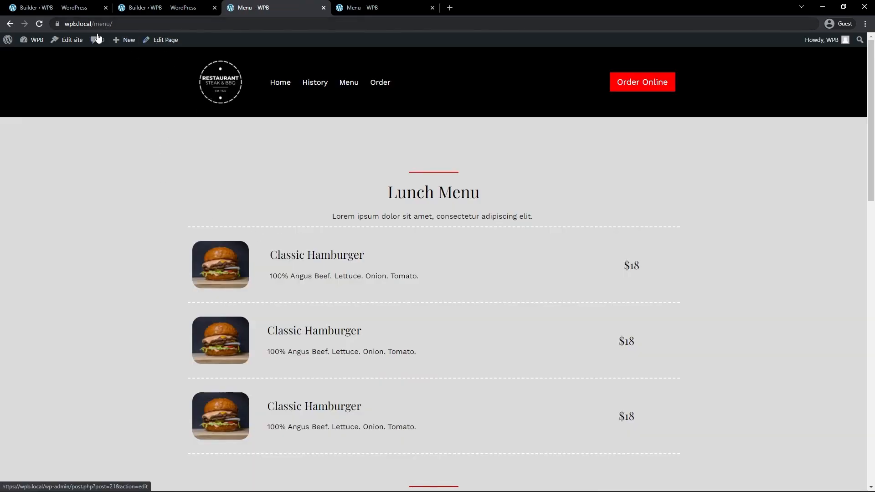
Look over the lunch, dinner and dessert sections on the live Menu page and in the page builder
drag(871, 69, 870, 213)
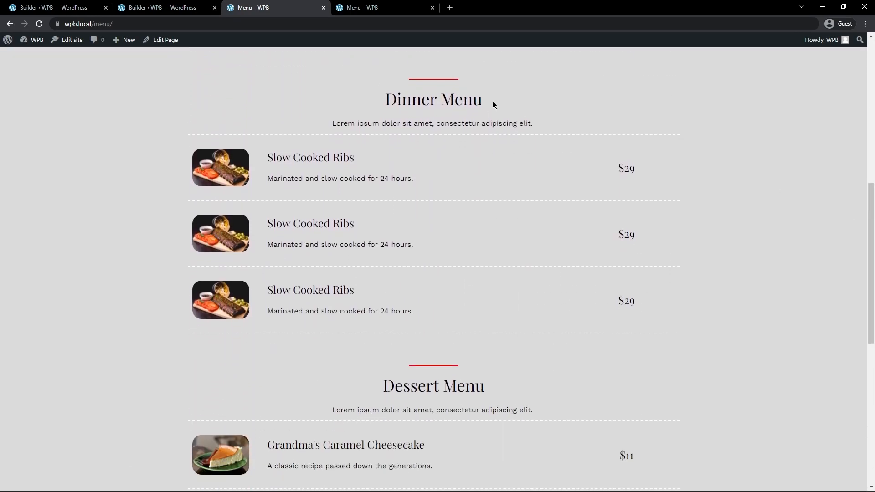
scroll(840, 201, down, 5)
drag(870, 301, 836, 88)
click(186, 13)
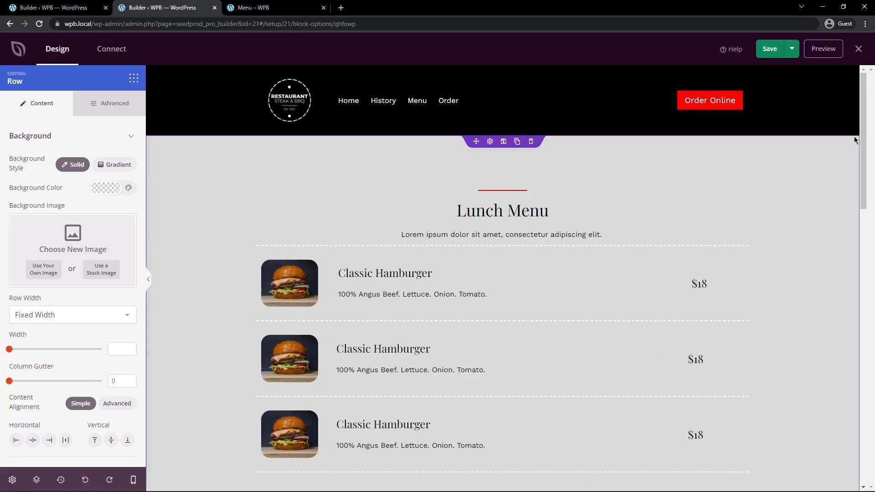
scroll(502, 278, down, 15)
scroll(463, 213, up, 15)
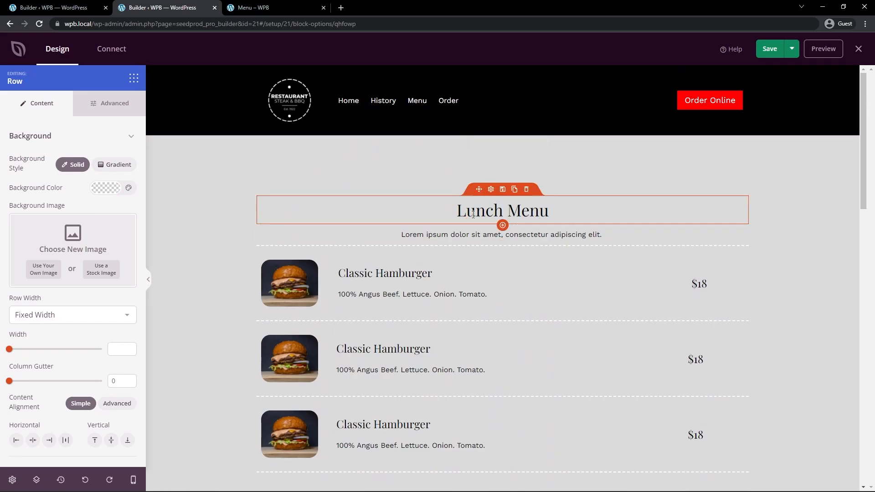
Find the Anchor block, place it directly above the Lunch Menu headline and name it "lunch"
click(134, 79)
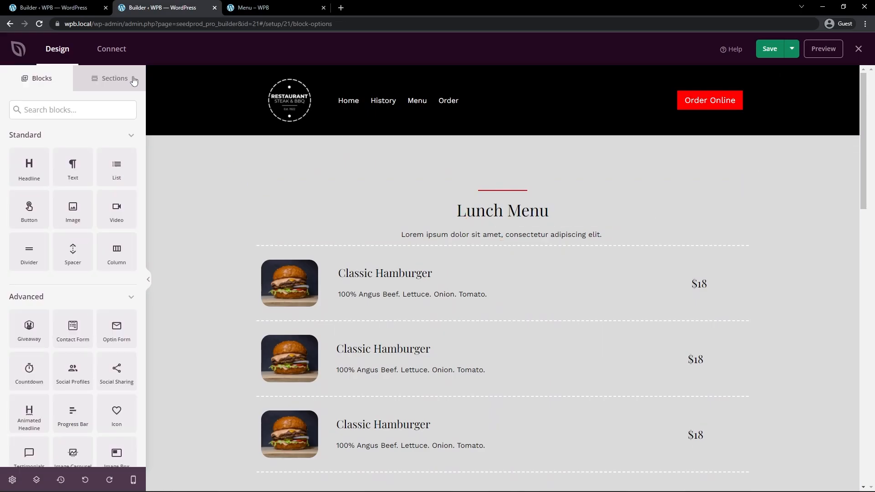
click(51, 109)
text(anchor)
drag(29, 204, 505, 242)
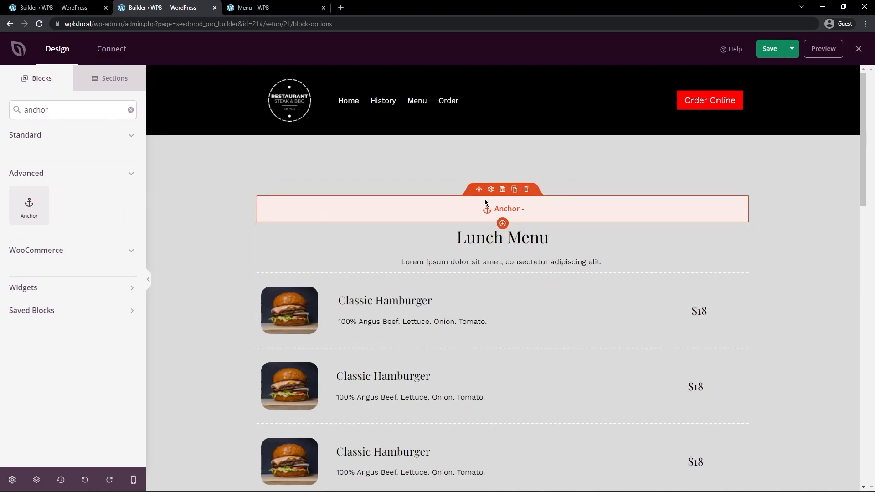
click(490, 190)
click(56, 143)
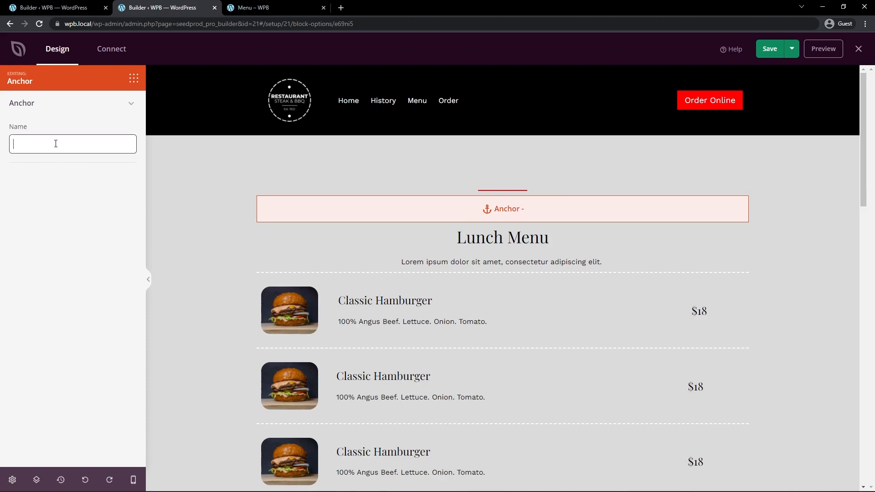
text(lunch)
Add an anchor block at the Dinner Menu headline and name it "dinner"
scroll(419, 209, down, 7)
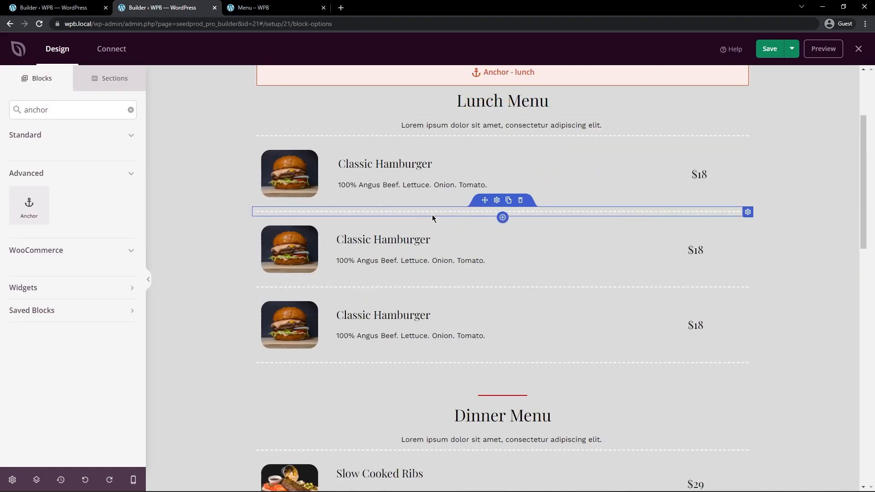
drag(29, 204, 488, 234)
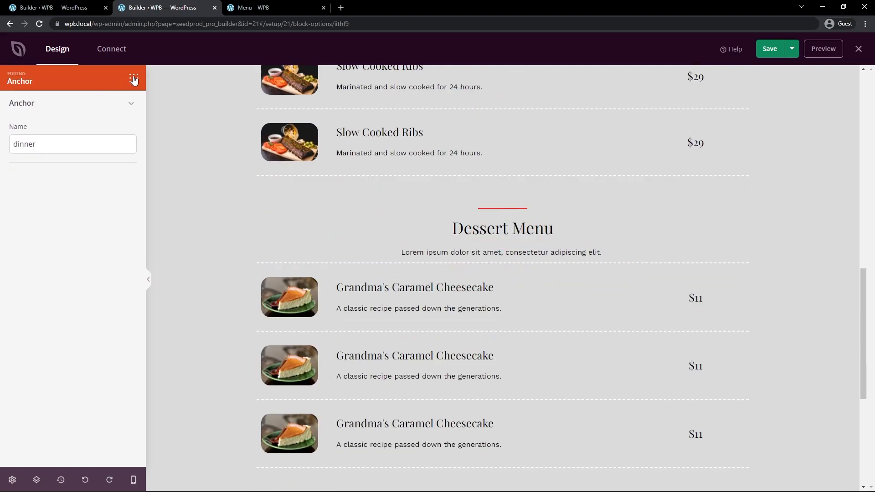
Add an anchor block at the Dessert Menu headline, name it "dessert" and save the page
click(134, 81)
drag(31, 197, 485, 258)
click(491, 236)
text(dessert)
click(770, 49)
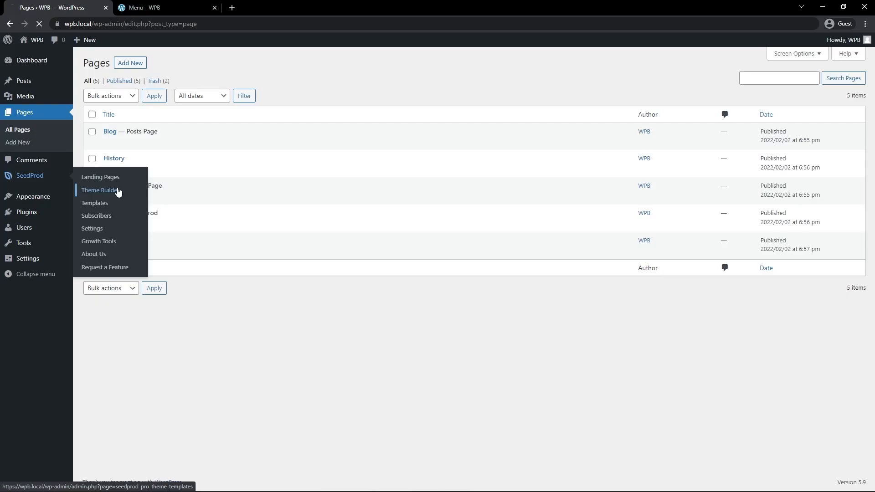
Open the Homepage template from the Theme Builder and set the Lunch Menu button's link to /menu/#lunch
click(116, 191)
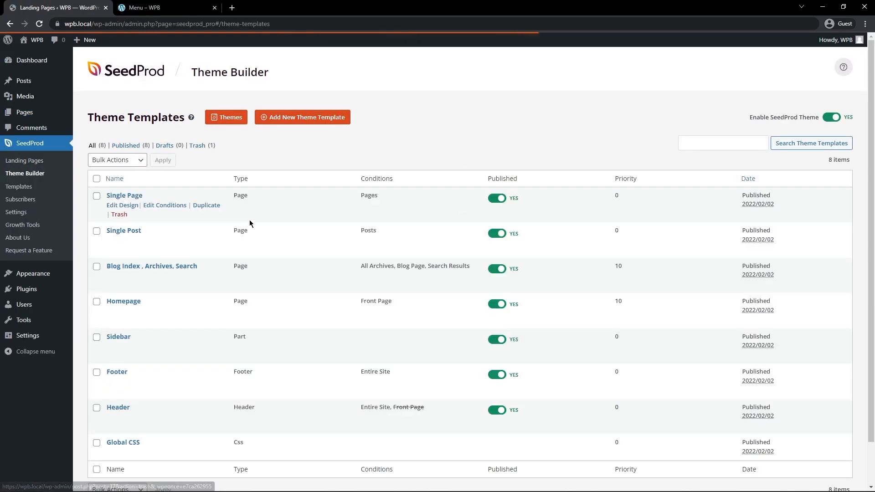
click(122, 312)
drag(868, 105, 868, 307)
scroll(868, 306, down, 4)
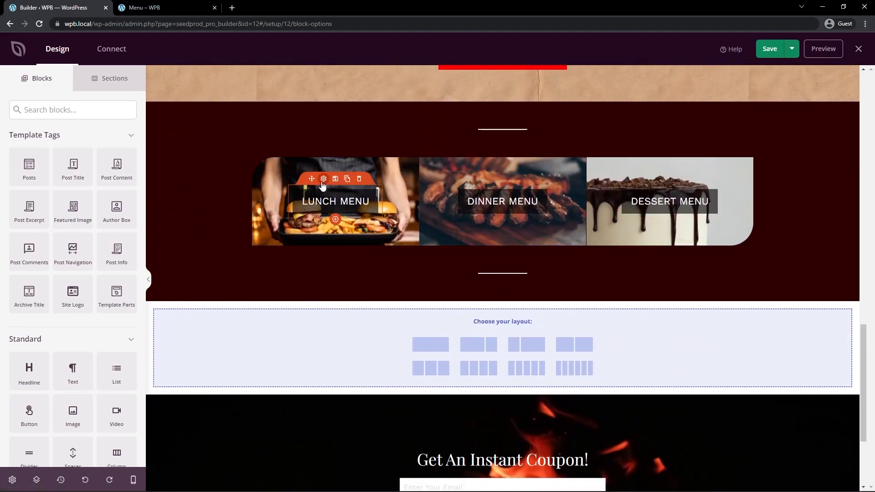
click(322, 185)
click(51, 321)
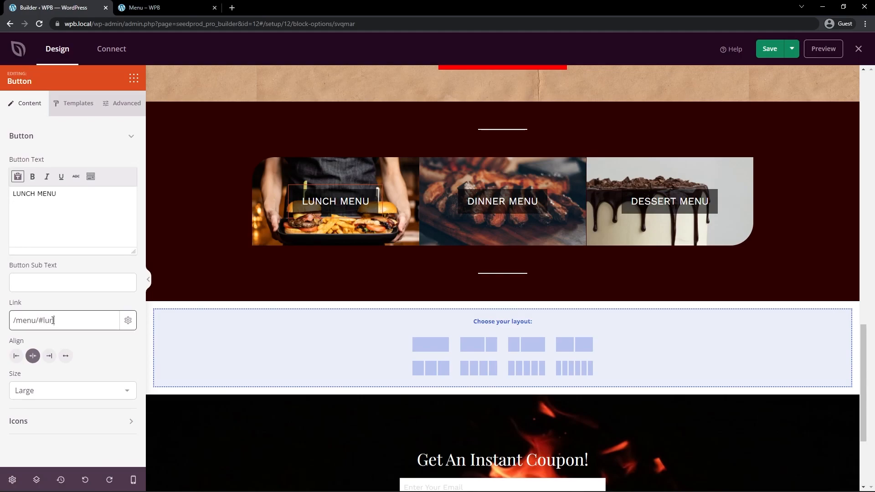
text(#lunch)
triple_click(35, 320)
click(72, 320)
Set the Dinner Menu button's link to /menu/#dinner and the Dessert Menu button's to /menu/#dessert, and save the template
click(503, 201)
click(68, 321)
click(670, 203)
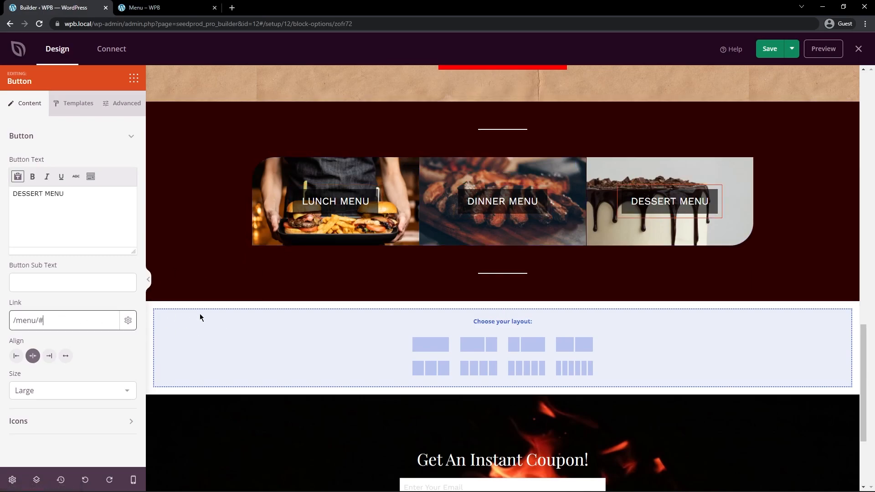
click(769, 50)
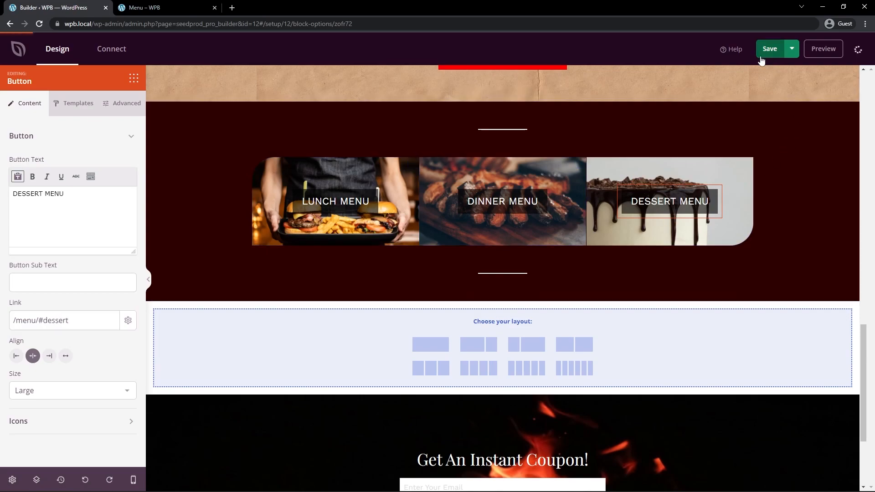
Reload the live home page and test the Lunch Menu tile's link
click(145, 7)
click(39, 23)
scroll(210, 244, down, 10)
click(266, 306)
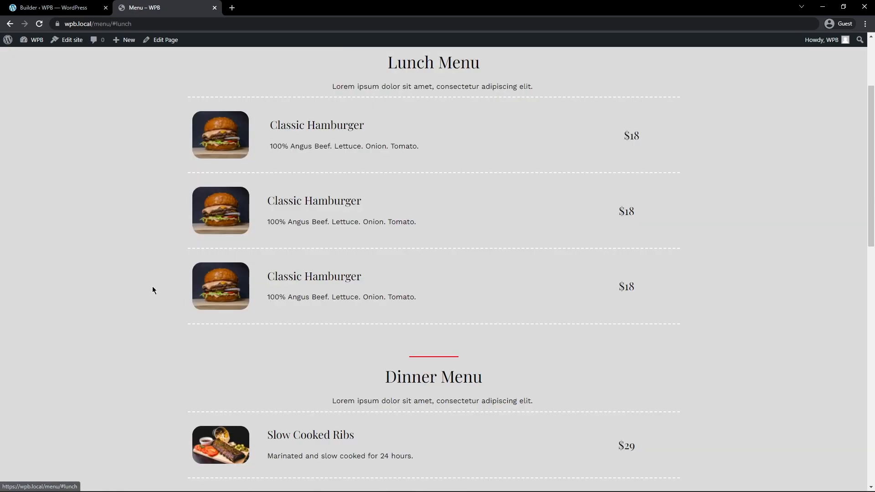
drag(357, 69, 542, 71)
click(277, 145)
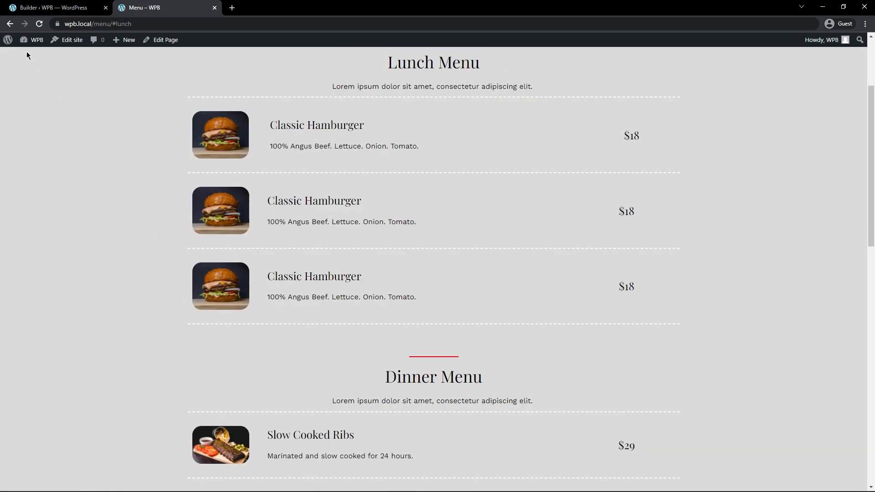
Return to the live home page and test the Dinner Menu and Dessert Menu tile links
key(alt+Left)
click(433, 314)
drag(365, 64, 527, 64)
click(217, 143)
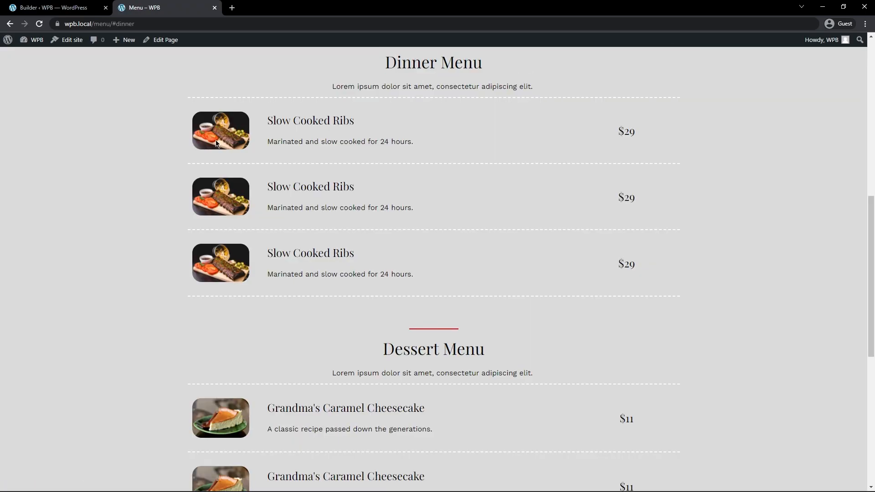
scroll(205, 145, up, 1)
key(alt+Left)
click(629, 303)
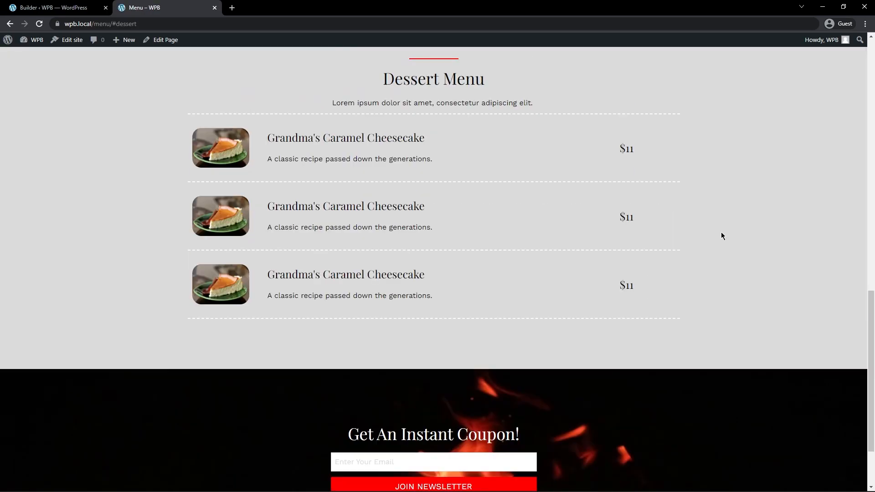
drag(350, 94, 534, 250)
scroll(312, 84, up, 15)
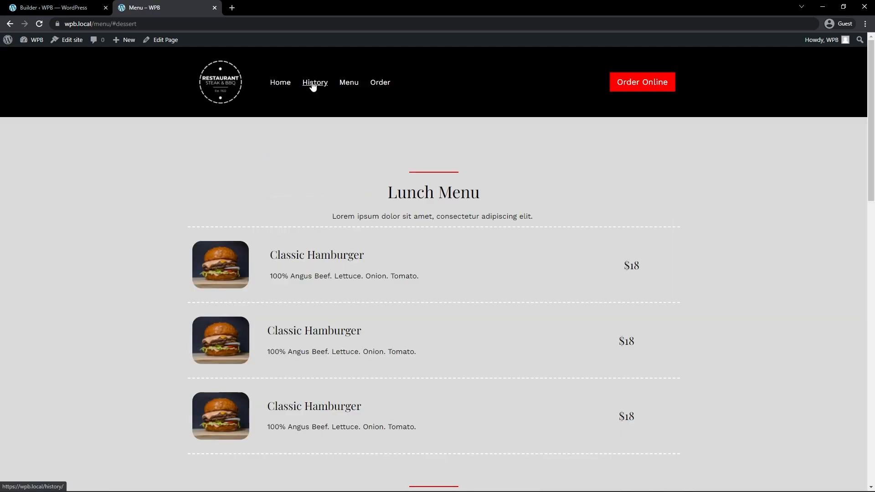
Open the live History page and start editing it with SeedProd
click(313, 87)
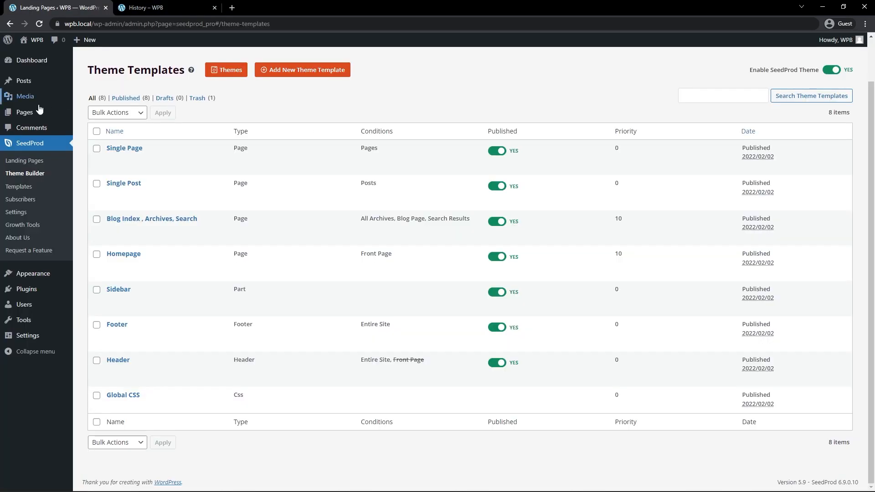
mouse_move(21, 115)
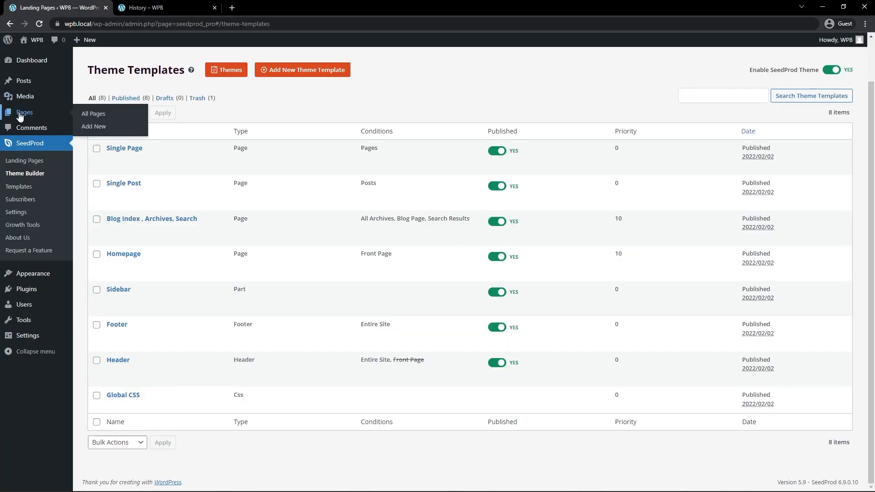
click(94, 114)
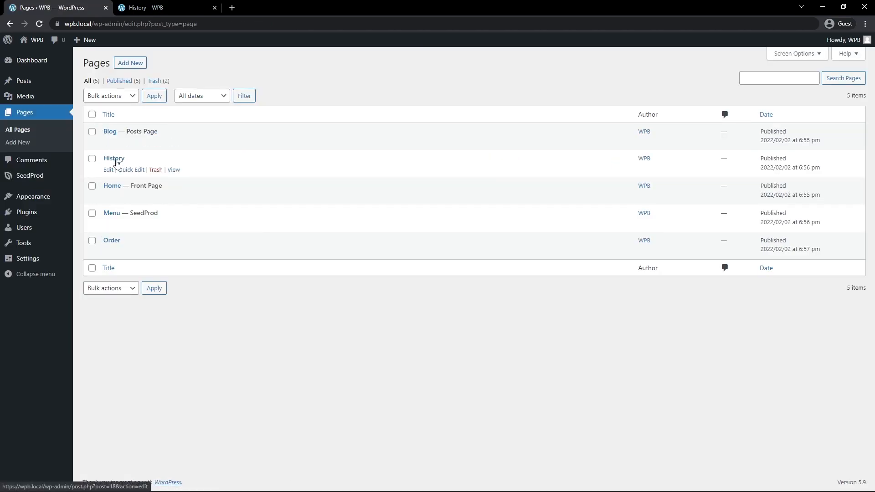
click(160, 9)
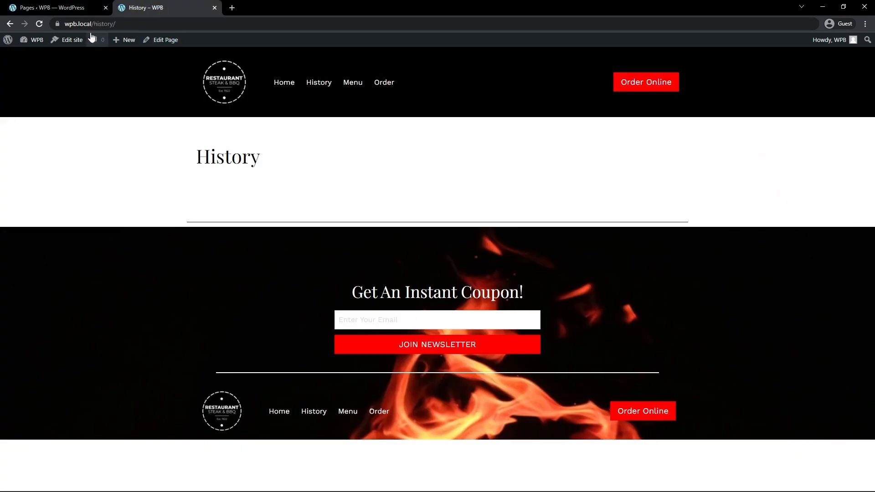
click(167, 44)
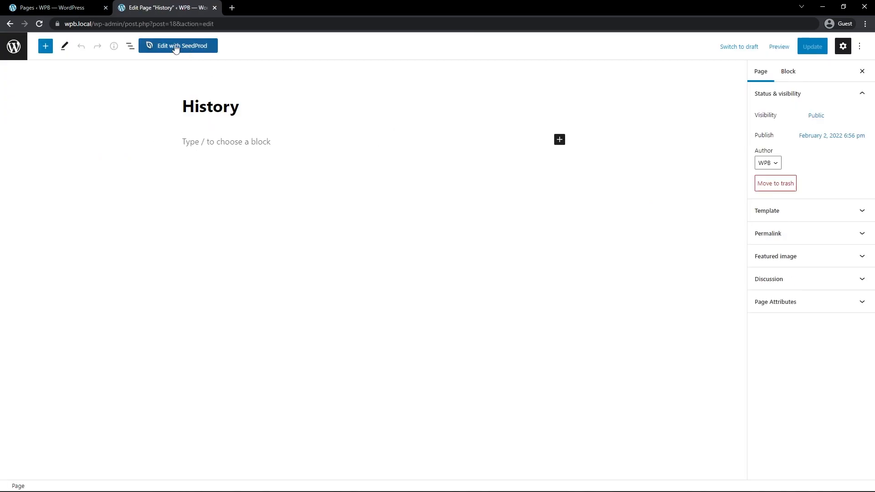
click(186, 47)
key(Return)
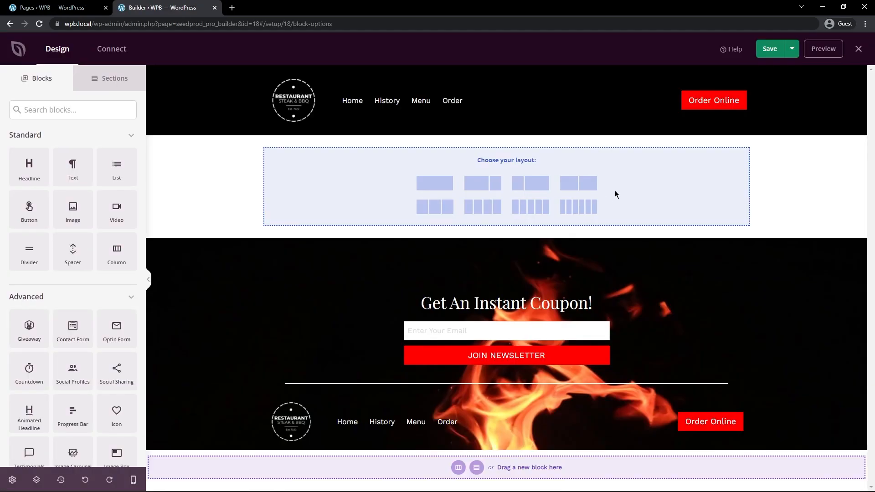
Choose the two-column layout with the narrow first column, place an Image block in that column and look through the available blocks
click(528, 185)
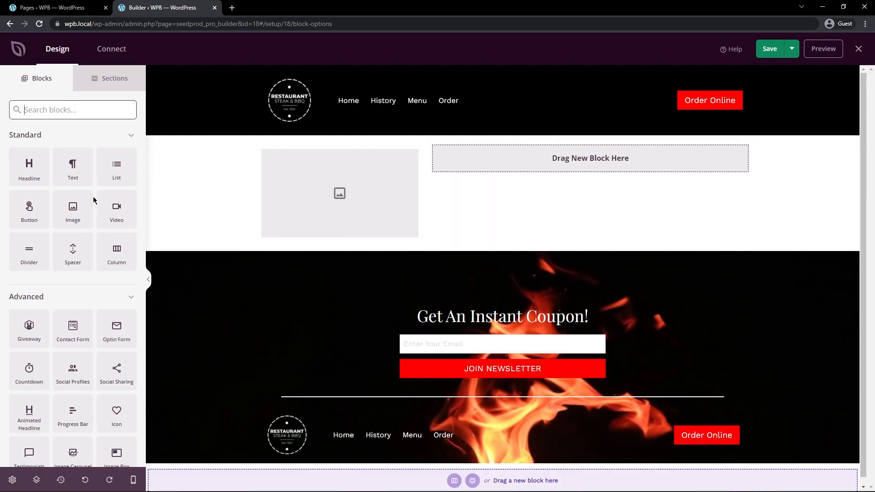
scroll(91, 202, down, 2)
scroll(91, 201, down, 1)
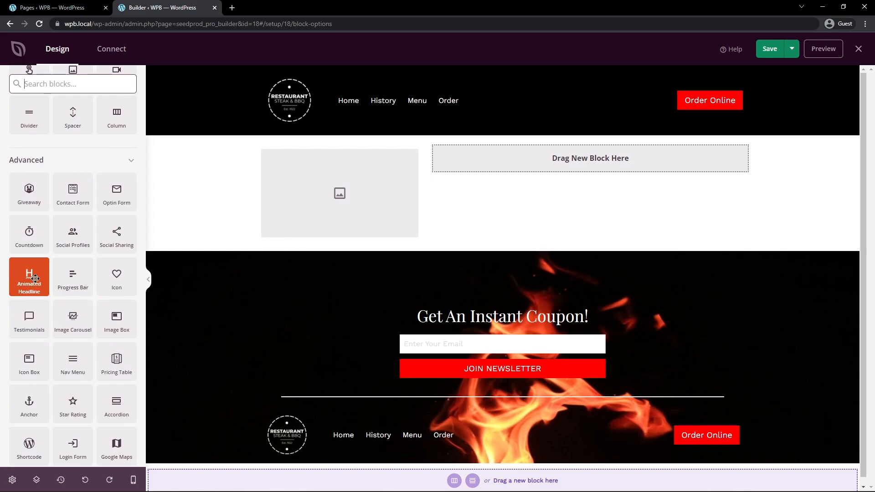
scroll(116, 278, down, 2)
scroll(75, 276, down, 2)
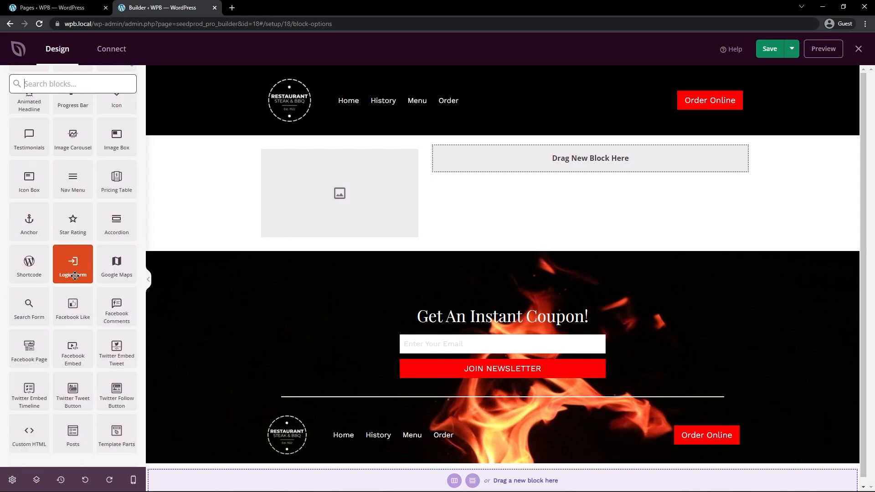
scroll(75, 278, up, 7)
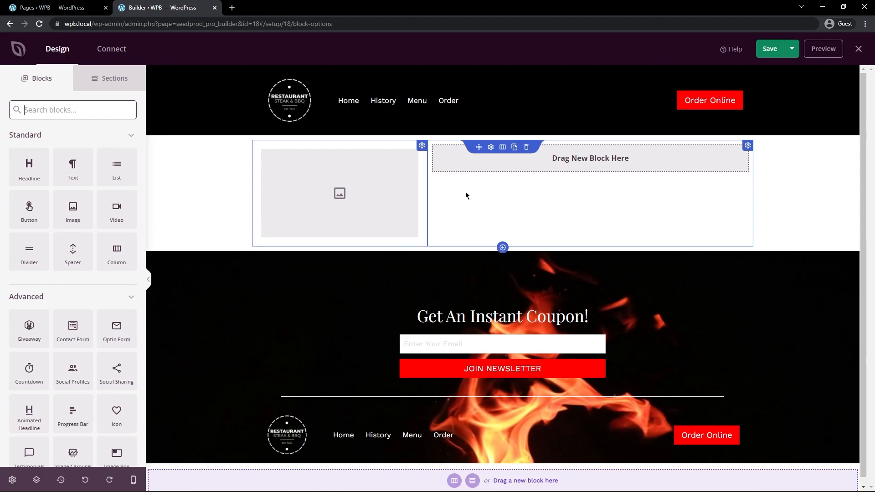
Fill the image block with the bar interior photo and round the image's corners
click(345, 193)
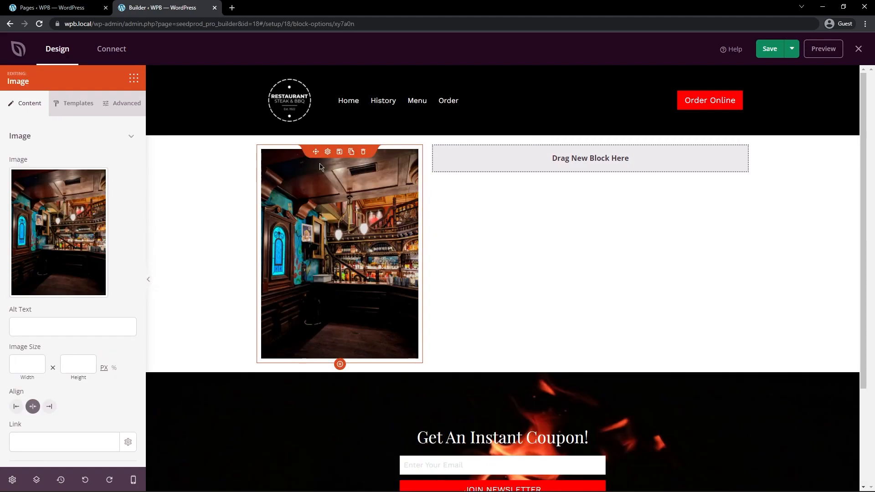
click(121, 108)
click(46, 207)
drag(10, 246, 33, 246)
Add the headline "Our 100 Year History" beside the image and lorem ipsum text blocks beneath it
drag(36, 171, 548, 165)
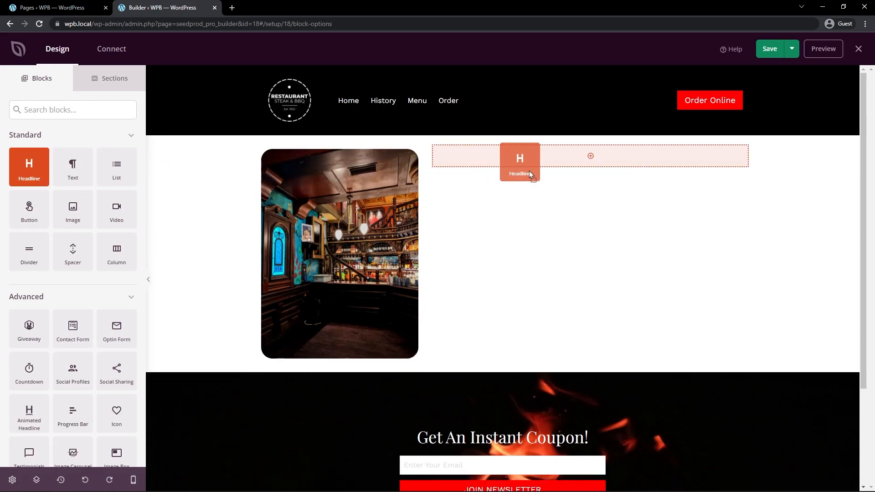
click(576, 158)
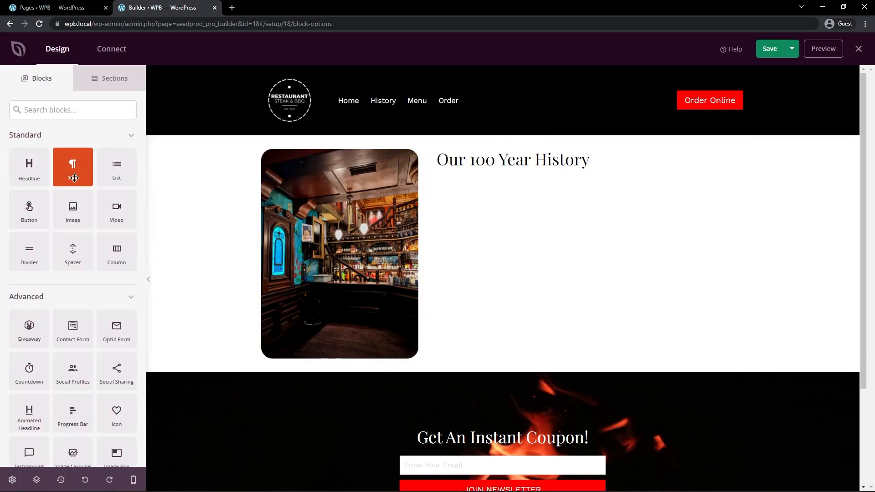
drag(73, 167, 537, 209)
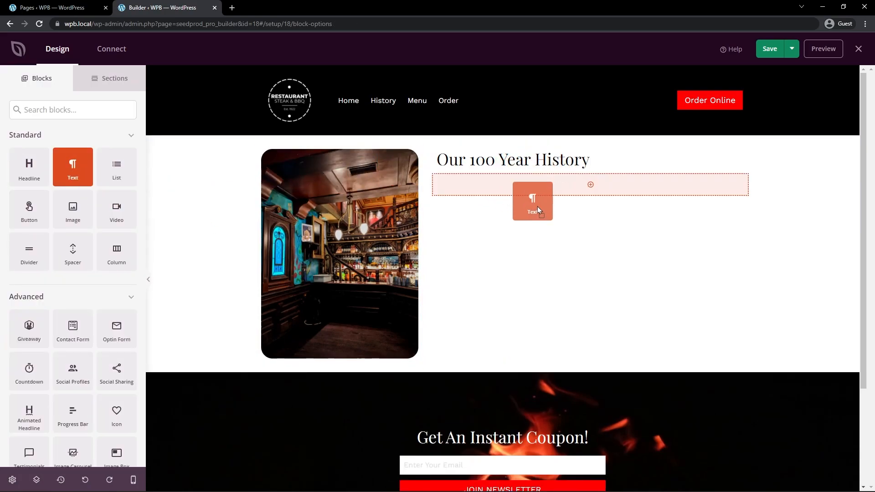
click(603, 248)
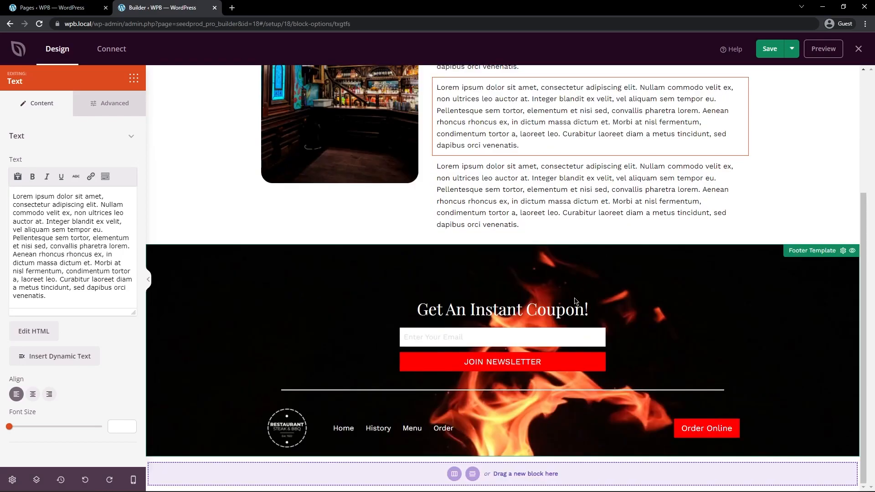
scroll(502, 268, up, 3)
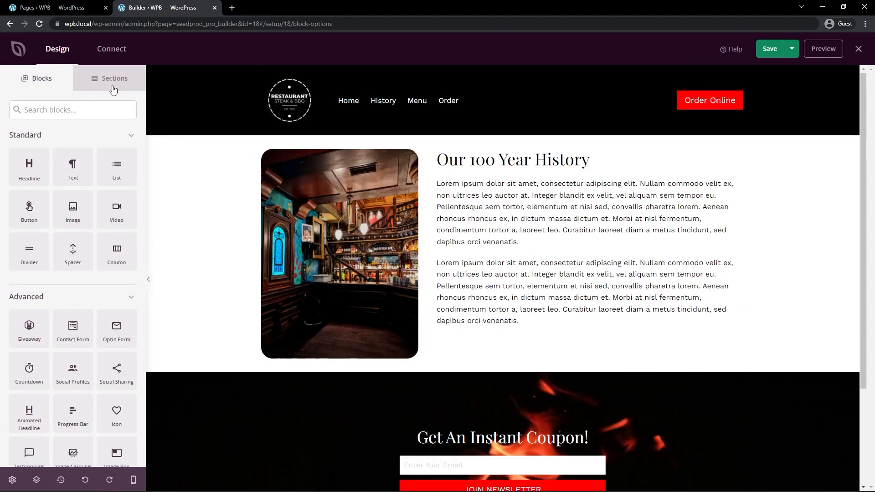
Insert the Features 1 section template and delete the earlier hand-built section with the bar photo
click(120, 85)
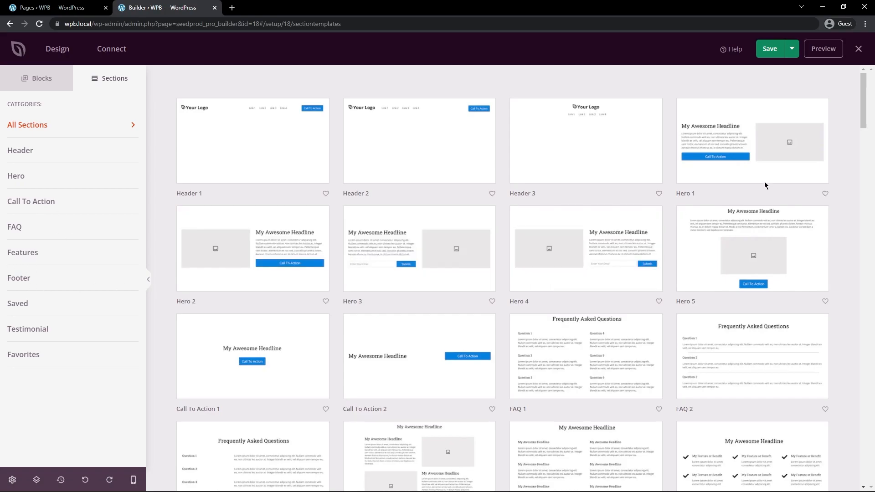
drag(866, 107, 866, 139)
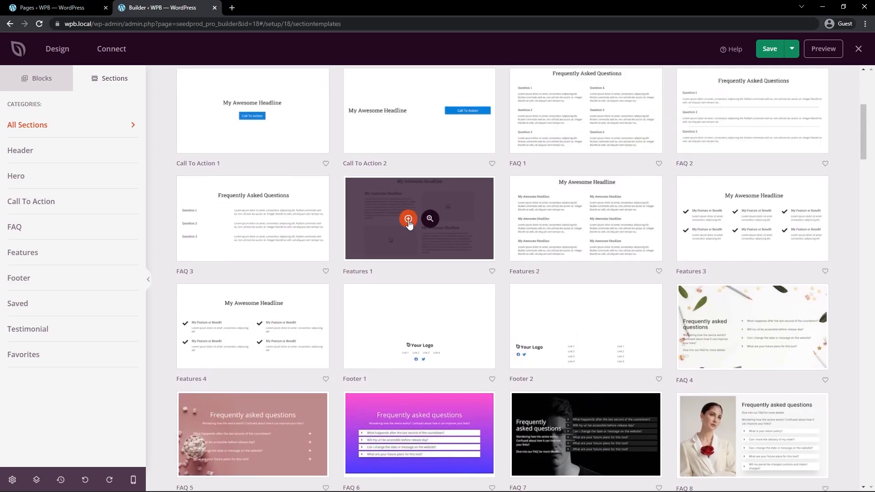
click(408, 219)
scroll(477, 252, up, 7)
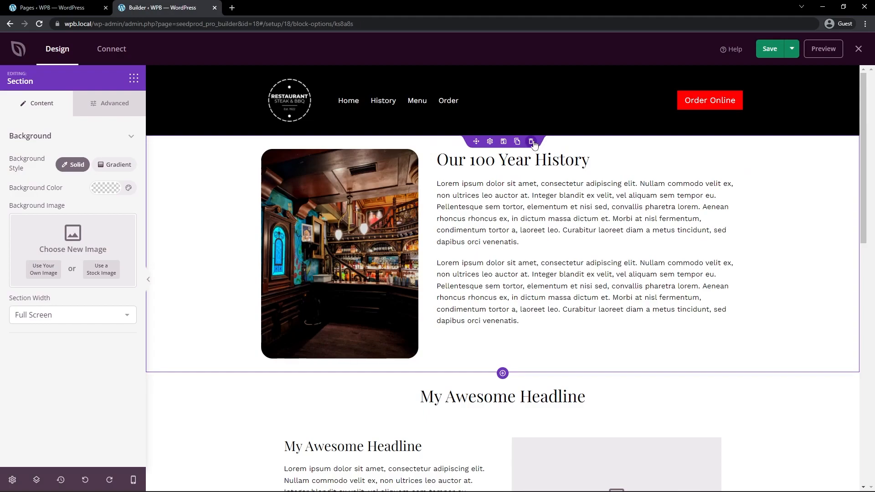
click(531, 141)
click(407, 272)
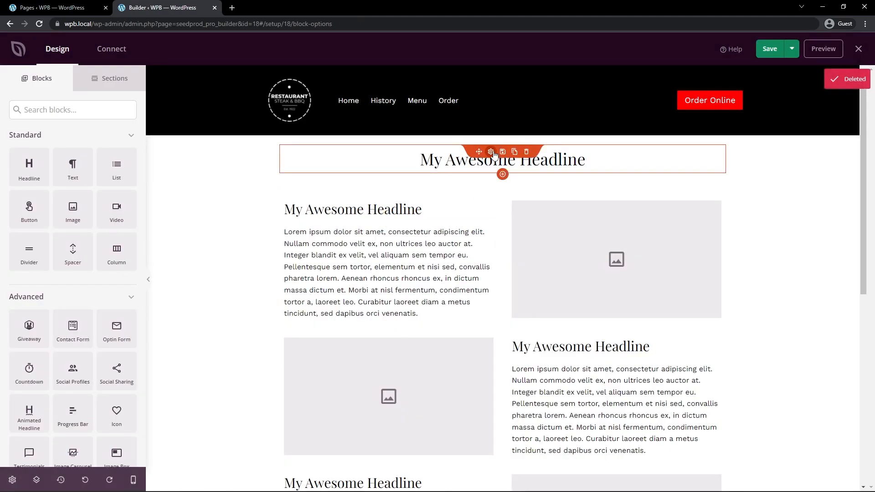
Change the section's main headline to "Our 100 Year History" and fill its image placeholders with the grilling and chef photos
click(495, 155)
key(ctrl+a)
text(Our 100 Year History)
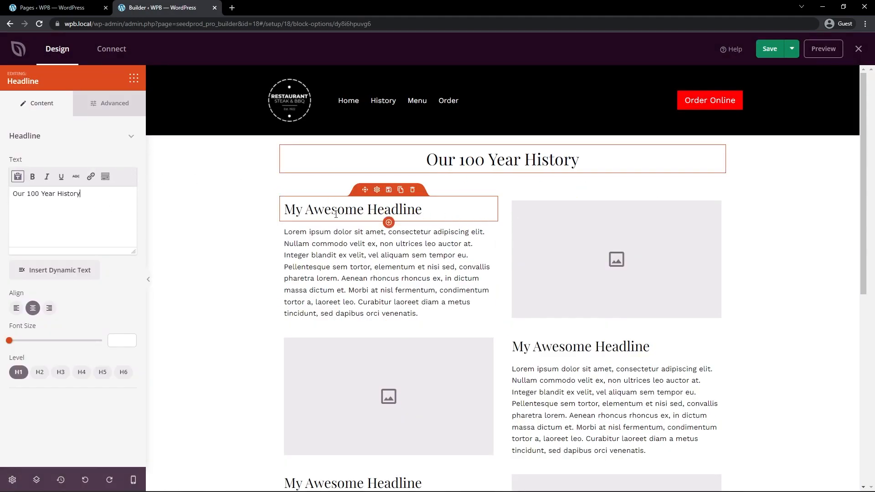
click(594, 240)
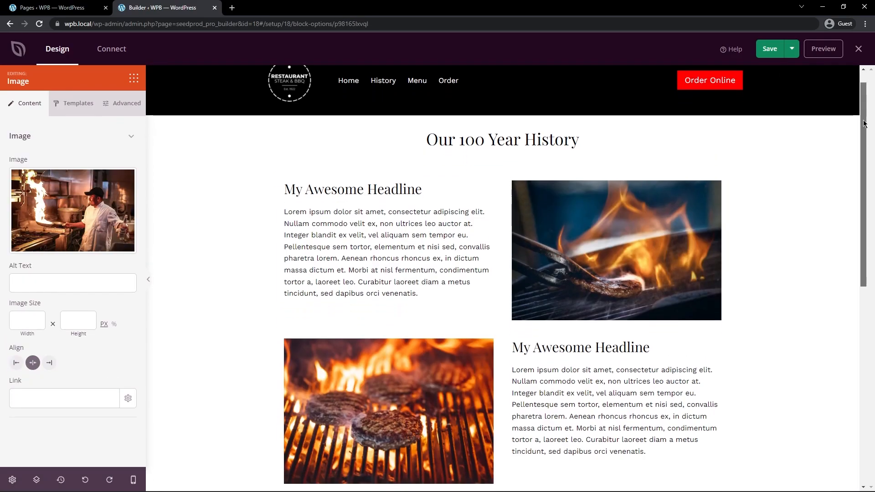
drag(863, 123, 838, 113)
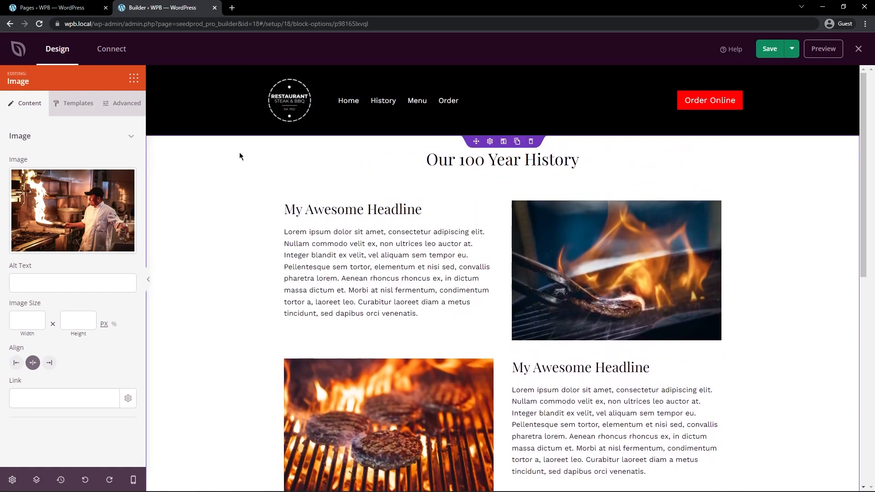
Set the background color of the "Our 100 Year History" section to #DBDBDB
click(237, 154)
click(114, 188)
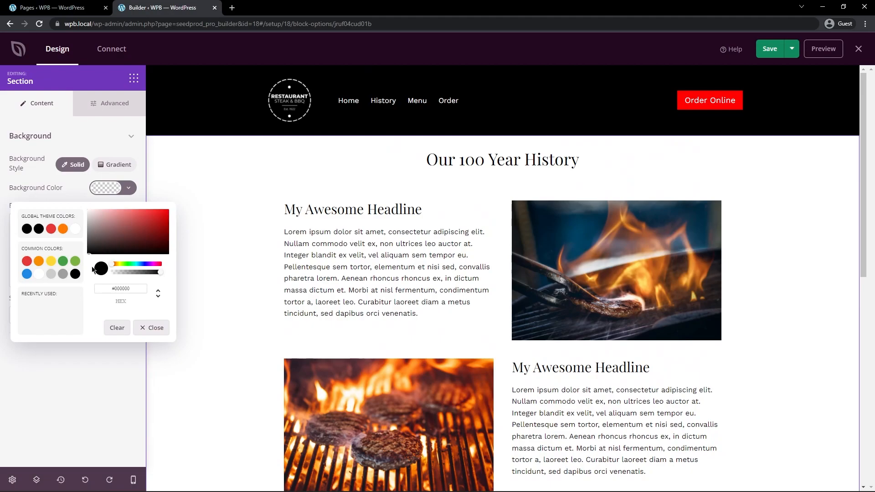
text(#DBDBDB)
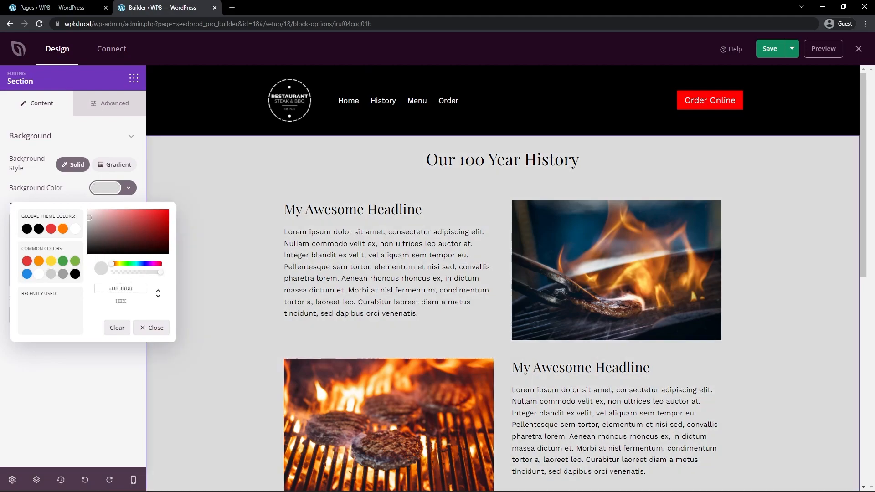
Enlarge the "Our 100 Year History" headline's font and set the section's top and bottom padding to 100
click(501, 160)
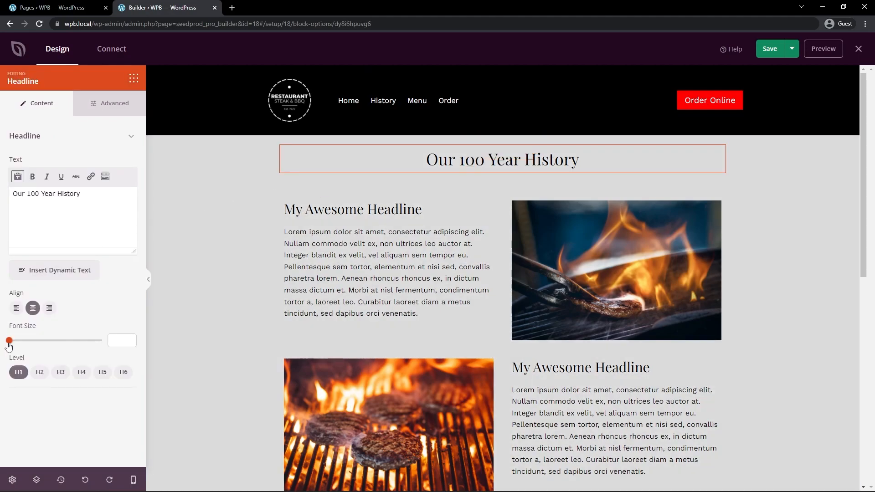
drag(9, 341, 69, 341)
click(164, 274)
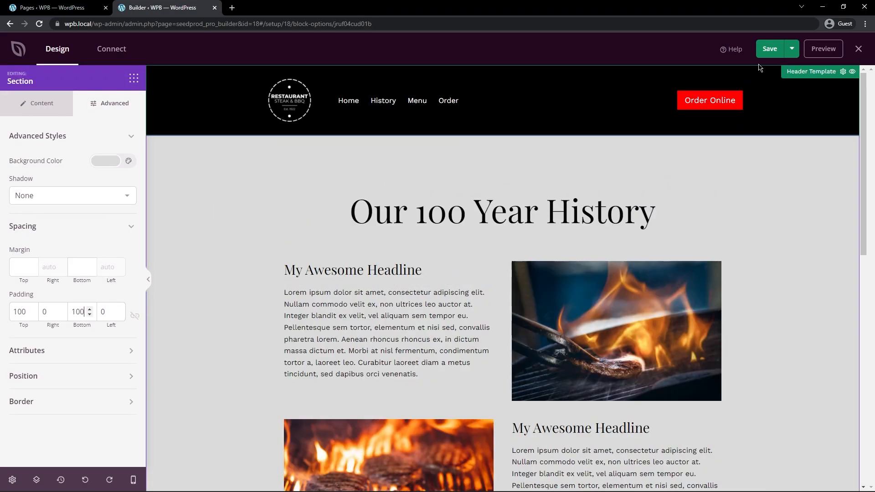
Save the History page and exit the builder back to the WordPress pages list
click(770, 48)
click(857, 49)
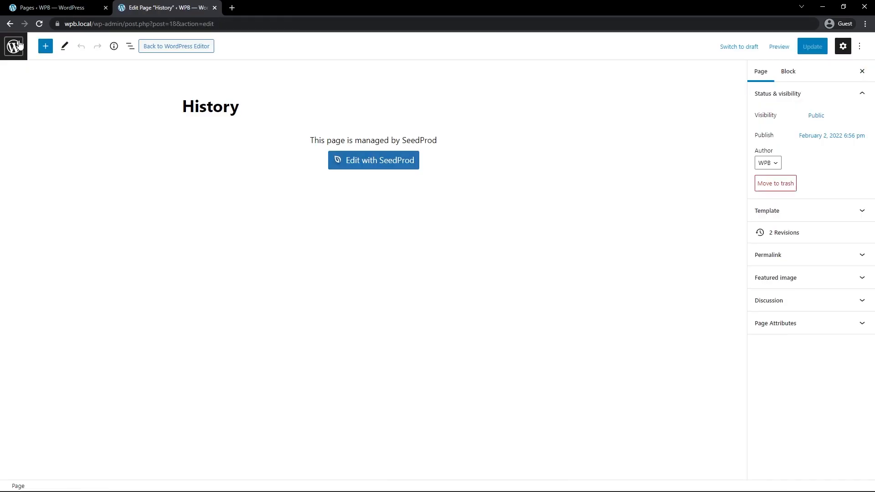
click(21, 44)
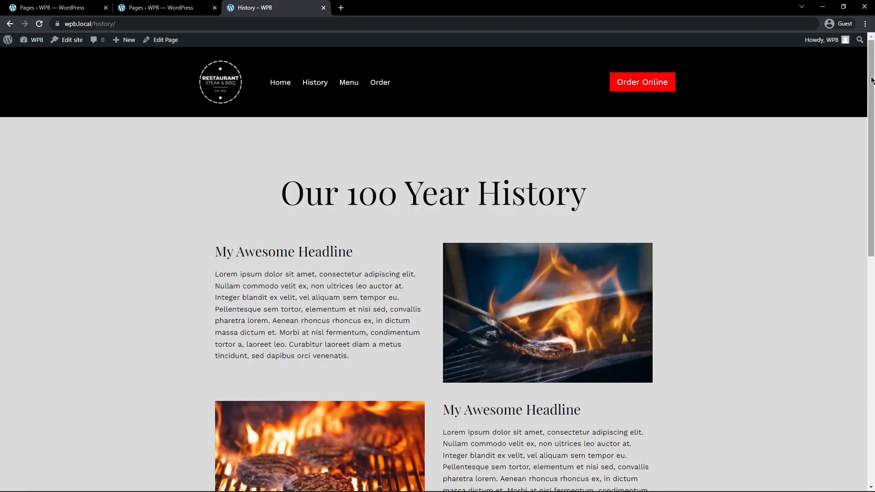
Review the live History page from its headline down through the image and text rows
scroll(437, 264, down, 2)
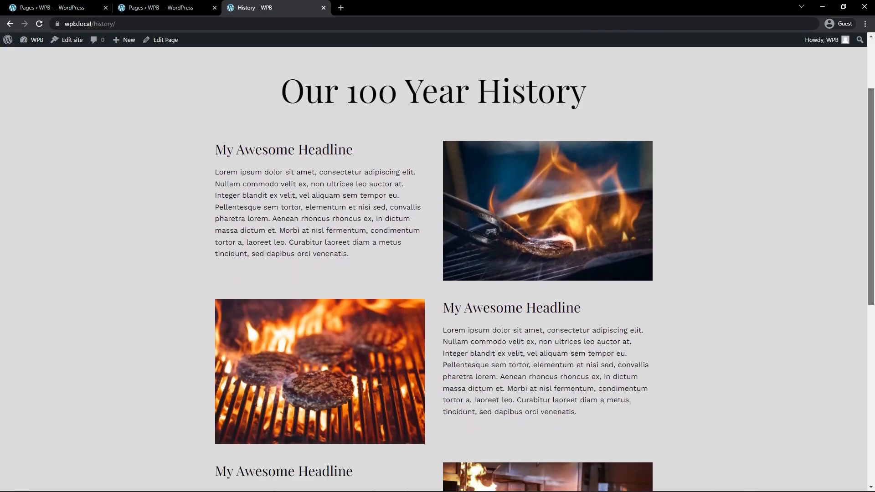
scroll(437, 269, down, 8)
scroll(438, 269, up, 8)
scroll(438, 269, up, 3)
Open the site's home page and review its sections from the hero banner down to the coupon footer
click(280, 82)
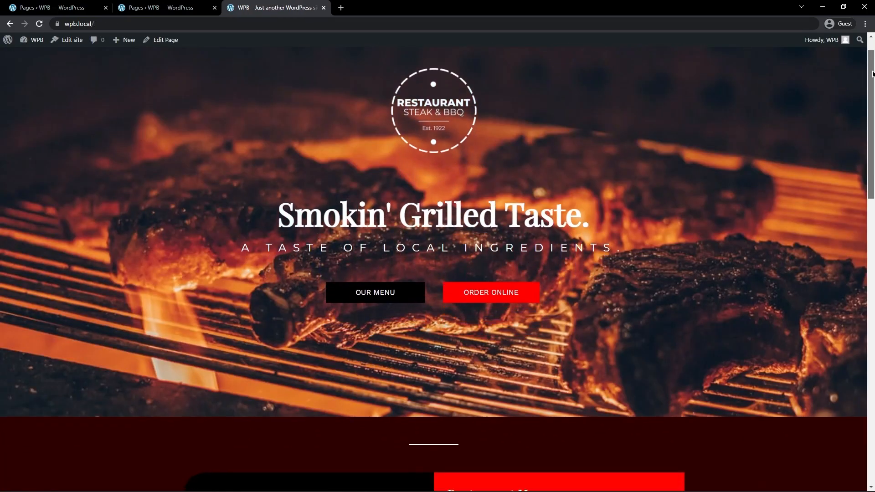
scroll(873, 73, down, 4)
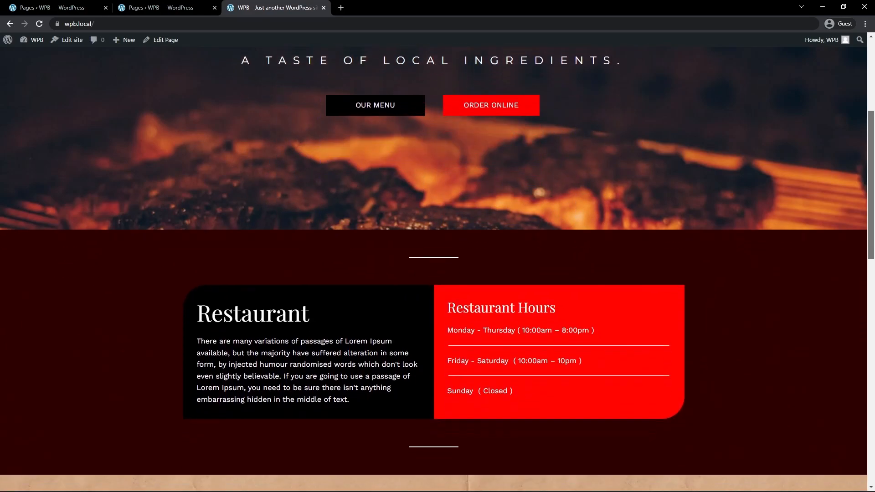
scroll(691, 261, down, 3)
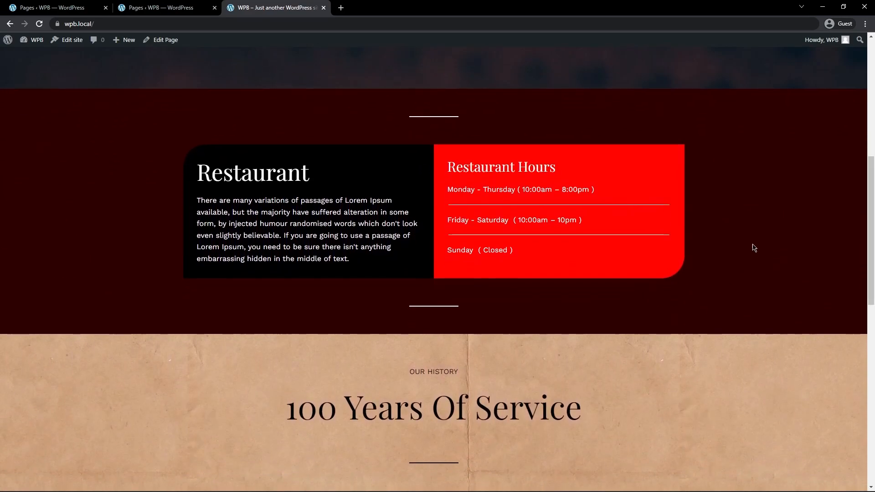
scroll(669, 322, up, 1)
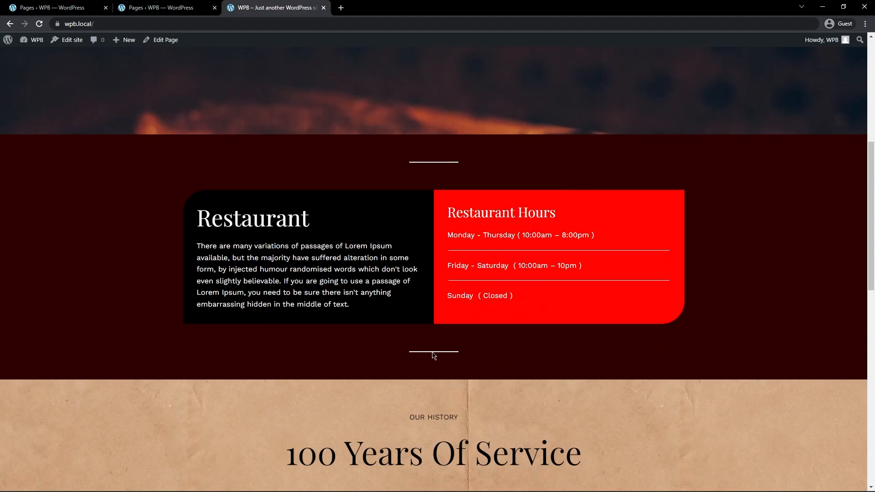
scroll(574, 354, down, 6)
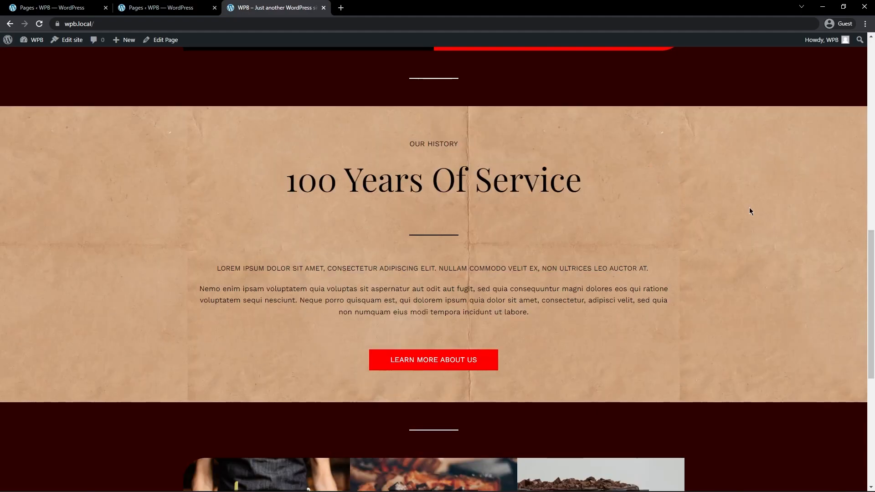
scroll(755, 207, down, 7)
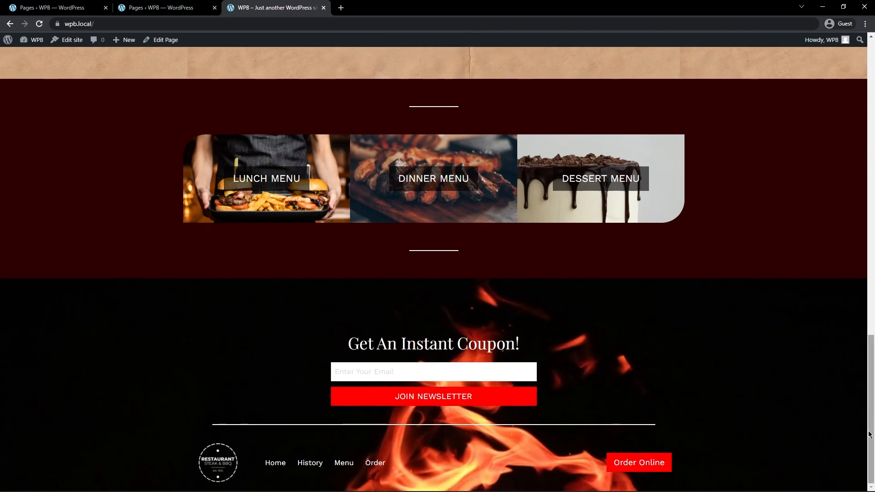
Browse the live site's Menu page and Order page through the site navigation
key(Home)
click(589, 81)
drag(872, 59, 872, 80)
click(350, 83)
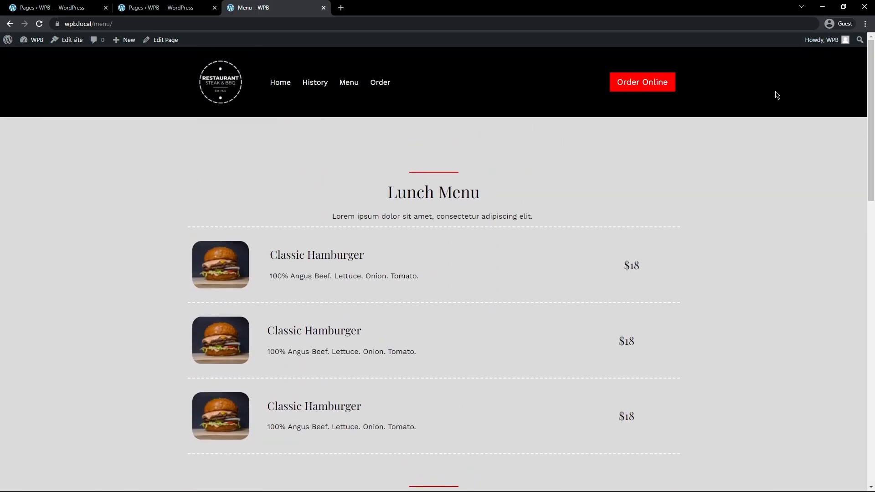
click(381, 83)
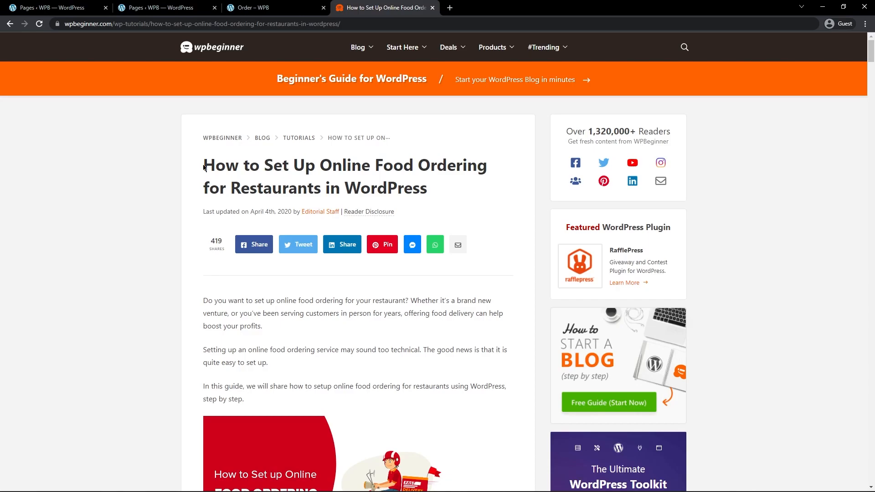
Check the title of the WPBeginner guide on setting up online food ordering, and return to the site's Order page
drag(204, 168, 455, 190)
click(485, 189)
click(253, 9)
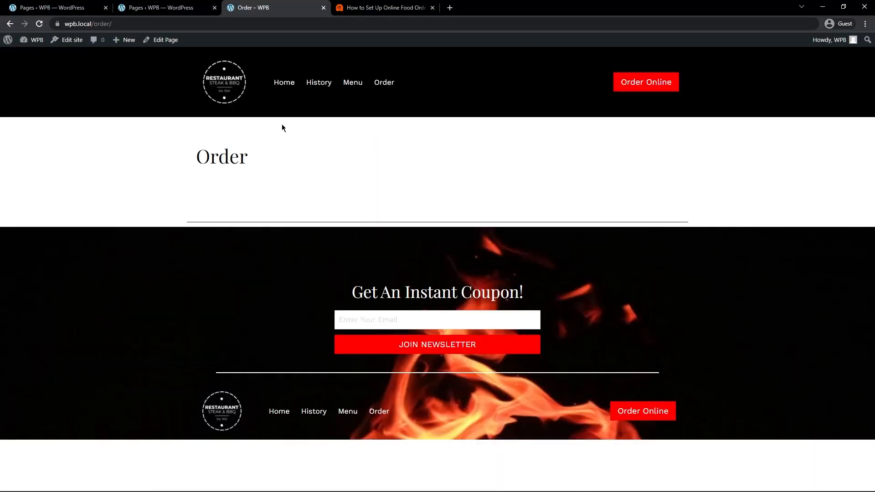